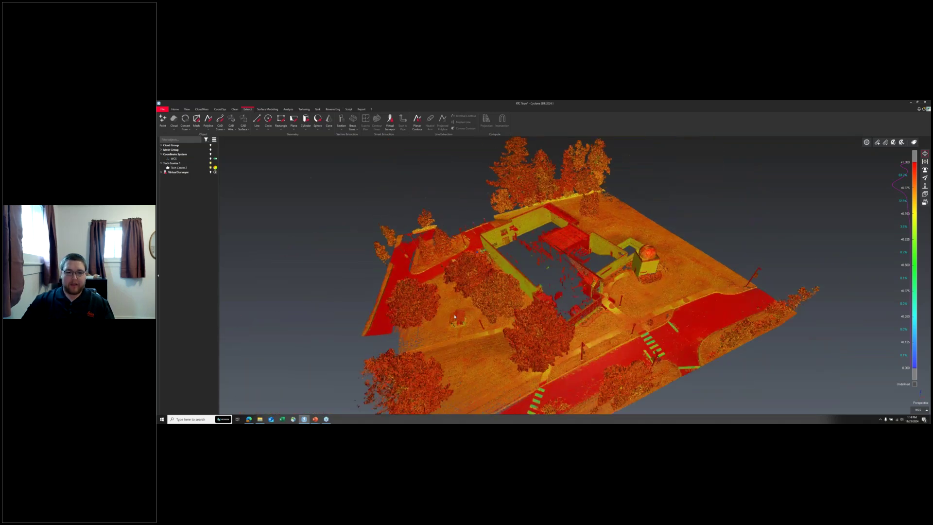
Step: Examine the site point cloud from several sides, covering the building exterior, road, trees and surrounding ground
scroll(455, 317, up, 3)
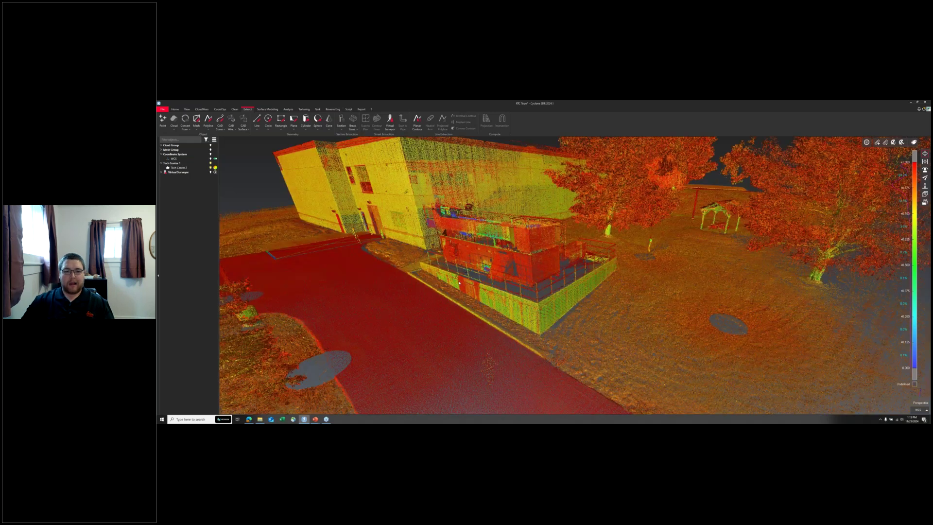
drag(459, 283, 437, 292)
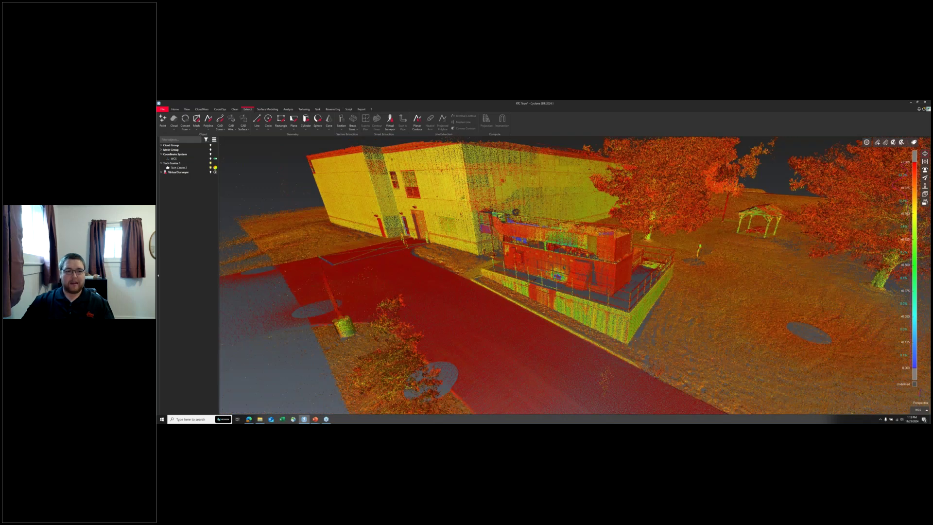
drag(486, 272, 544, 264)
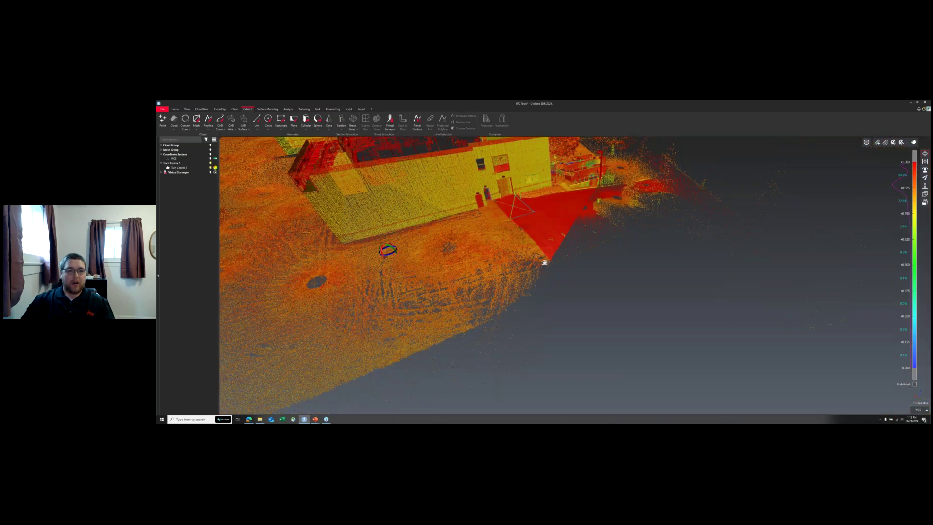
scroll(544, 264, up, 3)
scroll(473, 273, down, 5)
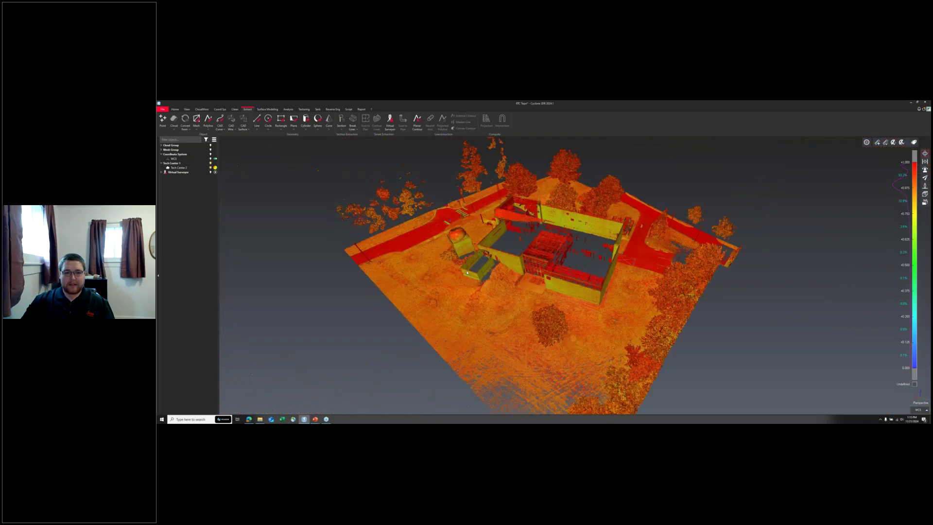
scroll(492, 284, up, 1)
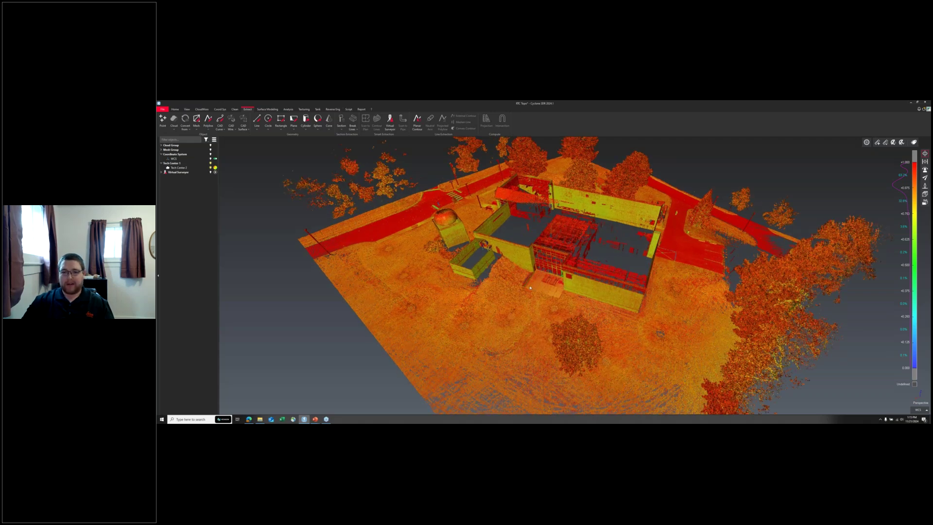
scroll(530, 287, up, 1)
scroll(549, 290, up, 1)
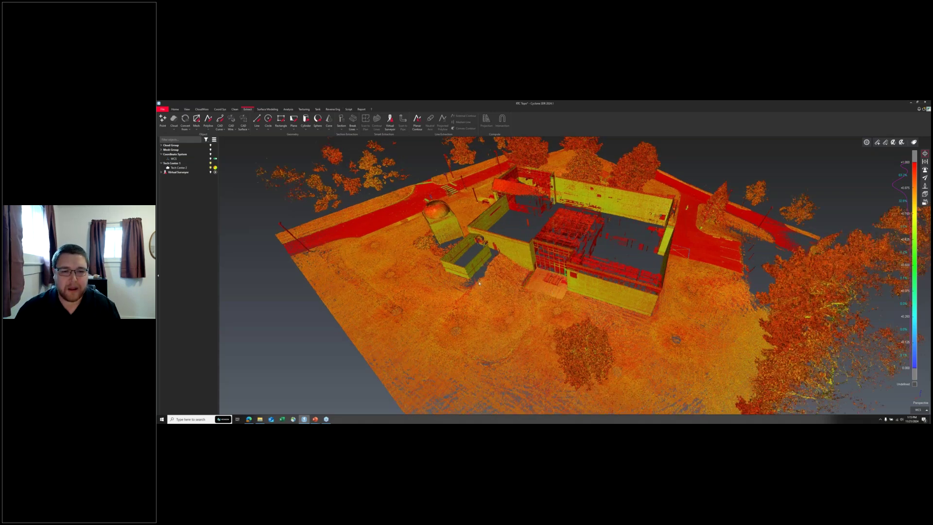
drag(479, 283, 210, 172)
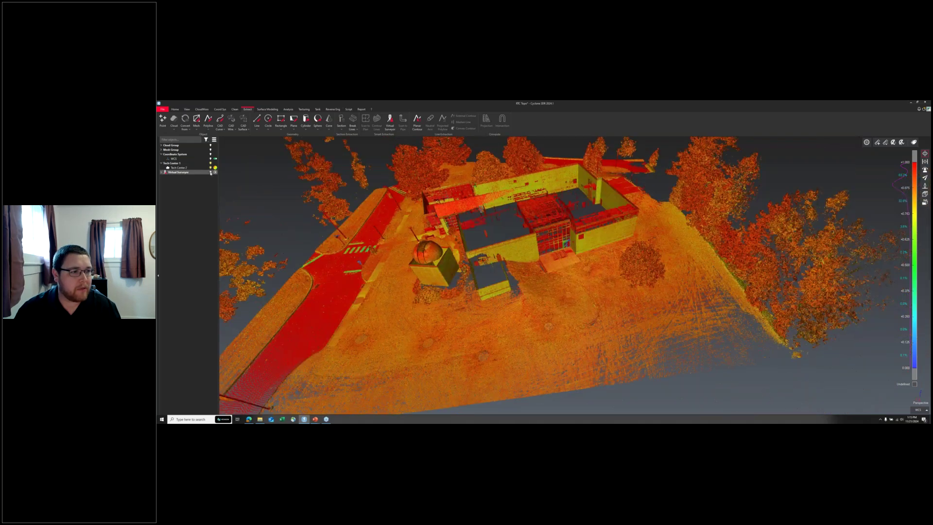
Step: Show the Virtual Surveyor linework and examine it along the roads, sidewalks, crosswalk and building edges
click(210, 172)
scroll(526, 283, up, 2)
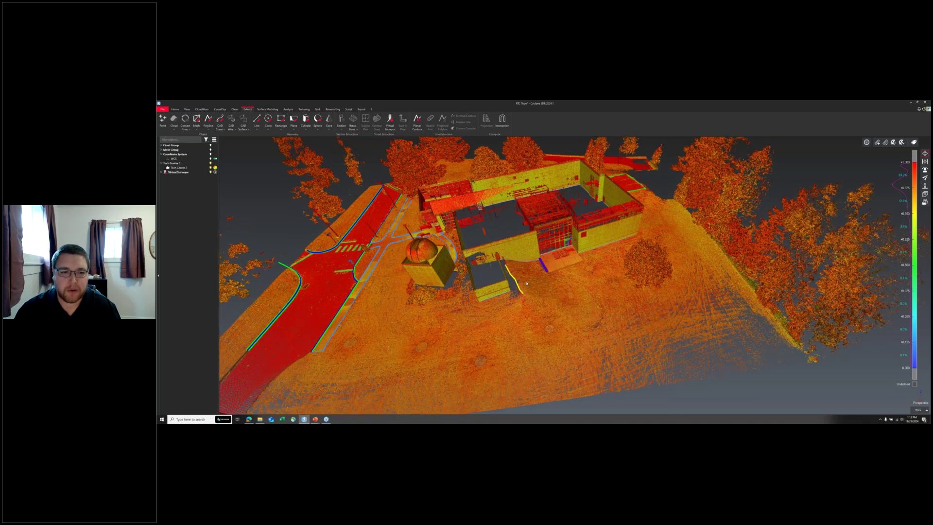
scroll(527, 283, up, 3)
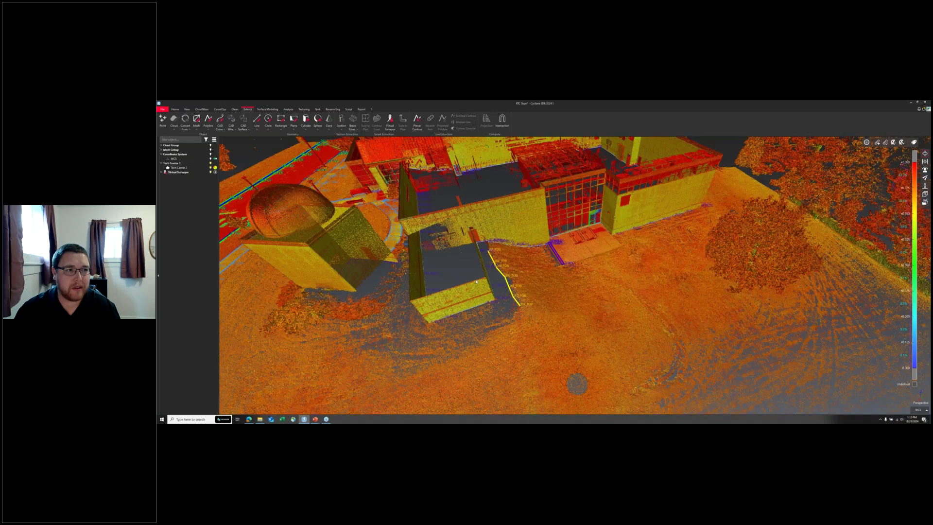
scroll(528, 271, down, 3)
scroll(528, 271, down, 2)
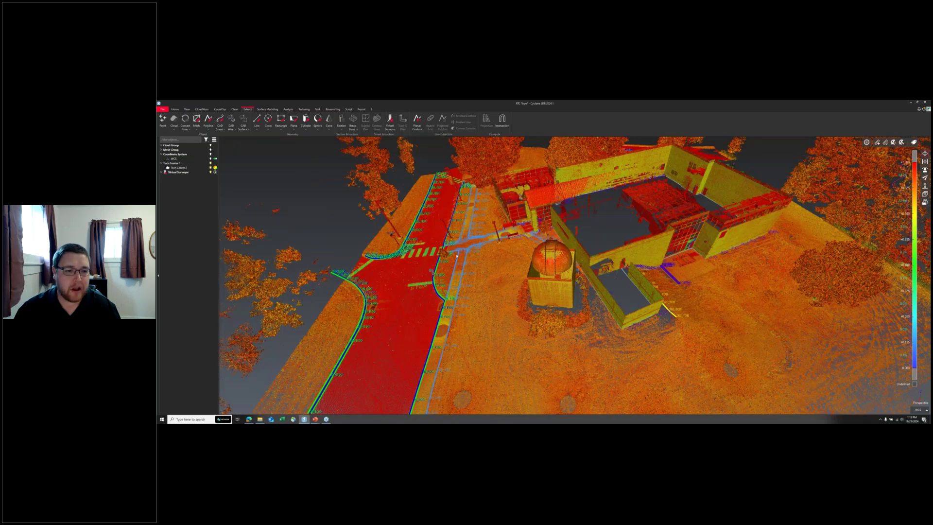
scroll(457, 255, up, 2)
scroll(457, 256, up, 2)
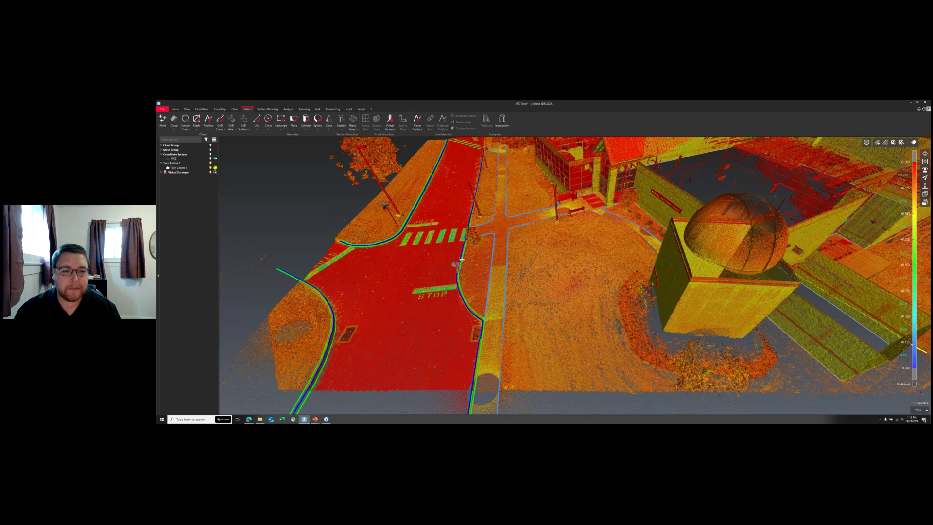
scroll(461, 261, up, 3)
drag(442, 277, 585, 255)
scroll(585, 255, down, 5)
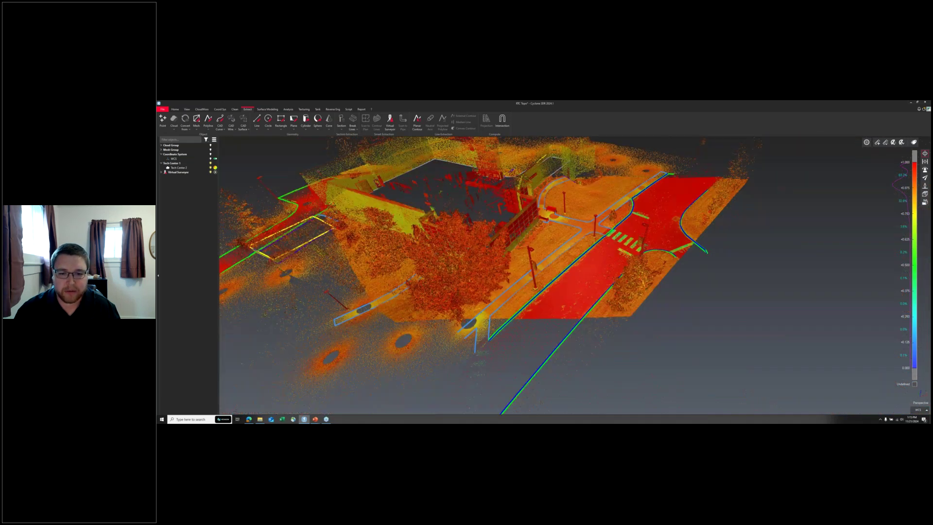
drag(512, 233, 585, 272)
scroll(462, 209, up, 4)
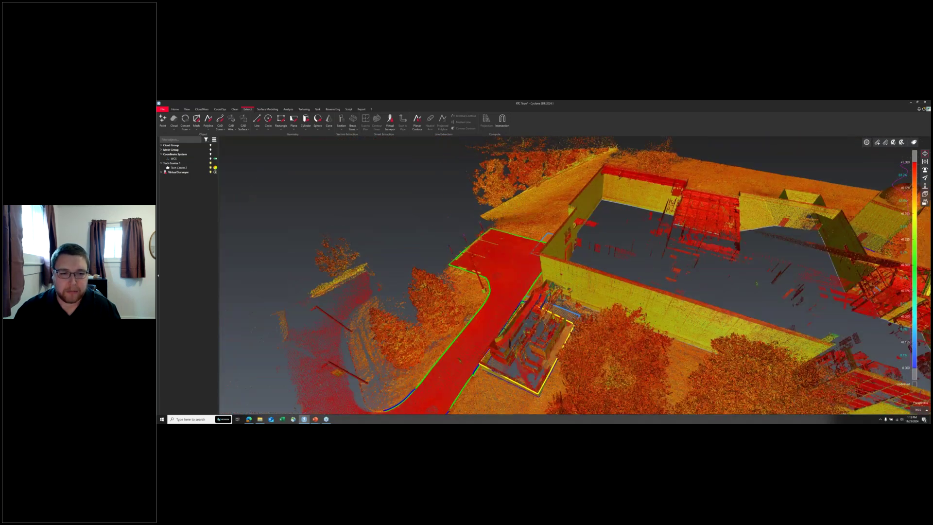
drag(466, 263, 405, 240)
drag(500, 254, 559, 209)
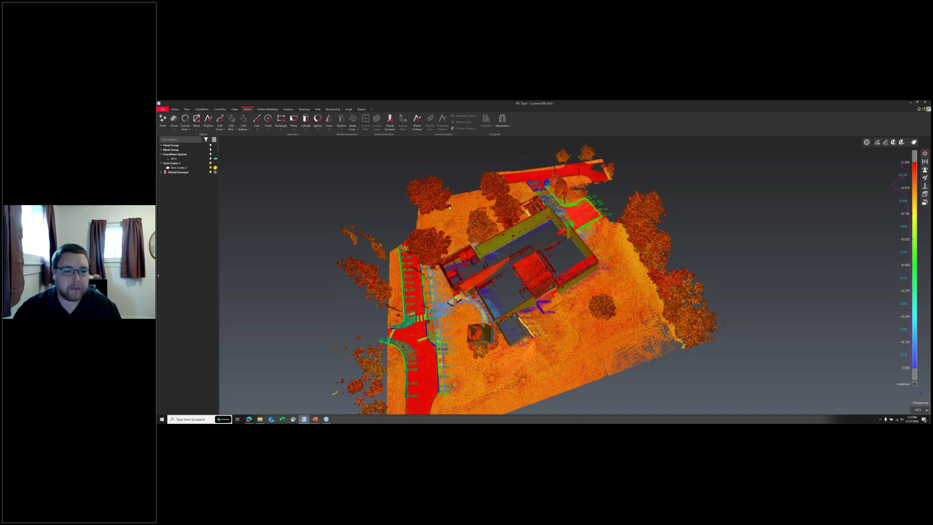
Step: Hide the Virtual Surveyor linework and create a DTM from the Tech Center cloud using Check noisy points extraction and Regular meshing
click(211, 172)
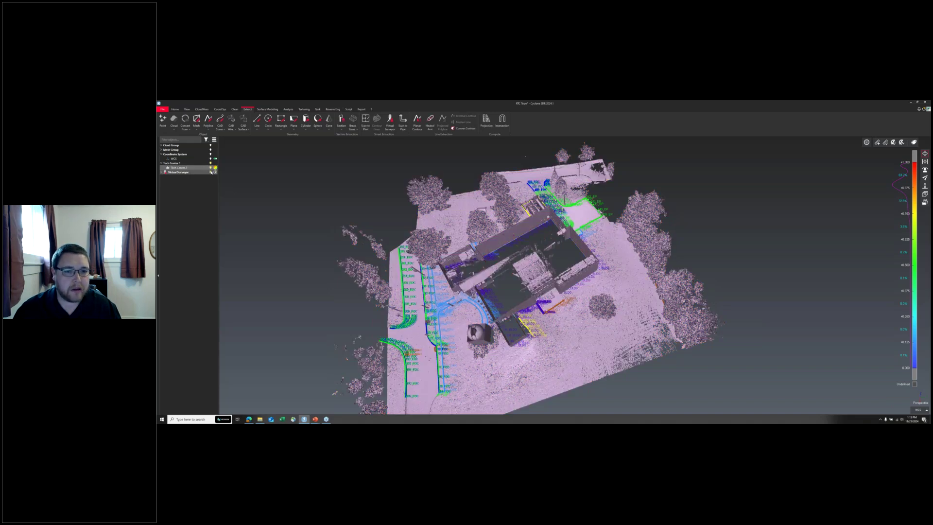
click(211, 172)
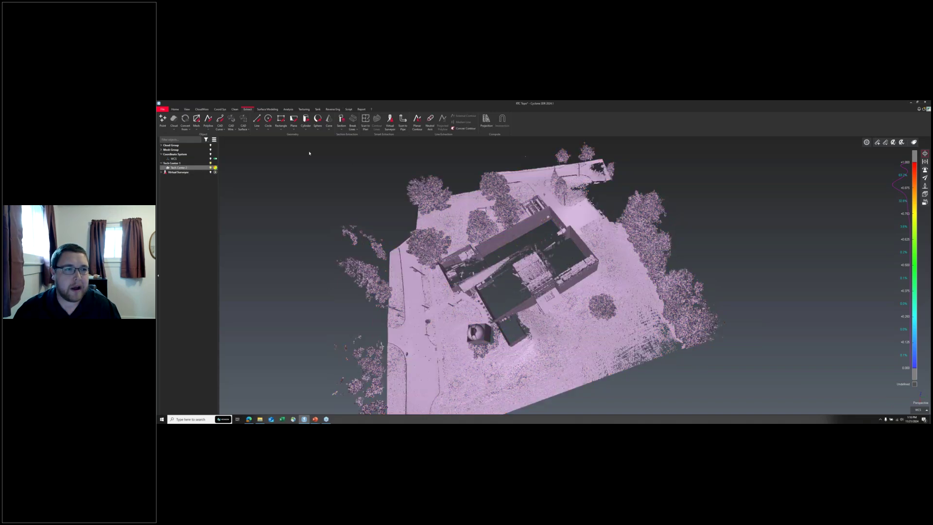
click(261, 109)
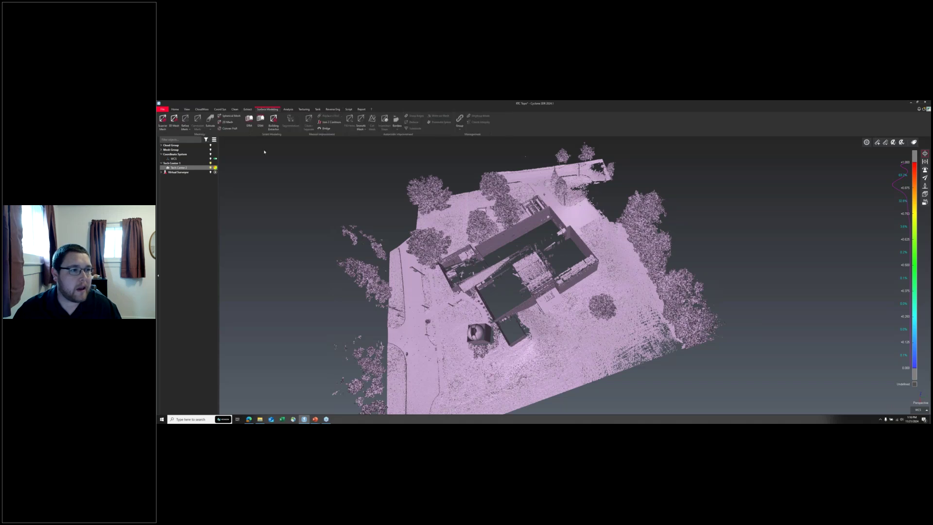
click(249, 120)
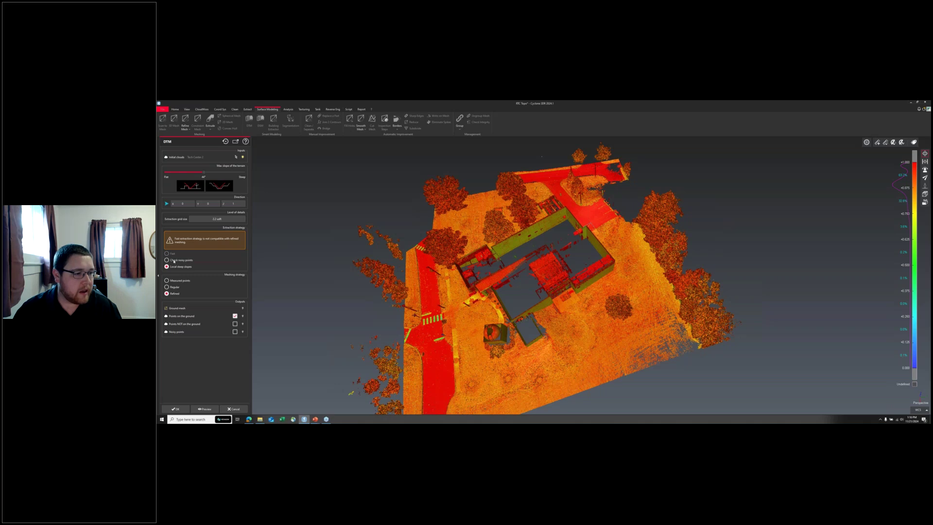
click(167, 287)
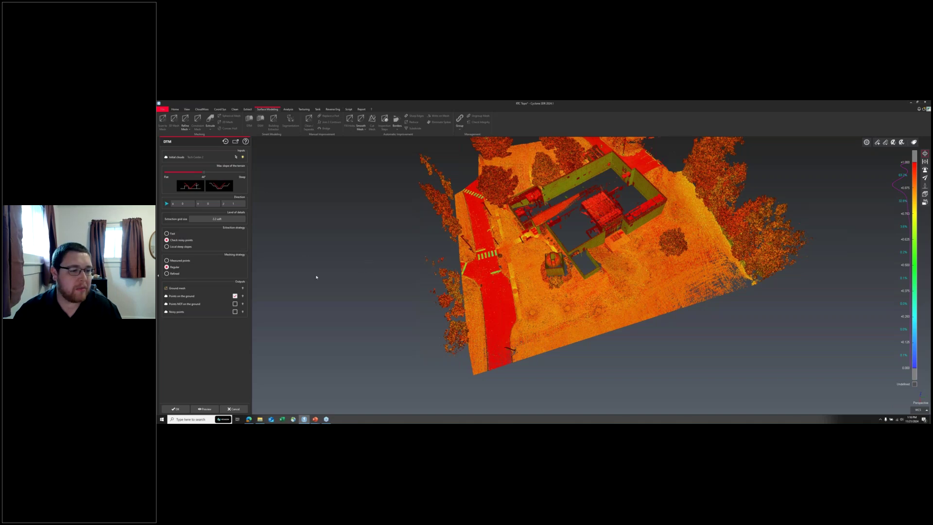
click(234, 409)
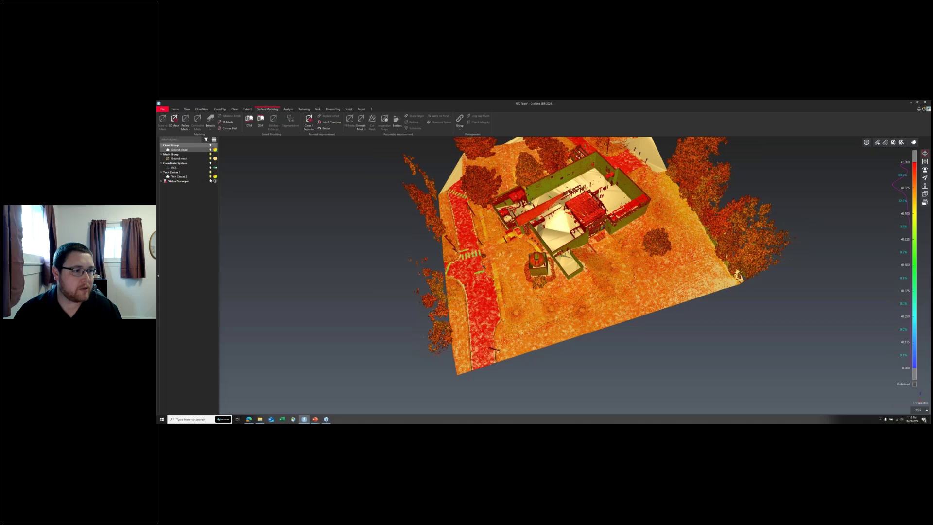
Step: Hide the original Tech Center cloud so only the extracted ground cloud and ground mesh are displayed
click(211, 176)
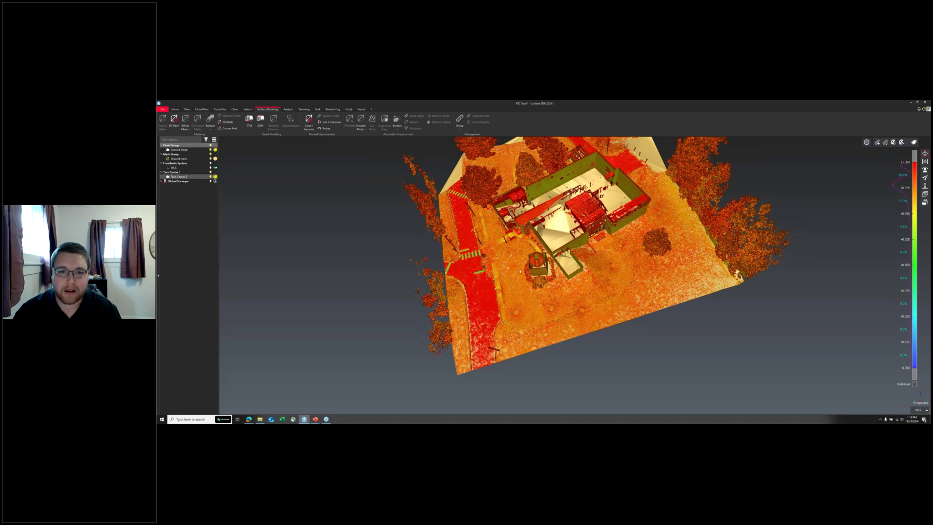
scroll(531, 265, up, 5)
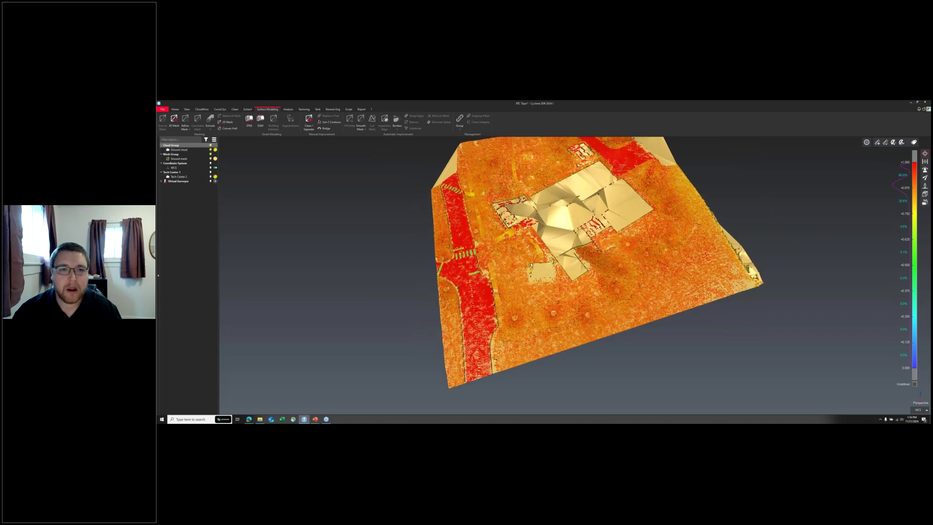
drag(537, 289, 598, 283)
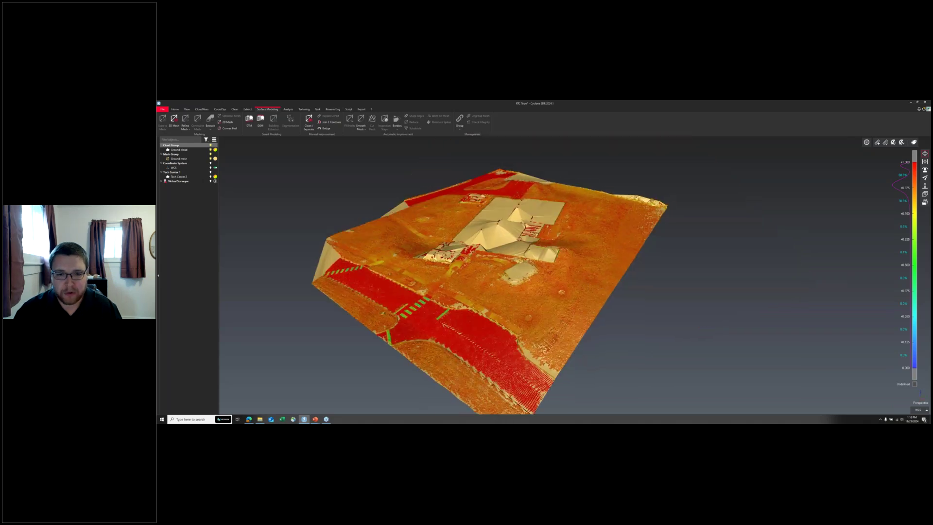
click(248, 110)
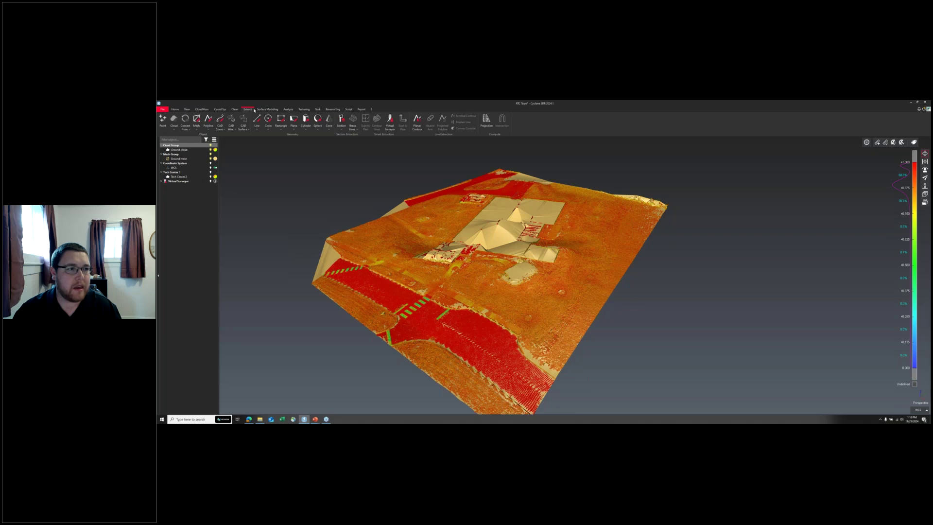
click(234, 109)
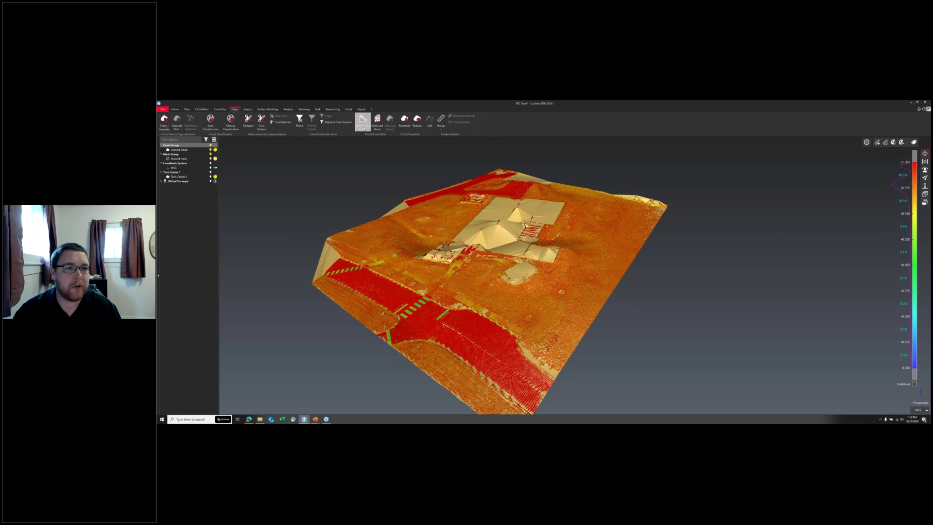
click(268, 110)
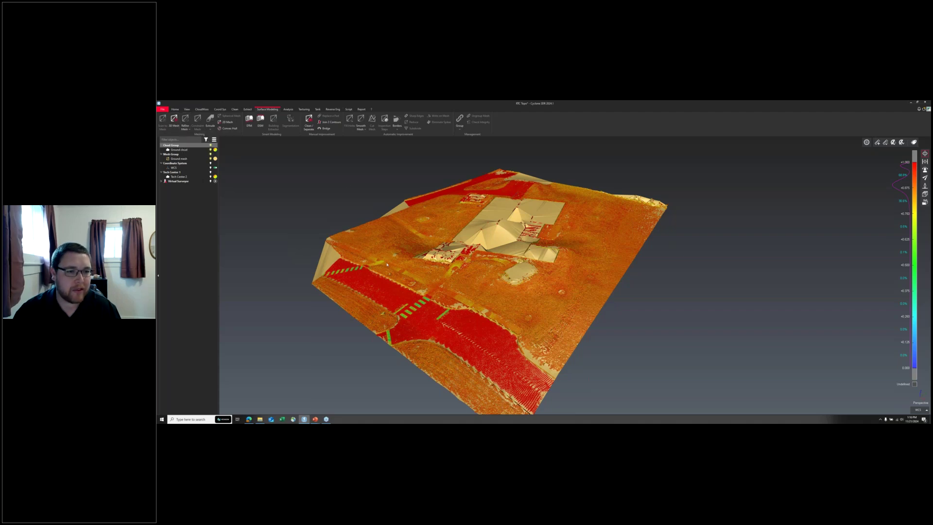
Step: Examine the ground mesh up close along the road surface and across the building footprint
drag(387, 264, 482, 271)
drag(556, 278, 413, 269)
scroll(545, 251, up, 3)
scroll(412, 269, up, 3)
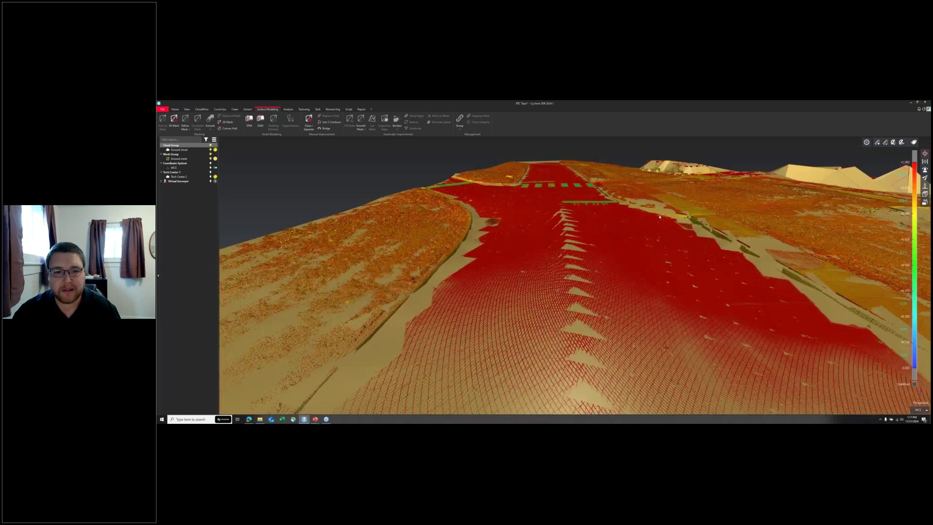
drag(509, 231, 419, 239)
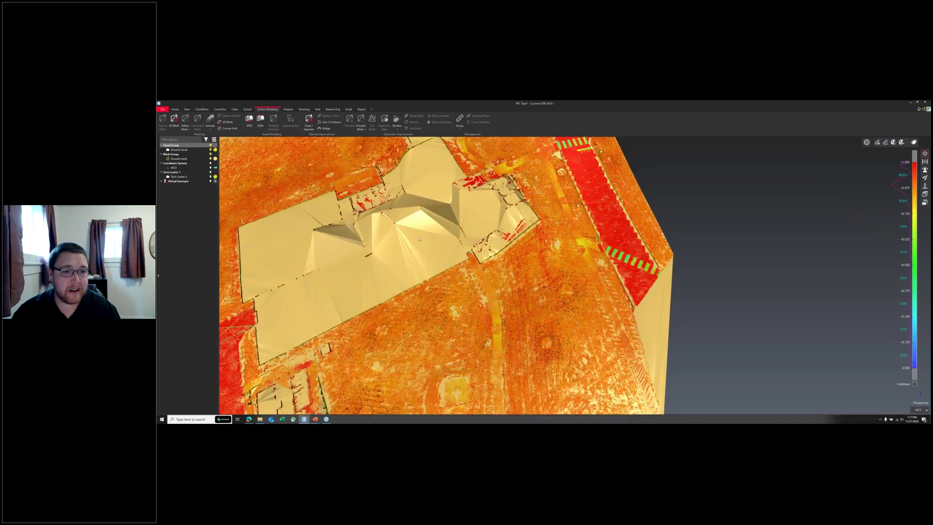
click(412, 237)
right_click(413, 237)
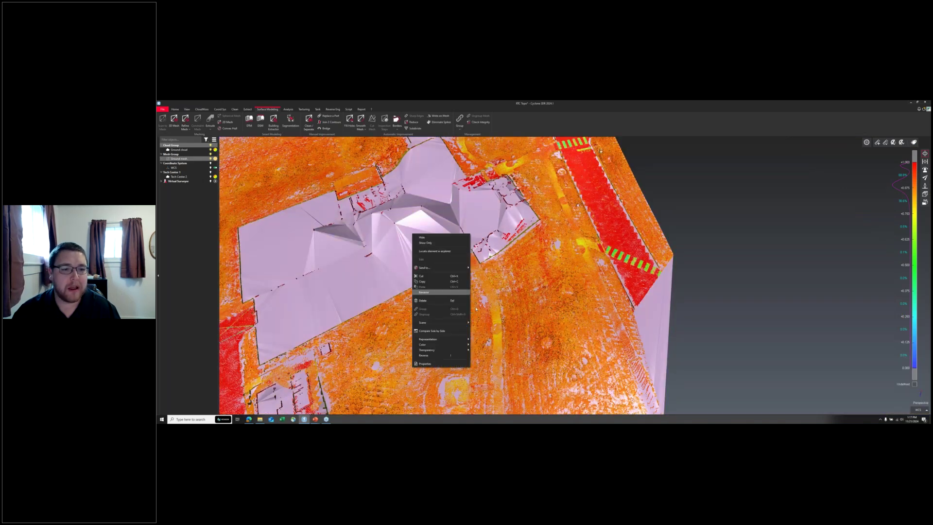
mouse_move(453, 339)
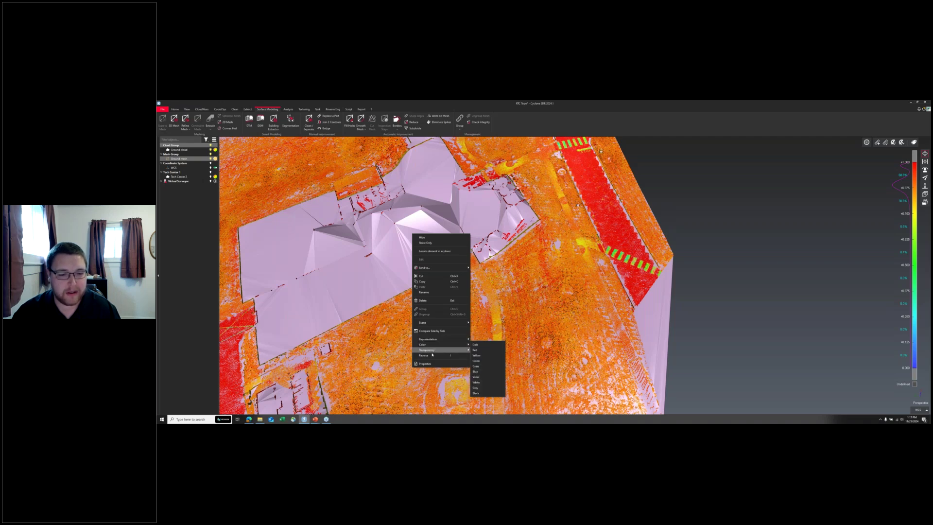
click(398, 264)
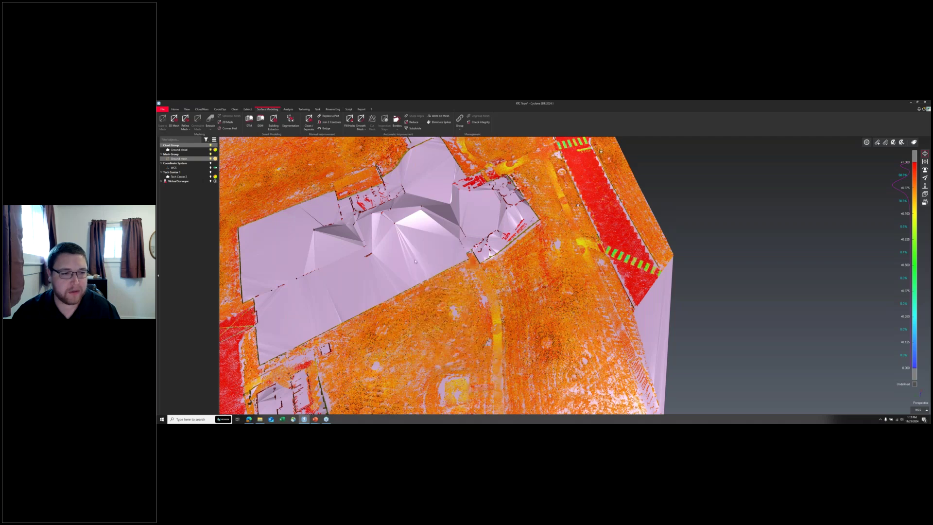
click(320, 239)
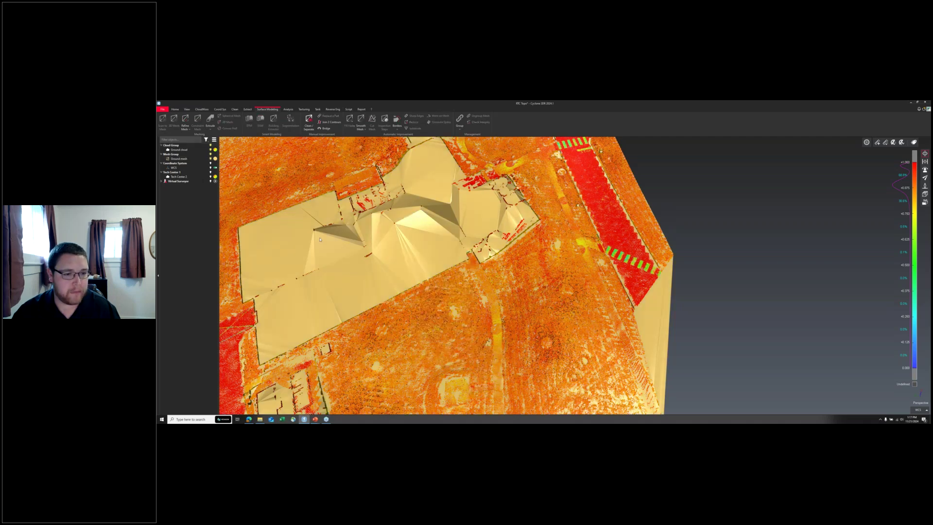
Step: Set the ground mesh's representation to Smooth + Wire to display its triangles across the building footprint
click(372, 271)
right_click(372, 271)
mouse_move(414, 368)
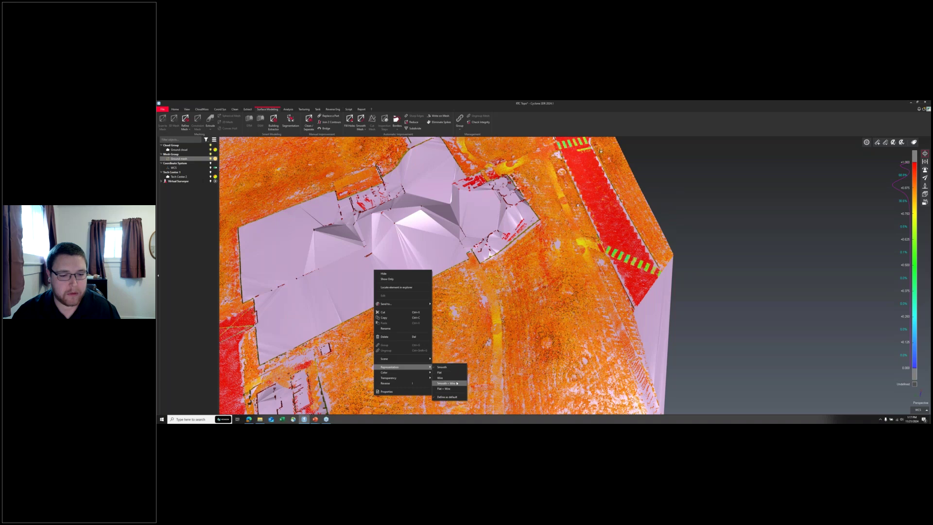
click(457, 383)
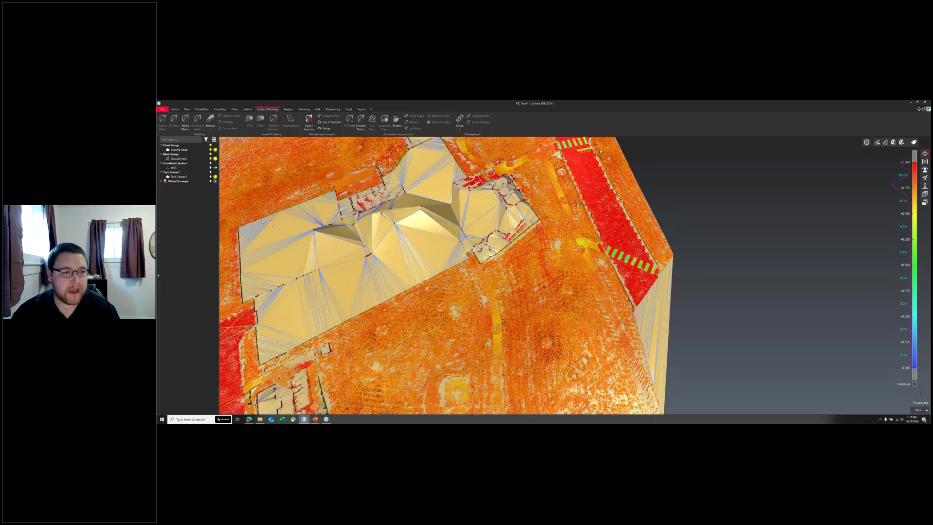
drag(255, 237, 370, 233)
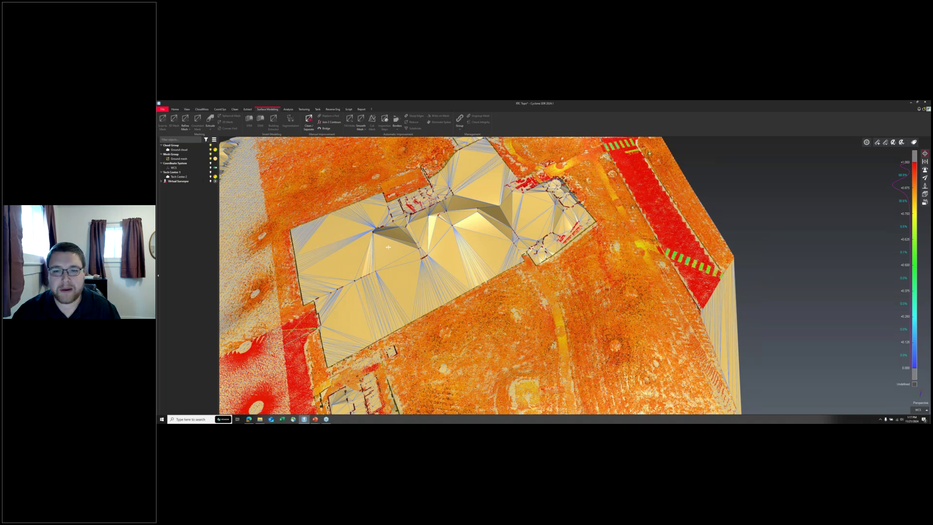
Step: Hide the extracted ground cloud so only the ground mesh is displayed
click(211, 149)
mouse_move(440, 304)
mouse_down()
mouse_move(587, 295)
mouse_move(626, 254)
mouse_up()
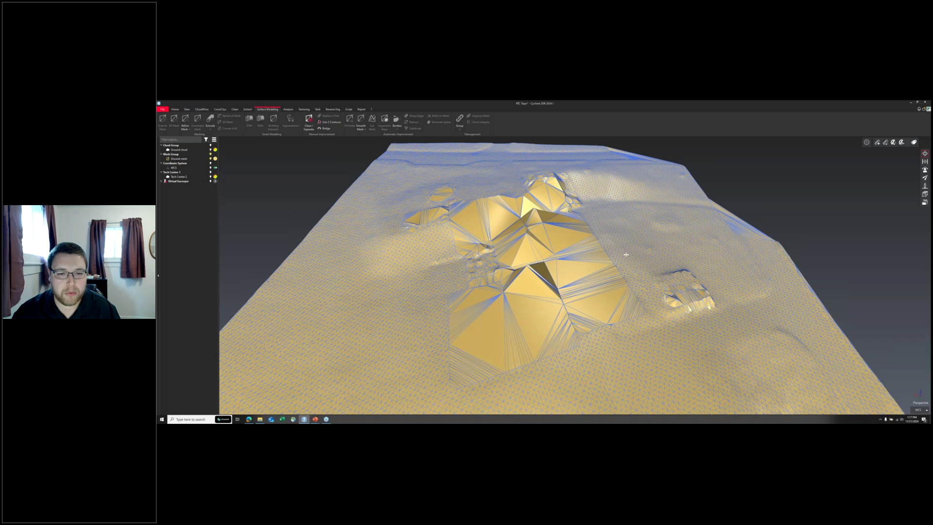
Step: Examine the ground mesh's triangulation up close beside the building footprint and across the whole site
scroll(523, 286, up, 5)
scroll(523, 287, up, 3)
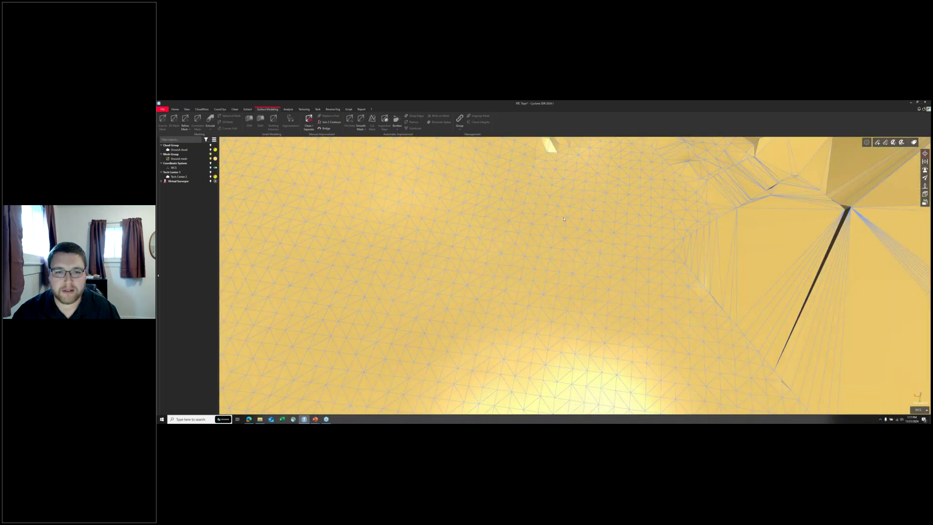
drag(564, 219, 581, 205)
scroll(493, 284, down, 3)
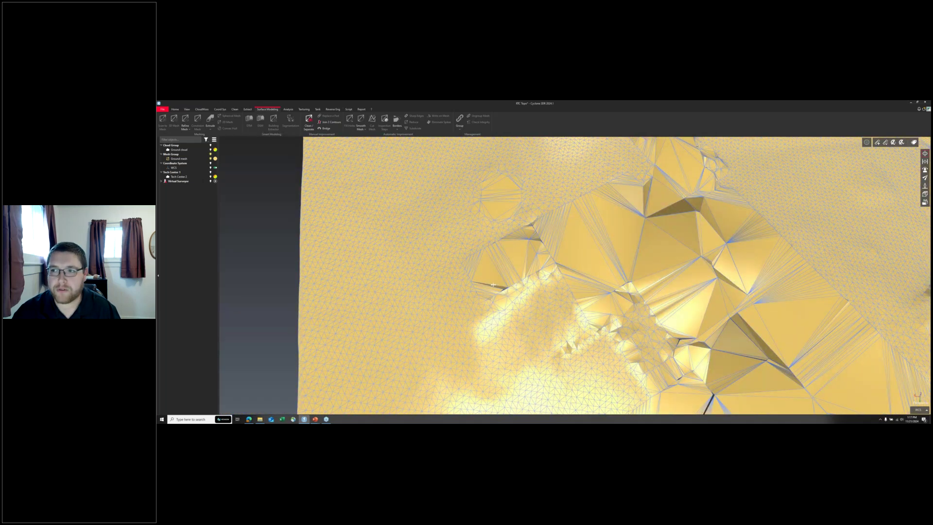
drag(494, 284, 336, 256)
scroll(335, 256, down, 5)
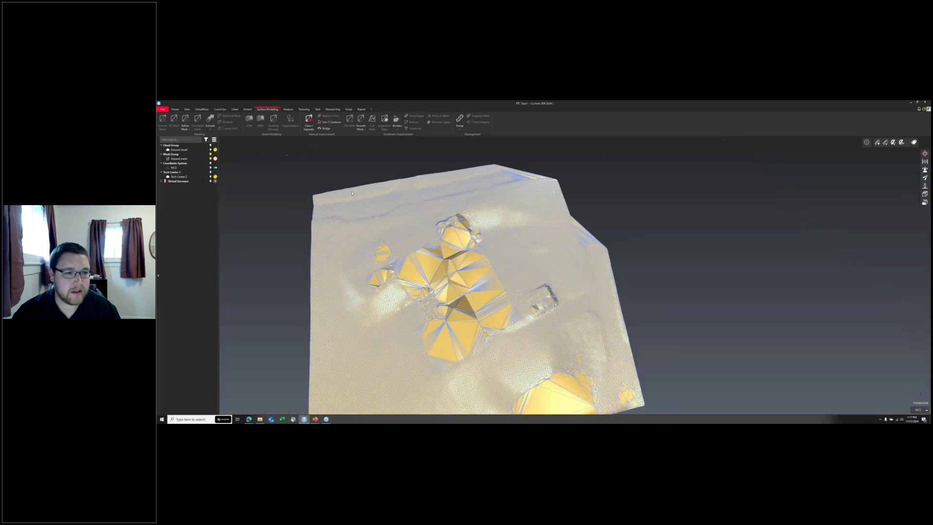
scroll(378, 231, up, 3)
drag(378, 231, 505, 214)
scroll(502, 207, up, 3)
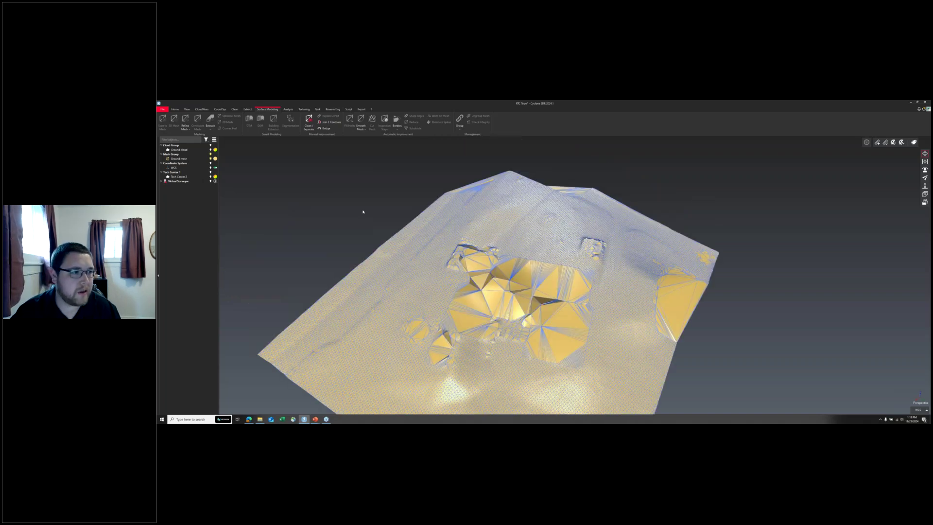
Step: Show the Virtual Surveyor linework and view it over the ground mesh from above
click(211, 181)
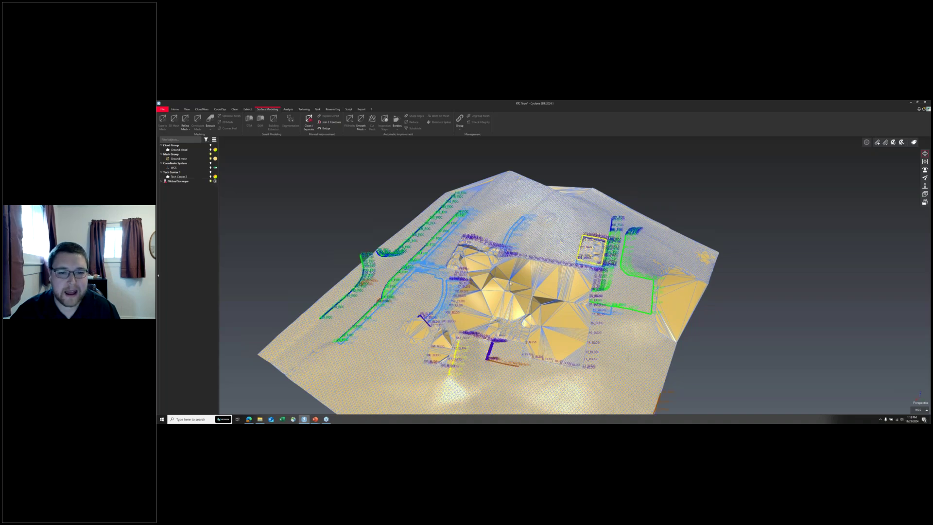
drag(510, 283, 674, 229)
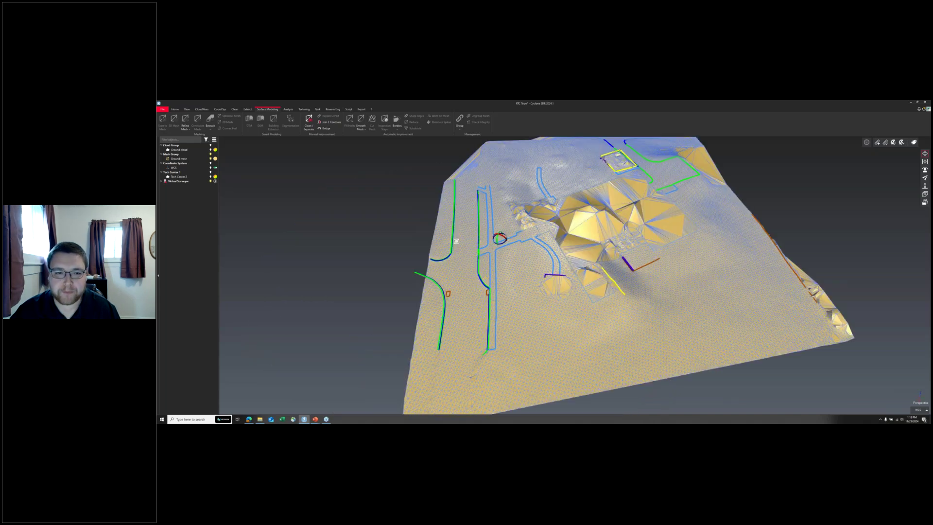
scroll(455, 241, down, 5)
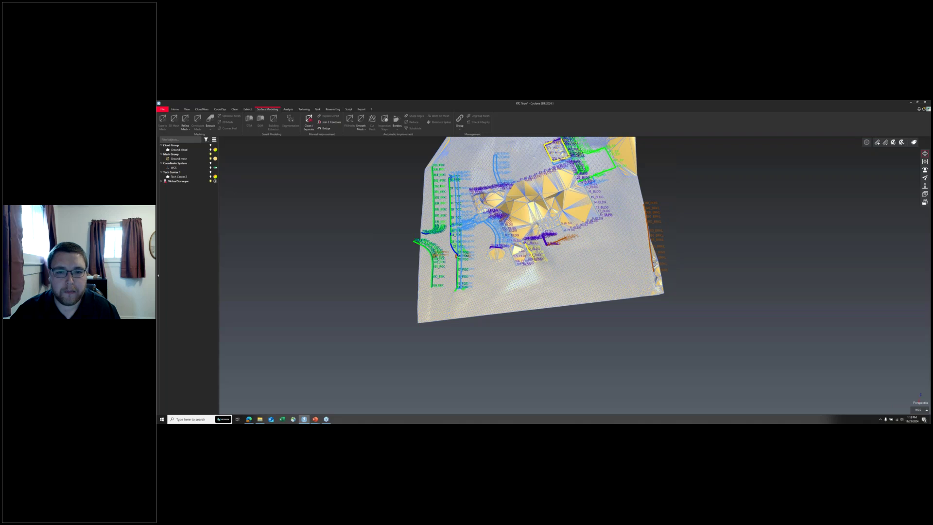
drag(491, 252, 532, 267)
Step: Try deleting a small freehand-outlined patch of the ground mesh beyond the walkway with Clean / Separate, and reset the edit
click(531, 266)
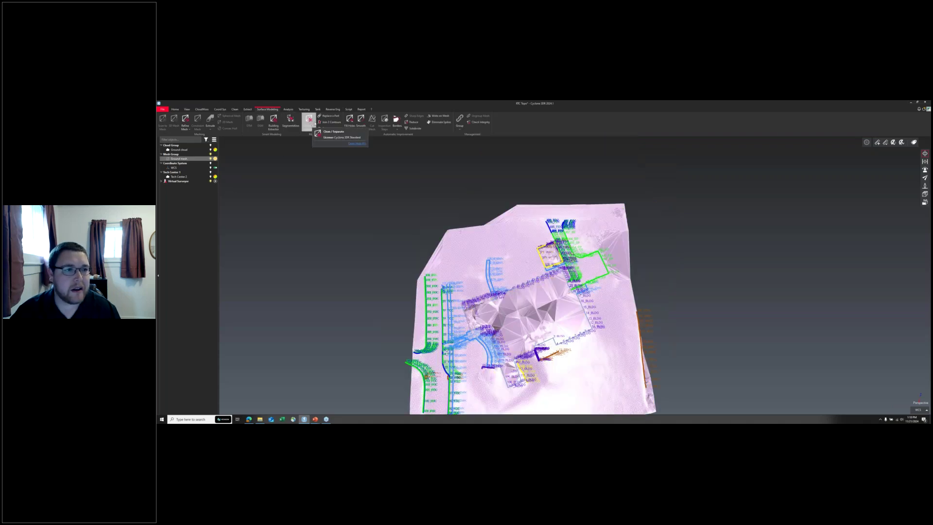
click(312, 121)
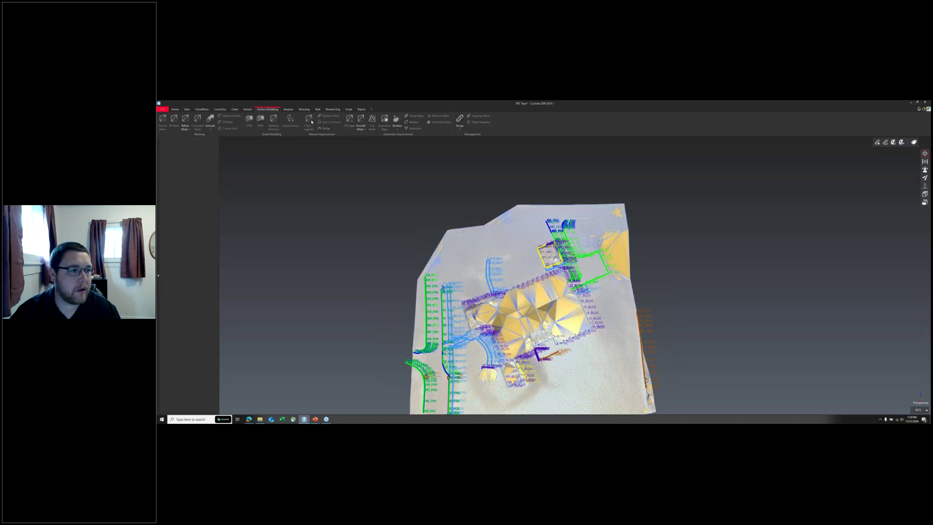
mouse_move(519, 200)
mouse_down()
mouse_move(473, 219)
mouse_move(530, 227)
mouse_move(538, 200)
mouse_up()
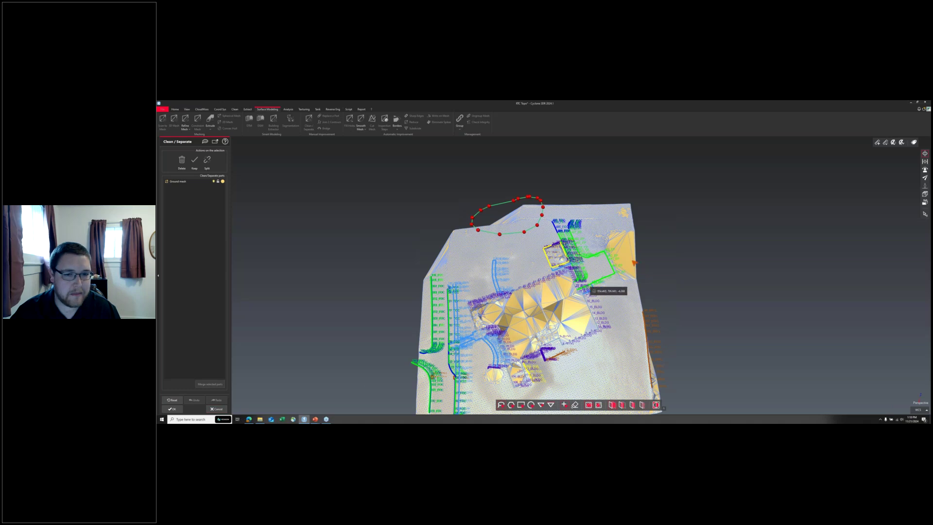
click(499, 241)
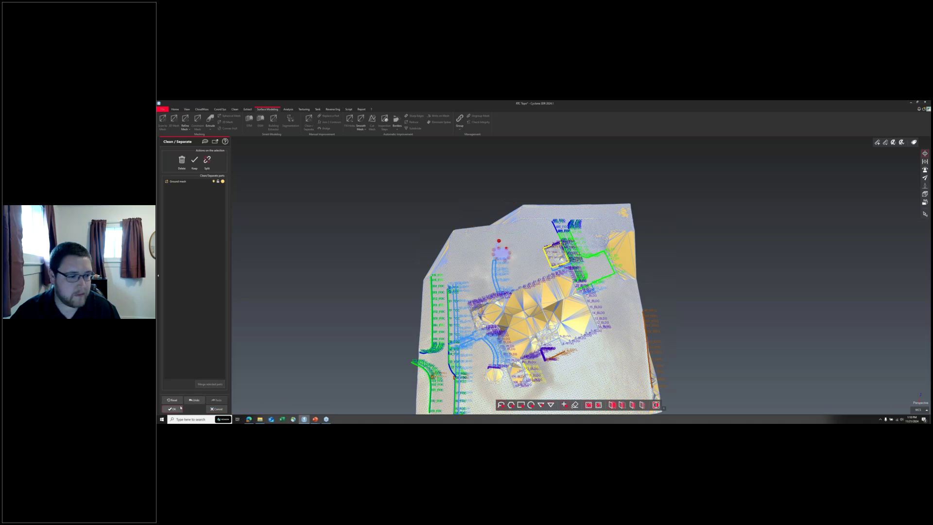
click(182, 160)
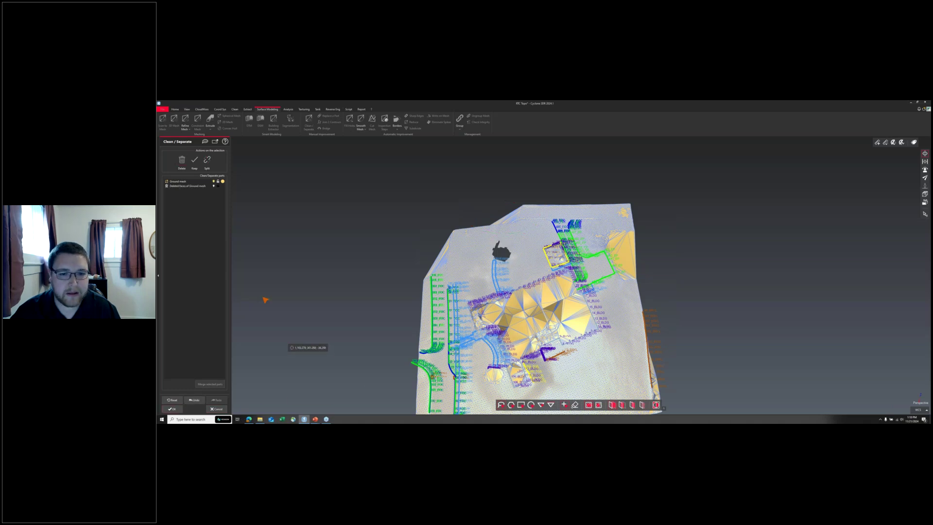
click(194, 400)
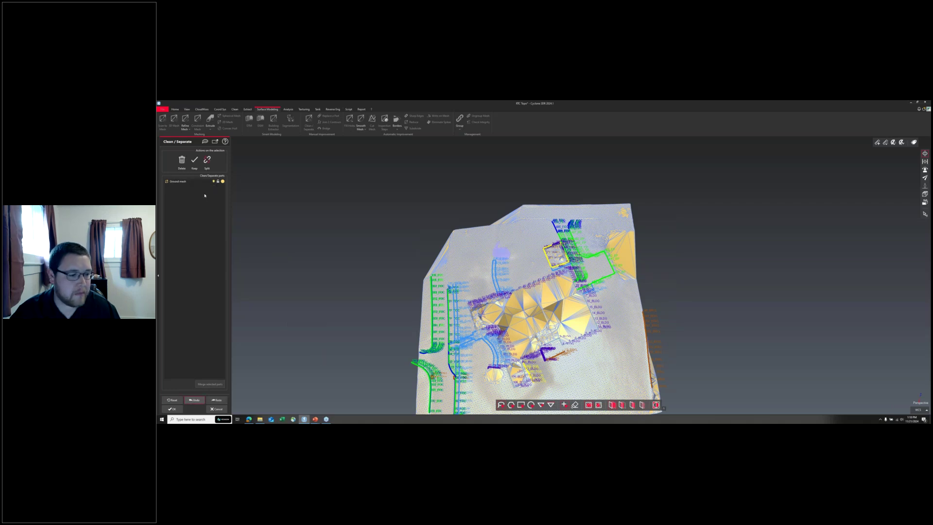
click(216, 400)
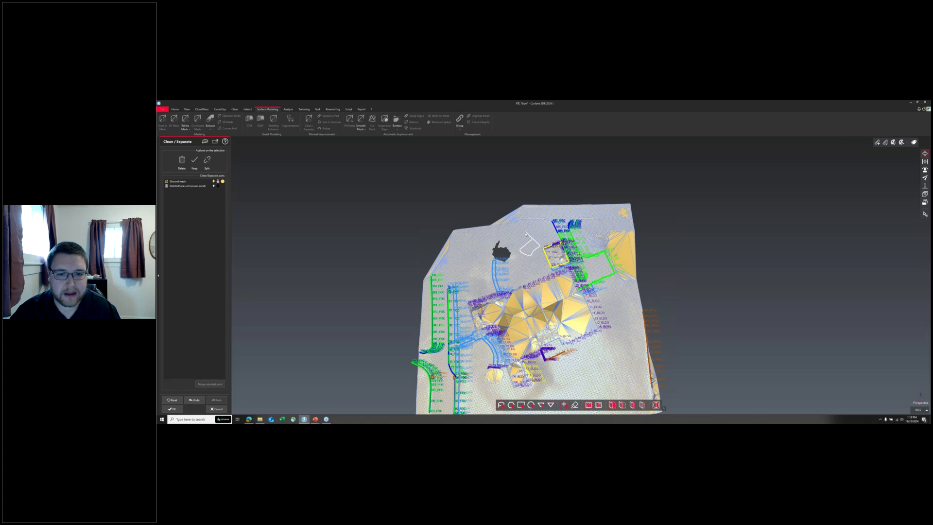
click(172, 400)
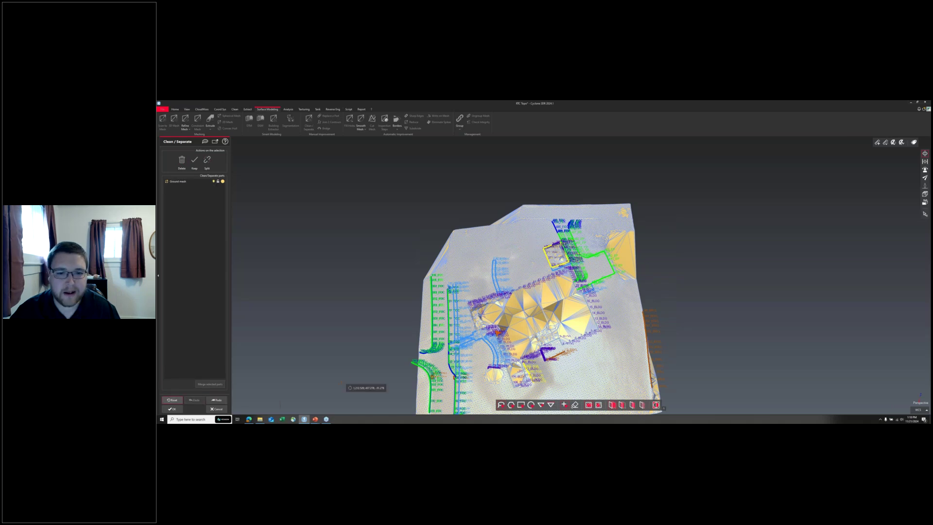
Step: Try removing the ground mesh's building footprint triangles with successive freehand selections, and undo the deletions
scroll(534, 315, up, 1)
mouse_move(581, 297)
mouse_down()
mouse_move(510, 321)
mouse_move(577, 330)
mouse_move(590, 317)
mouse_up()
key(Delete)
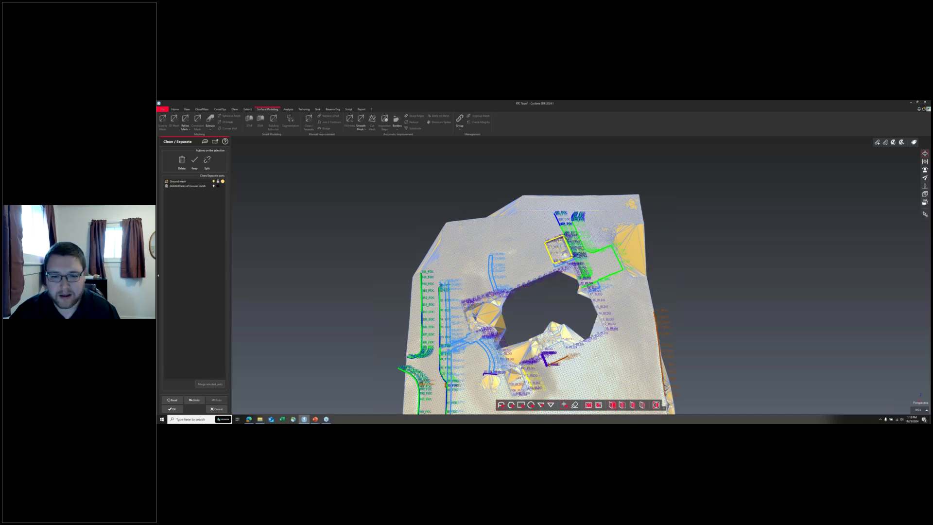
scroll(567, 335, up, 3)
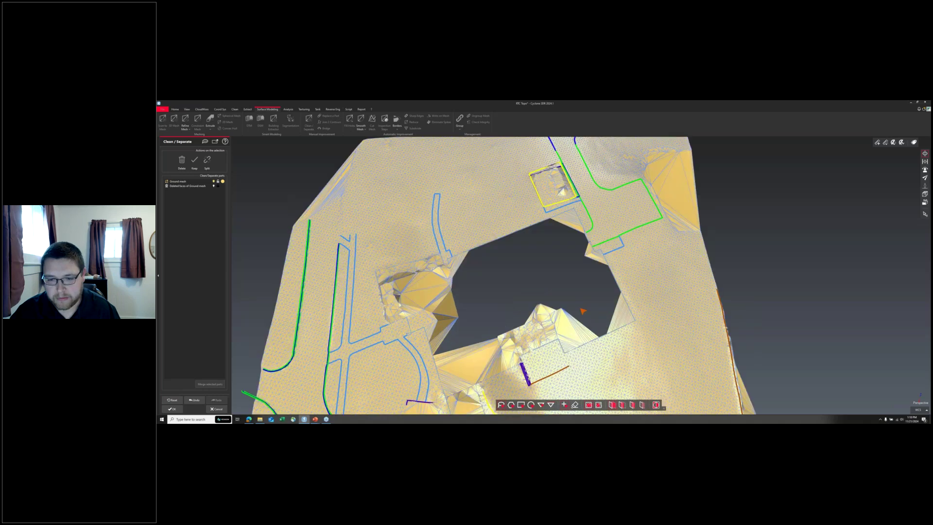
mouse_move(583, 311)
mouse_down()
mouse_move(624, 313)
mouse_move(607, 330)
mouse_up()
key(Delete)
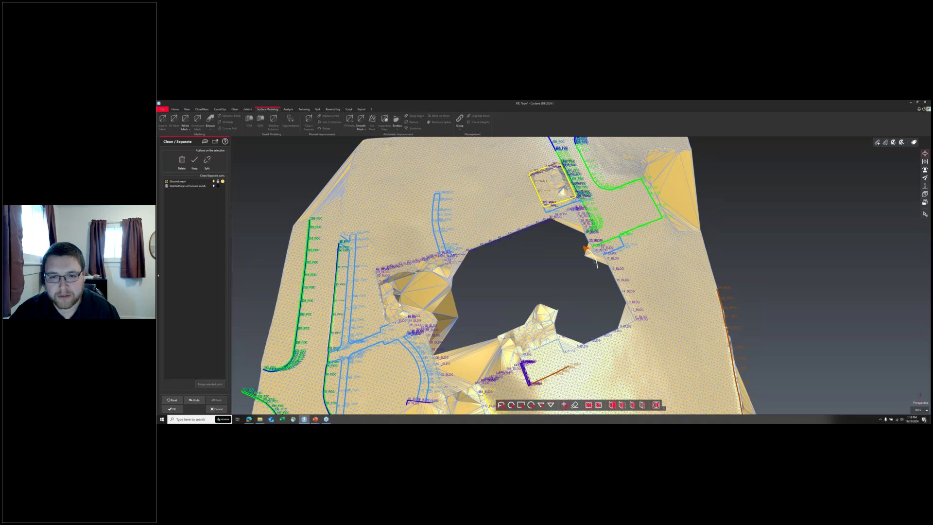
mouse_move(473, 261)
mouse_down()
mouse_move(434, 277)
mouse_move(456, 305)
mouse_up()
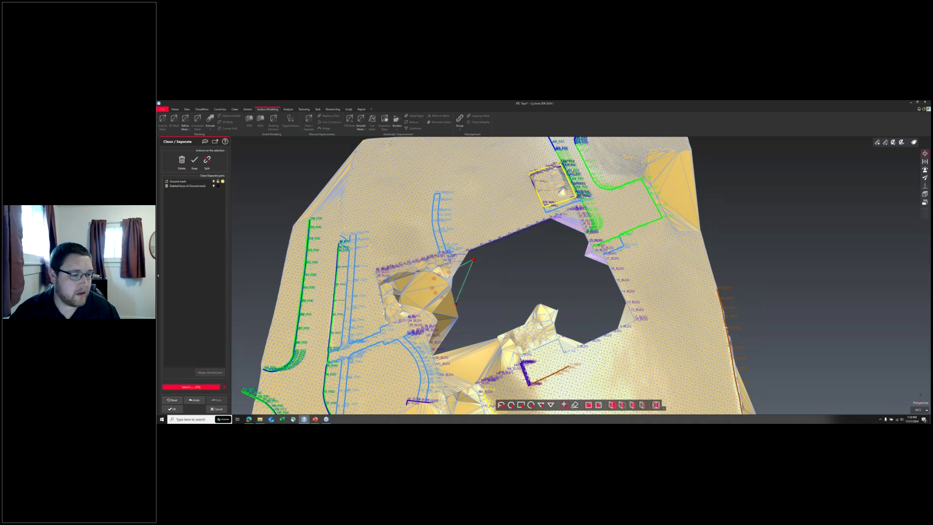
key(Delete)
key(ctrl+z)
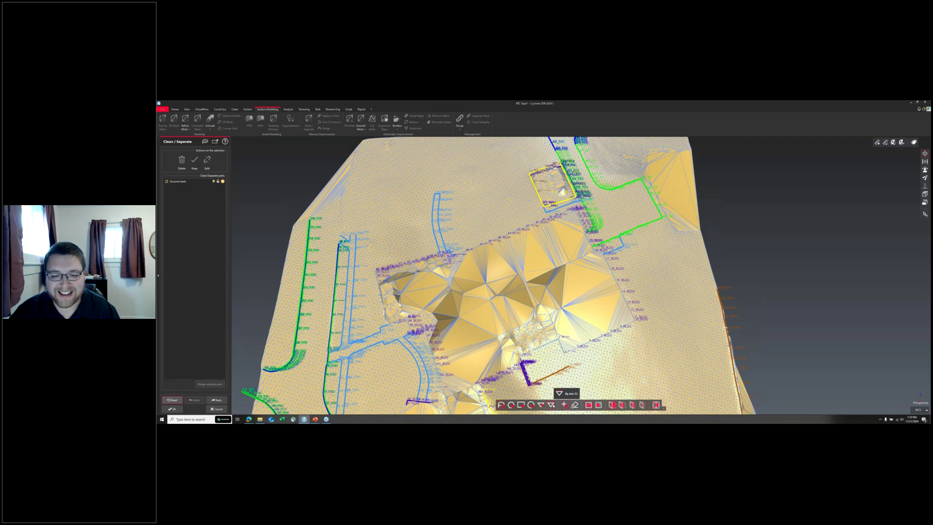
Step: Try deleting the ground mesh's large triangles across the building and site edges using size-based selection, and cancel Clean / Separate
key(Delete)
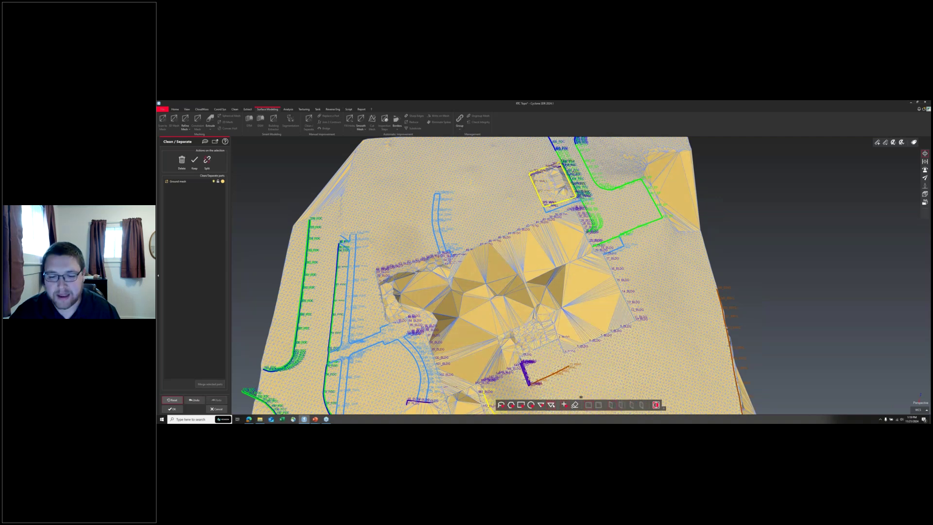
click(551, 405)
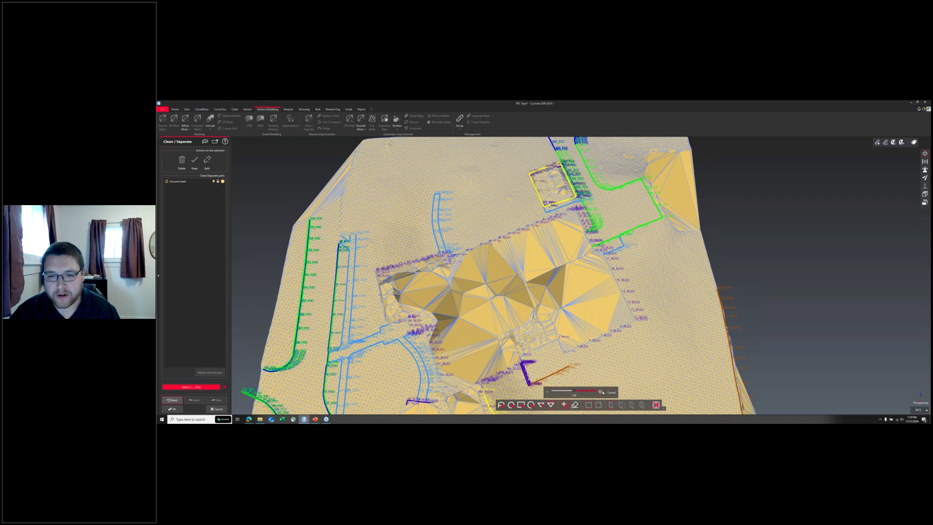
drag(577, 393, 589, 392)
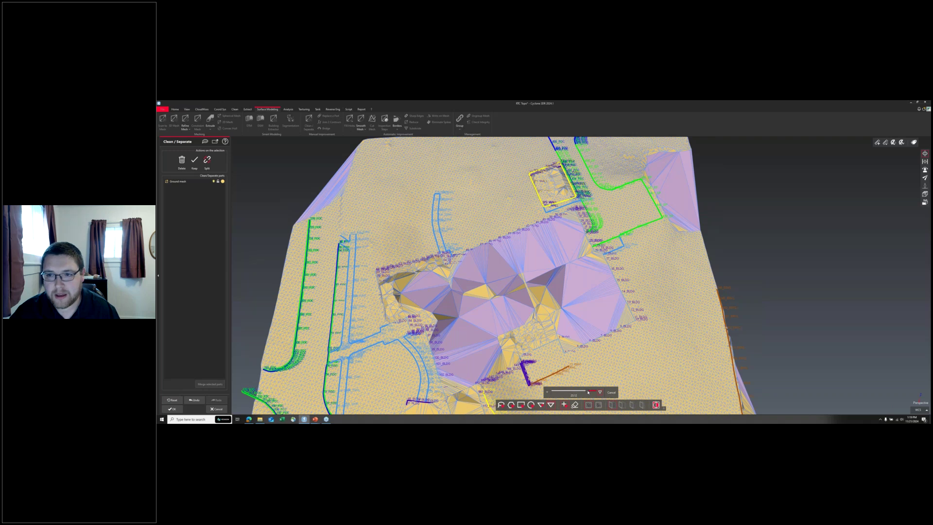
scroll(515, 209, down, 5)
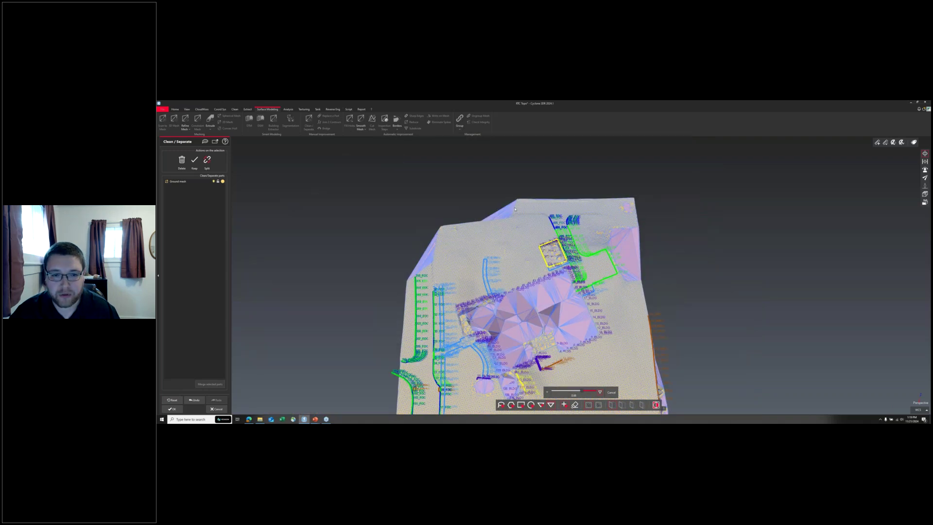
scroll(515, 209, up, 4)
scroll(502, 215, up, 5)
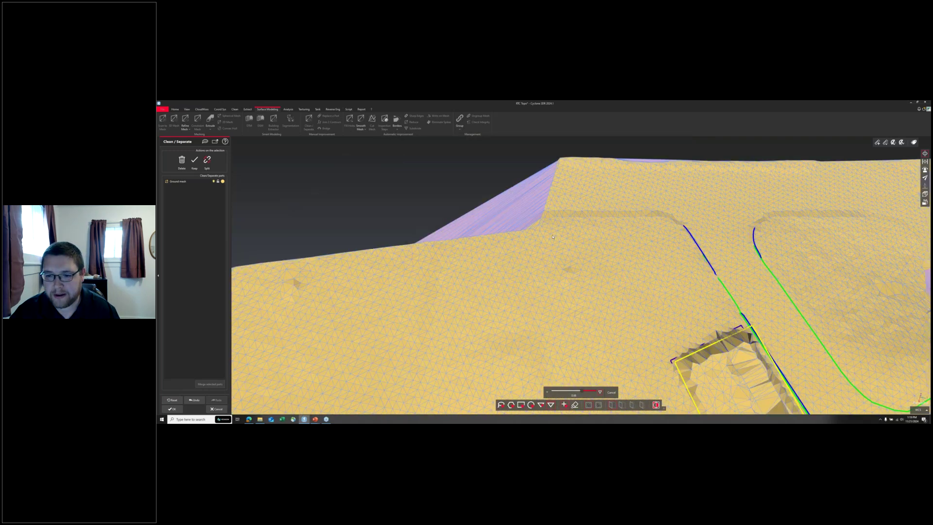
scroll(553, 236, down, 10)
drag(553, 237, 317, 152)
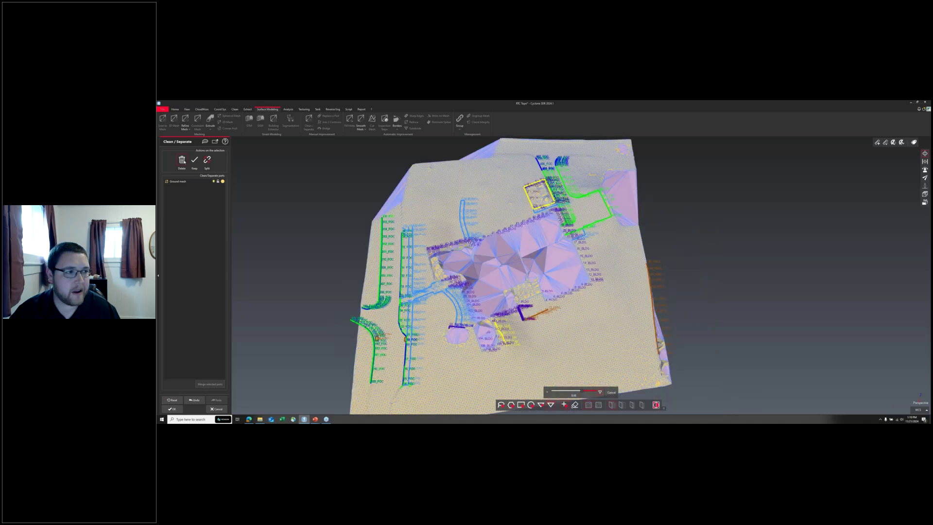
click(182, 160)
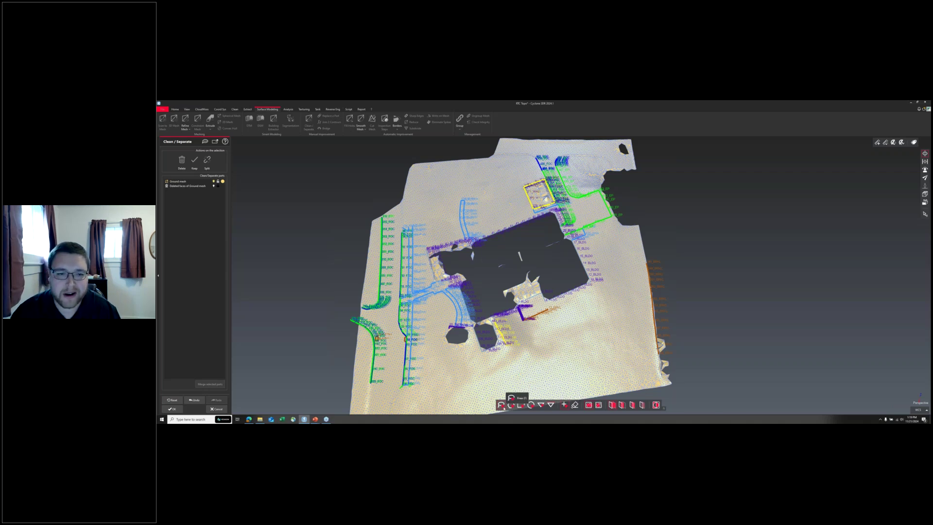
click(178, 403)
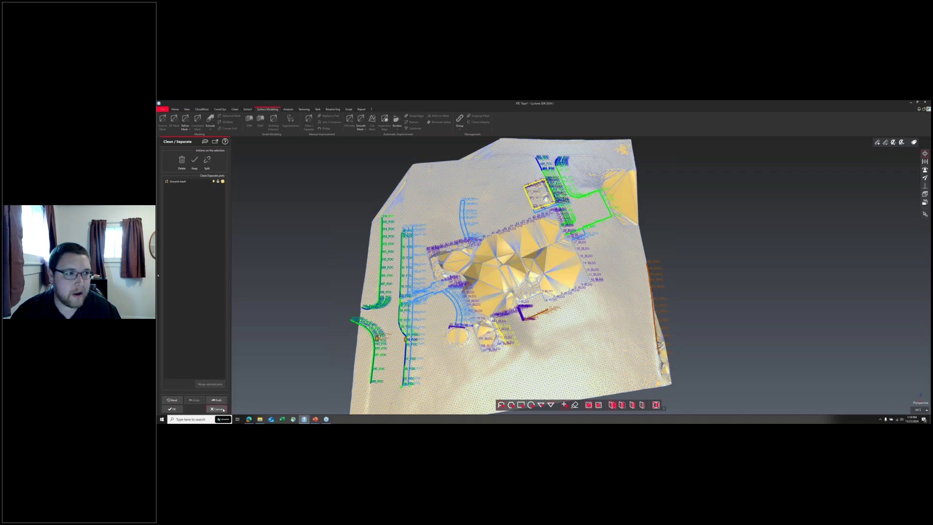
click(217, 409)
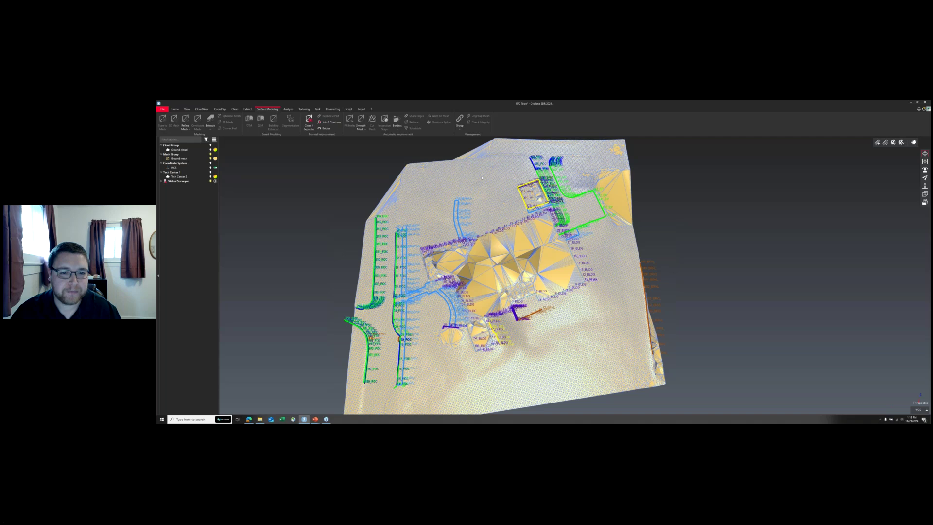
Step: Examine how the Virtual Surveyor building outline lies over the ground mesh's large triangles, close up and from above
click(451, 204)
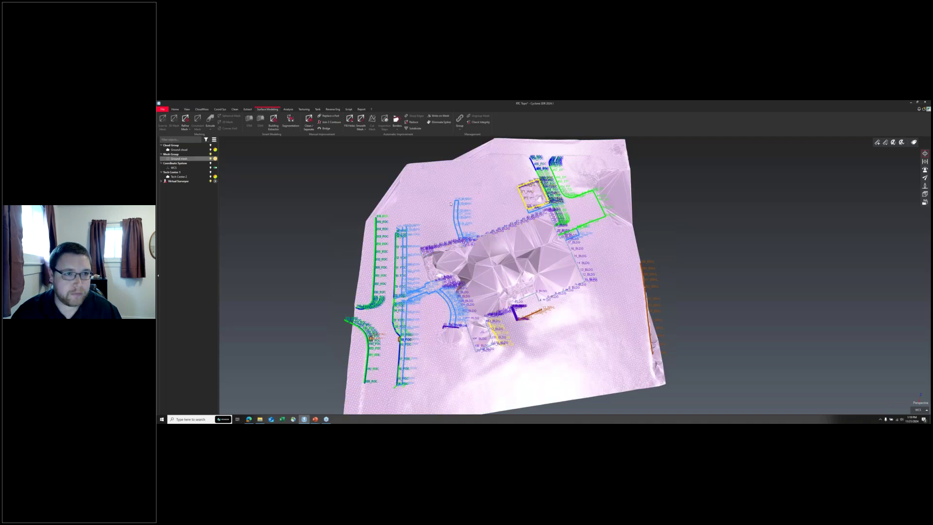
click(475, 200)
scroll(482, 261, up, 3)
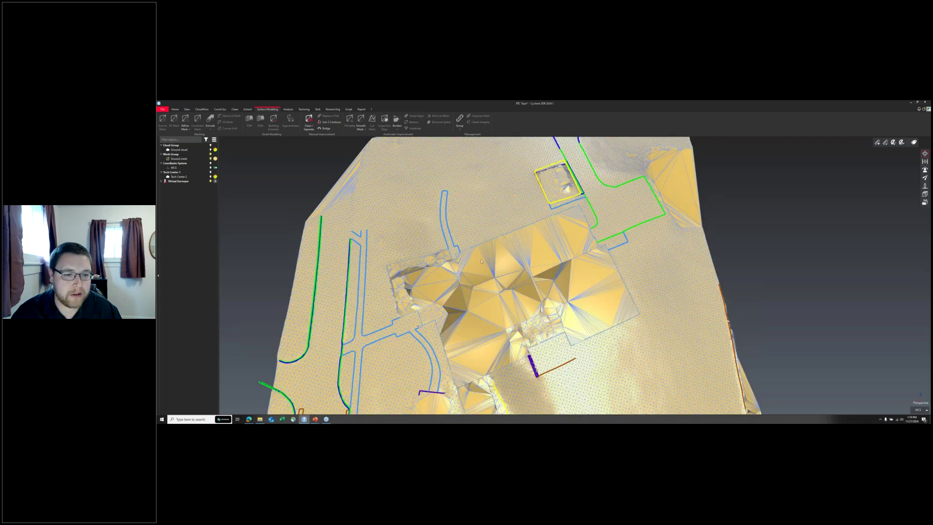
scroll(439, 262, up, 3)
scroll(397, 259, up, 3)
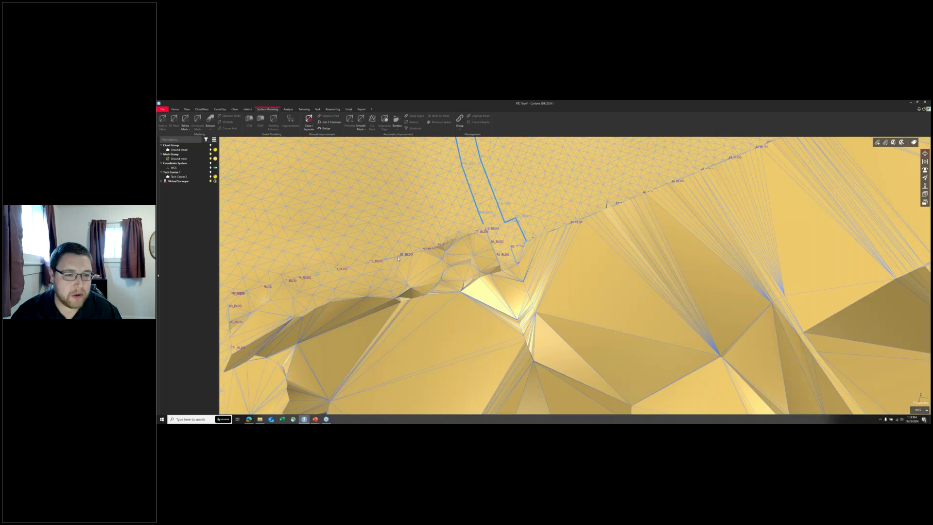
click(397, 258)
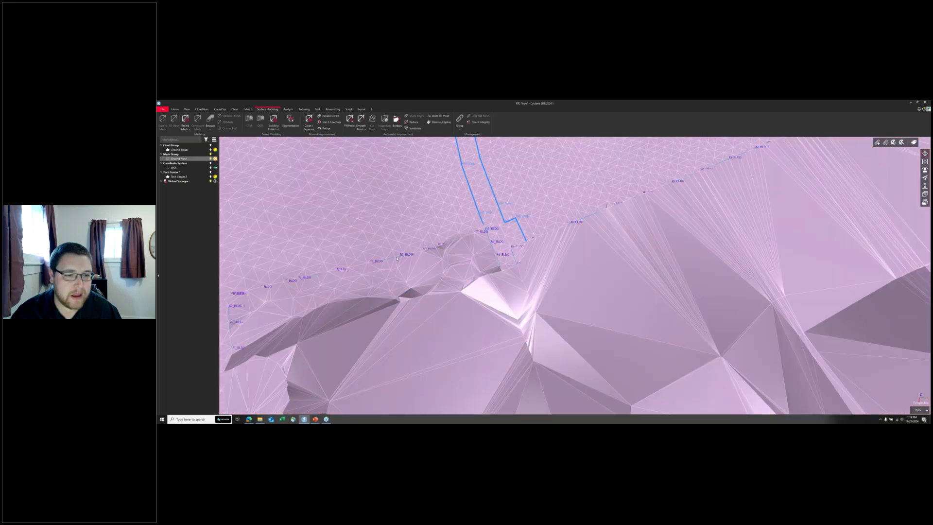
click(437, 251)
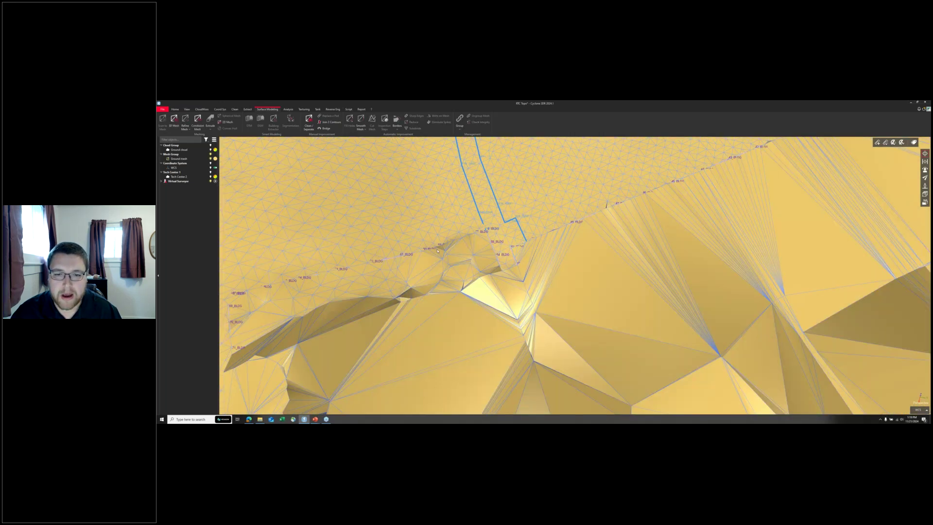
scroll(459, 268, down, 2)
scroll(459, 267, down, 3)
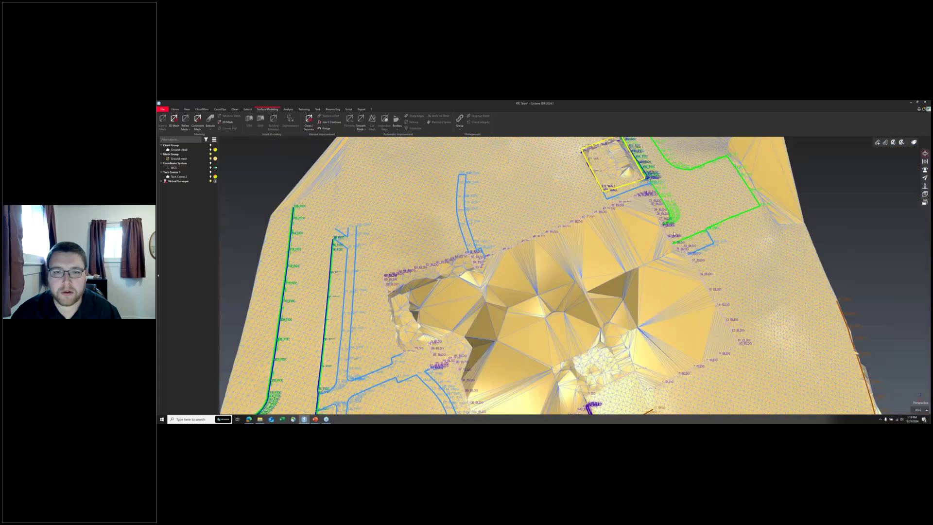
right_drag(592, 287, 553, 180)
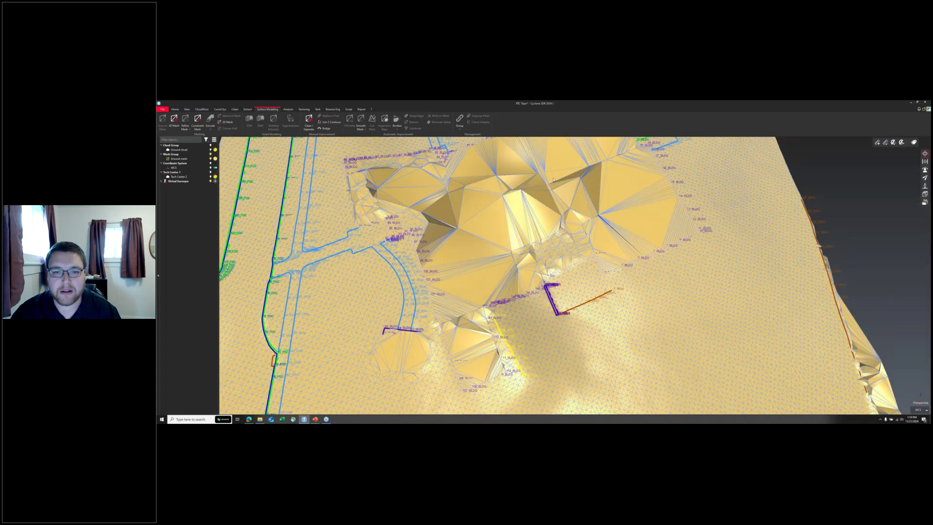
scroll(541, 225, down, 2)
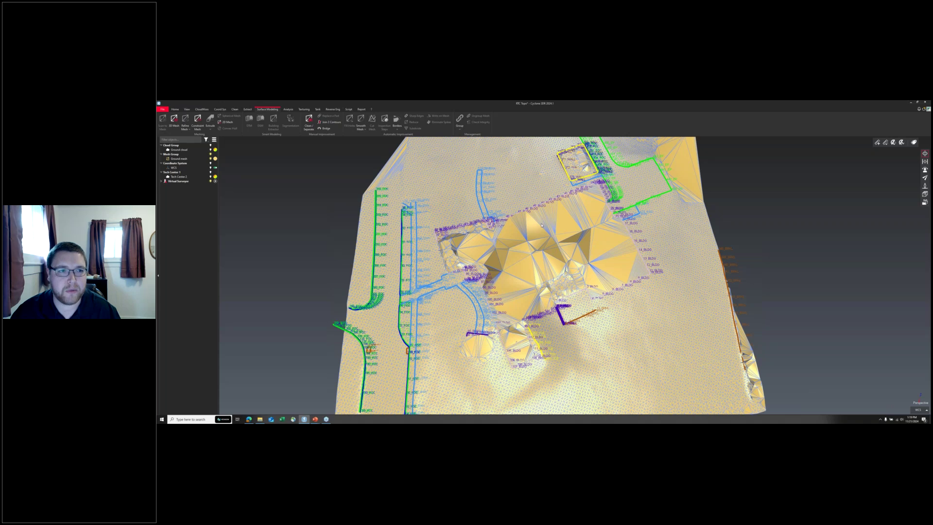
Step: Cut the ground mesh along the building outline with Cut Mesh using projected polylines, and delete the separated building footprint piece
click(541, 225)
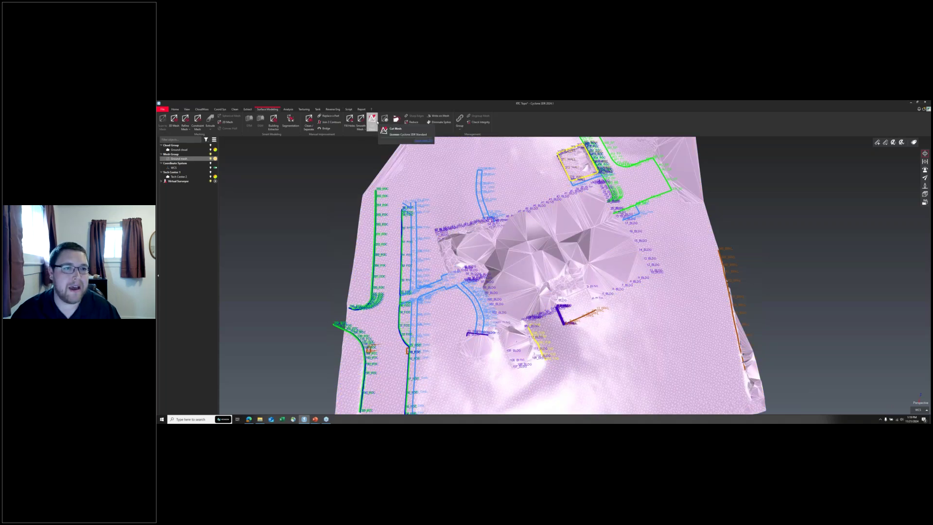
click(373, 121)
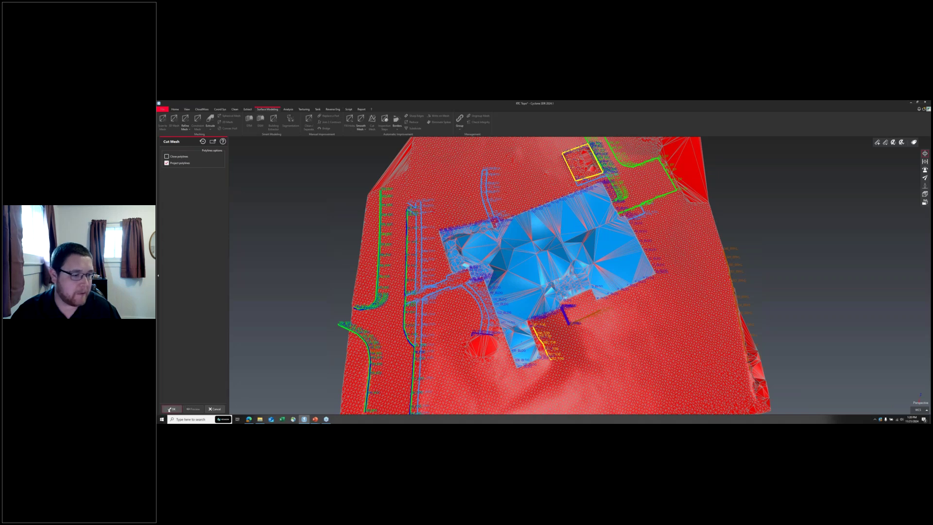
click(170, 409)
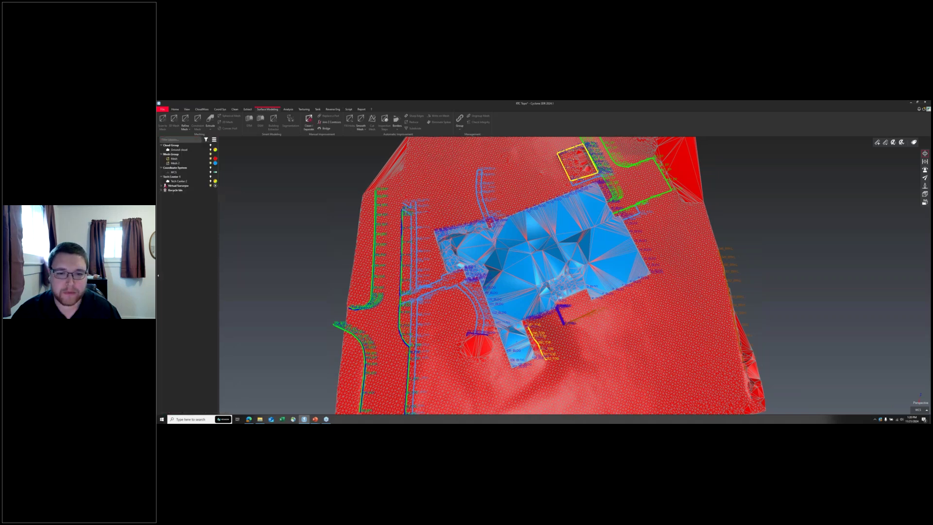
click(528, 261)
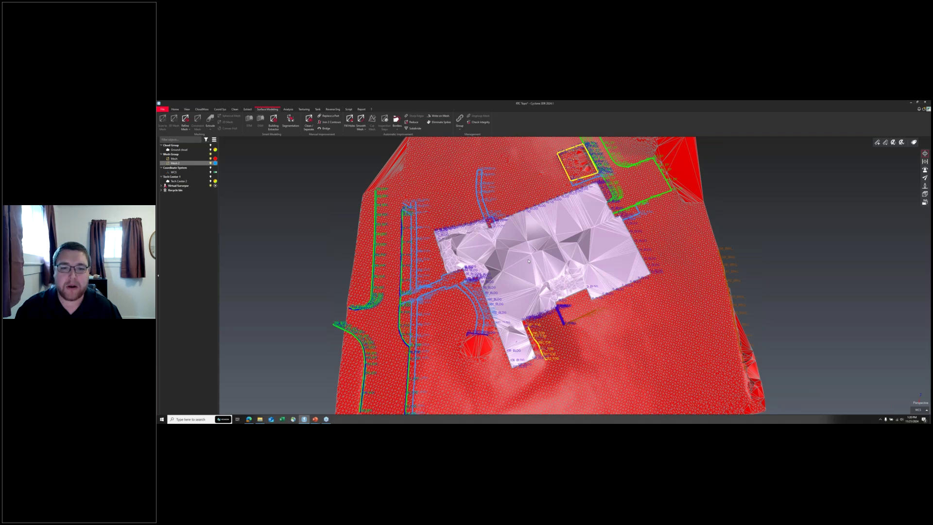
key(Delete)
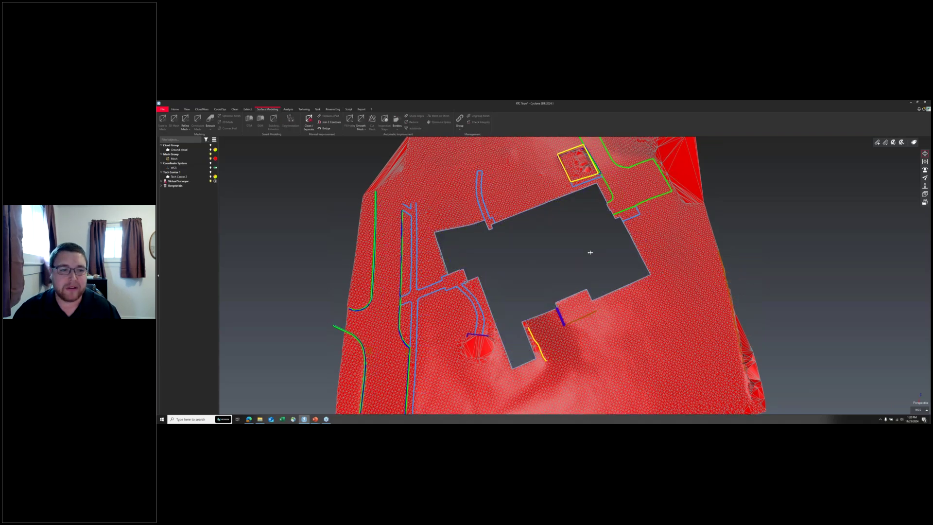
Step: Change the remaining ground mesh's display colour from red to light orange, keeping the smooth and wire representation
drag(590, 252, 454, 223)
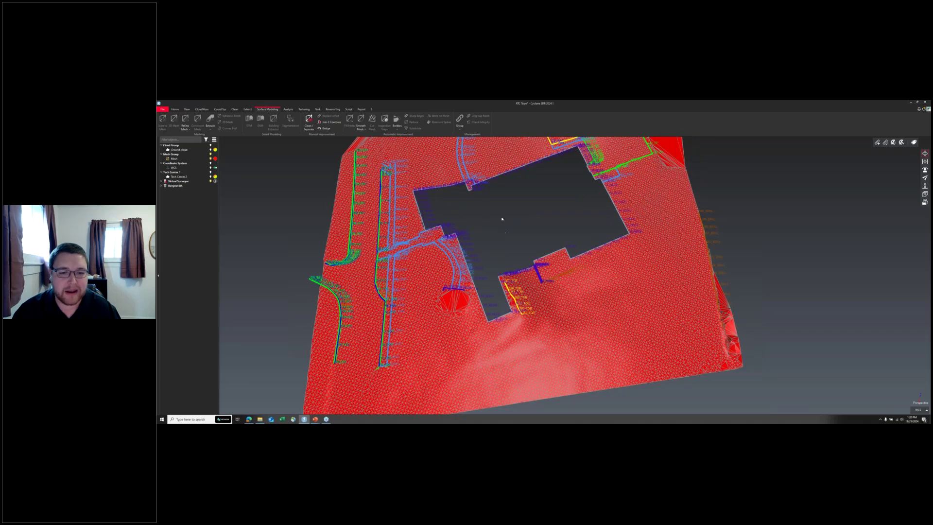
drag(501, 216, 535, 233)
click(215, 159)
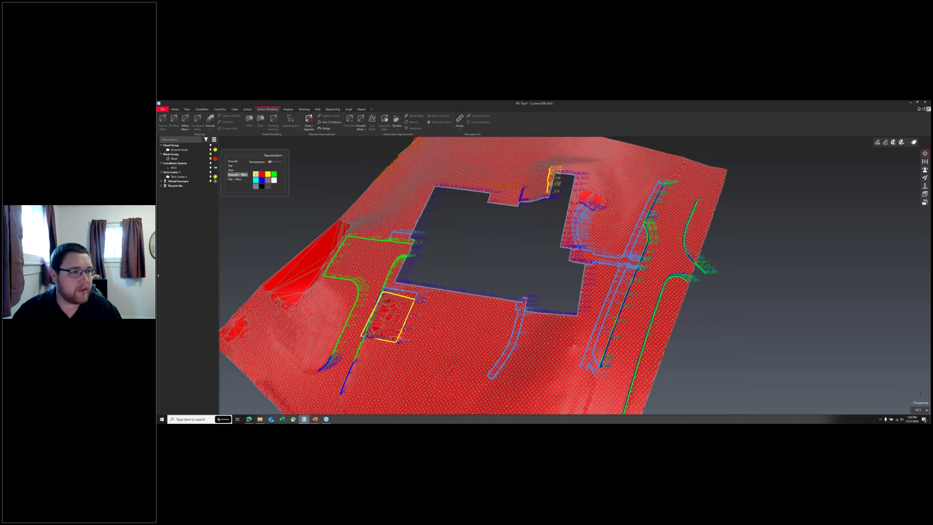
click(256, 174)
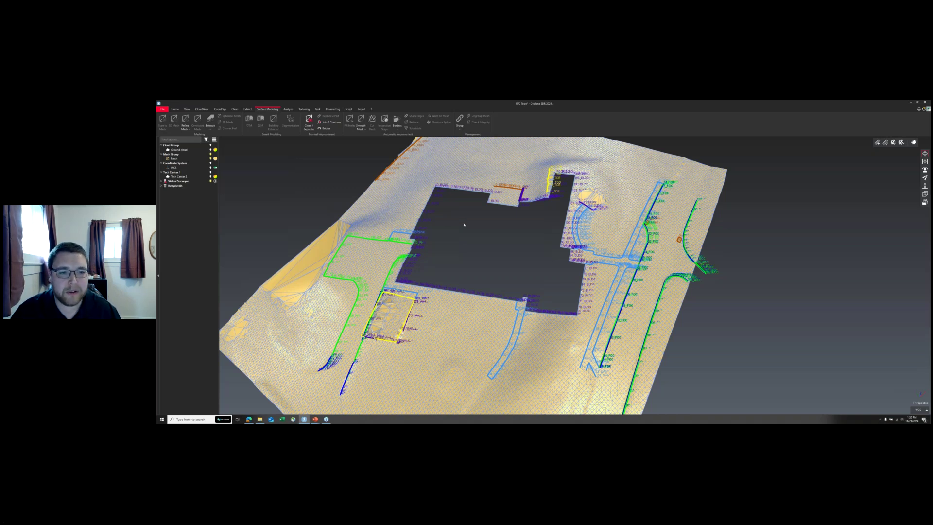
Step: Examine the curb linework along the road on the ground mesh, and compare it with the Tech Center point cloud
drag(464, 225, 370, 180)
scroll(458, 239, up, 1)
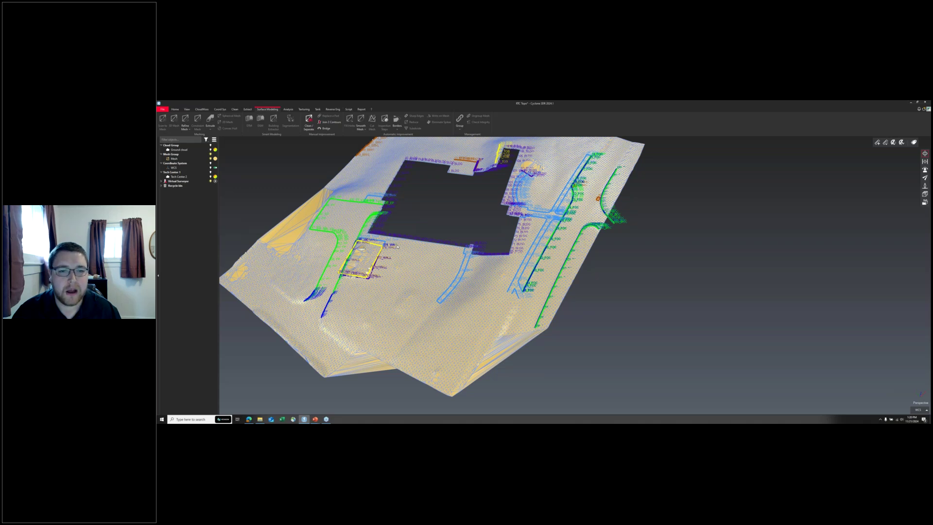
scroll(394, 248, up, 1)
scroll(394, 248, up, 3)
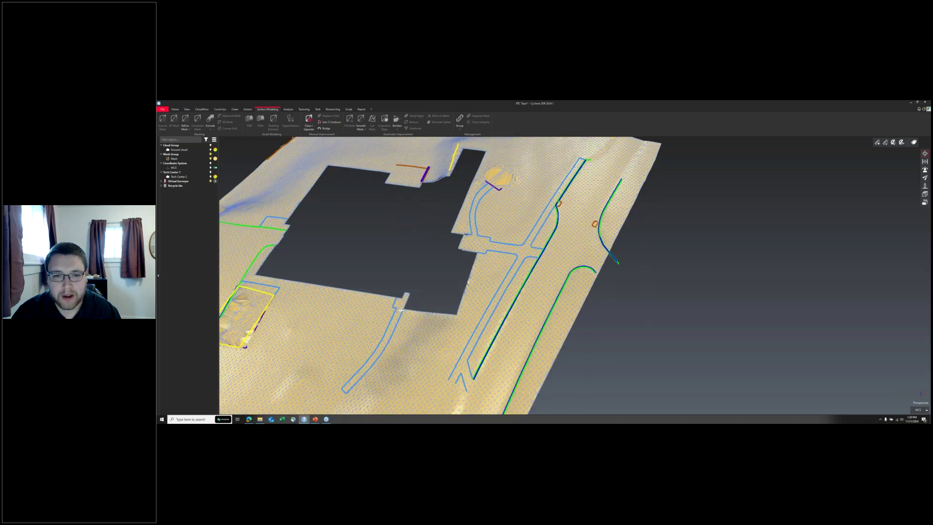
scroll(485, 238, up, 3)
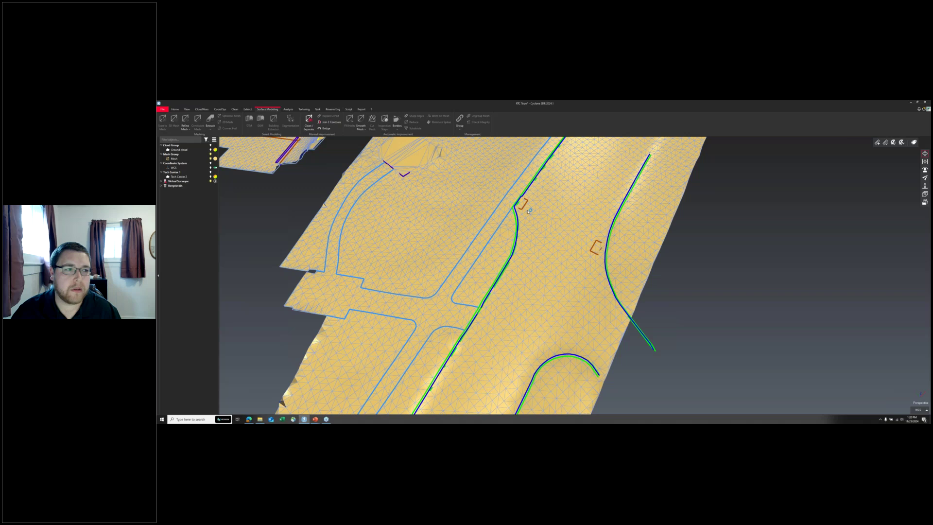
scroll(485, 238, up, 2)
drag(486, 238, 214, 176)
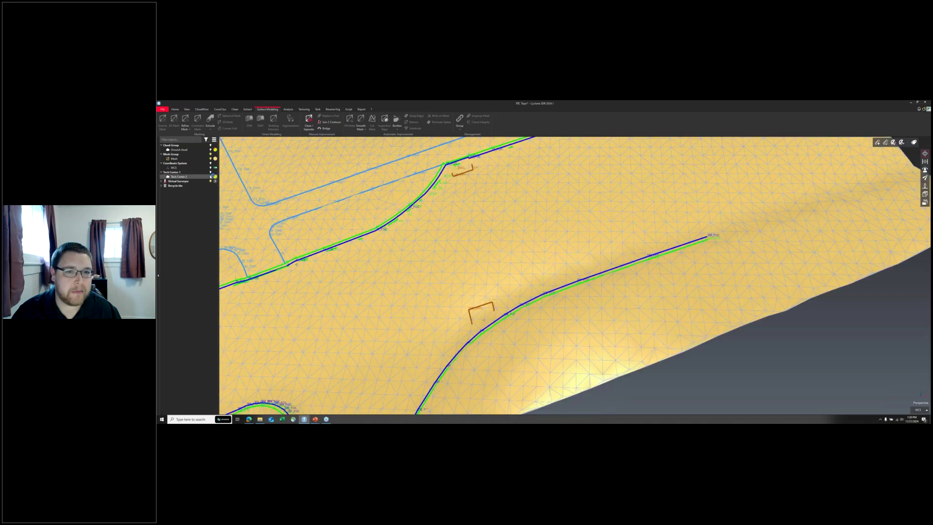
click(214, 177)
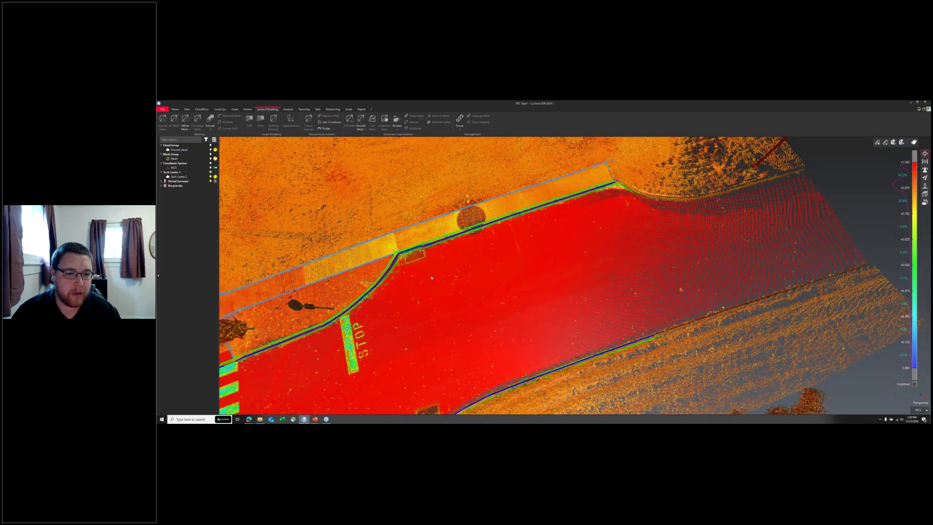
drag(431, 277, 394, 281)
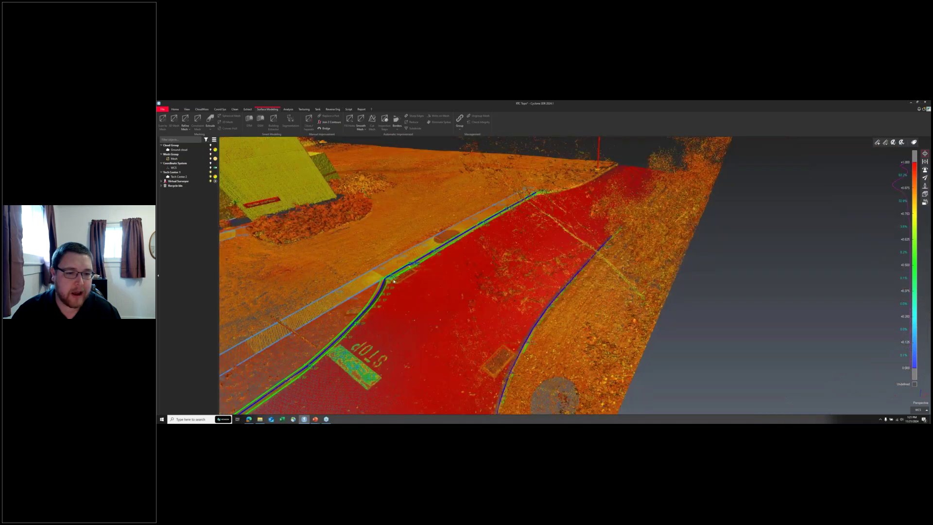
scroll(395, 281, up, 3)
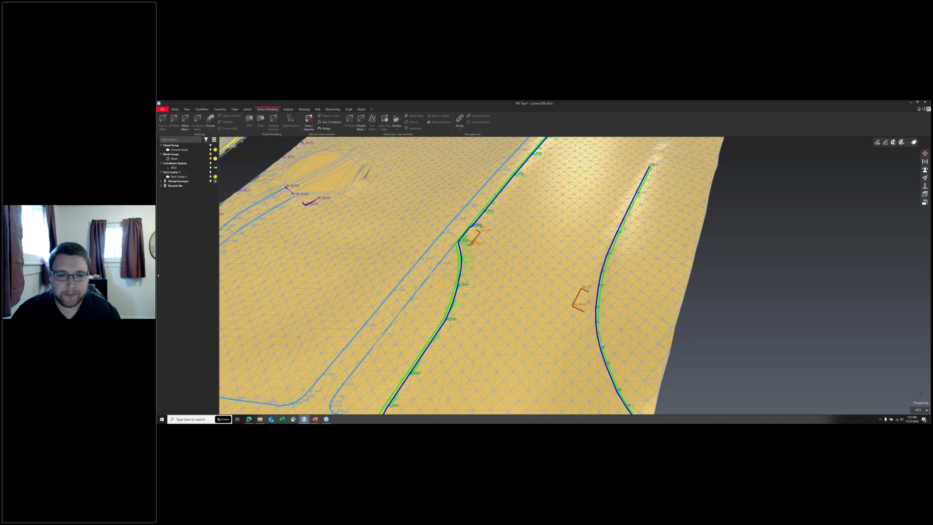
Step: Select the whole ground mesh together with the Virtual Surveyor linework, and start Sharp Edges on them
scroll(611, 309, down, 5)
scroll(610, 308, up, 3)
drag(608, 316, 403, 188)
middle_drag(403, 188, 440, 309)
drag(443, 312, 259, 161)
scroll(365, 194, down, 2)
middle_drag(316, 194, 428, 209)
drag(292, 156, 646, 388)
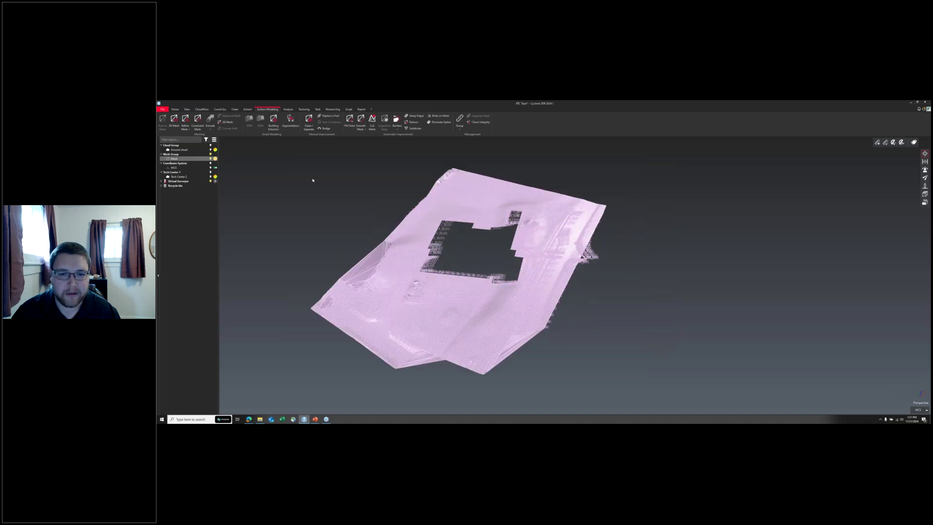
click(416, 116)
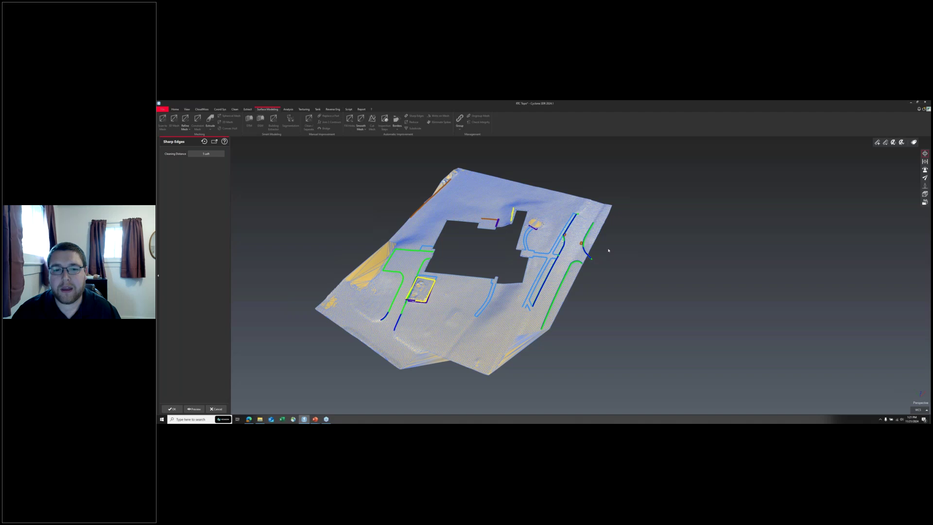
Step: Preview the Sharp Edges refinement of the ground mesh along the walkway and road curb linework
scroll(609, 250, up, 3)
scroll(574, 243, up, 4)
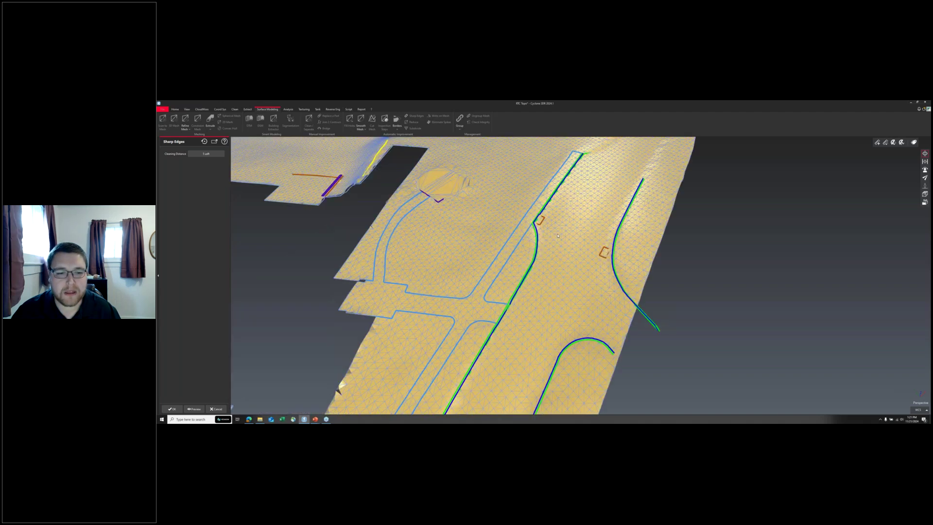
scroll(559, 236, up, 3)
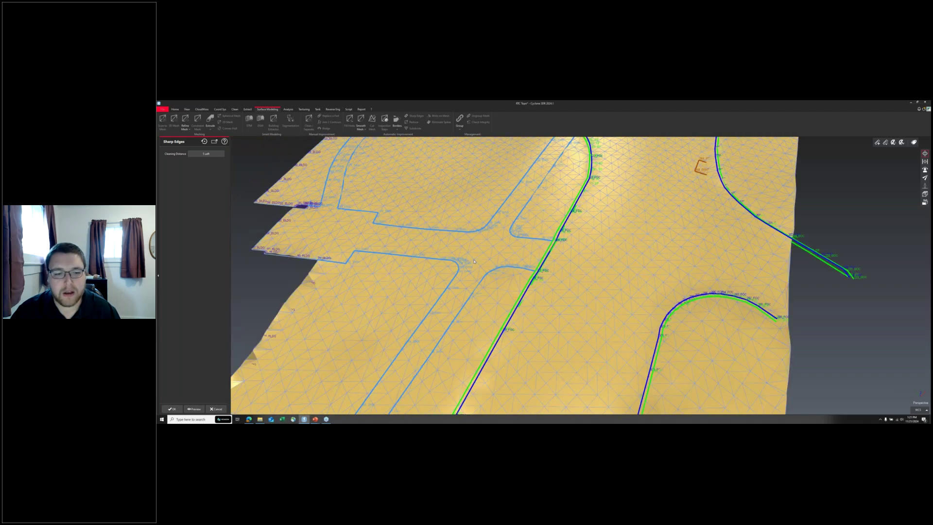
scroll(453, 312, up, 2)
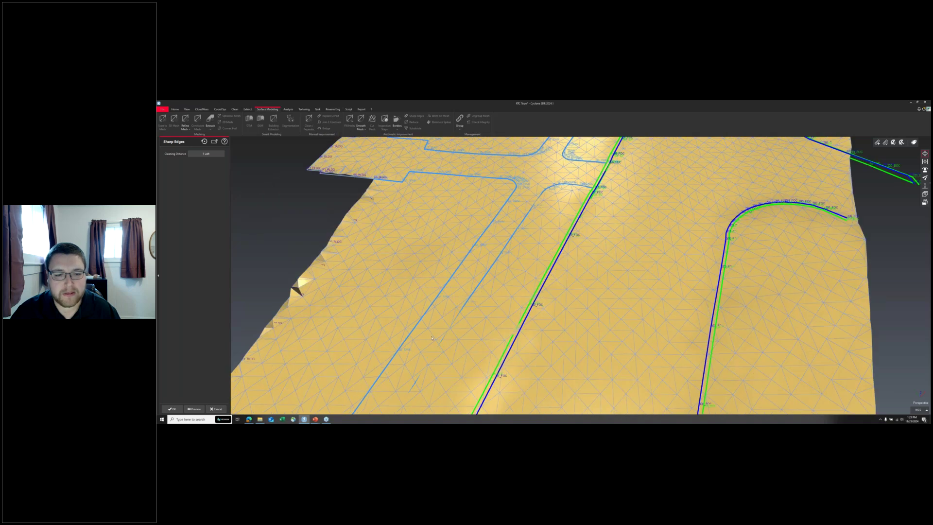
scroll(440, 330, up, 1)
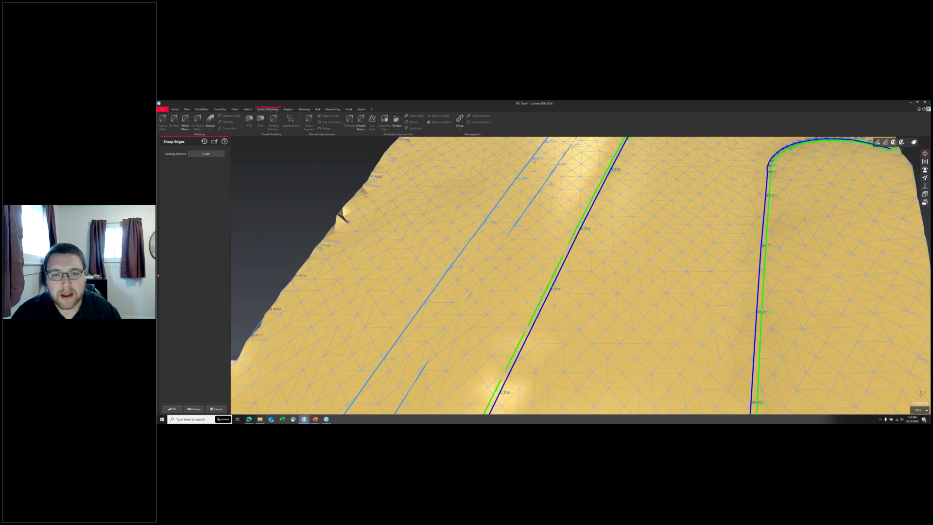
drag(533, 159, 519, 194)
scroll(492, 255, down, 2)
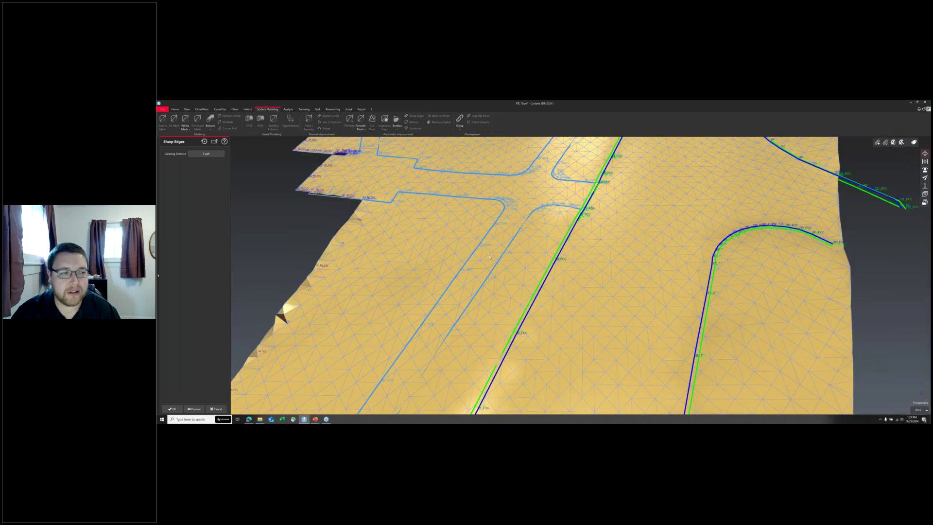
mouse_move(540, 179)
mouse_down()
mouse_move(534, 193)
mouse_move(532, 175)
mouse_up()
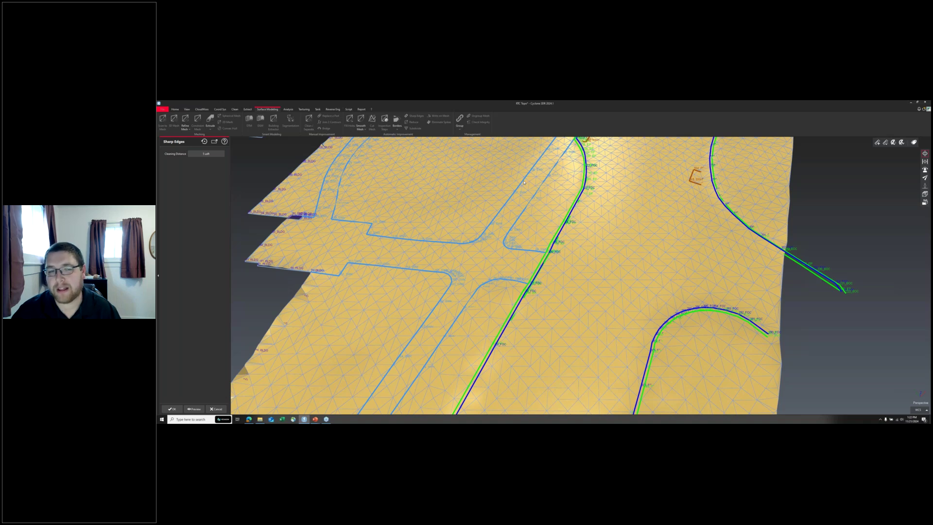
click(194, 408)
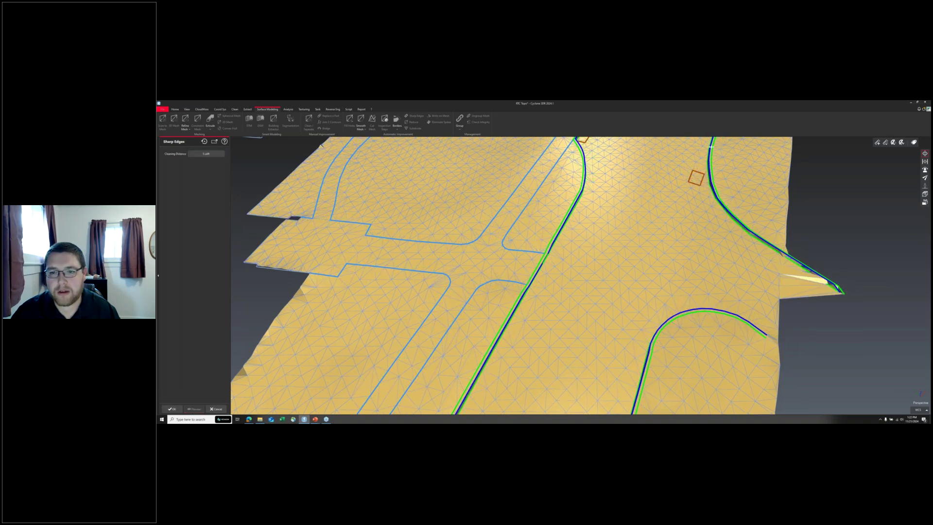
Step: Examine the previewed curb edges beside the road and around the catch basin at close range
drag(321, 145, 271, 193)
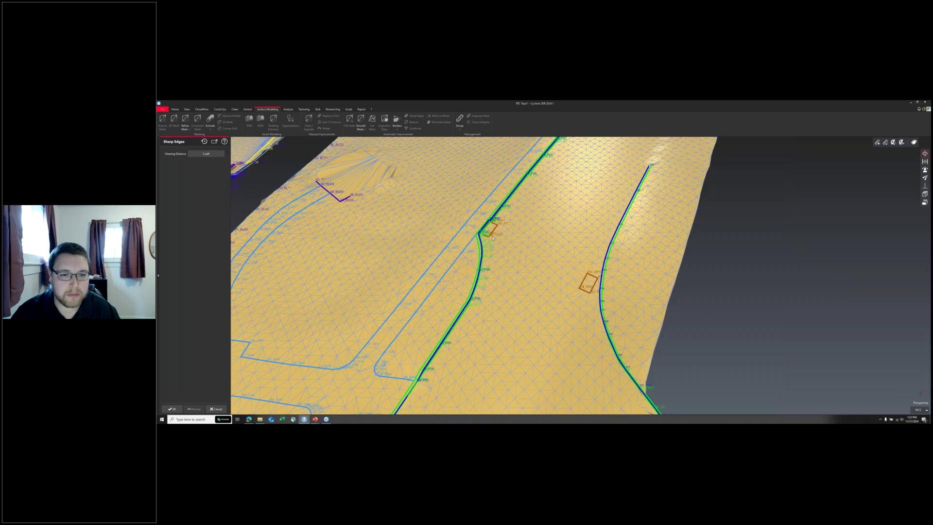
scroll(493, 238, up, 3)
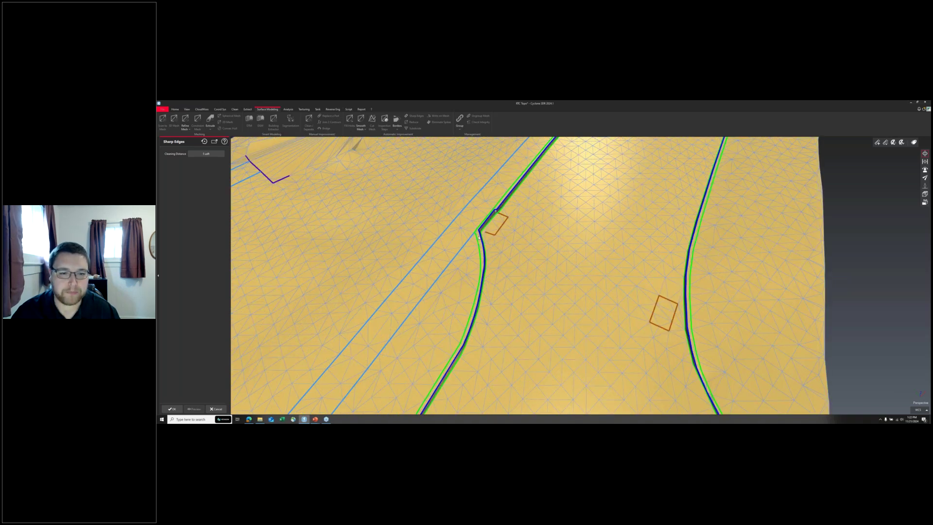
scroll(479, 237, up, 3)
scroll(428, 291, down, 5)
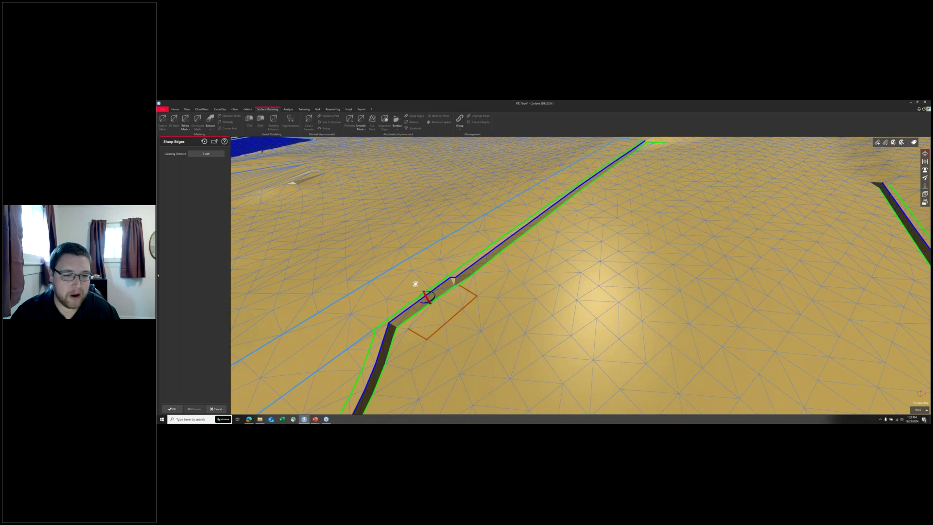
mouse_move(445, 300)
mouse_down()
mouse_move(505, 268)
mouse_move(436, 278)
mouse_move(436, 263)
mouse_move(381, 262)
mouse_move(428, 254)
mouse_move(442, 290)
mouse_up()
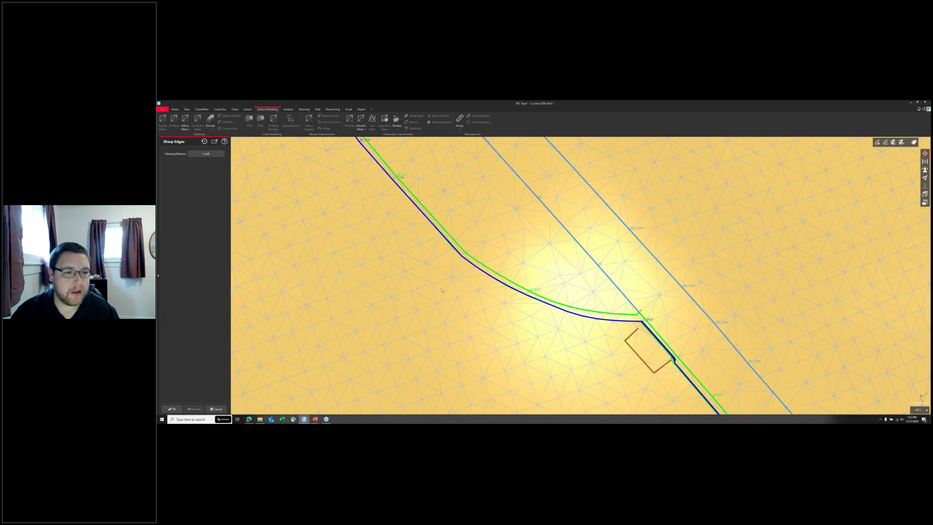
scroll(442, 291, down, 3)
right_drag(423, 241, 512, 283)
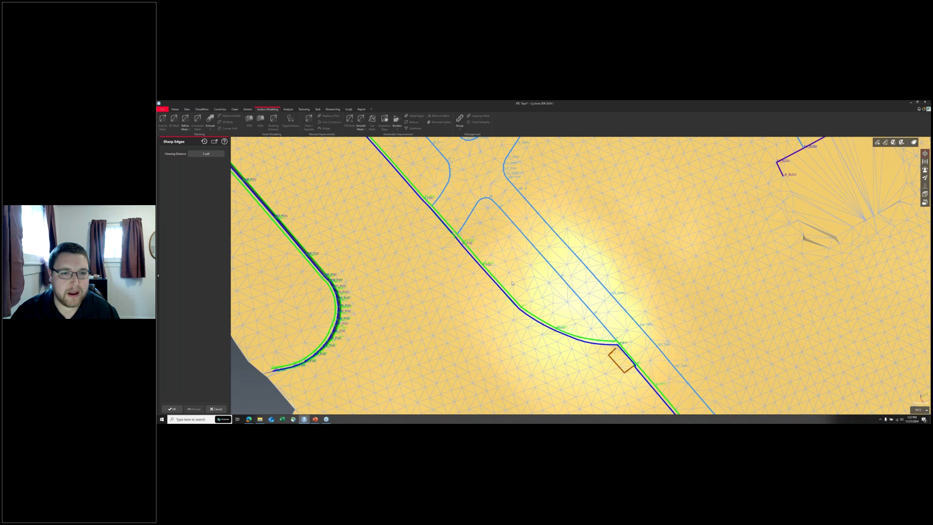
Step: Review the previewed road and walkway edges across the site, and finish the Sharp Edges refinement
click(204, 154)
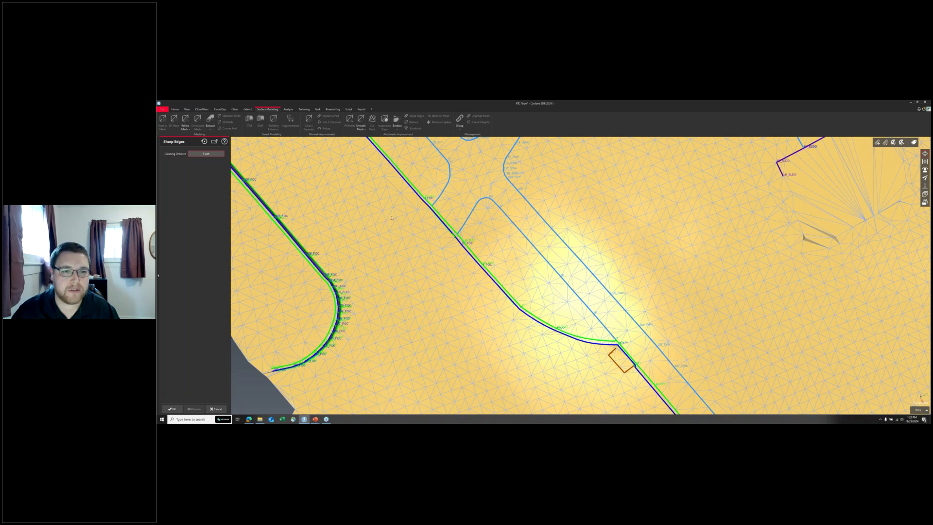
scroll(391, 217, down, 1)
scroll(405, 222, down, 2)
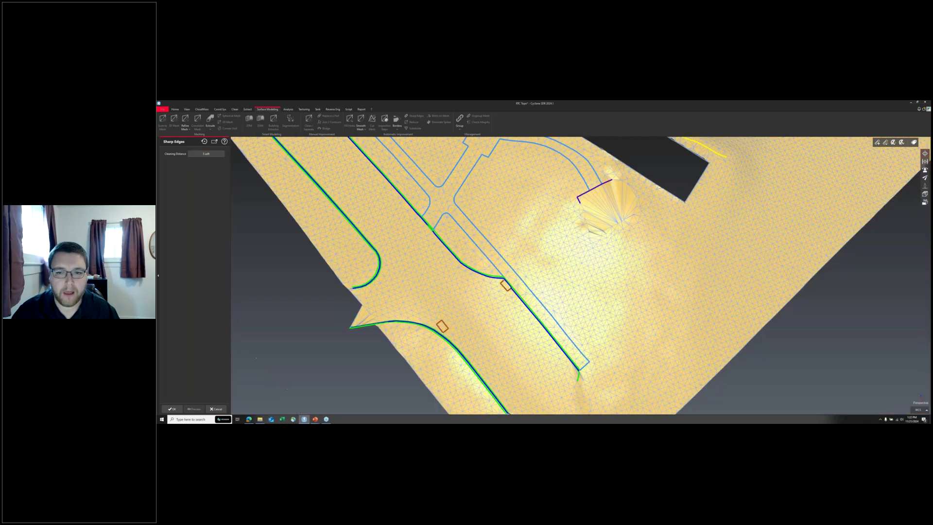
scroll(529, 261, up, 1)
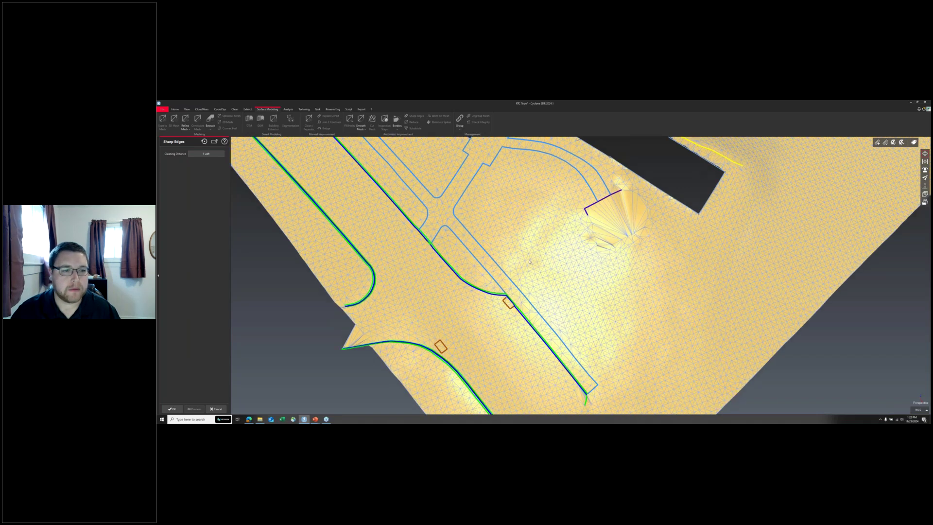
scroll(480, 198, up, 2)
scroll(528, 217, down, 3)
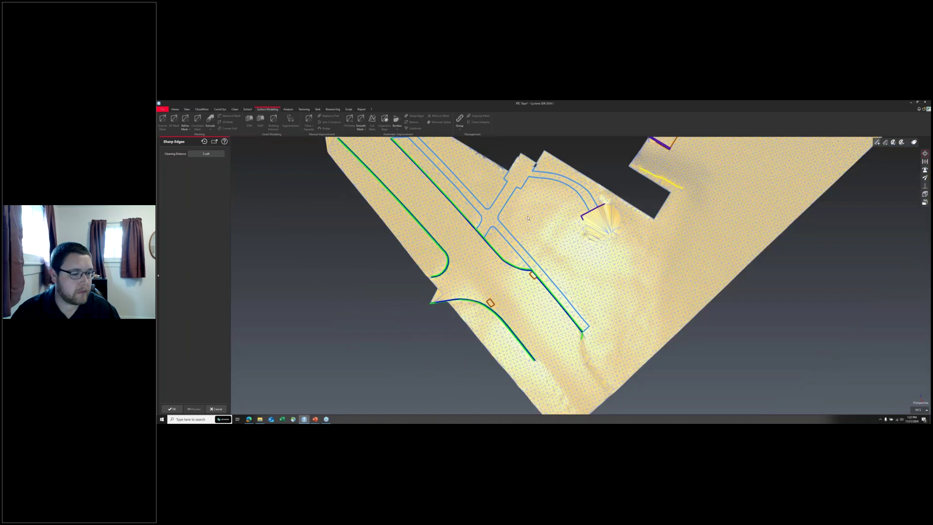
scroll(528, 217, down, 2)
key(Escape)
scroll(643, 227, up, 2)
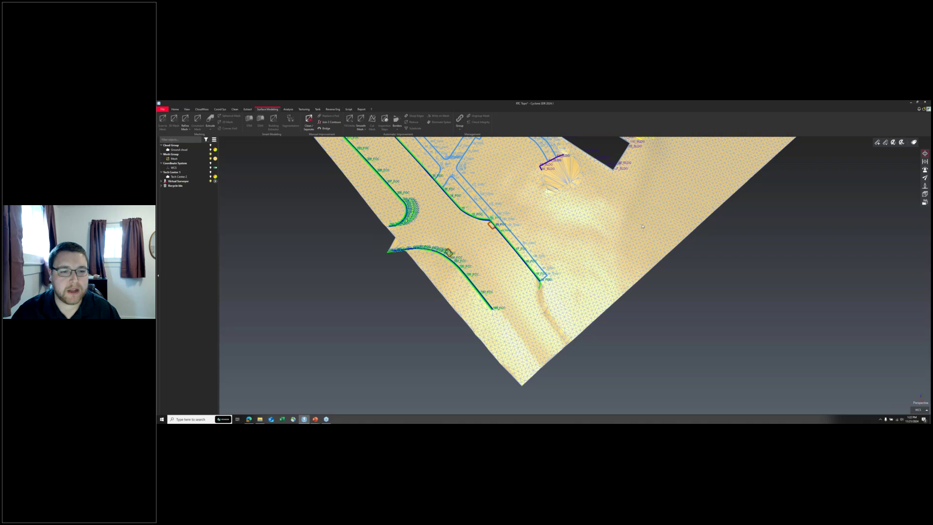
Step: Examine the refined ground mesh along the road curb and around the walled area beside the building
scroll(643, 226, up, 6)
mouse_move(492, 279)
mouse_down()
mouse_move(390, 236)
mouse_move(737, 227)
mouse_move(560, 214)
mouse_move(794, 230)
mouse_move(484, 251)
mouse_move(556, 261)
mouse_move(583, 244)
mouse_up()
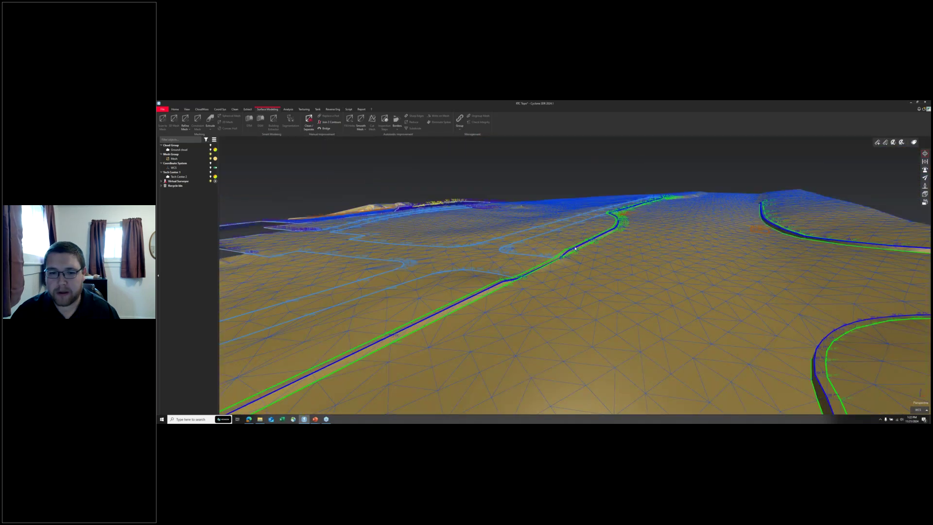
mouse_move(480, 284)
mouse_down()
mouse_move(480, 340)
mouse_move(549, 240)
mouse_move(561, 261)
mouse_move(573, 231)
mouse_move(706, 220)
mouse_move(540, 214)
mouse_move(479, 223)
mouse_move(610, 226)
mouse_up()
scroll(548, 240, down, 5)
scroll(561, 261, up, 5)
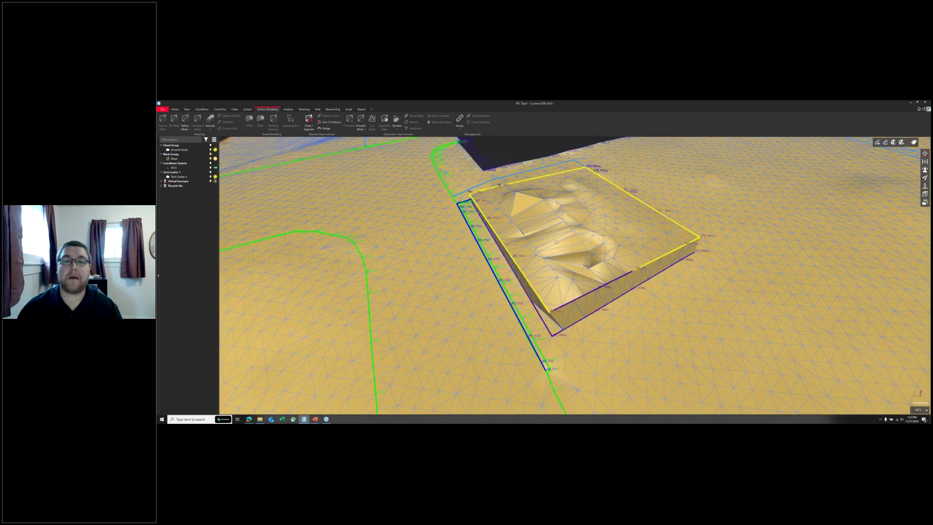
Step: Delete the bumpy faces inside the yellow wall outline from the ground mesh with Clean / Separate
click(534, 201)
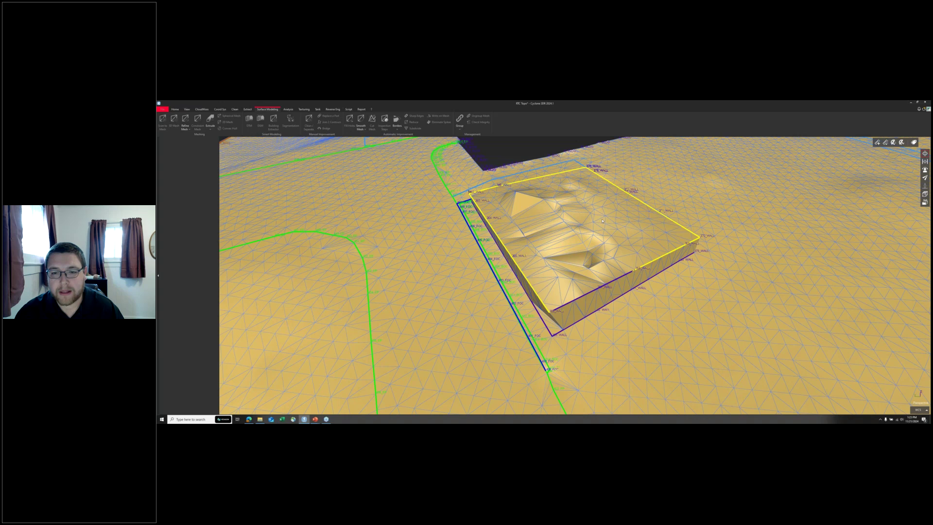
mouse_move(513, 203)
mouse_down()
mouse_move(573, 187)
mouse_move(505, 197)
mouse_move(554, 277)
mouse_up()
key(Delete)
key(Delete)
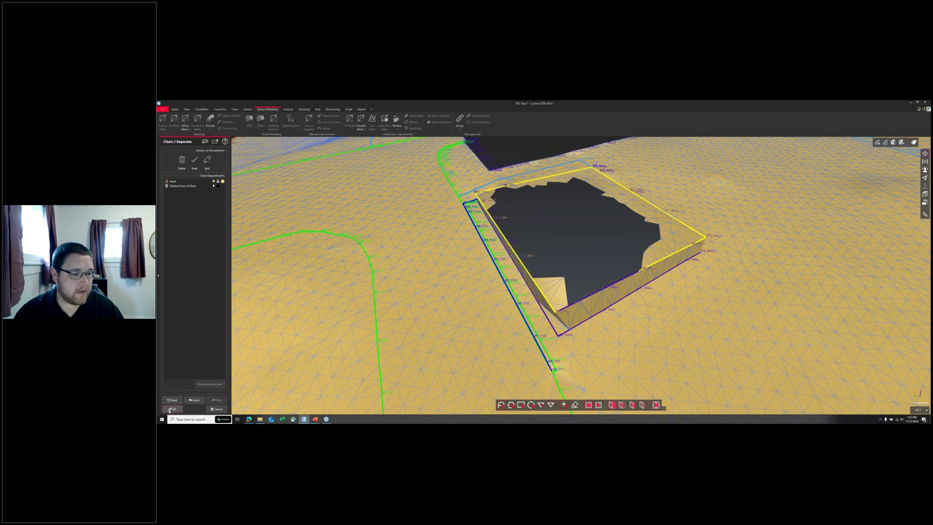
click(171, 410)
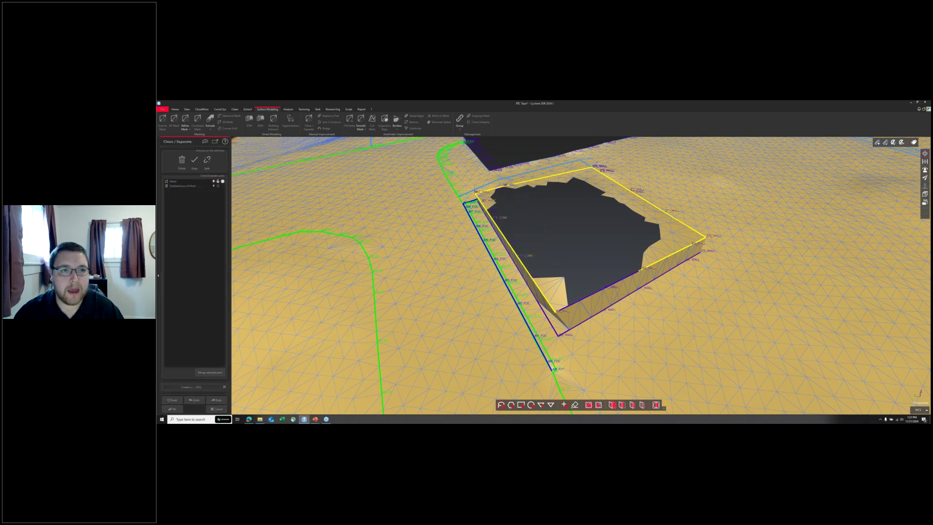
Step: Try filling the hole inside the wall outline with Fill Holes and curvature filling, and restore the deleted faces
click(483, 200)
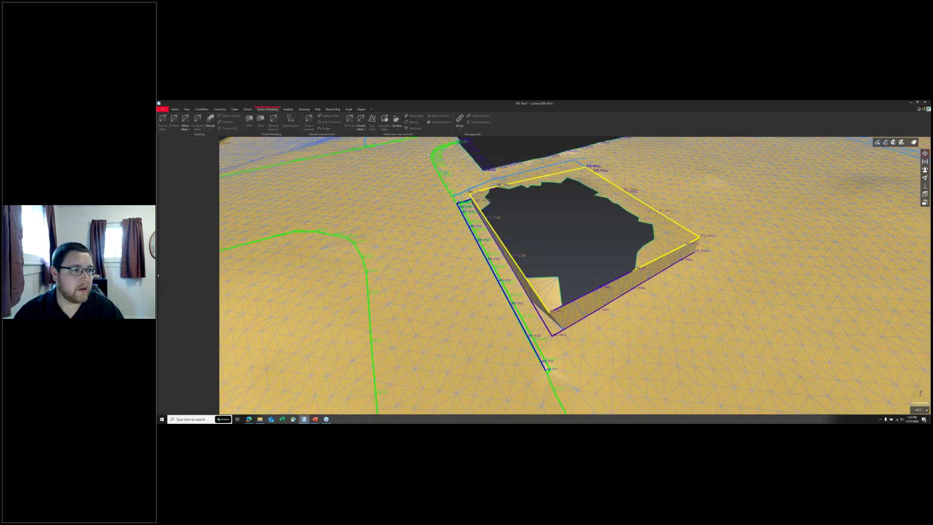
click(549, 188)
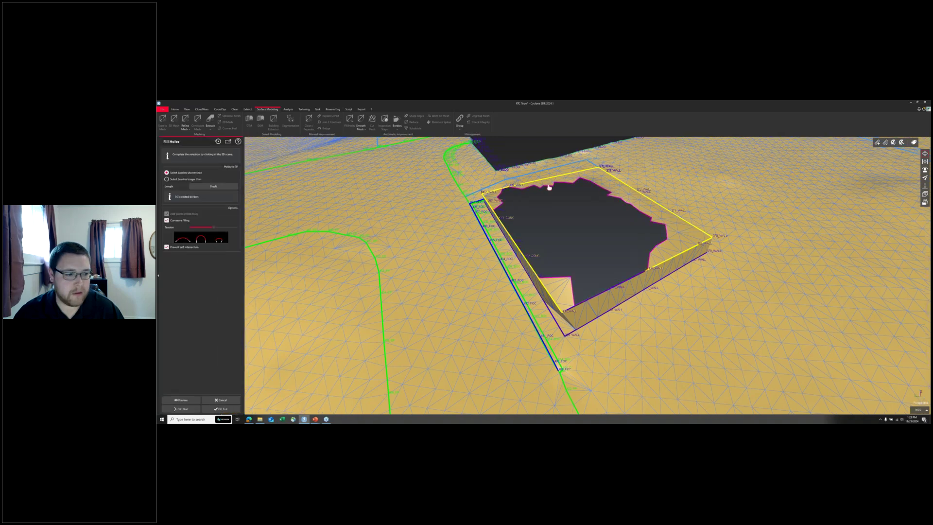
click(189, 401)
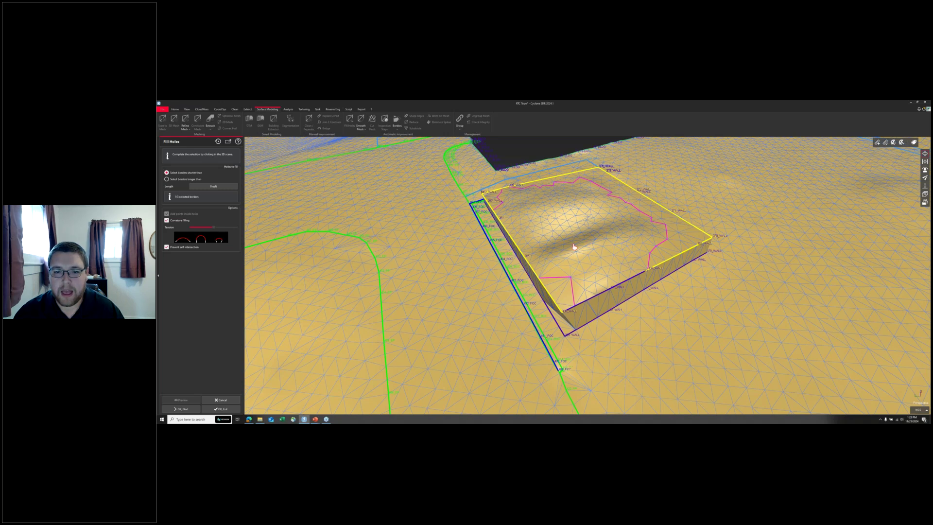
drag(574, 247, 533, 244)
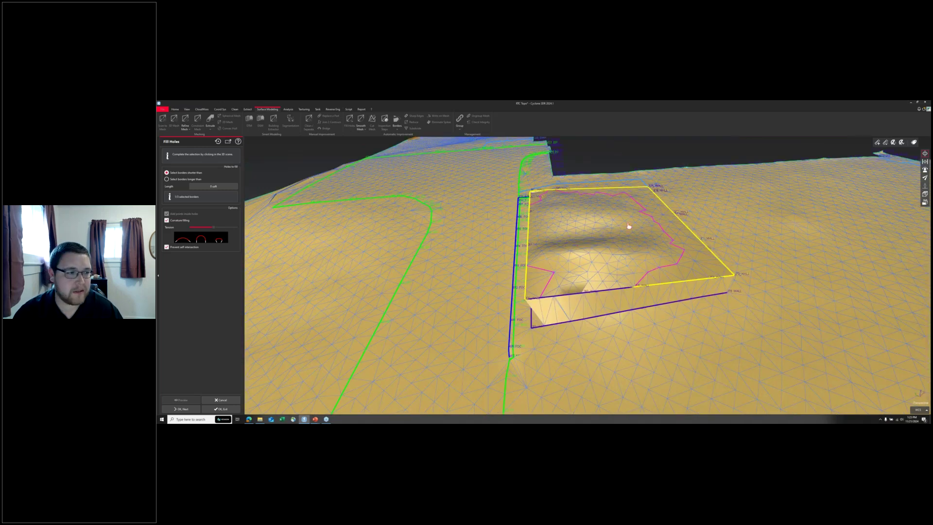
drag(629, 226, 438, 291)
click(222, 400)
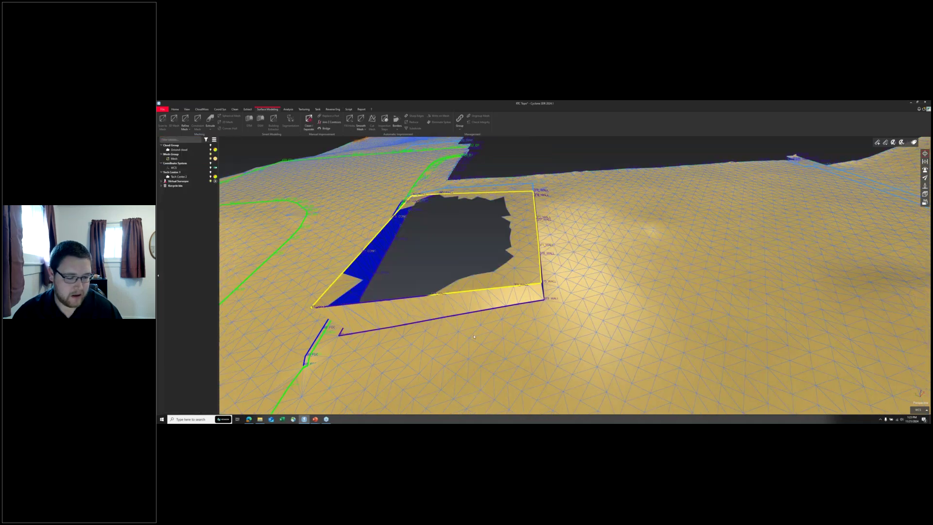
click(445, 221)
drag(429, 234, 467, 209)
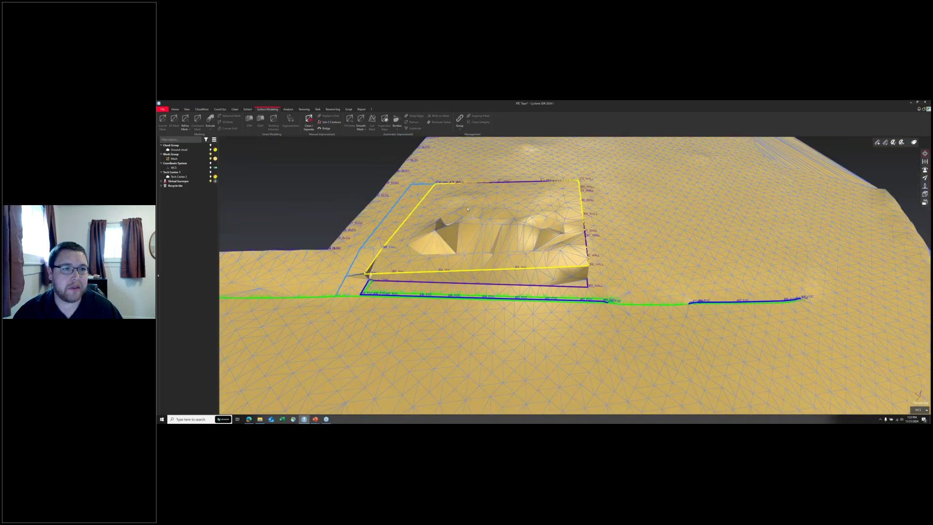
Step: Flatten the bumps inside the wall outline with Local Smoothing, using the largest brush size and a raised smooth intensity
click(468, 209)
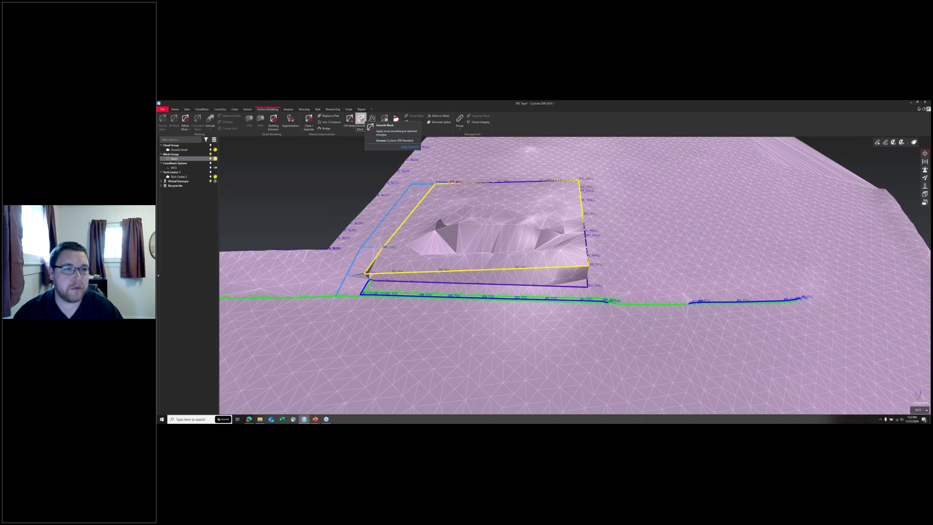
click(360, 119)
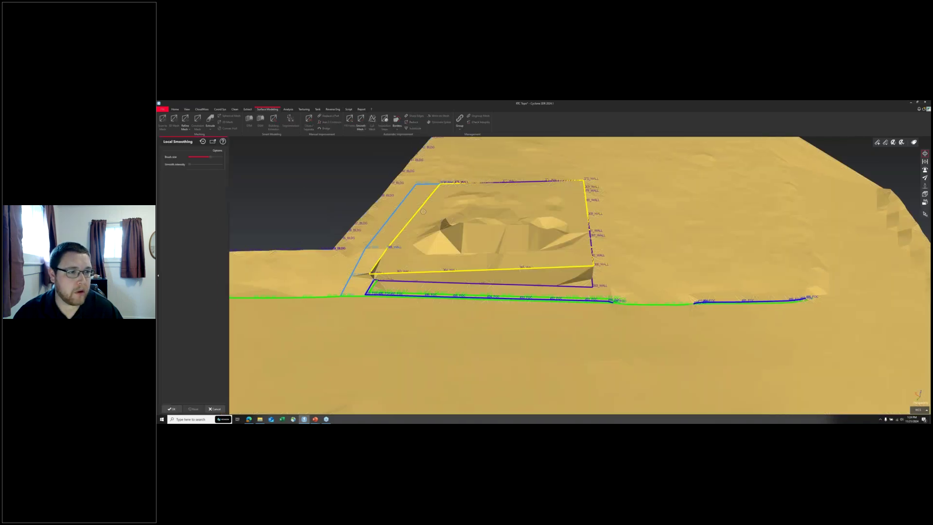
drag(210, 157, 223, 159)
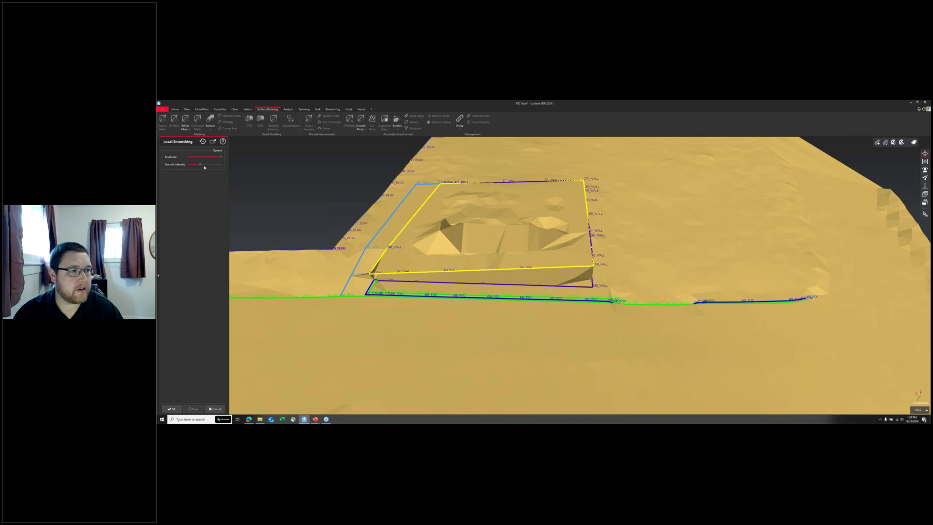
mouse_move(426, 226)
mouse_down()
mouse_move(461, 246)
mouse_move(467, 234)
mouse_move(554, 228)
mouse_move(554, 204)
mouse_move(487, 195)
mouse_move(439, 219)
mouse_move(458, 214)
mouse_up()
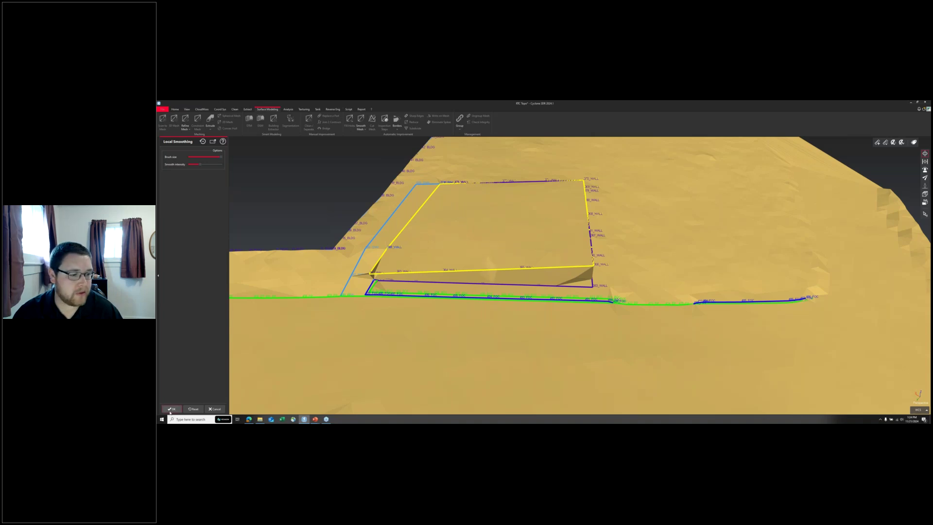
click(172, 409)
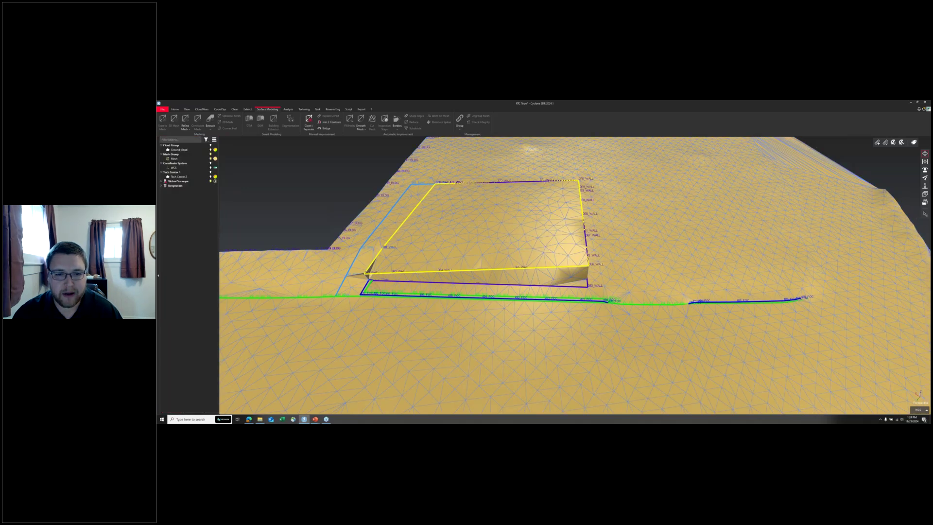
Step: Examine the smoothed walled area and its vertical wall faces from ground level and from above
drag(494, 235, 342, 201)
scroll(487, 232, up, 3)
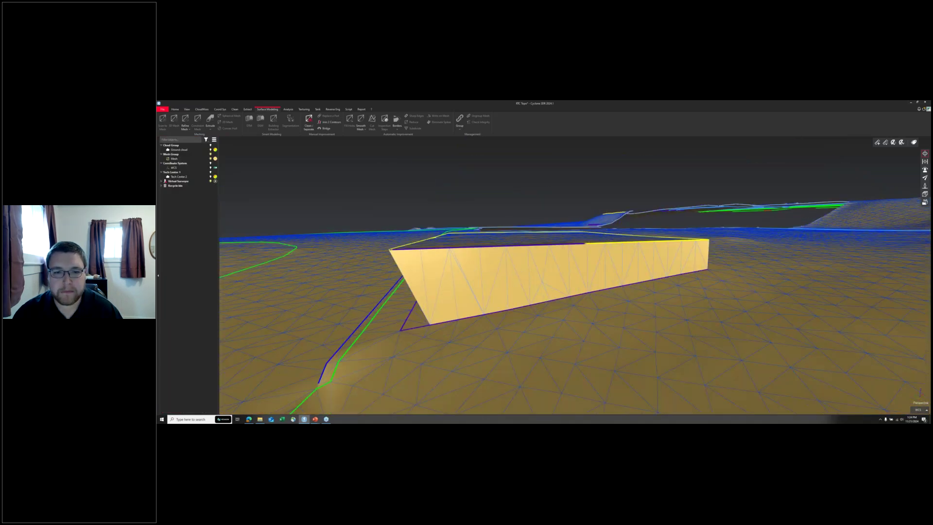
drag(440, 204, 631, 286)
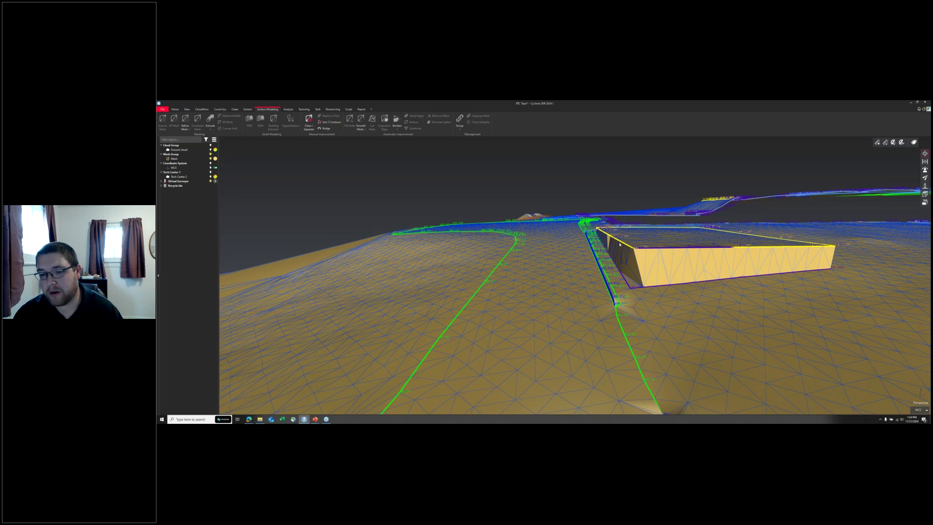
drag(640, 248, 656, 203)
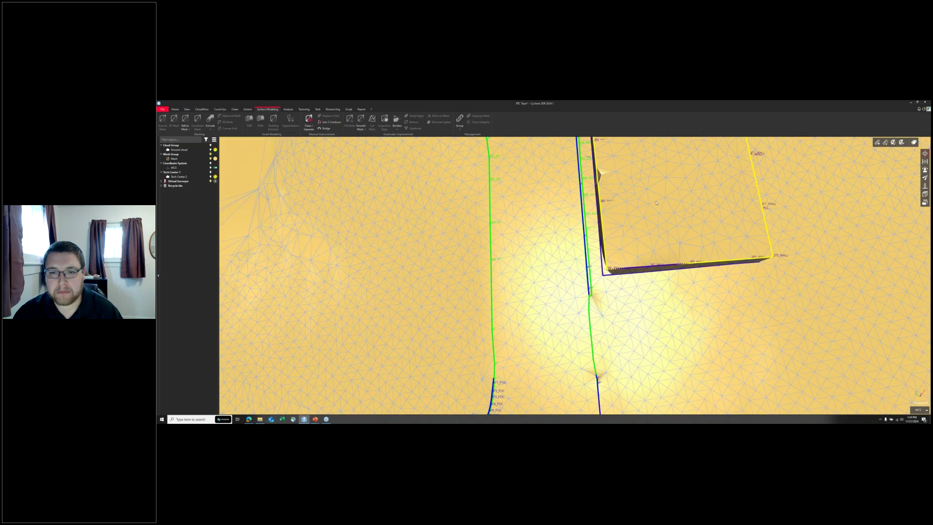
scroll(657, 202, down, 5)
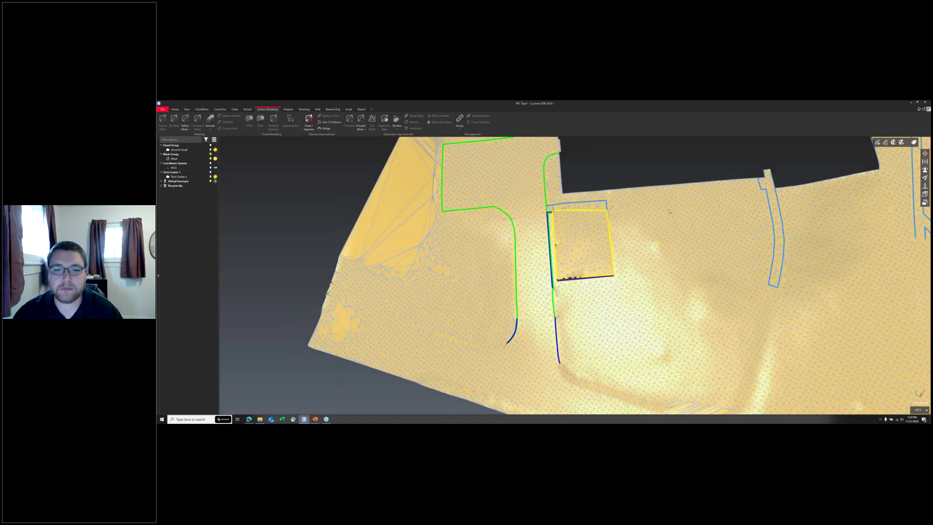
Step: Cut the ground mesh along the wall polylines with Cut Mesh, projecting the polylines onto the mesh
click(566, 215)
scroll(566, 216, up, 5)
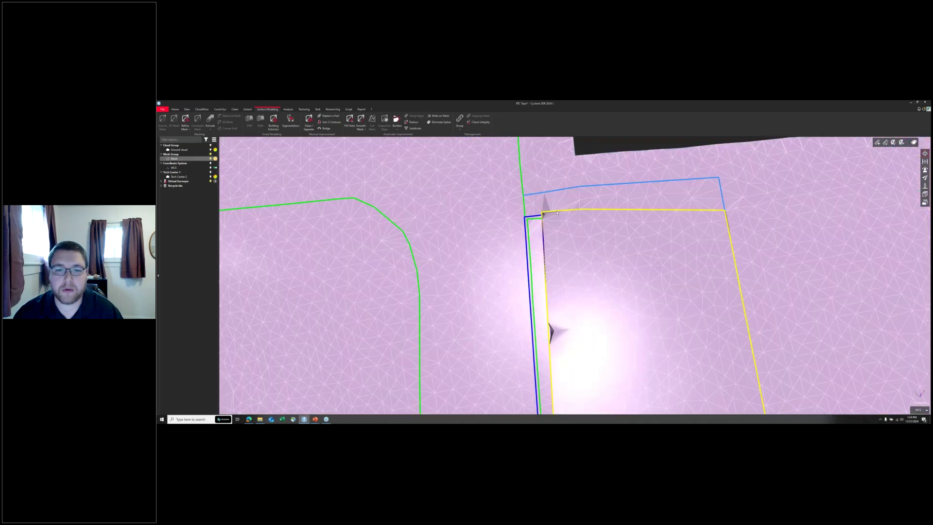
middle_drag(539, 243, 575, 263)
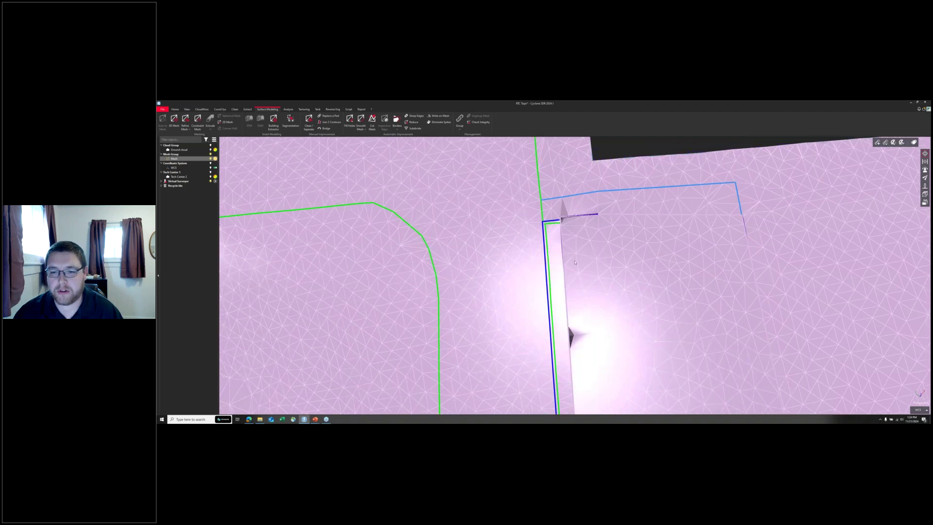
scroll(575, 263, down, 4)
scroll(634, 273, up, 2)
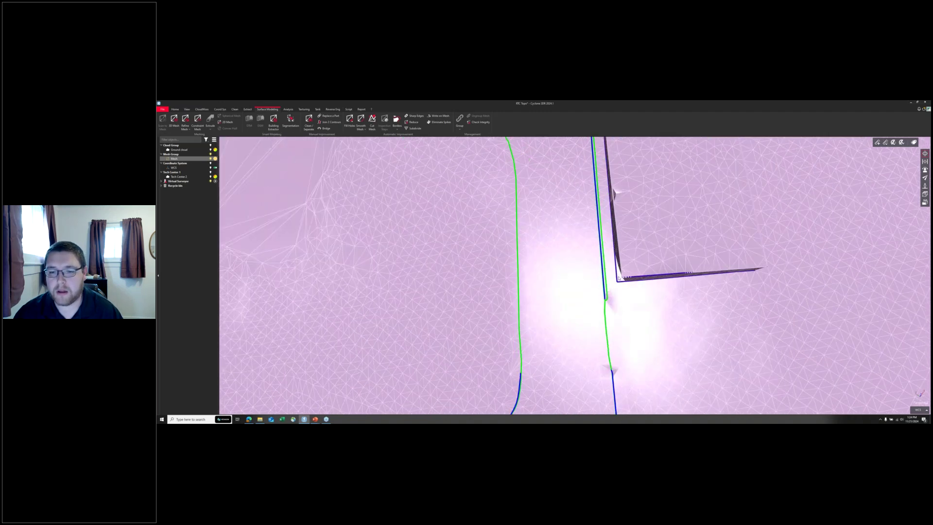
scroll(618, 277, up, 2)
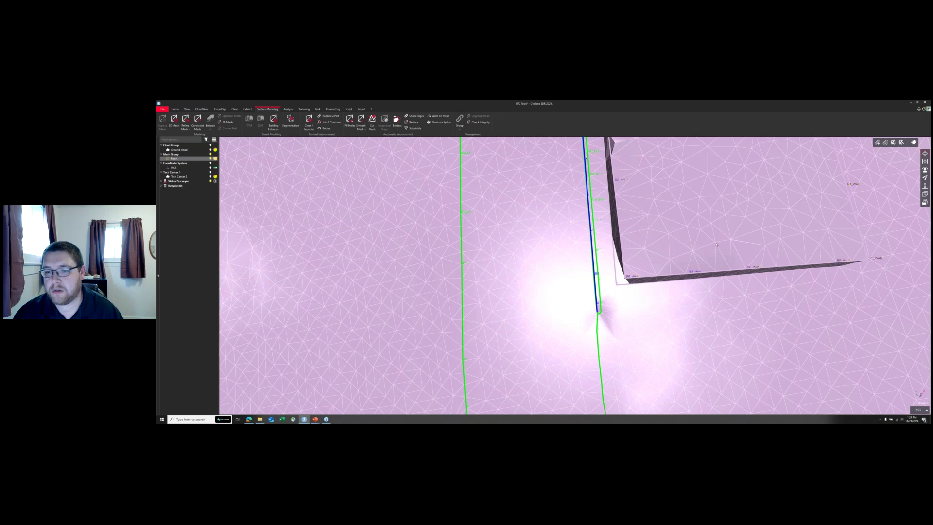
scroll(714, 246, down, 1)
drag(713, 247, 615, 268)
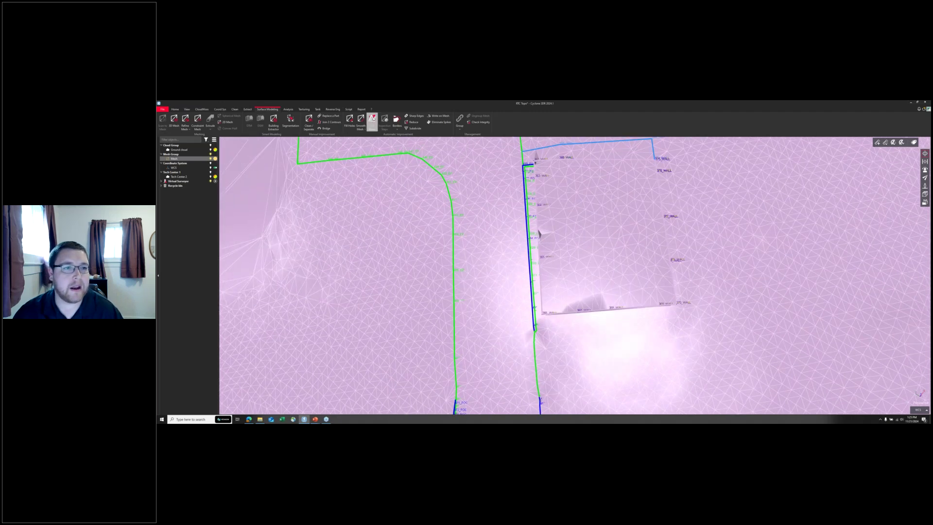
click(372, 119)
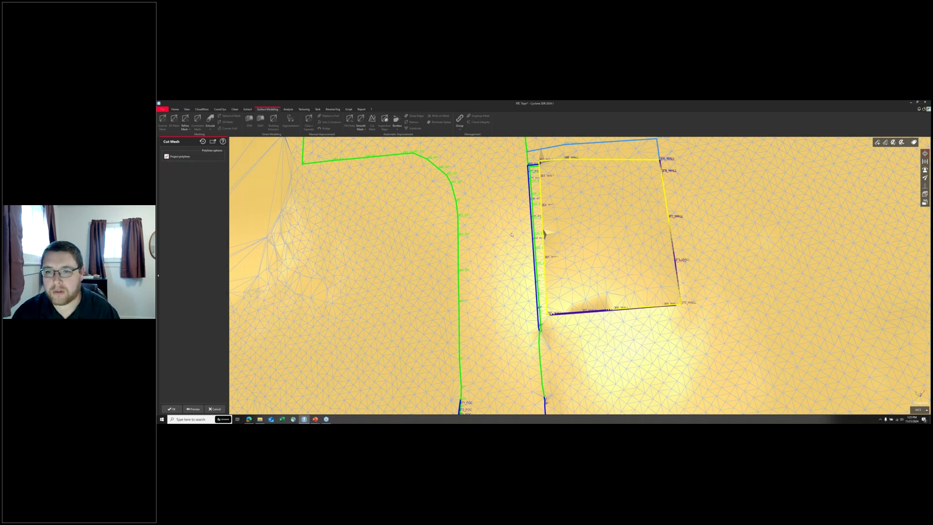
click(193, 409)
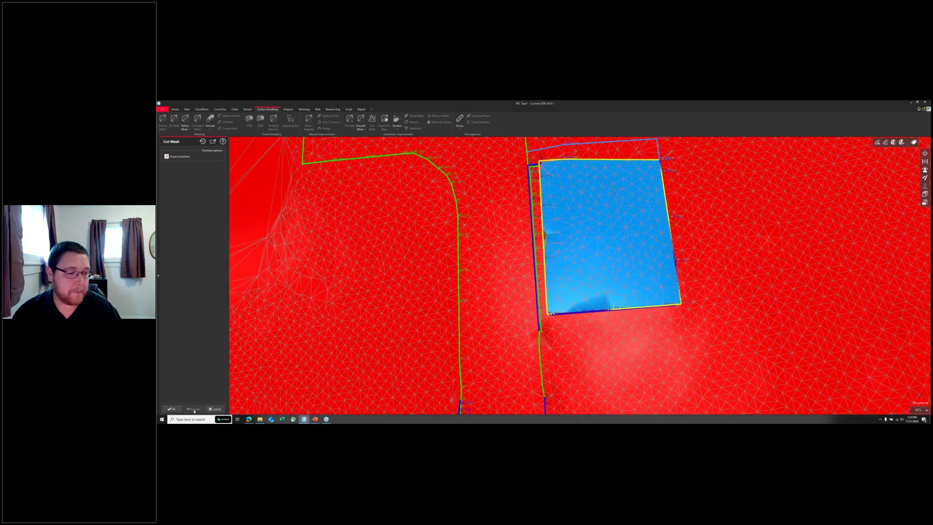
click(170, 409)
Step: Delete the cut-off mesh pieces inside the wall outline and all small leftover fragments, keeping only the main ground mesh
drag(559, 291, 597, 311)
click(598, 301)
key(Delete)
click(590, 329)
mouse_move(552, 338)
mouse_down()
mouse_move(560, 338)
mouse_move(554, 324)
mouse_move(528, 349)
mouse_move(526, 368)
mouse_up()
key(Delete)
click(187, 164)
shift+click(190, 190)
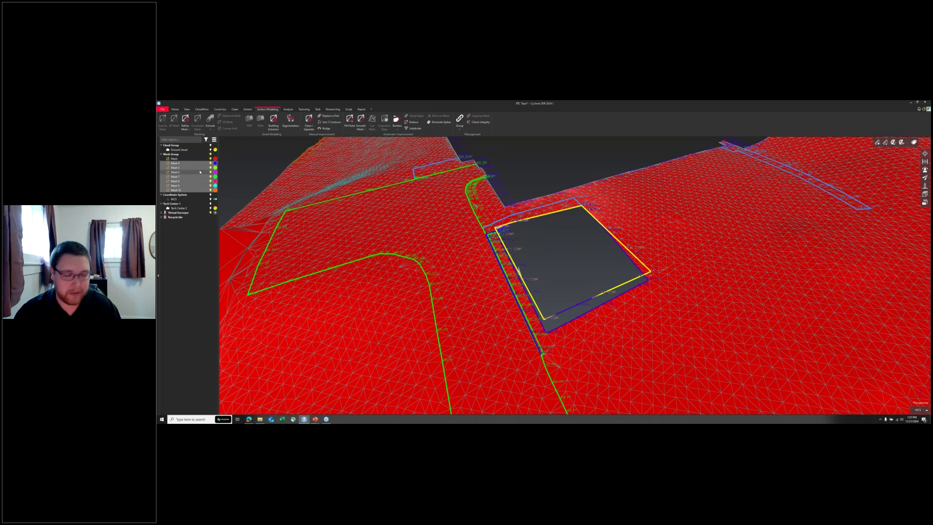
key(Delete)
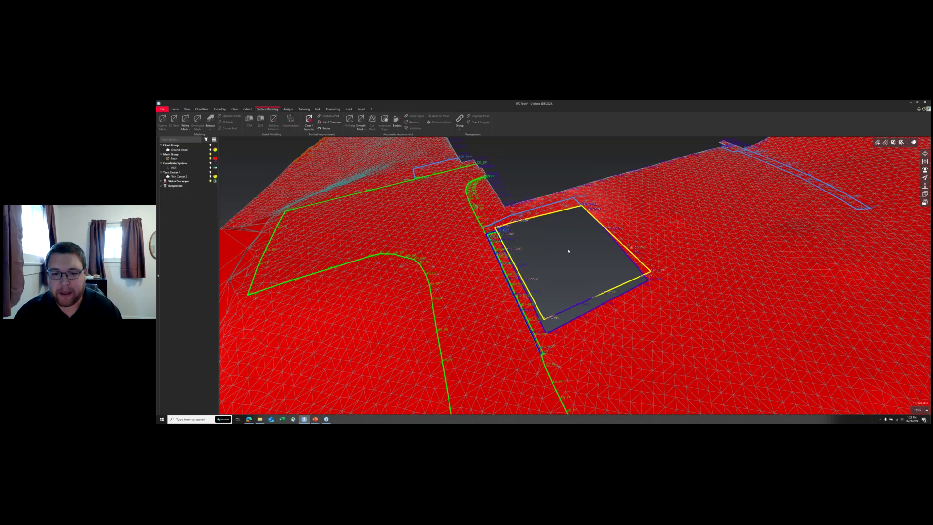
Step: Build a new top surface and wall faces over the opening with Constraint Mesh, using the upper and lower wall polylines
drag(568, 251, 557, 253)
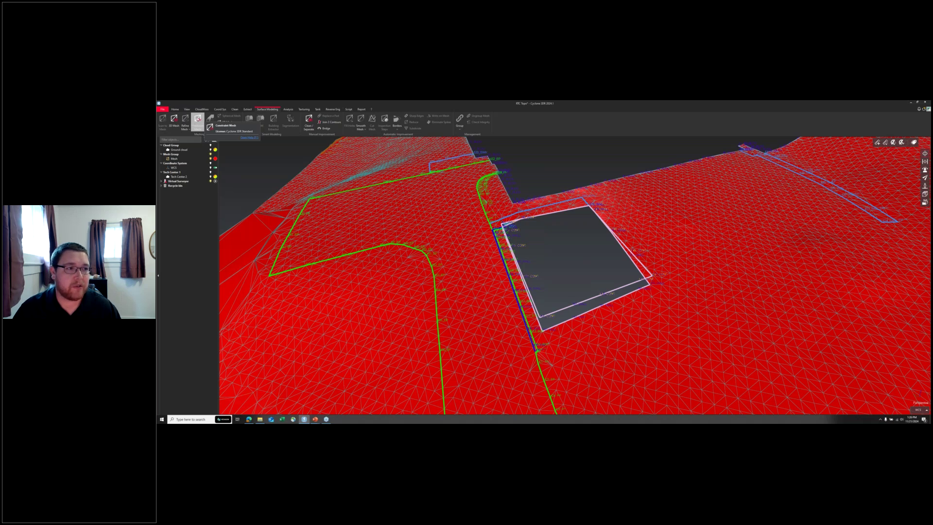
click(198, 120)
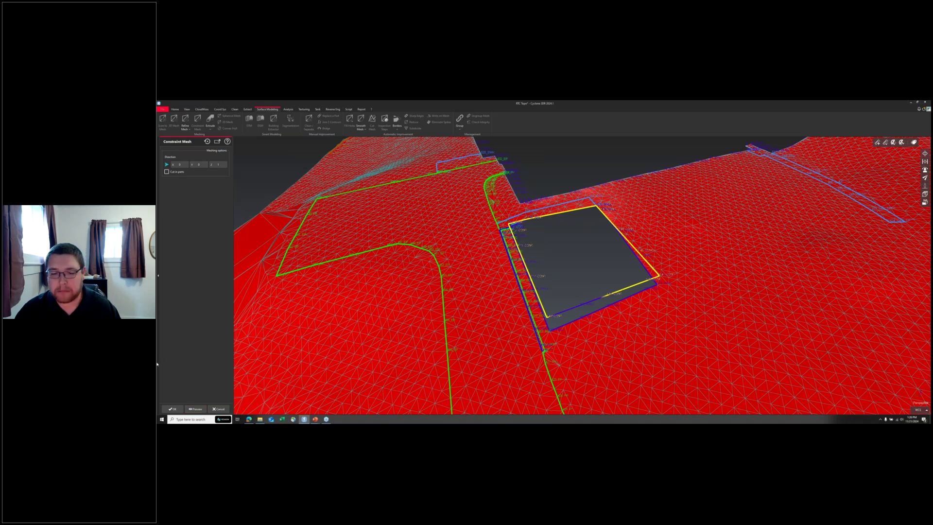
click(196, 409)
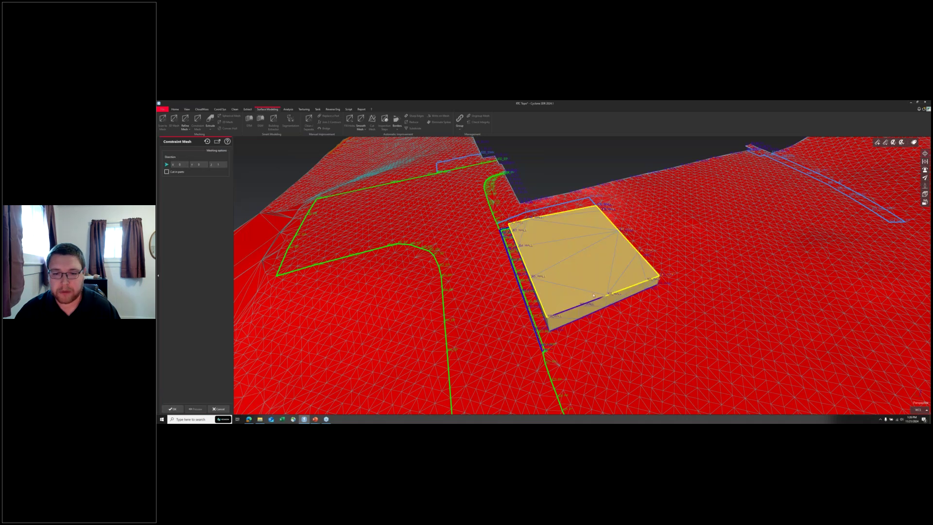
drag(593, 295, 157, 393)
scroll(582, 266, up, 3)
click(172, 409)
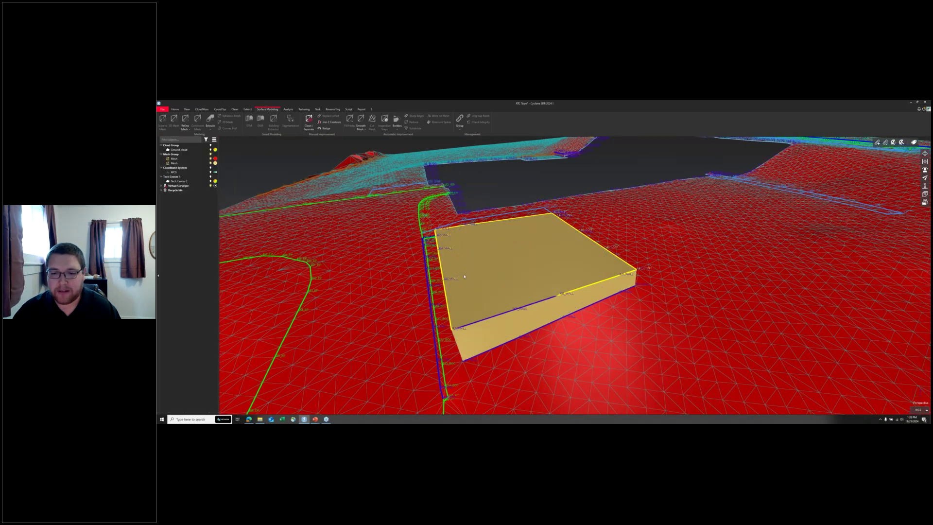
Step: Group the ground mesh and the new wall mesh into one mesh, orienting all parts to the same normal direction
click(629, 302)
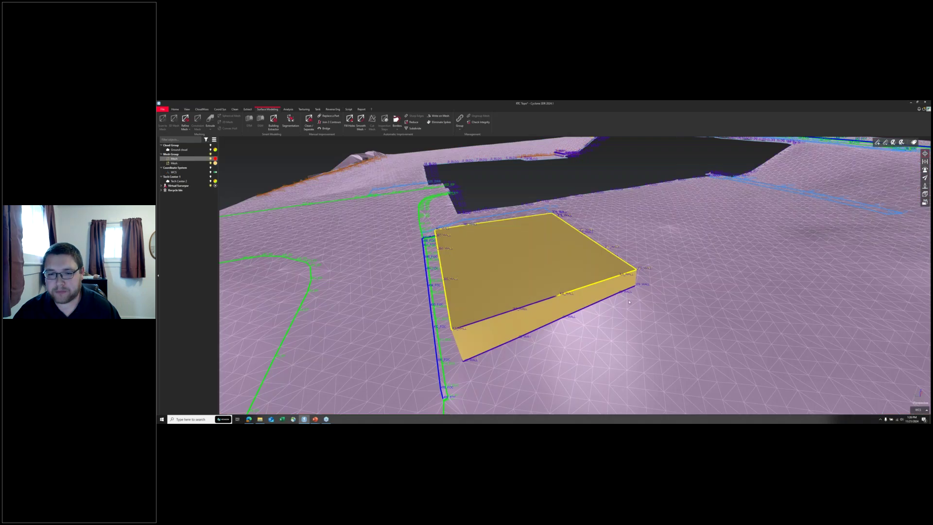
click(676, 328)
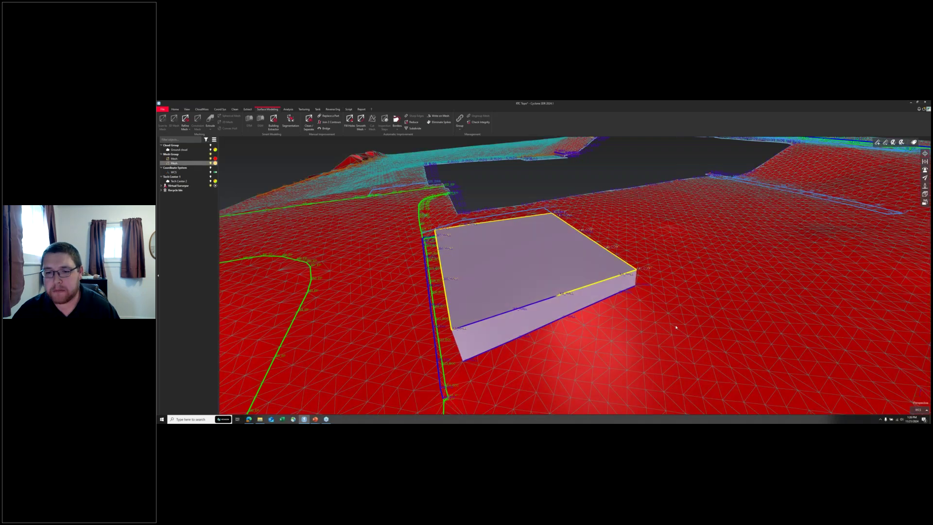
click(642, 235)
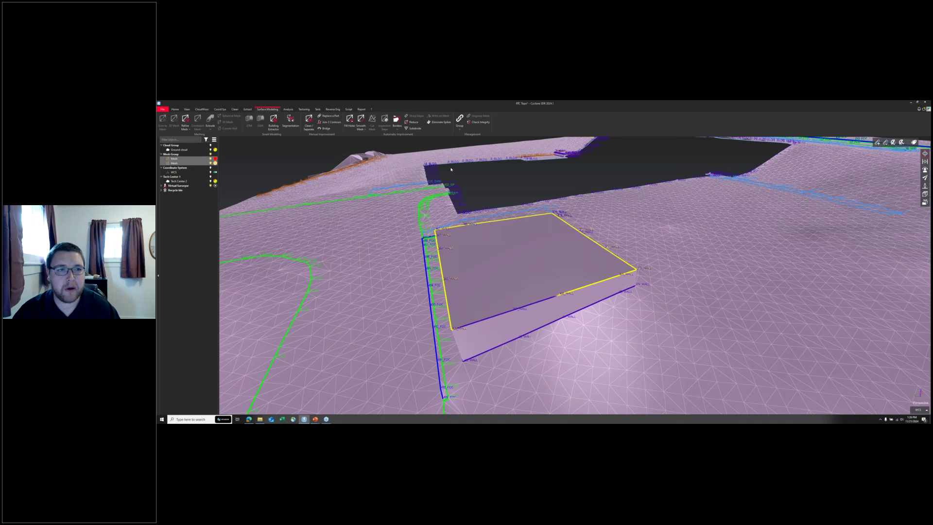
click(459, 119)
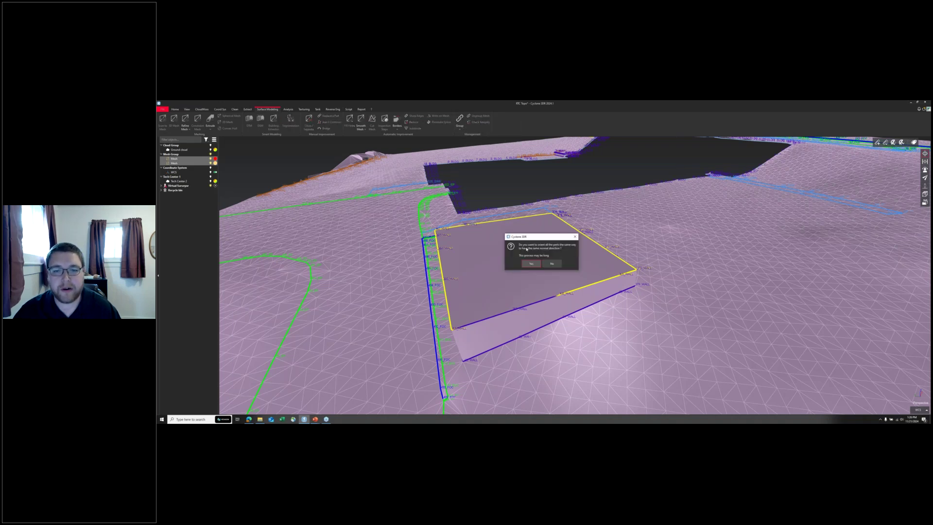
click(532, 263)
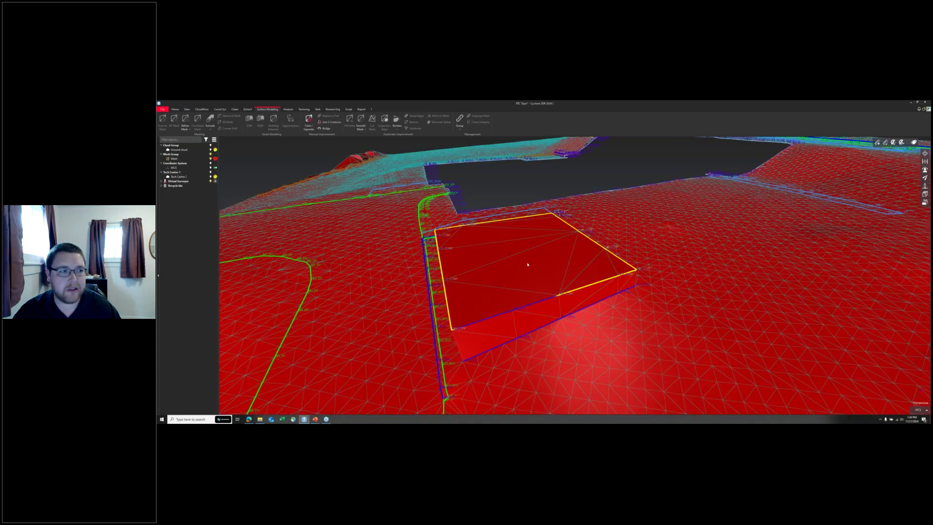
Step: Recolour the grouped ground mesh light orange
click(241, 224)
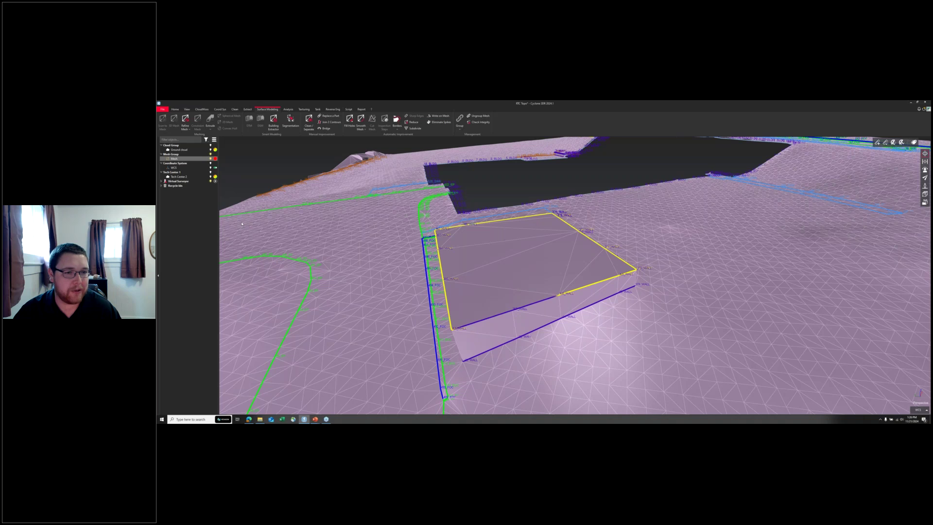
click(216, 158)
click(255, 173)
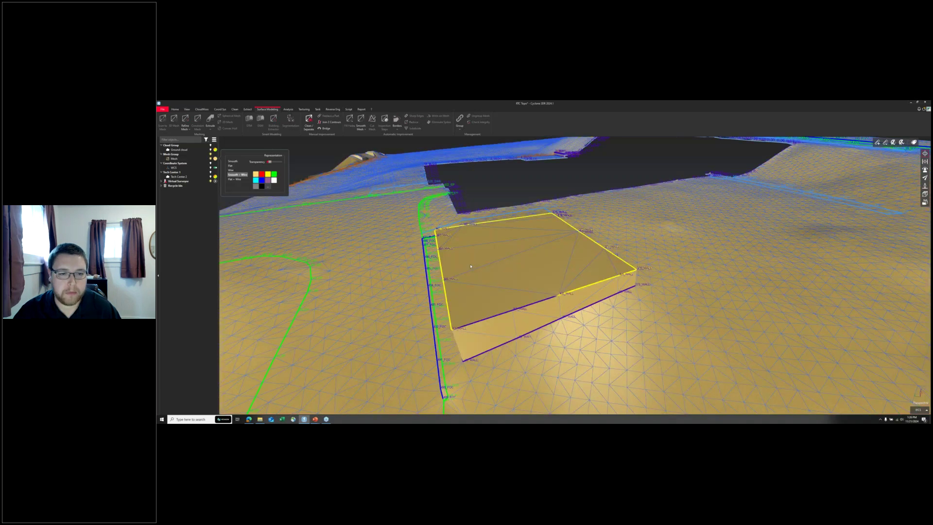
Step: Try to flatten the spiky faces at the wall corner near the blue and green linework with Local Smoothing
mouse_move(381, 288)
mouse_down()
mouse_move(494, 315)
mouse_move(499, 285)
mouse_move(470, 279)
mouse_up()
scroll(417, 320, up, 5)
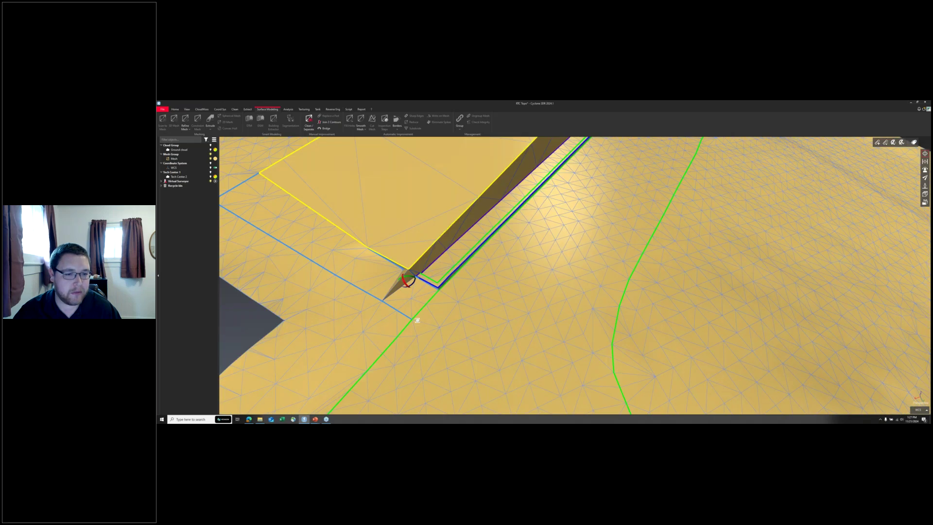
click(414, 285)
mouse_move(413, 285)
mouse_down()
mouse_move(394, 263)
mouse_move(376, 280)
mouse_up()
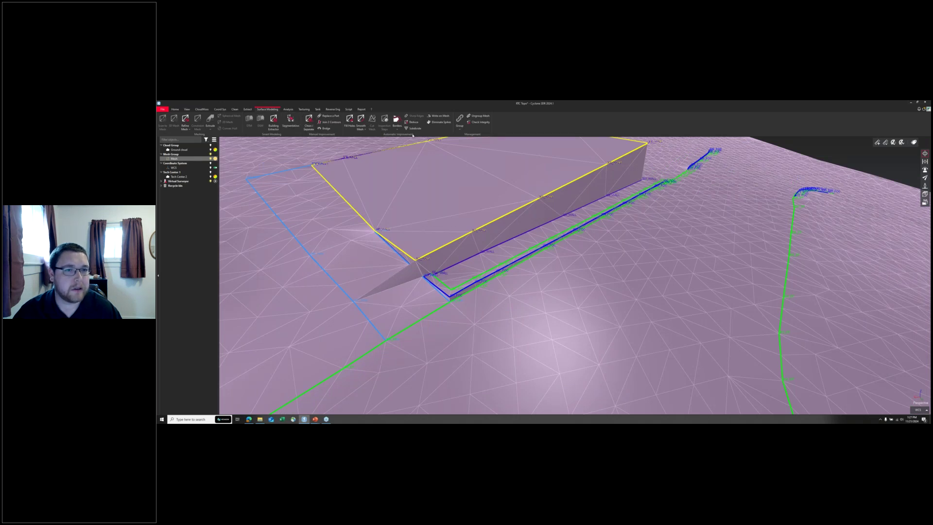
click(359, 121)
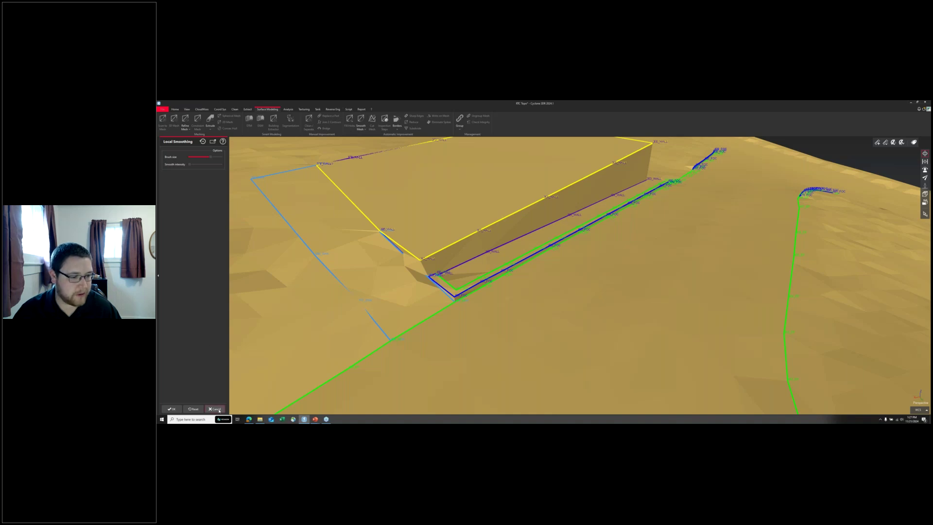
click(214, 408)
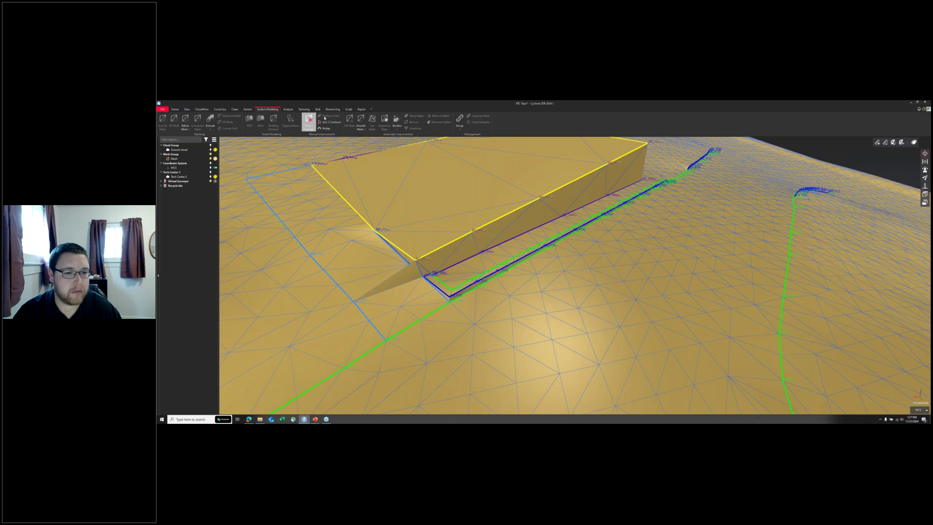
Step: Delete the spiky faces beside the wall corner from the mesh with Clean / Separate
click(404, 276)
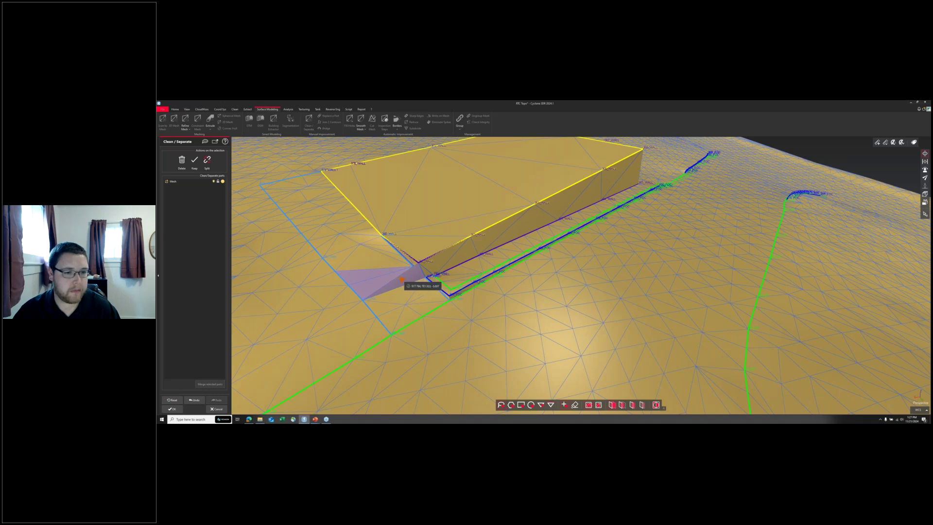
key(ctrl+z)
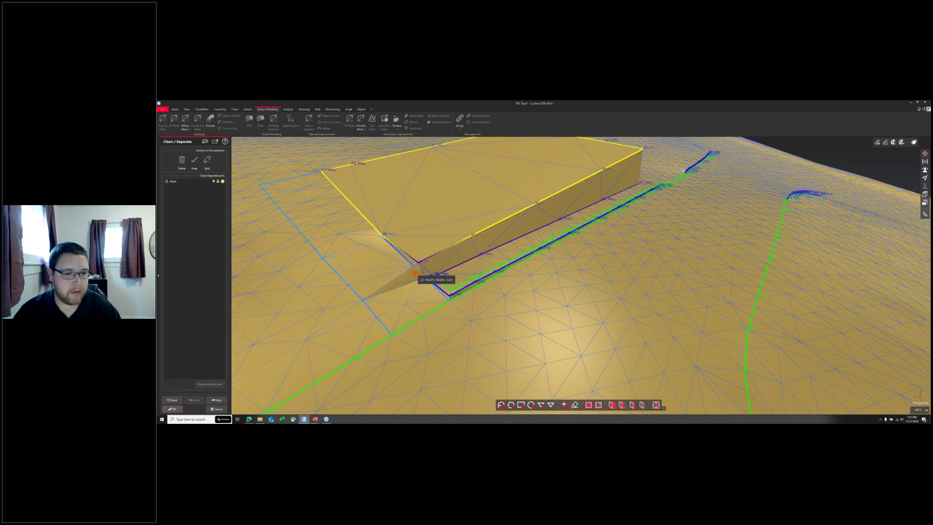
drag(401, 280, 401, 273)
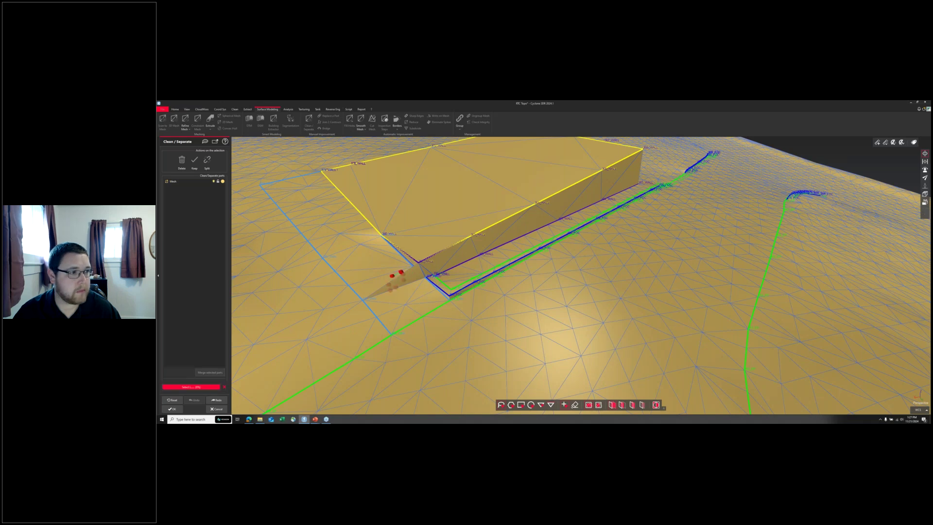
key(Delete)
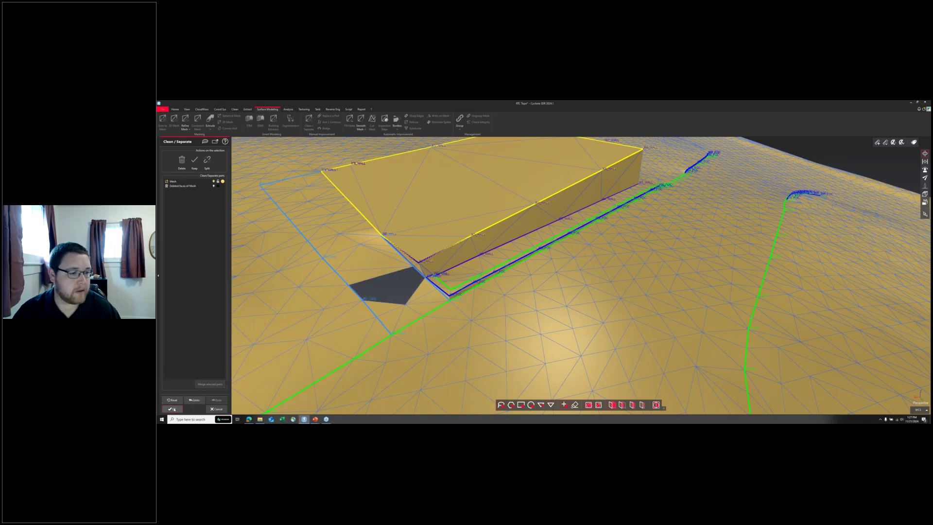
click(173, 410)
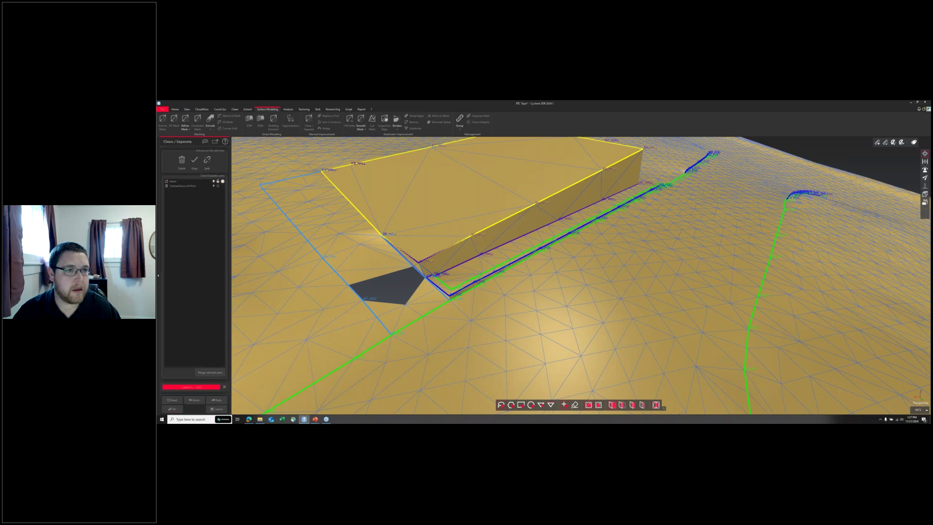
Step: Try to close the small hole beside the wall corner with Fill Holes and with Join 2 Contours
click(375, 248)
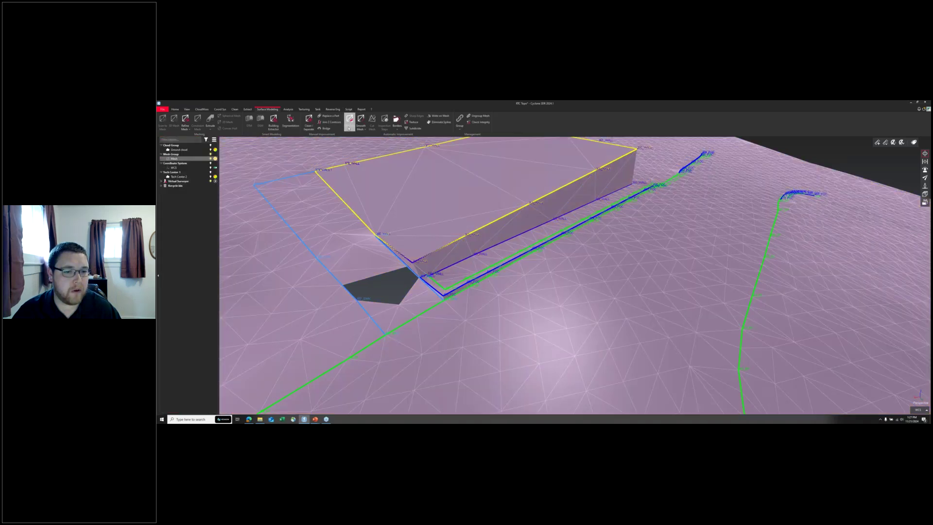
click(349, 123)
mouse_move(424, 278)
mouse_down()
mouse_move(529, 263)
mouse_move(531, 281)
mouse_up()
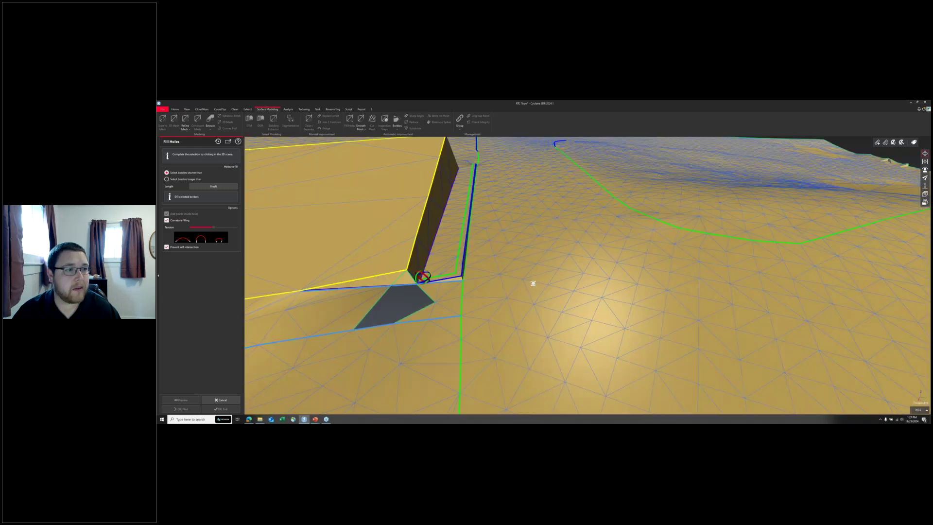
click(230, 398)
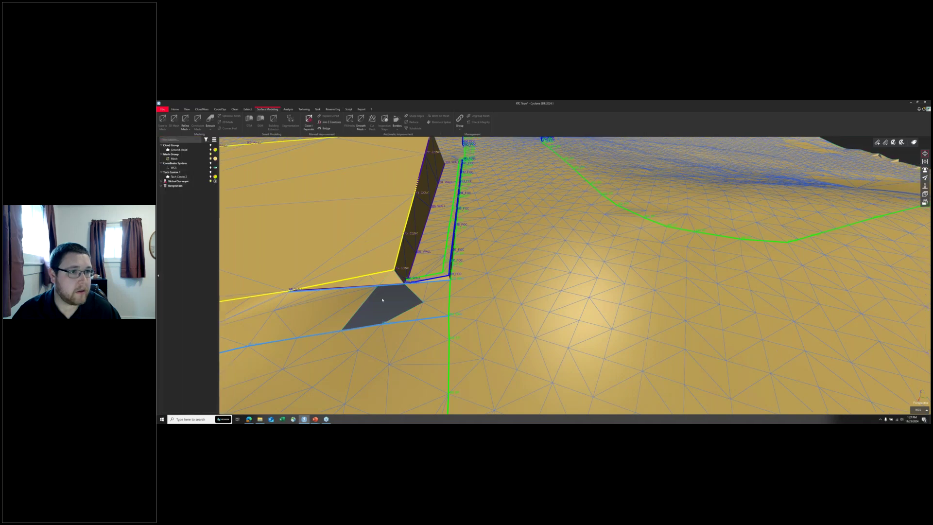
click(331, 123)
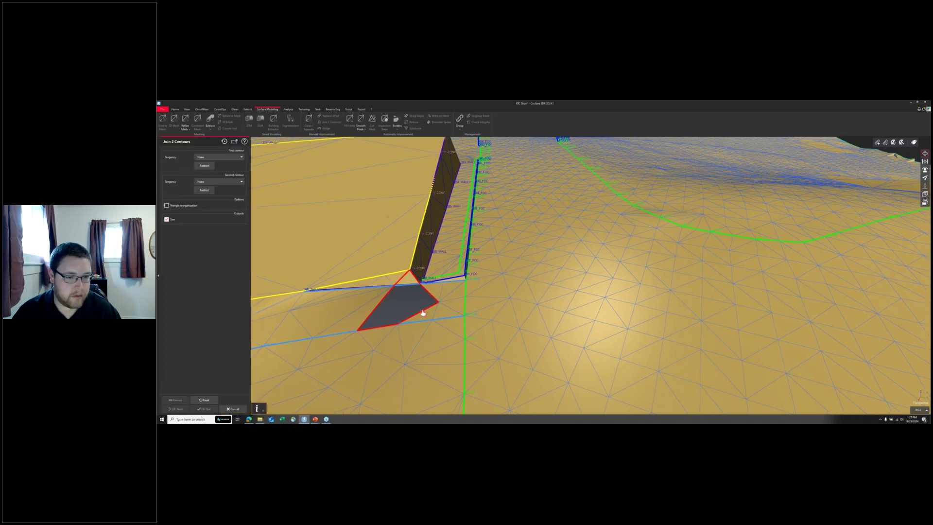
click(233, 409)
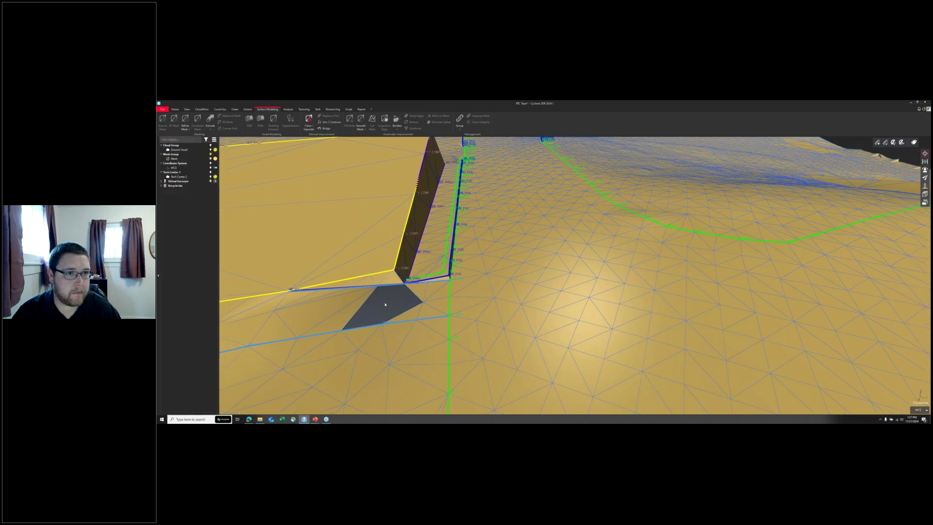
drag(381, 304, 340, 272)
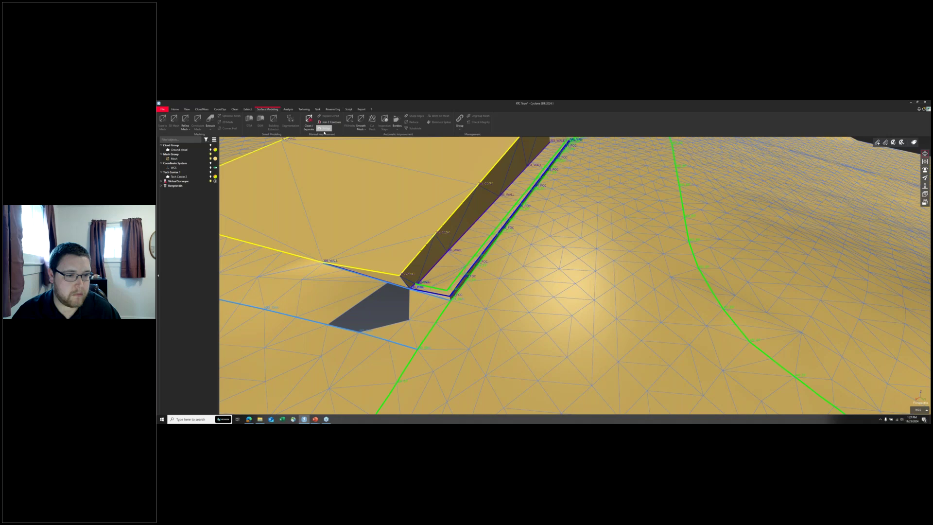
Step: Try to bridge the free mesh edges at the wall corner beside the hole with Bridge
click(324, 129)
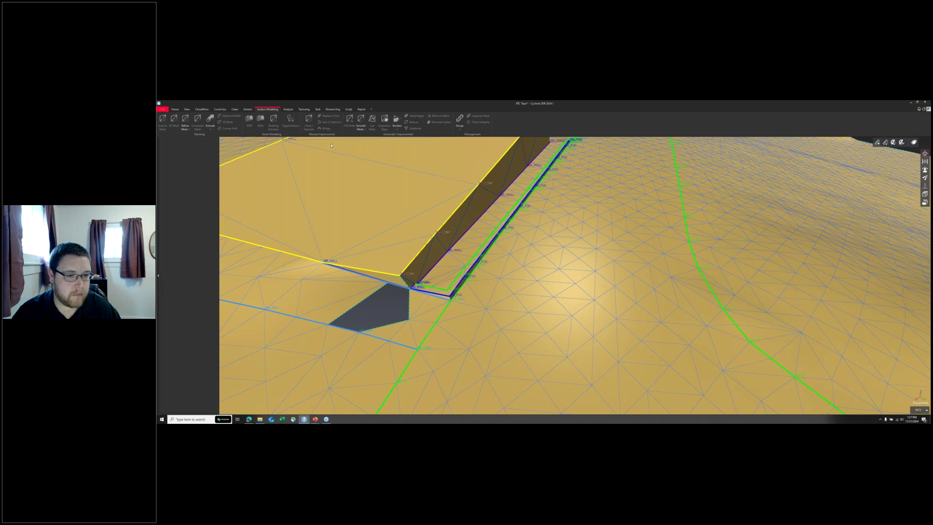
click(411, 285)
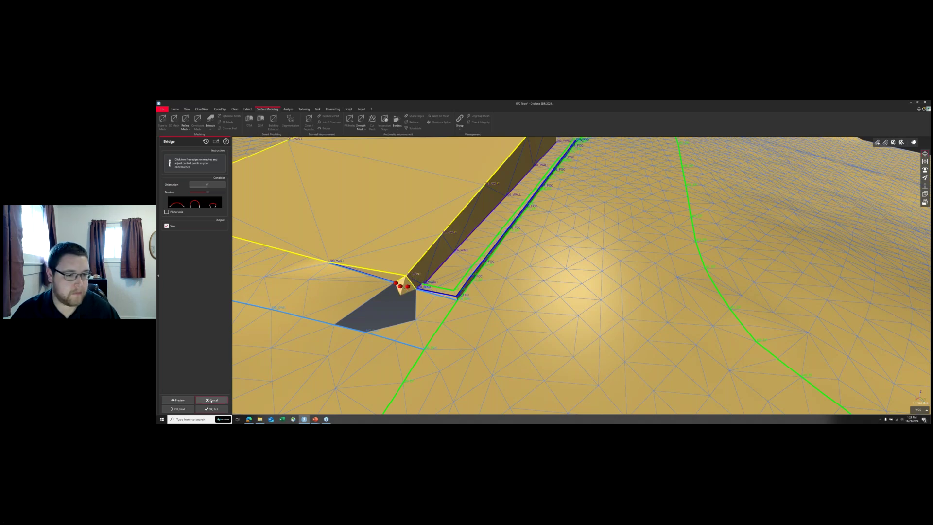
drag(406, 288, 380, 300)
scroll(368, 294, up, 3)
scroll(369, 293, down, 3)
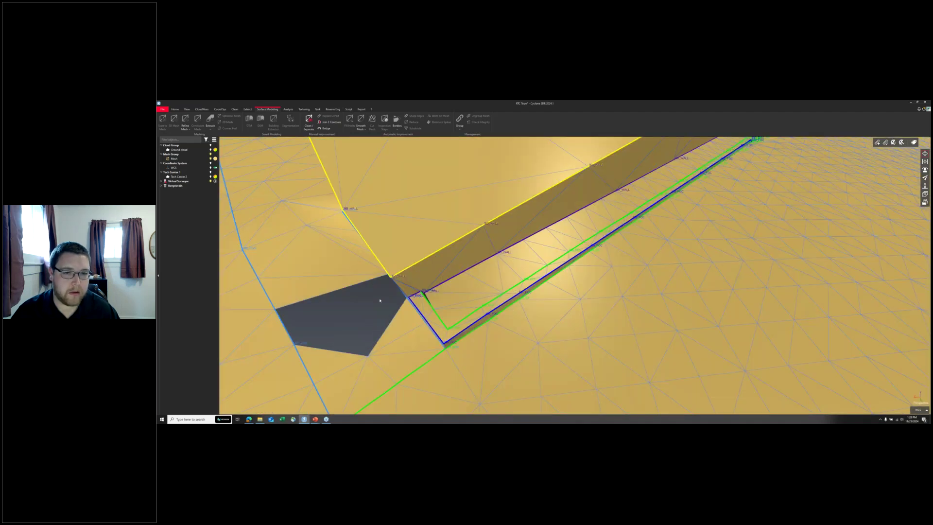
Step: Delete the narrow sliver faces along the wall base next to the corner hole with Clean / Separate
right_drag(389, 284, 491, 211)
mouse_move(350, 270)
mouse_down()
mouse_move(512, 285)
mouse_move(622, 316)
mouse_up()
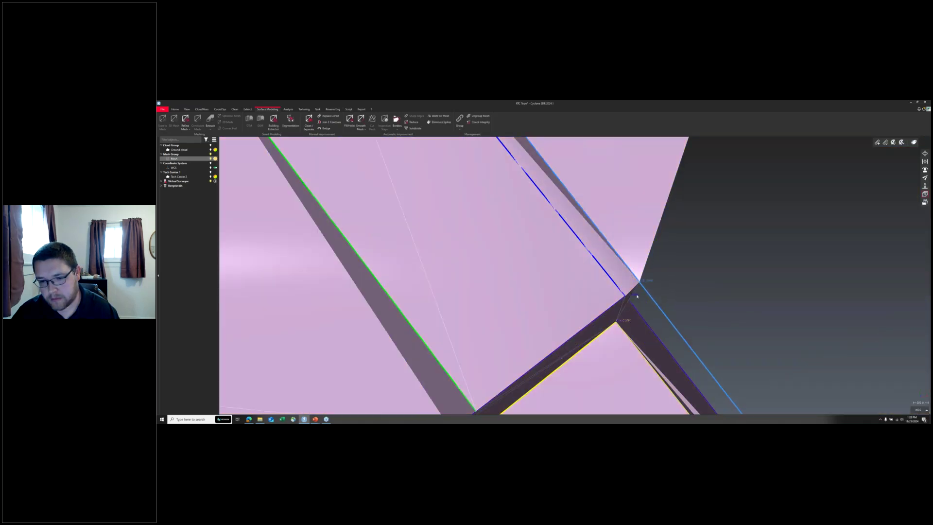
middle_drag(637, 296, 554, 218)
mouse_move(554, 219)
mouse_down()
mouse_move(575, 275)
mouse_move(612, 210)
mouse_move(575, 273)
mouse_move(542, 217)
mouse_up()
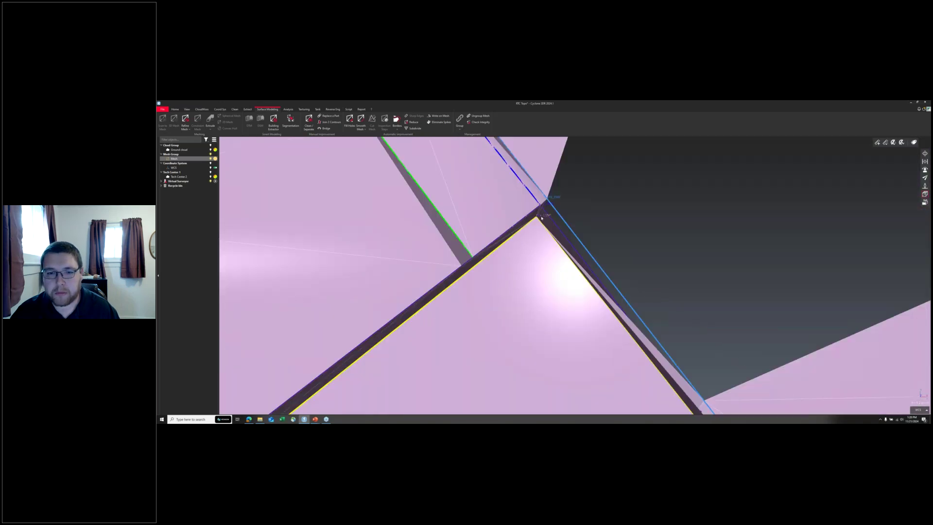
drag(621, 237, 695, 267)
click(470, 258)
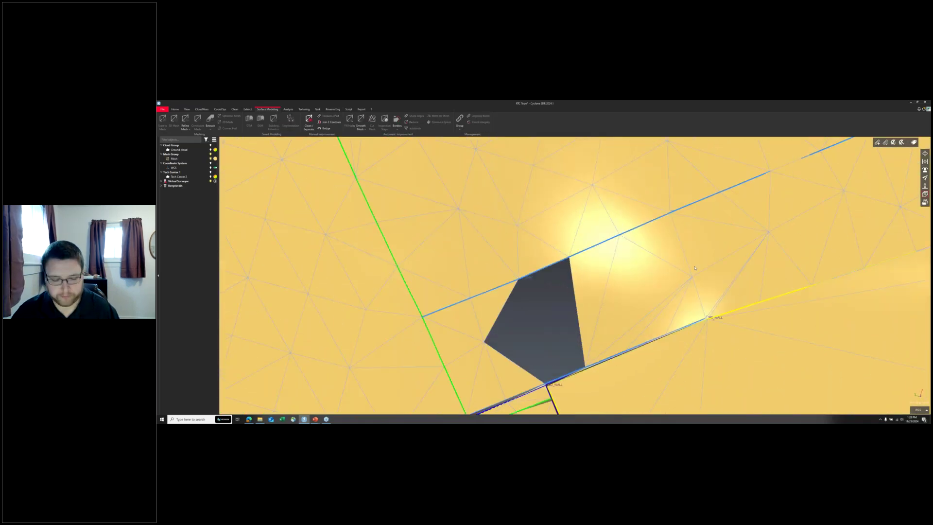
scroll(695, 268, down, 5)
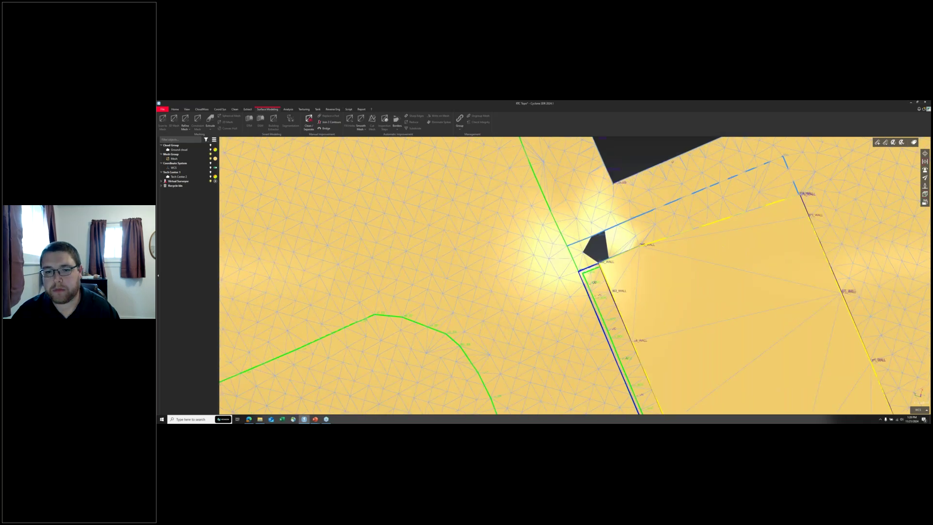
drag(640, 292, 758, 282)
scroll(640, 246, up, 4)
scroll(639, 245, up, 3)
click(486, 234)
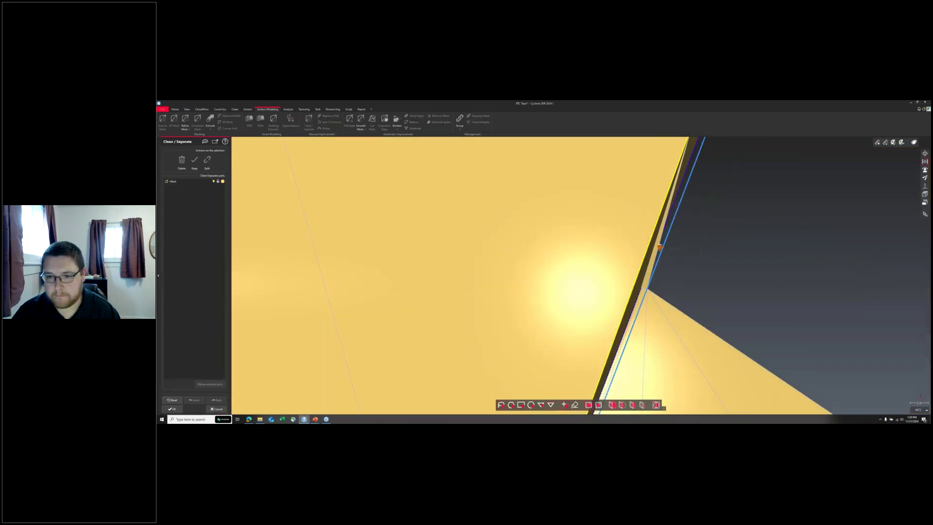
key(ctrl+z)
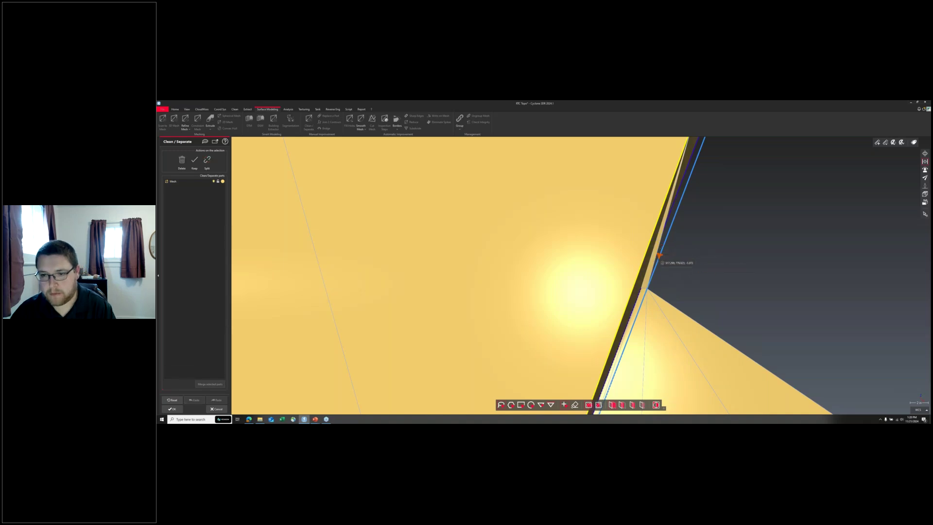
key(ctrl+y)
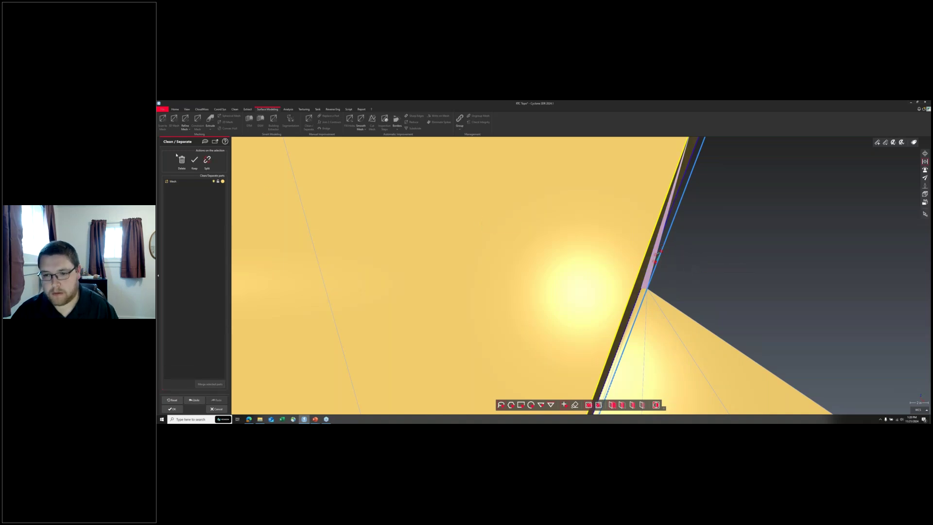
click(182, 161)
click(179, 407)
drag(658, 277, 710, 302)
click(174, 158)
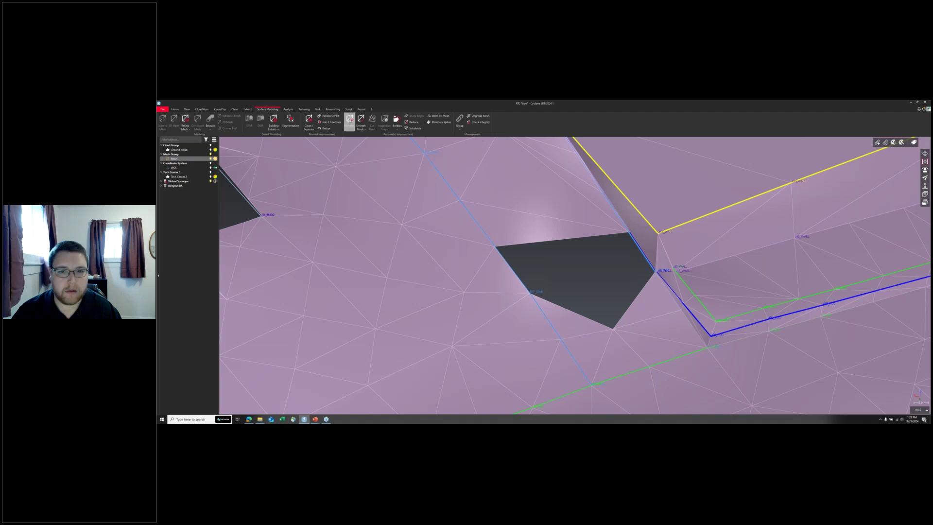
click(350, 120)
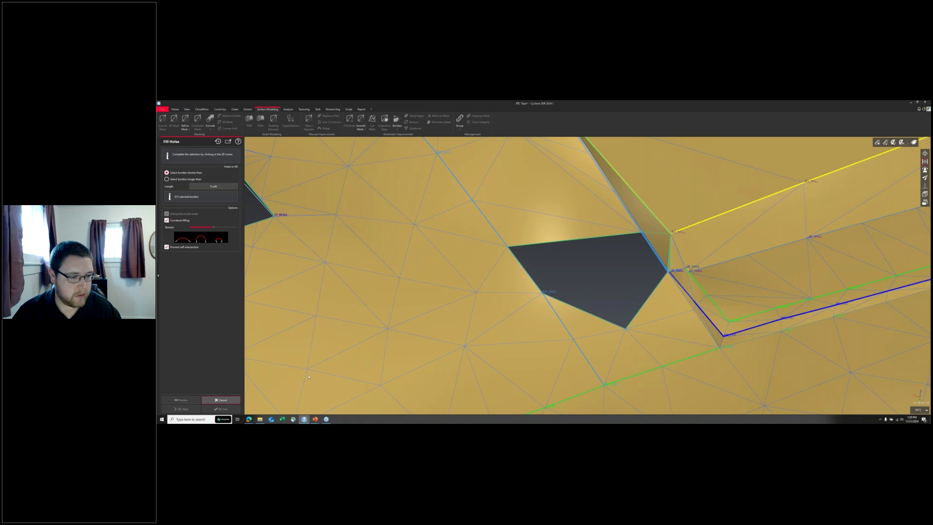
click(219, 400)
Step: Try to constrain the mesh to the wall-base line beside the hole with Constraint Mesh
click(641, 251)
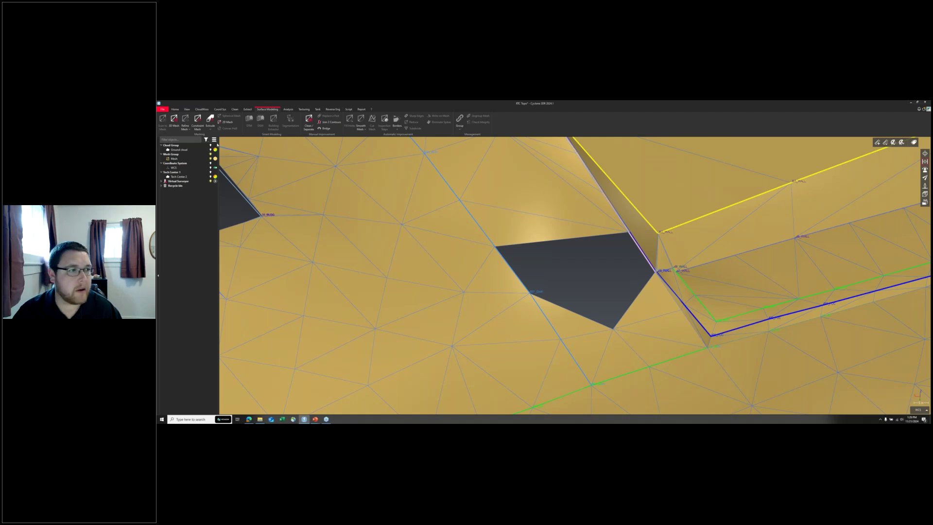
click(197, 120)
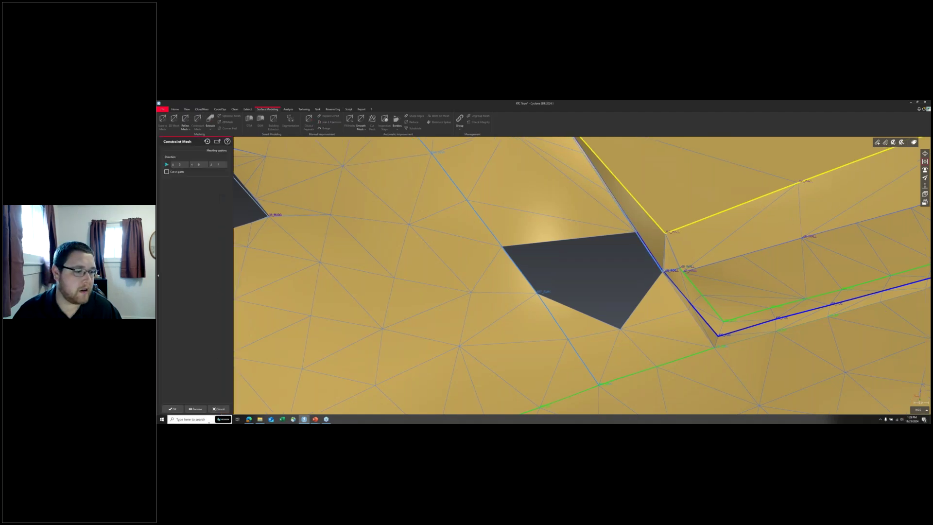
click(172, 409)
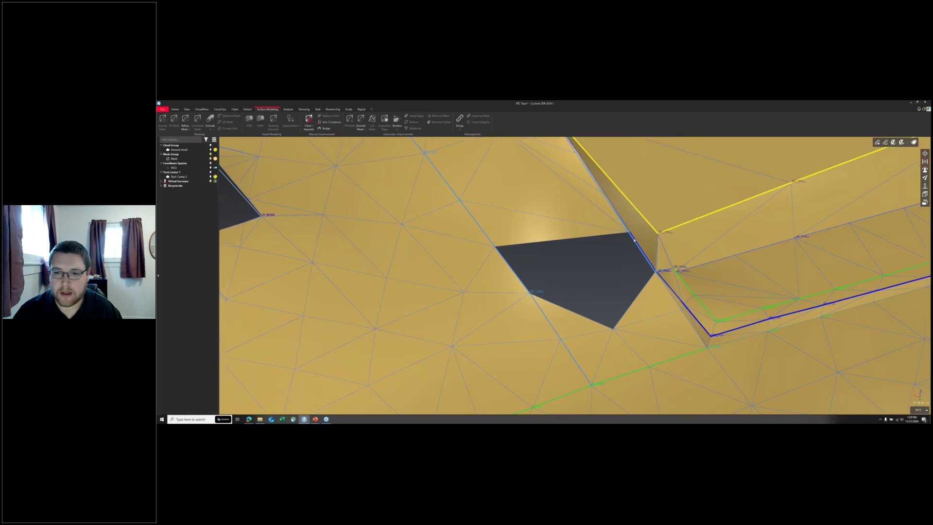
click(583, 227)
click(553, 264)
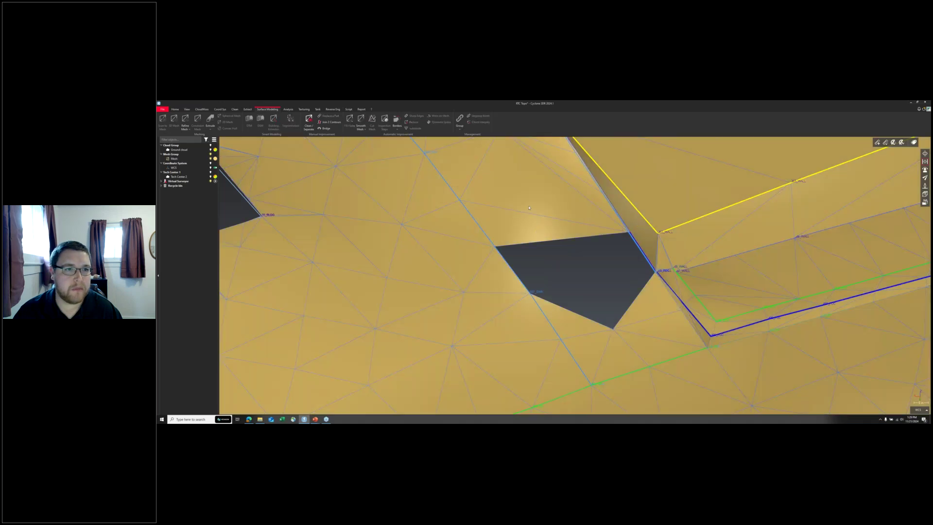
Step: Fill the hole beside the wall corner with Fill Holes, using its border, curvature filling and self-intersection prevention
click(521, 205)
click(349, 119)
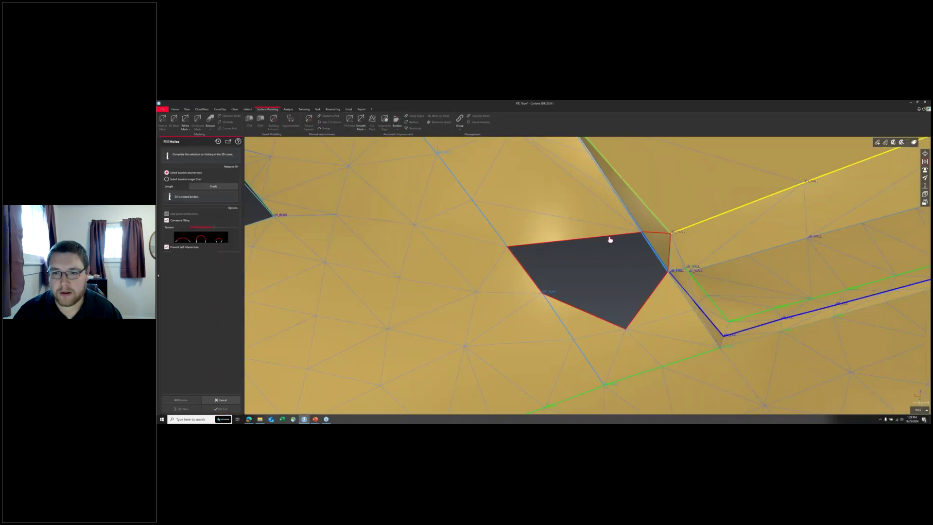
click(651, 238)
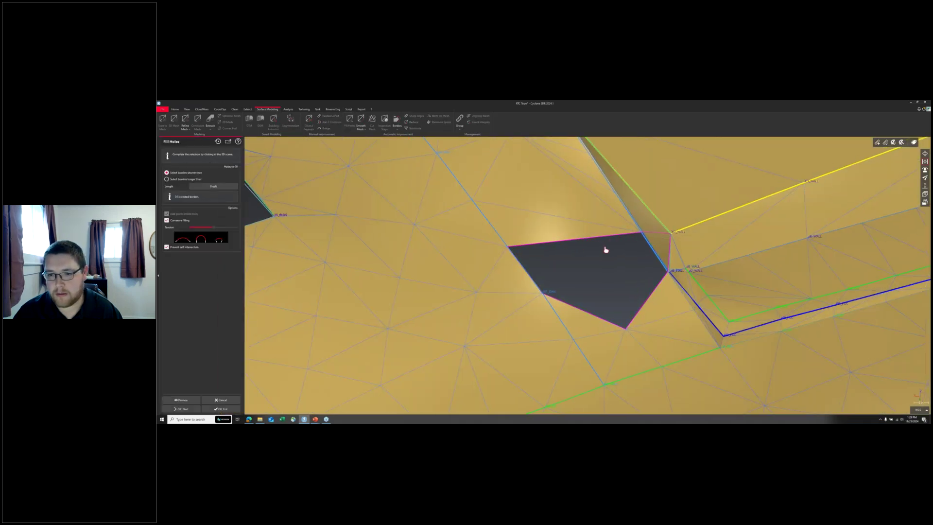
click(572, 242)
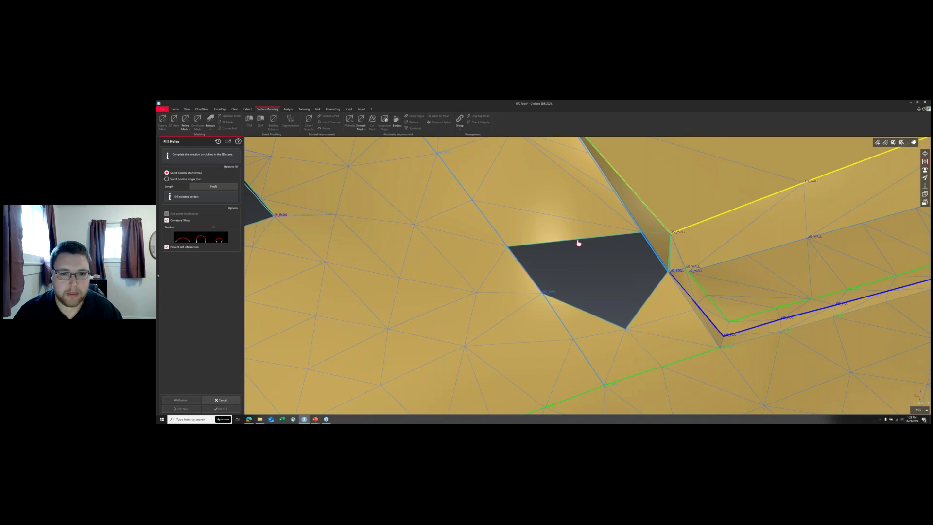
click(652, 252)
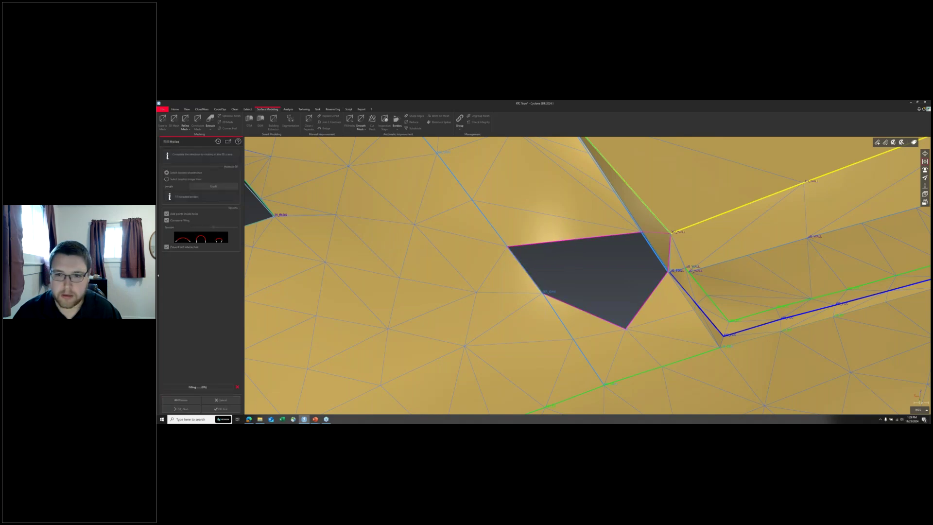
drag(652, 252, 272, 311)
click(191, 409)
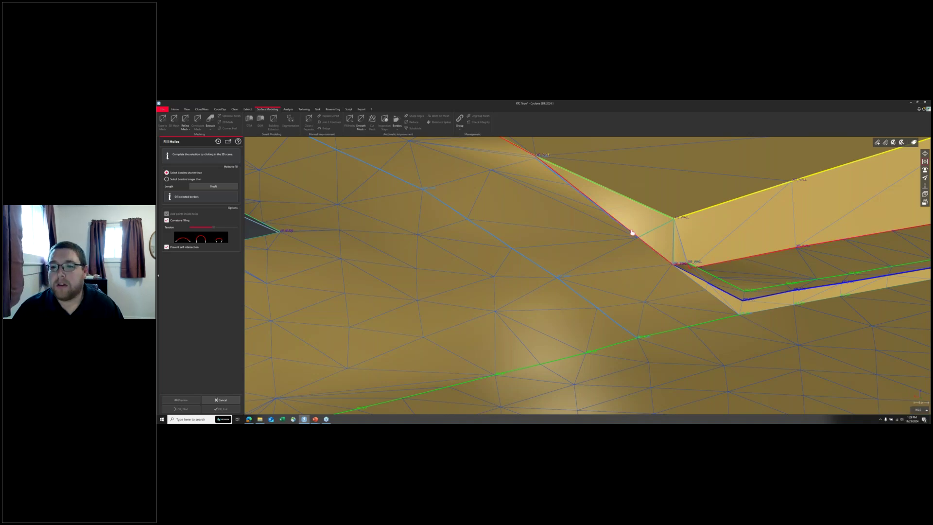
scroll(607, 233, up, 5)
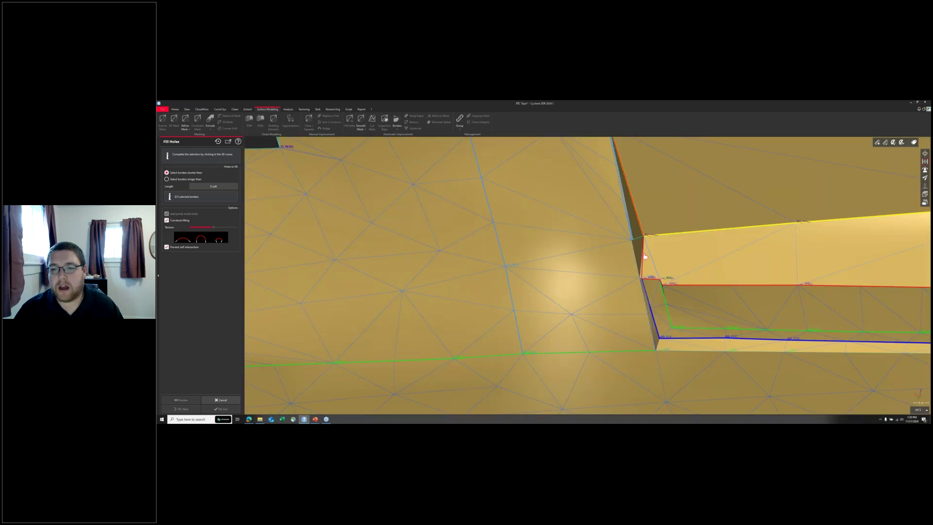
scroll(643, 256, down, 3)
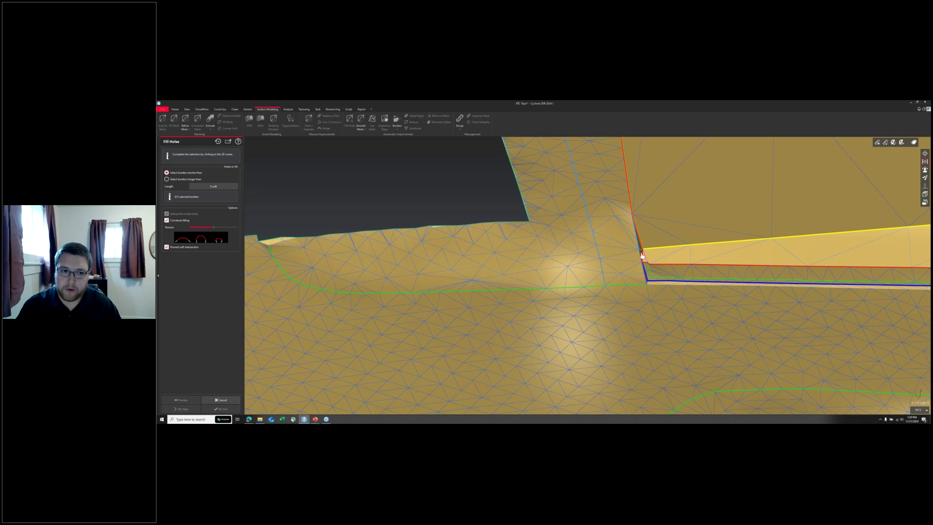
scroll(642, 256, down, 3)
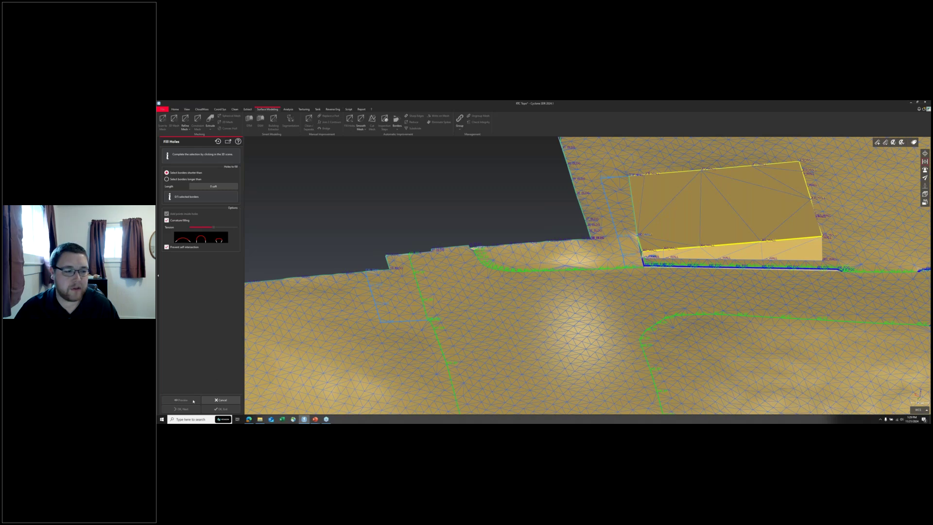
click(231, 402)
Step: Examine the repaired wall corner and the whole ground mesh with its linework around the building
scroll(673, 249, up, 5)
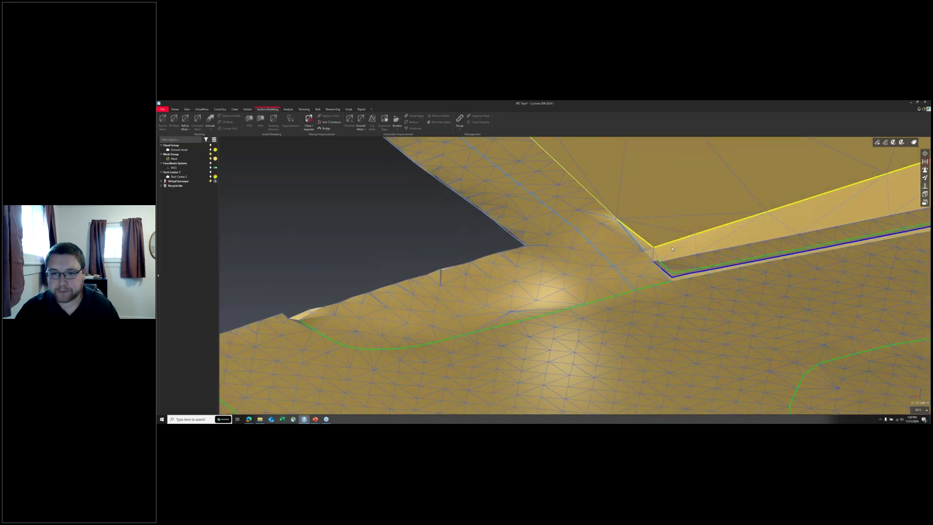
scroll(672, 249, down, 5)
drag(586, 261, 534, 236)
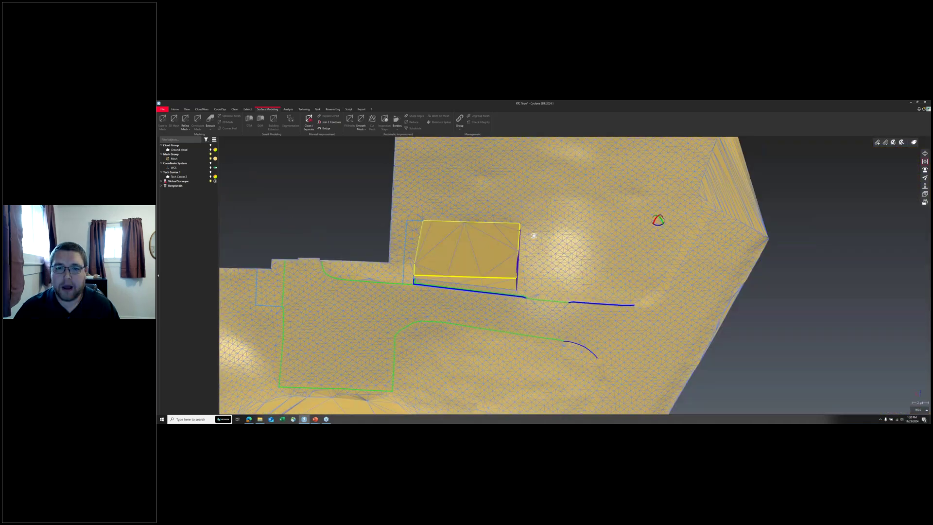
scroll(534, 235, down, 10)
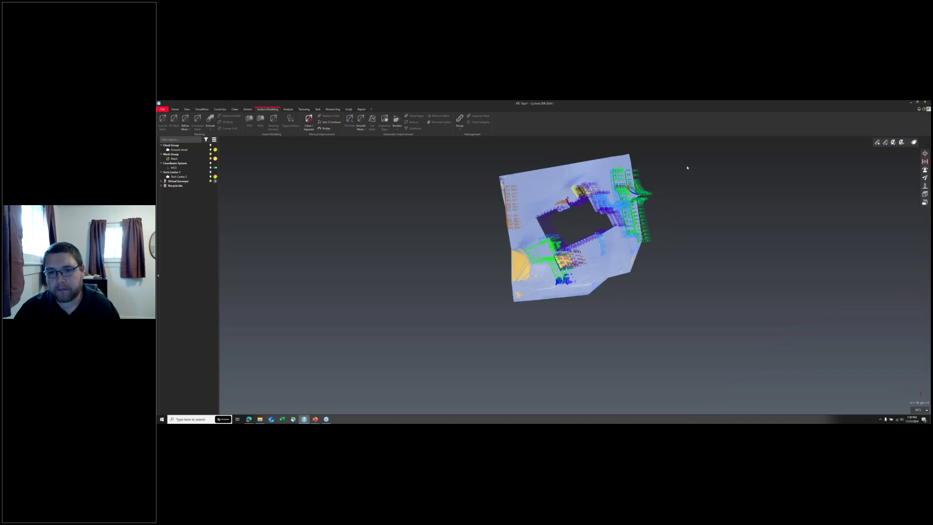
drag(692, 198, 555, 187)
scroll(555, 188, up, 5)
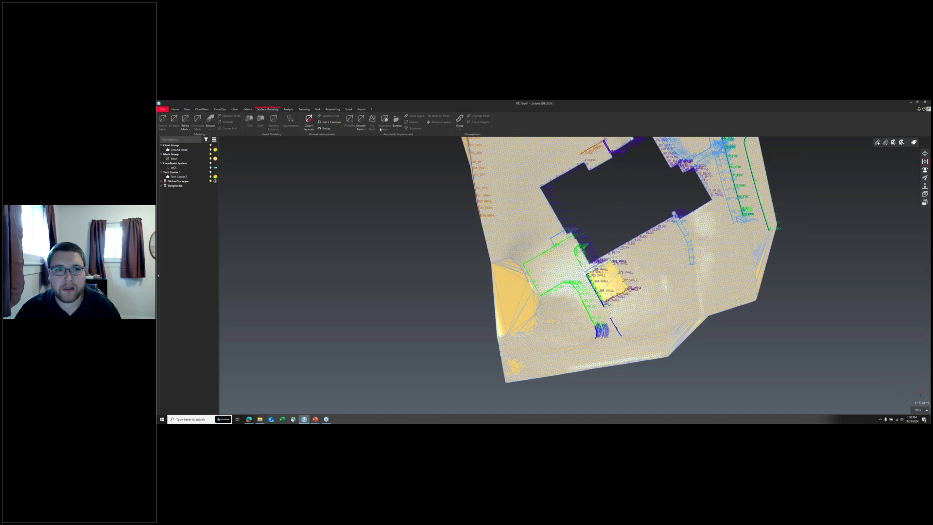
mouse_move(612, 198)
mouse_down()
mouse_move(505, 230)
mouse_move(493, 247)
mouse_move(495, 180)
mouse_up()
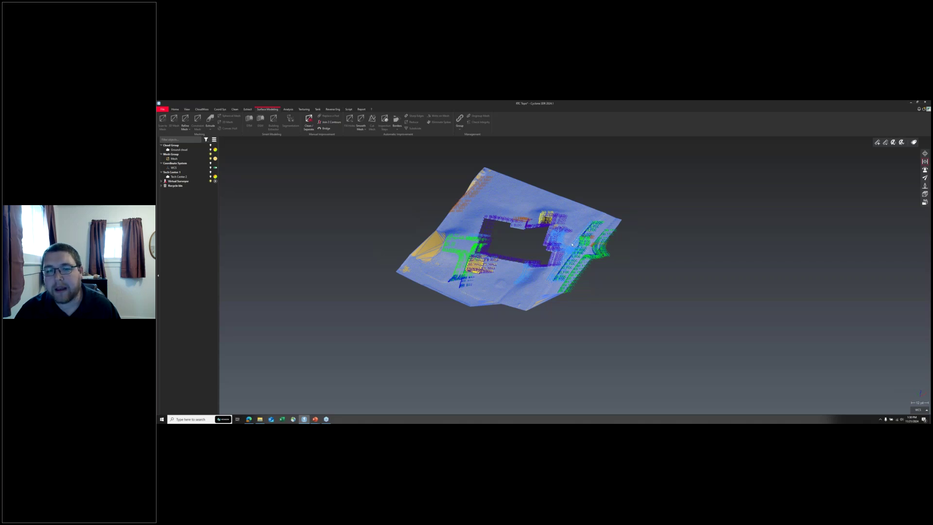
scroll(577, 240, up, 5)
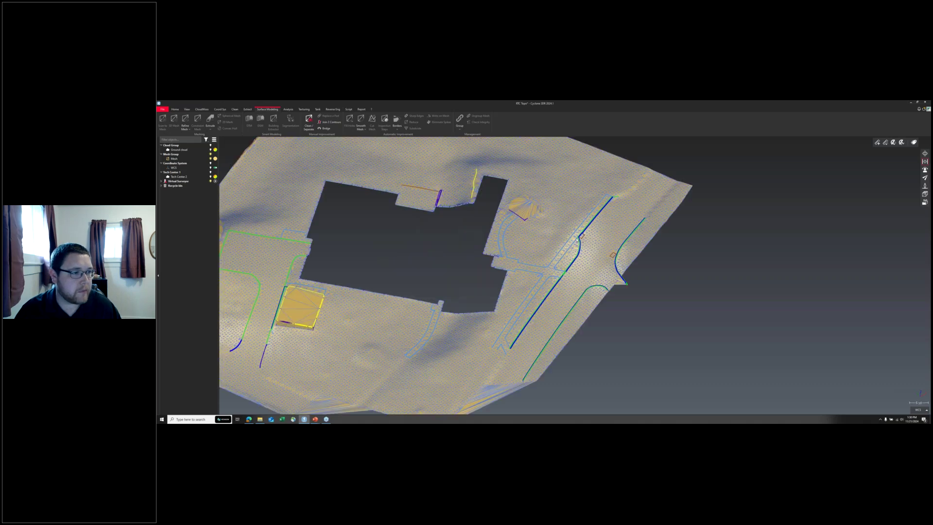
Step: Hide the Virtual Surveyor linework and import Topo Boundary.dxf with a forced file unit
click(211, 181)
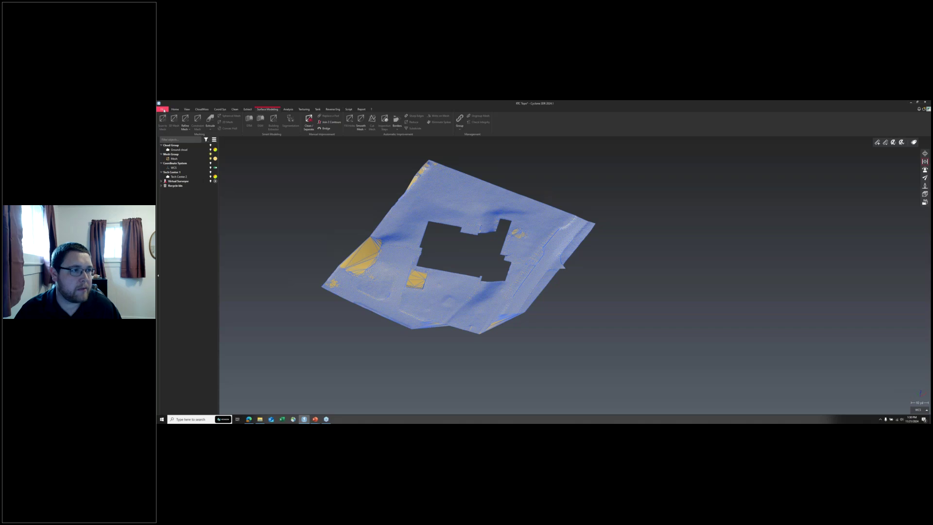
click(163, 109)
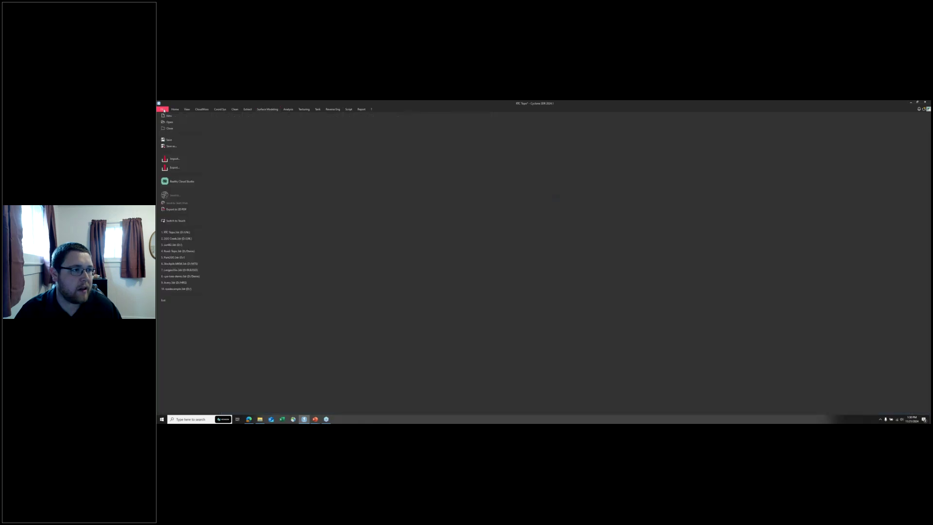
click(190, 158)
click(261, 419)
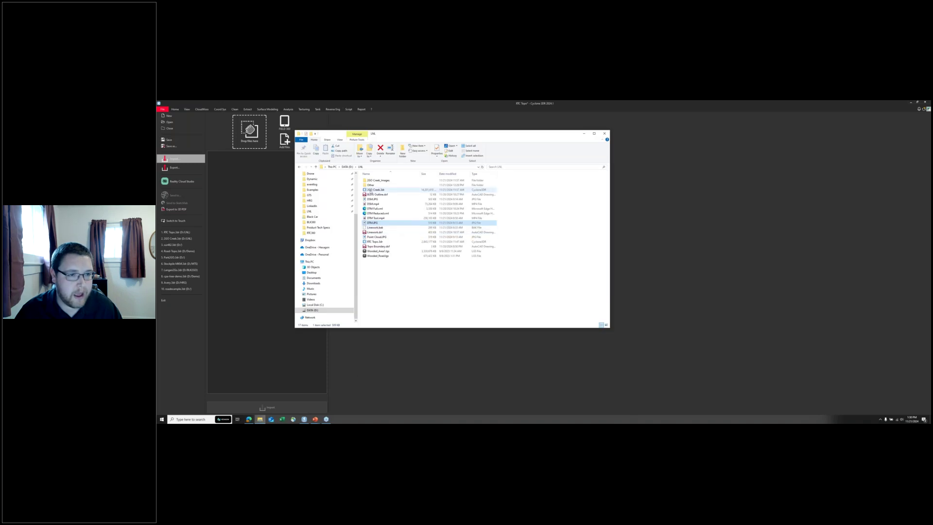
drag(380, 248, 248, 130)
click(344, 131)
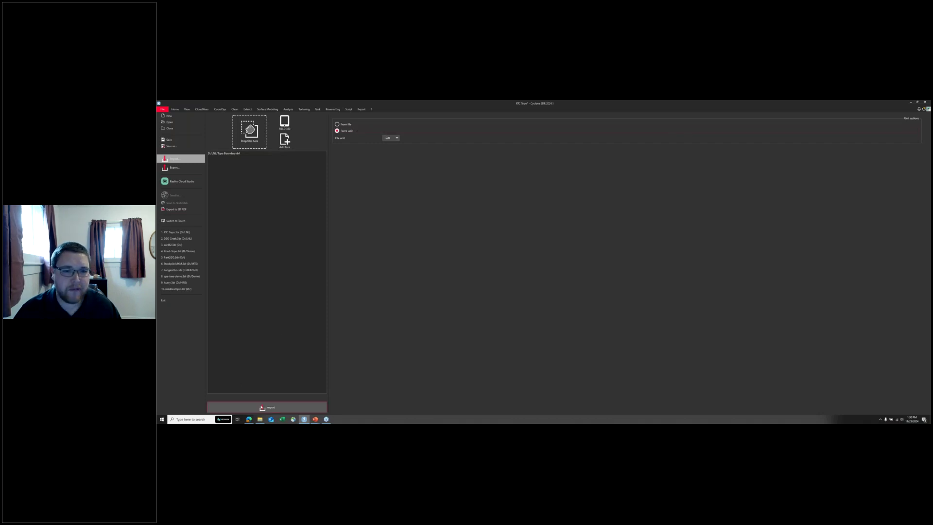
click(262, 407)
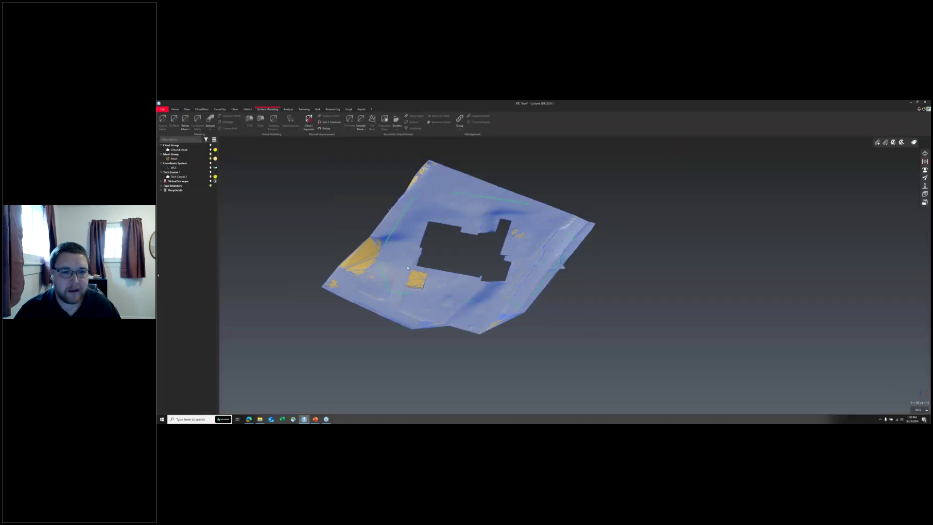
Step: Select the imported topo boundary polyline together with the ground mesh
click(210, 159)
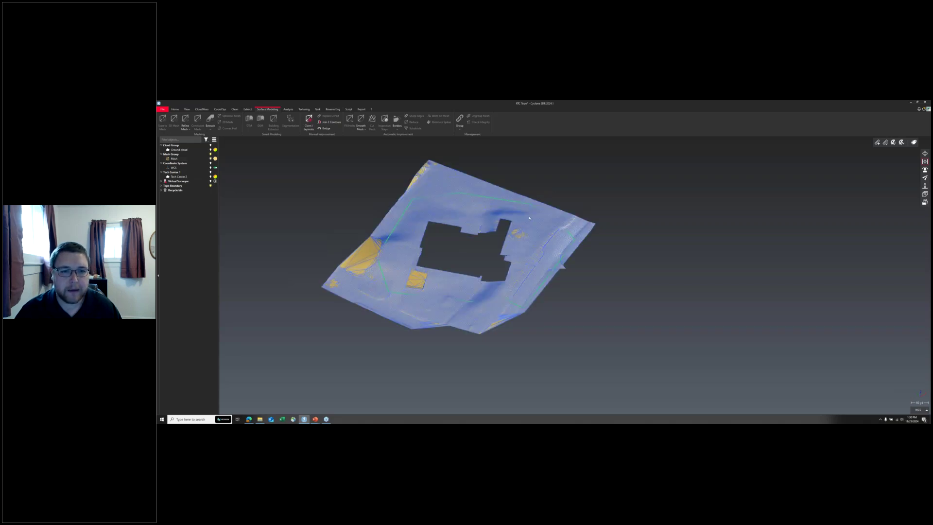
click(460, 194)
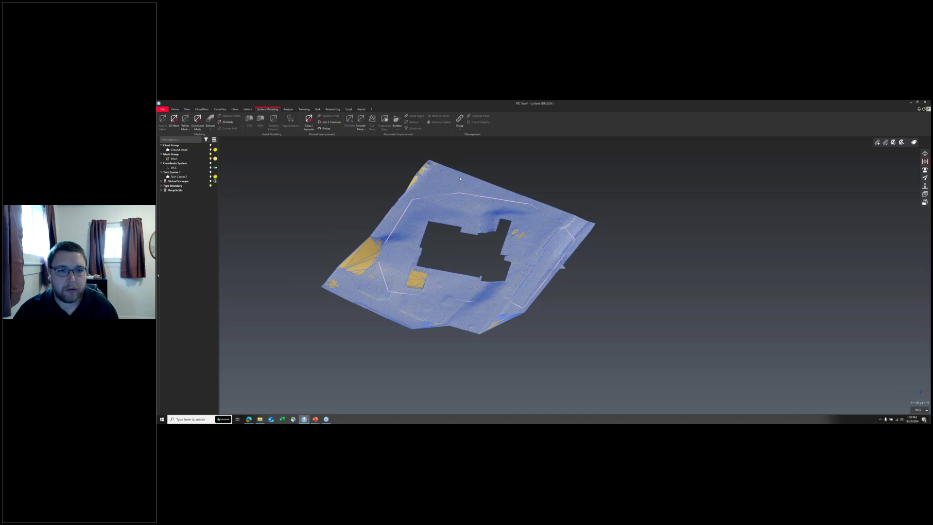
click(460, 179)
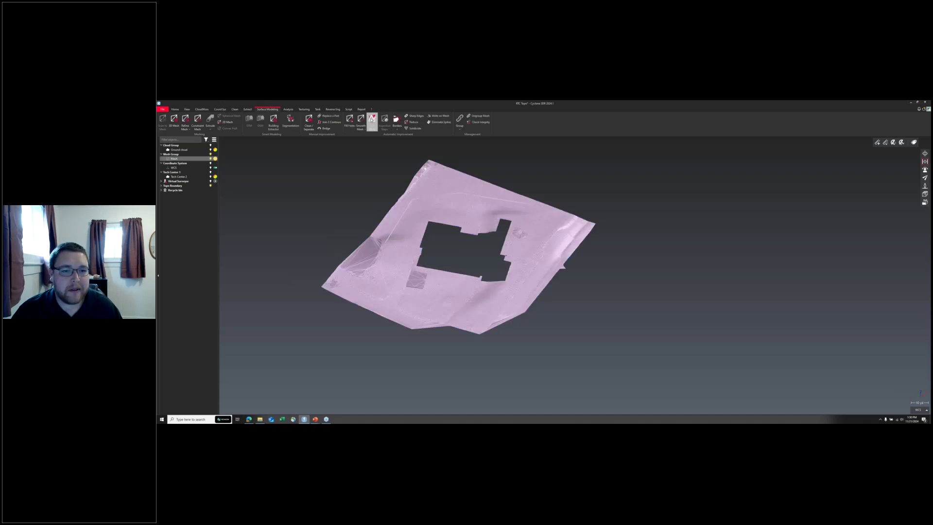
Step: Cut the ground mesh along the topo boundary with projected polylines and delete the outer mesh piece
click(372, 121)
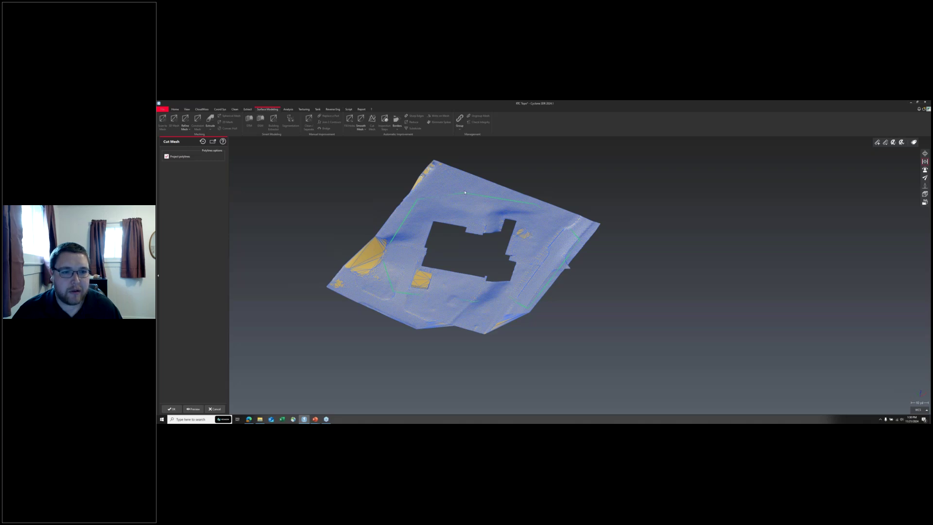
click(193, 409)
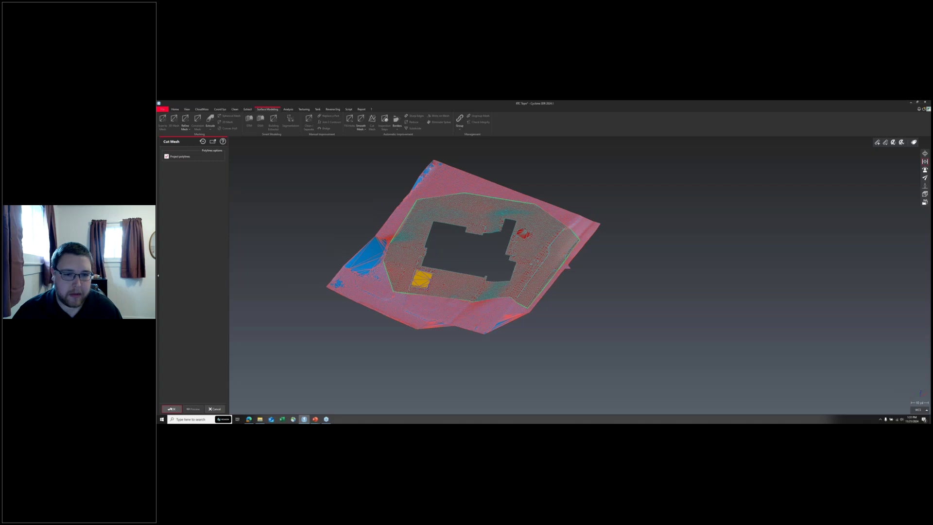
click(171, 409)
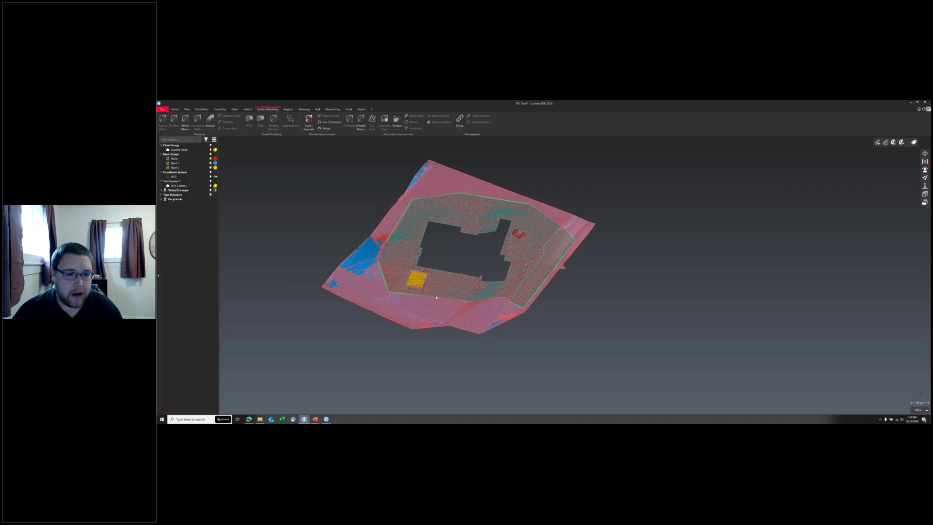
click(197, 164)
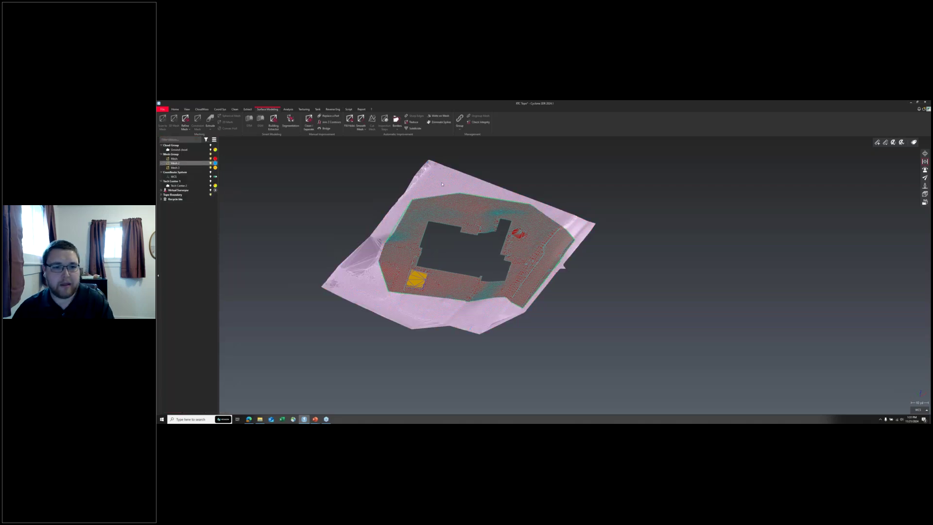
key(Delete)
Step: Merge the remaining inner mesh and the small rectangular mesh piece into one mesh
click(416, 279)
click(415, 264)
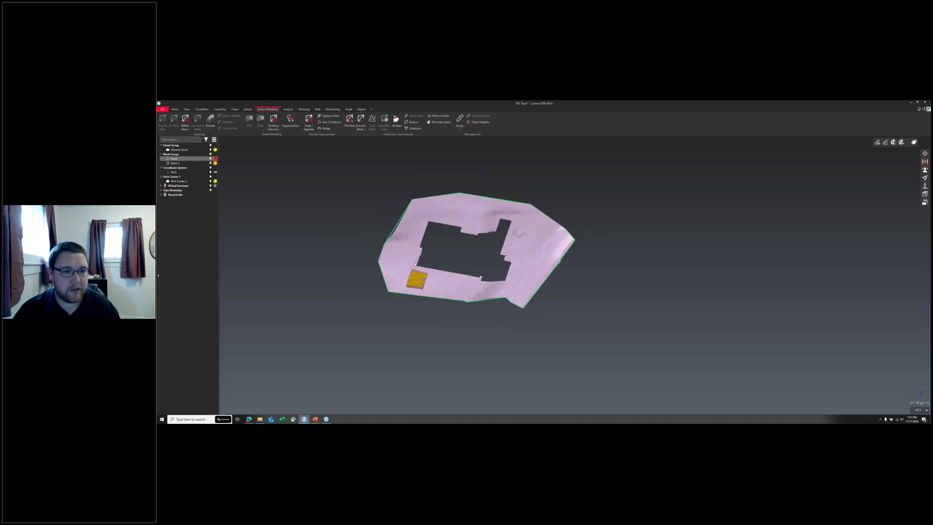
ctrl+click(422, 280)
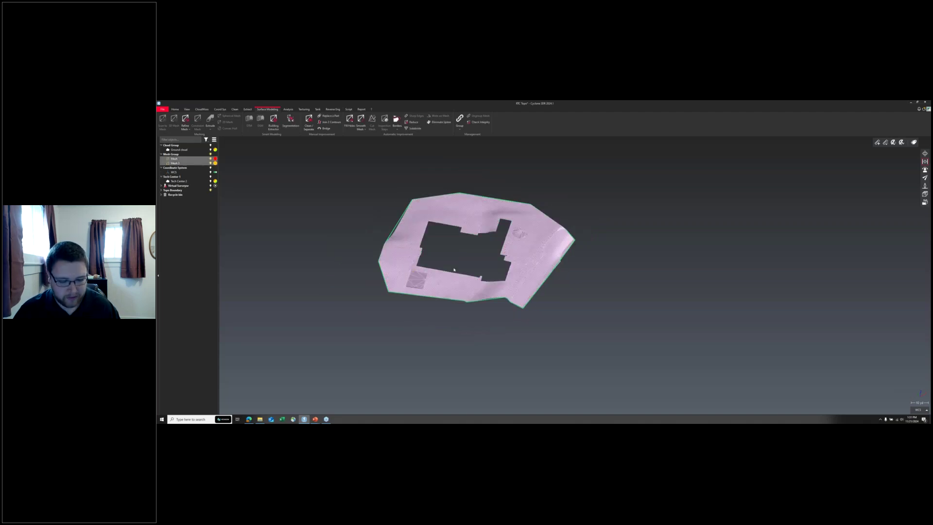
click(530, 264)
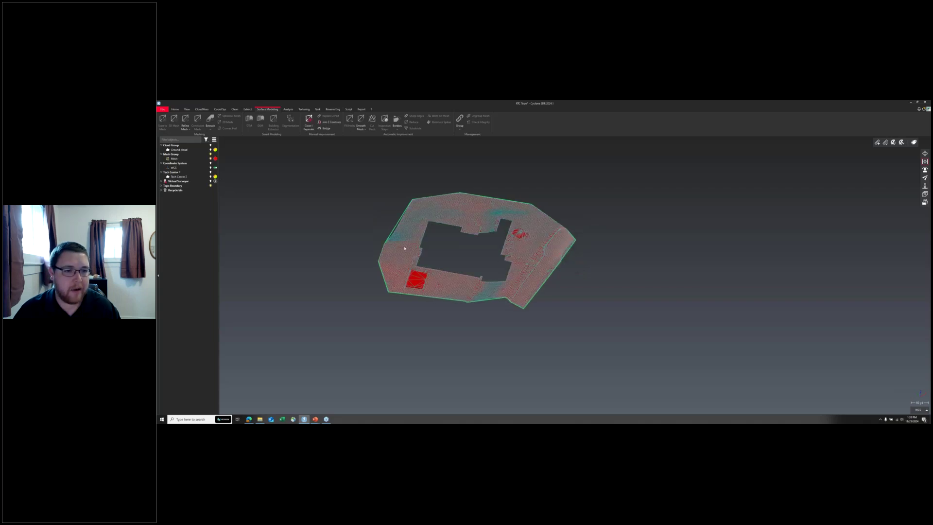
Step: Examine the trimmed mesh's outer edges and corners against the green boundary polyline from above
scroll(405, 249, up, 5)
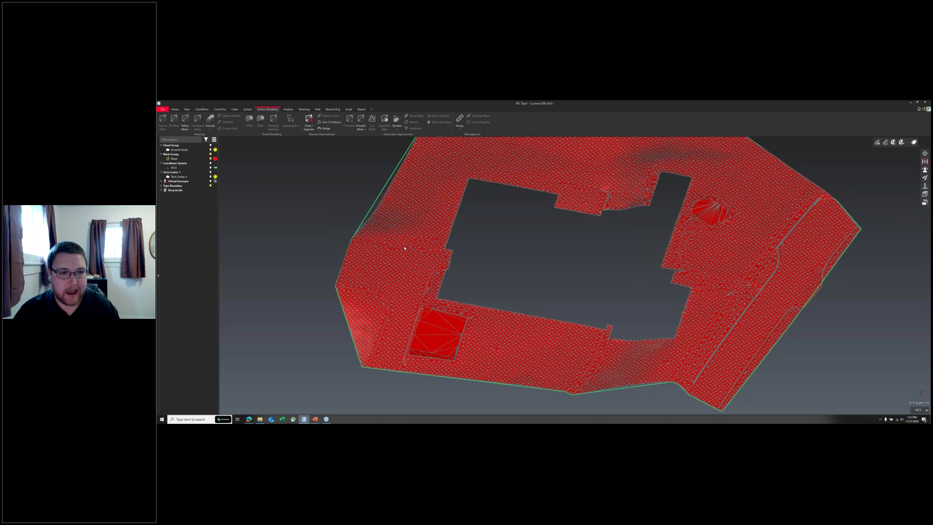
drag(418, 189, 491, 191)
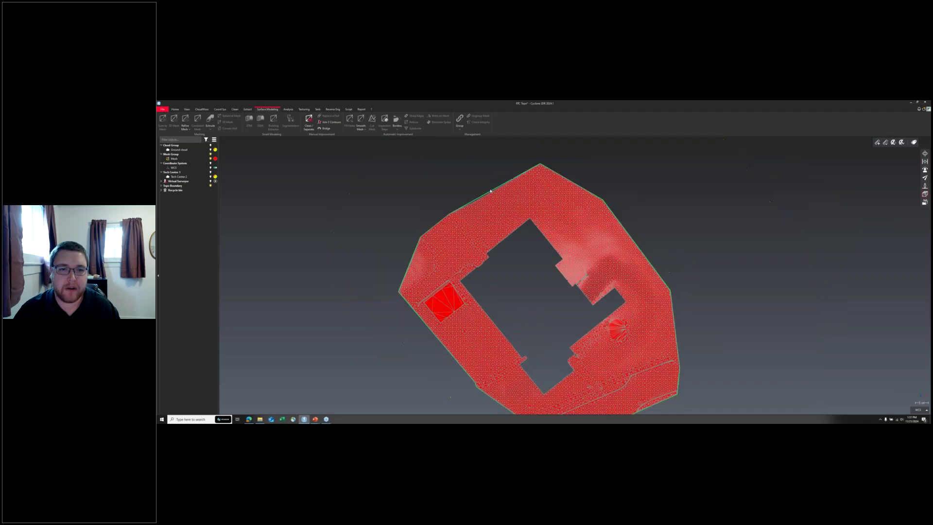
scroll(491, 191, up, 2)
scroll(414, 245, up, 1)
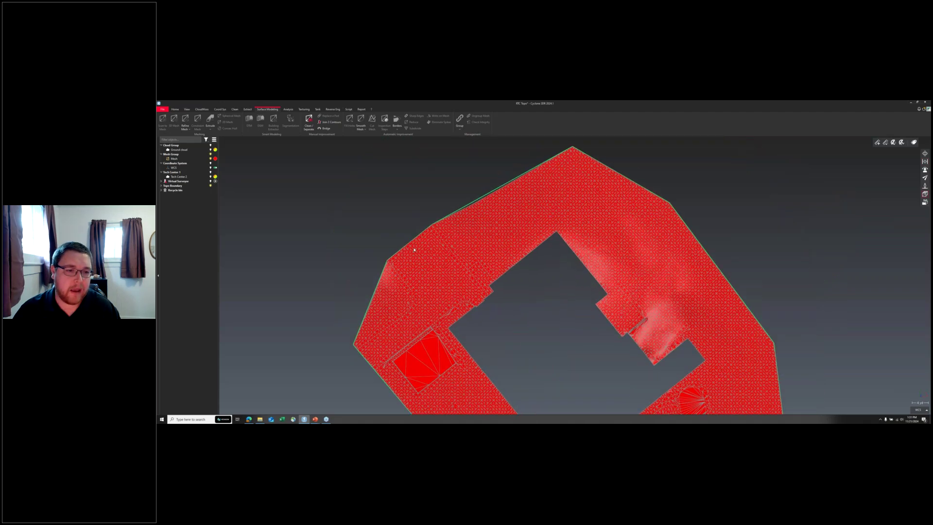
scroll(414, 249, up, 3)
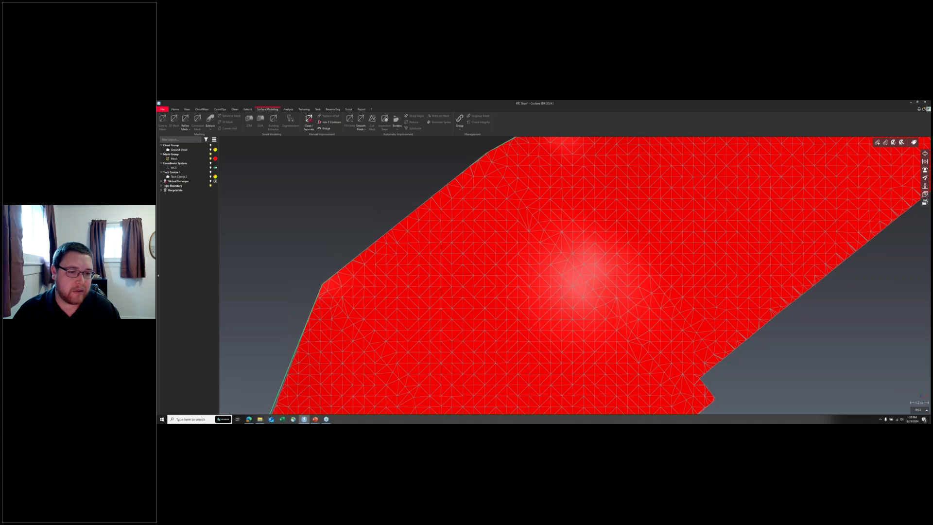
scroll(382, 254, down, 2)
scroll(382, 253, down, 3)
scroll(363, 317, up, 3)
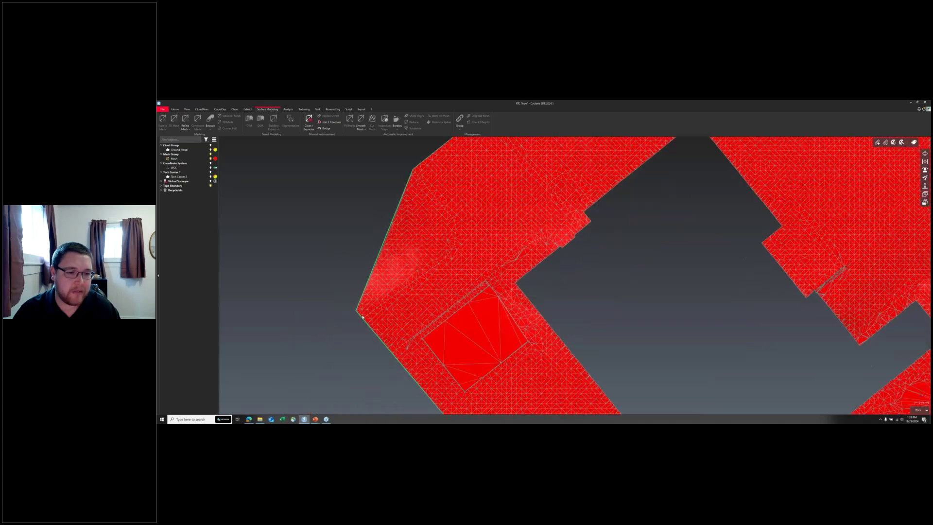
scroll(362, 317, down, 3)
scroll(399, 178, up, 5)
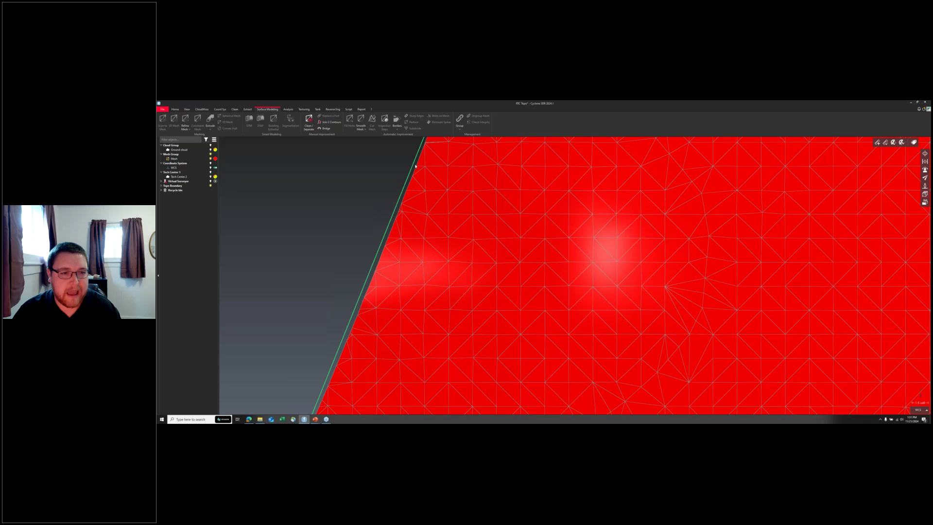
middle_drag(416, 166, 477, 191)
scroll(478, 191, down, 6)
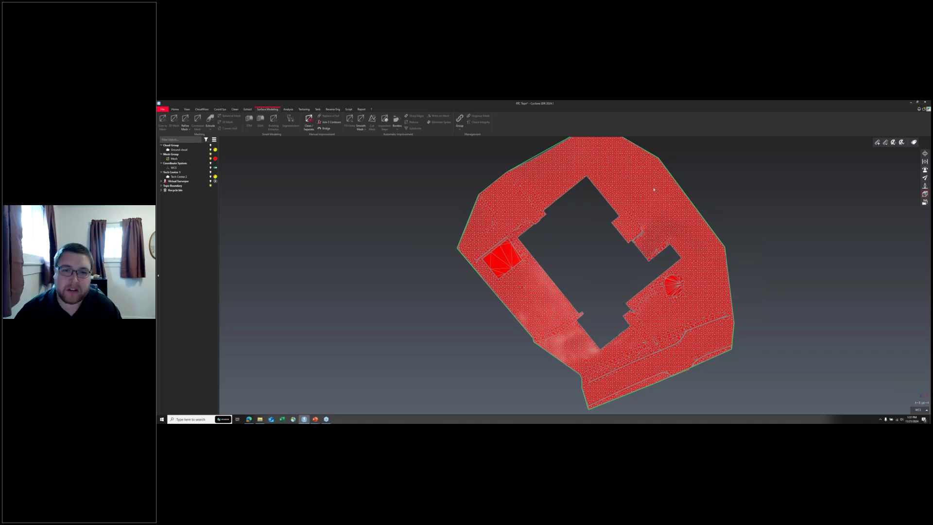
middle_drag(610, 179, 681, 271)
scroll(631, 247, up, 5)
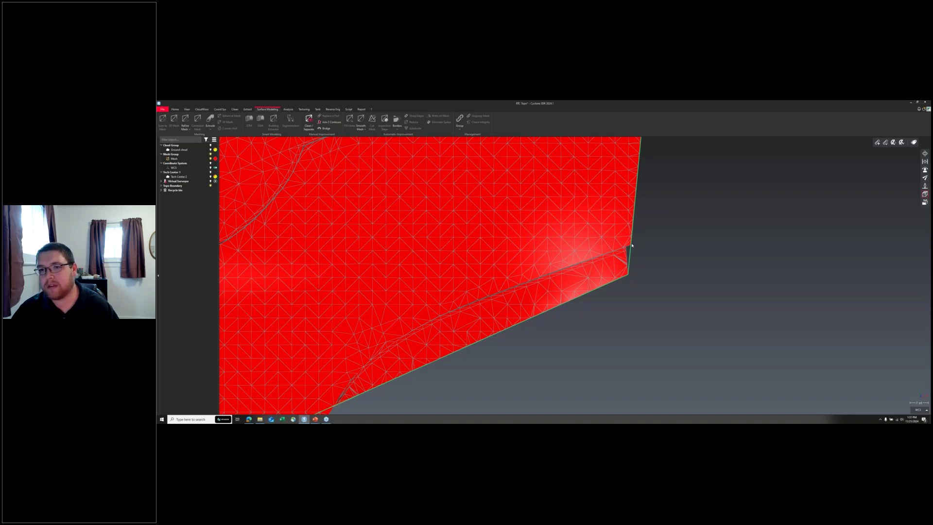
drag(470, 208, 401, 207)
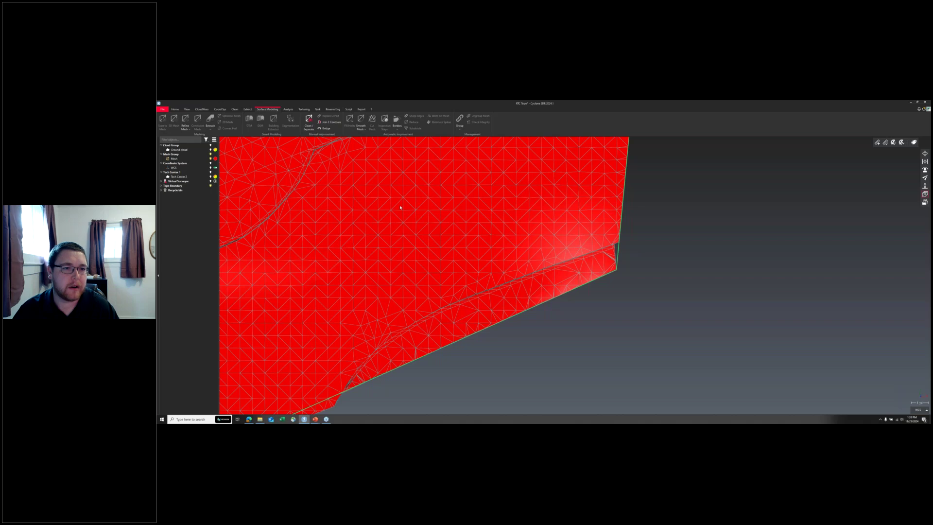
scroll(558, 261, down, 10)
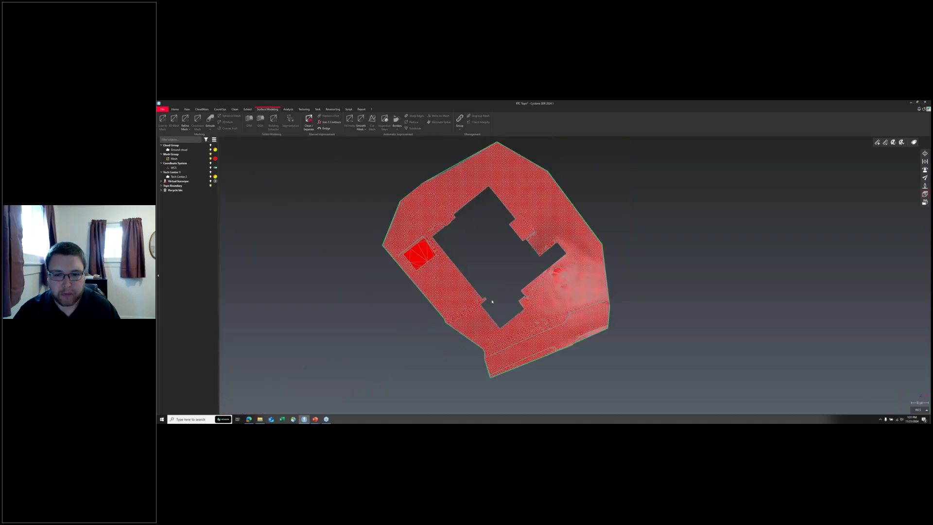
Step: Examine in perspective and from the side how the boundary polyline's height compares with the mesh edges
drag(595, 285, 729, 277)
scroll(629, 263, up, 3)
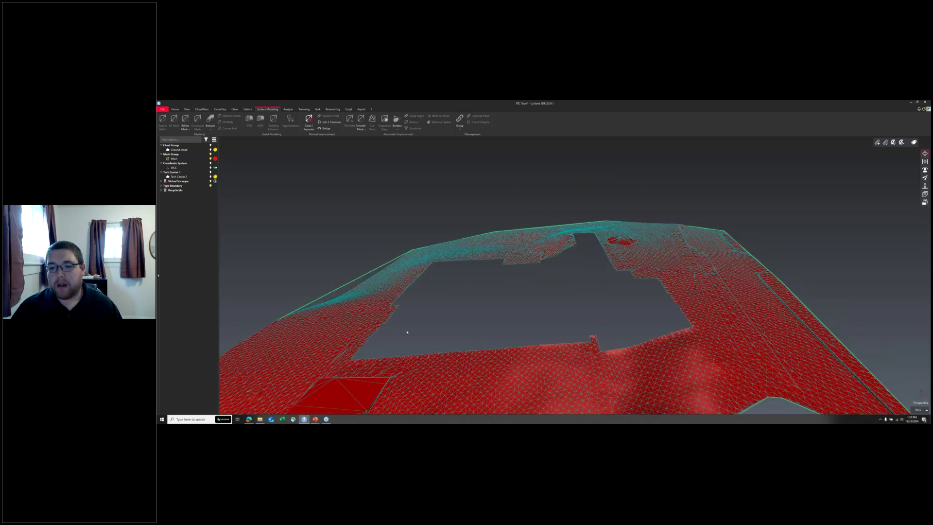
right_drag(395, 344, 460, 321)
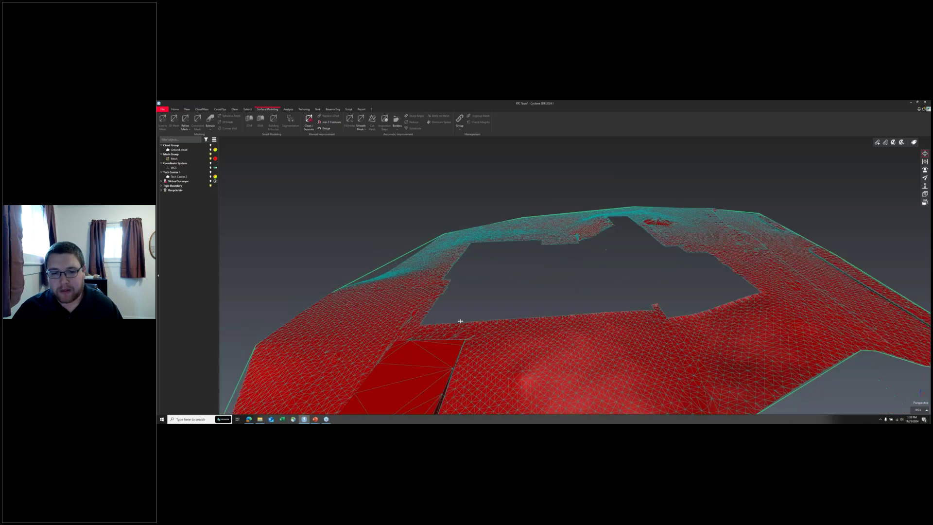
scroll(484, 295, down, 3)
drag(483, 295, 608, 282)
scroll(575, 267, down, 5)
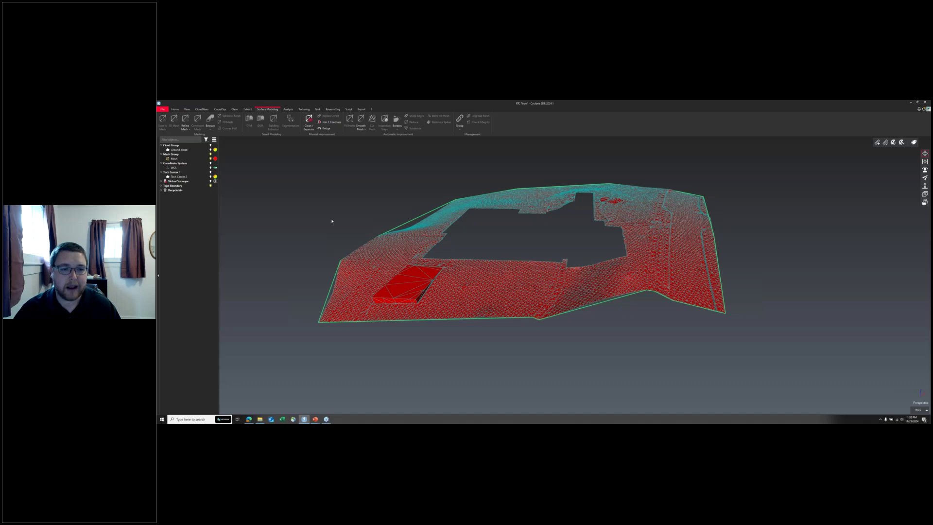
scroll(410, 226, up, 1)
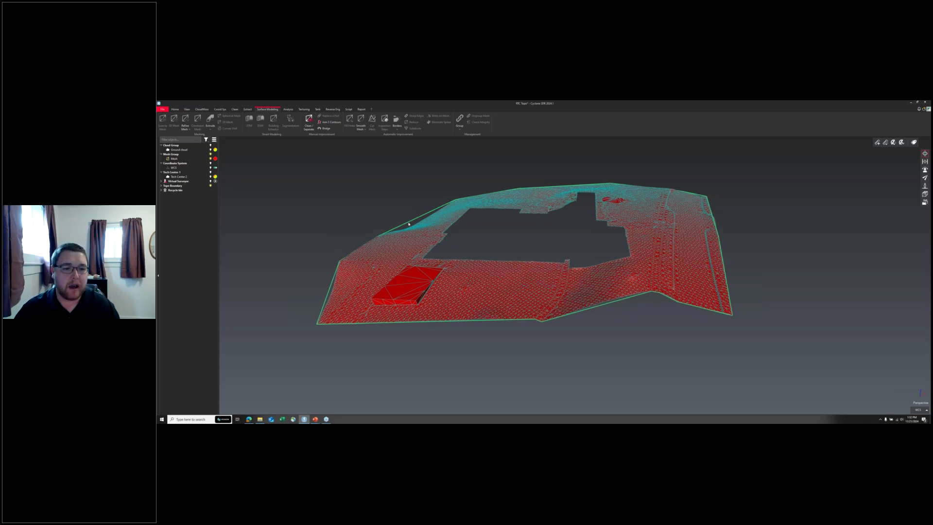
scroll(409, 224, up, 5)
scroll(404, 238, down, 5)
mouse_move(537, 229)
mouse_down()
mouse_move(358, 267)
mouse_move(500, 212)
mouse_move(539, 226)
mouse_move(552, 218)
mouse_up()
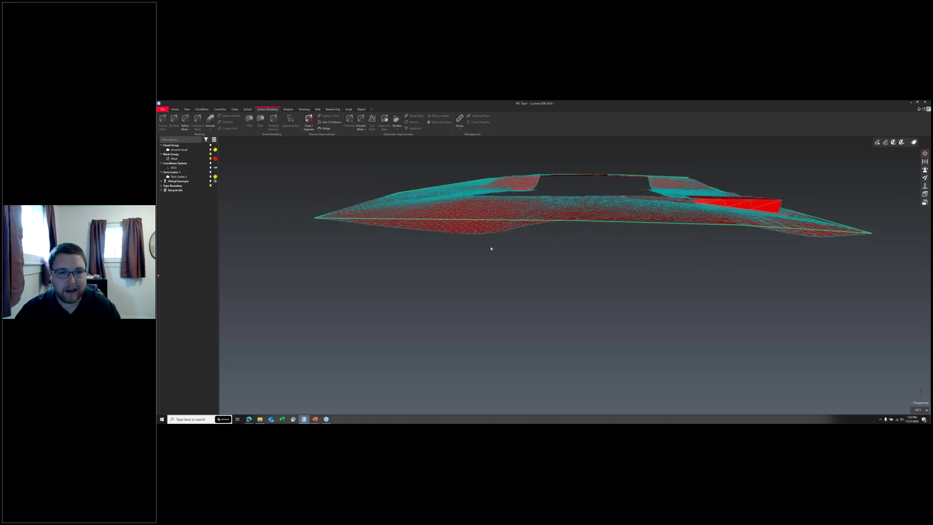
mouse_move(455, 221)
mouse_down()
mouse_move(462, 219)
mouse_move(451, 215)
mouse_up()
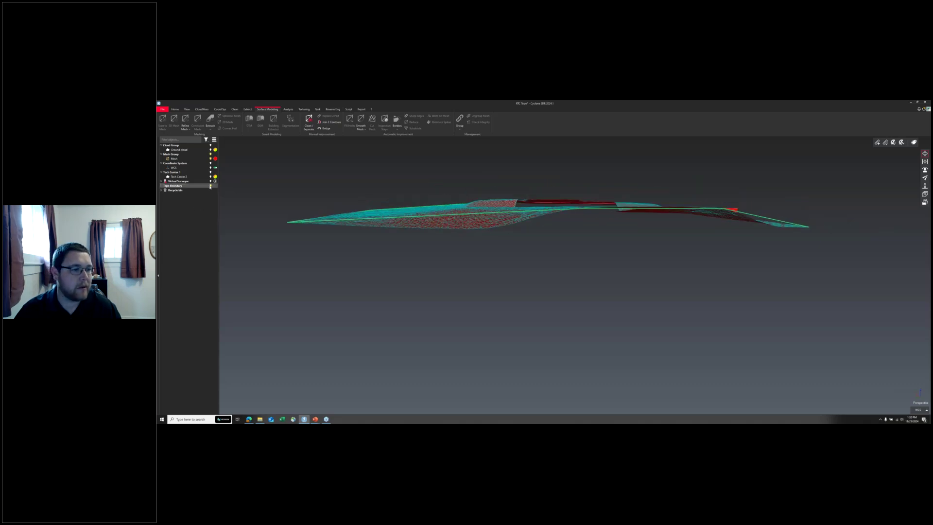
Step: Hide the Topo Boundary group so that only the trimmed mesh is shown
click(211, 186)
drag(498, 214, 497, 234)
Step: Switch to the PowerPoint slide show and advance to the highlighted Contour Lines tool on the Creating Contours slide
mouse_move(315, 419)
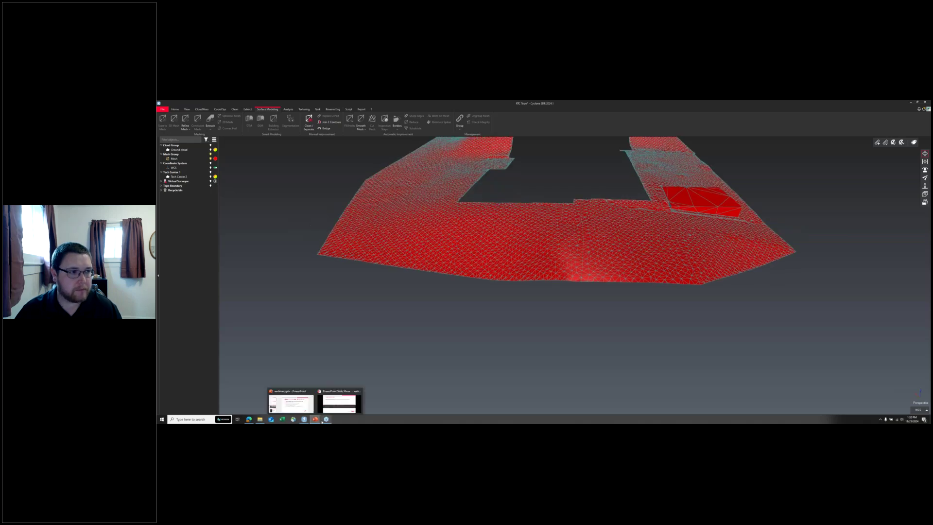
click(339, 399)
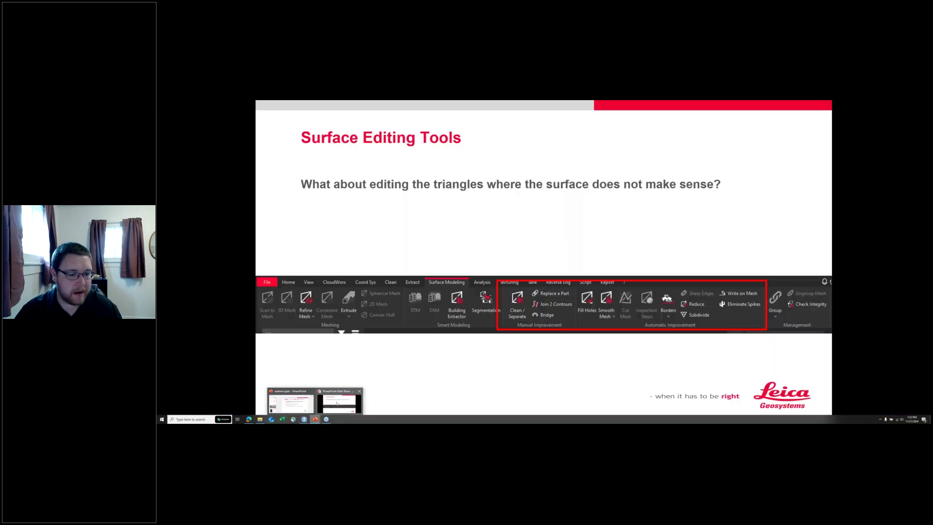
click(457, 277)
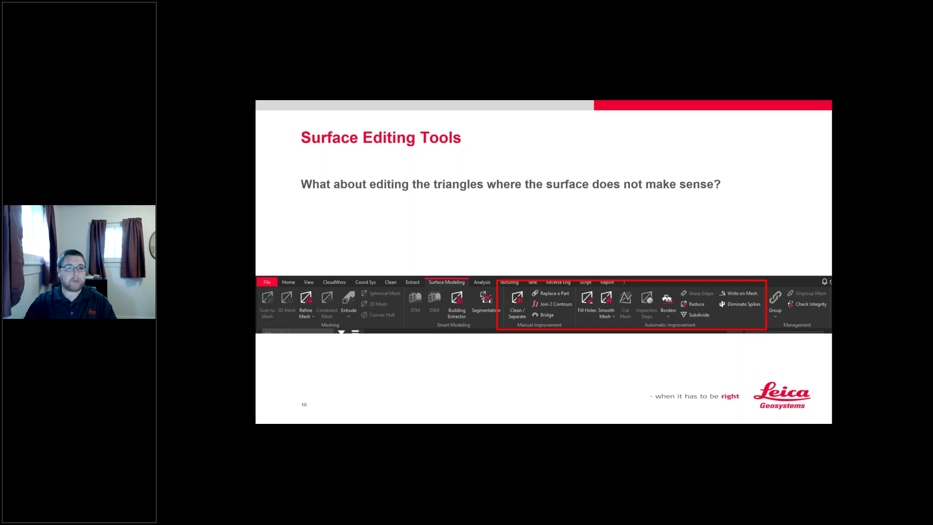
key(Right)
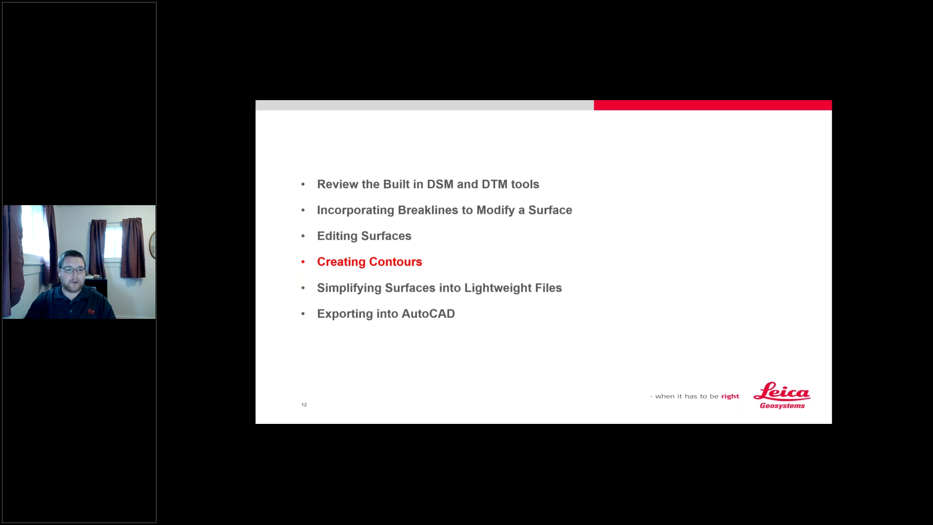
key(Right)
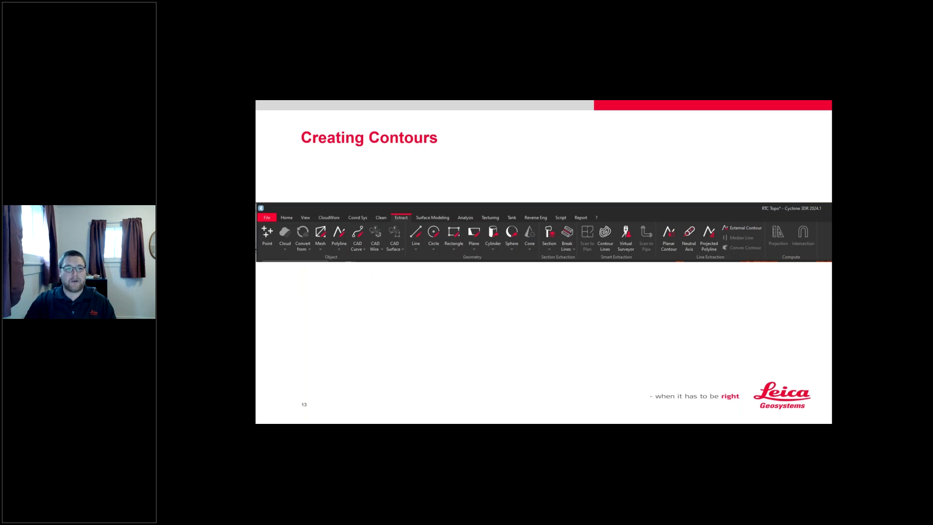
click(581, 253)
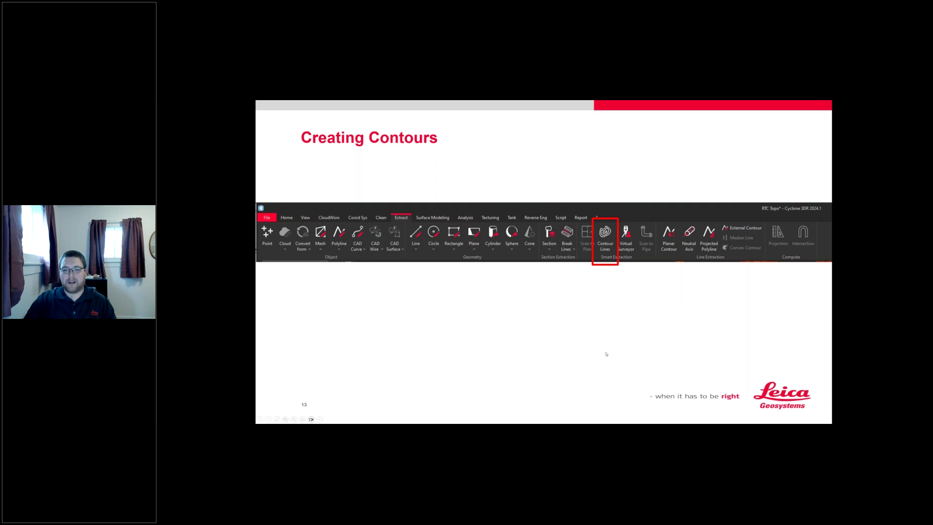
Step: Switch back to Cyclone 3DR and start the Contour Lines extraction on the trimmed mesh
key(super)
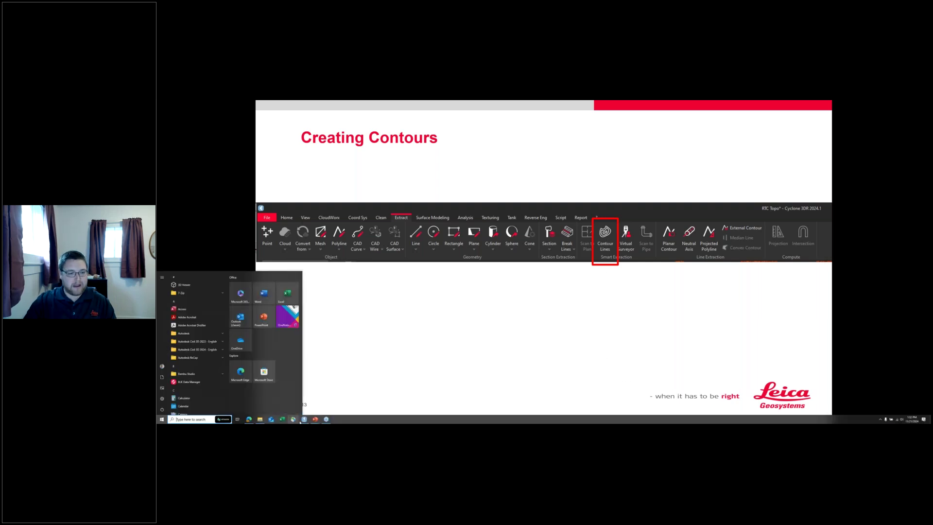
click(304, 420)
drag(629, 235, 681, 234)
click(720, 209)
click(248, 109)
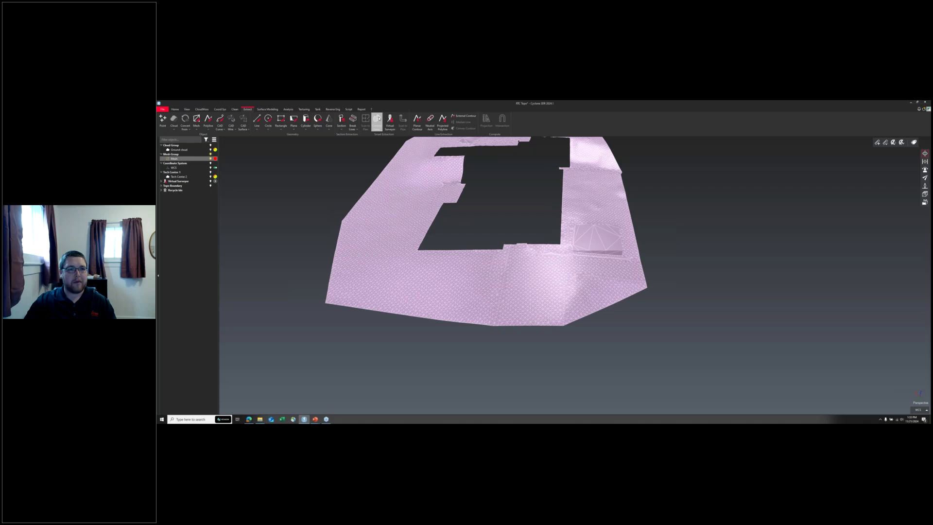
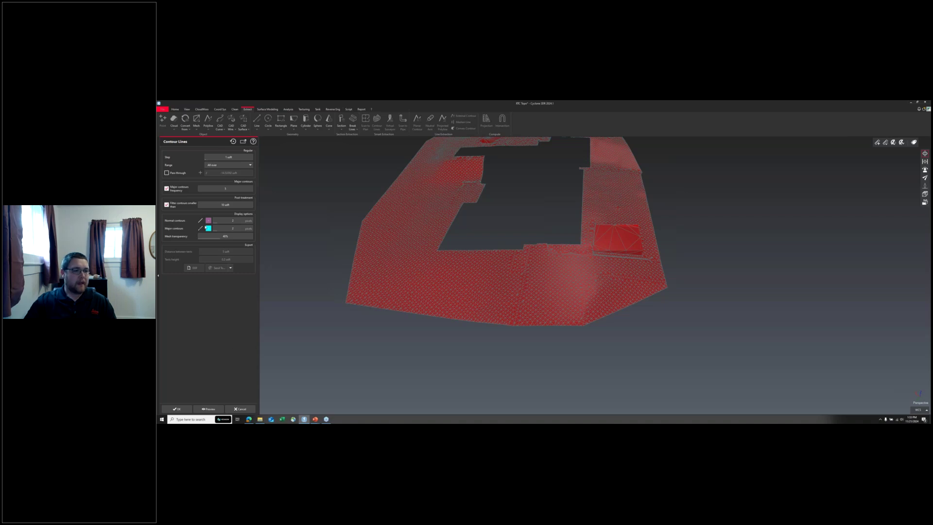
Step: Set the normal contours to green and the major contours to blue, and preview the contour lines
click(209, 221)
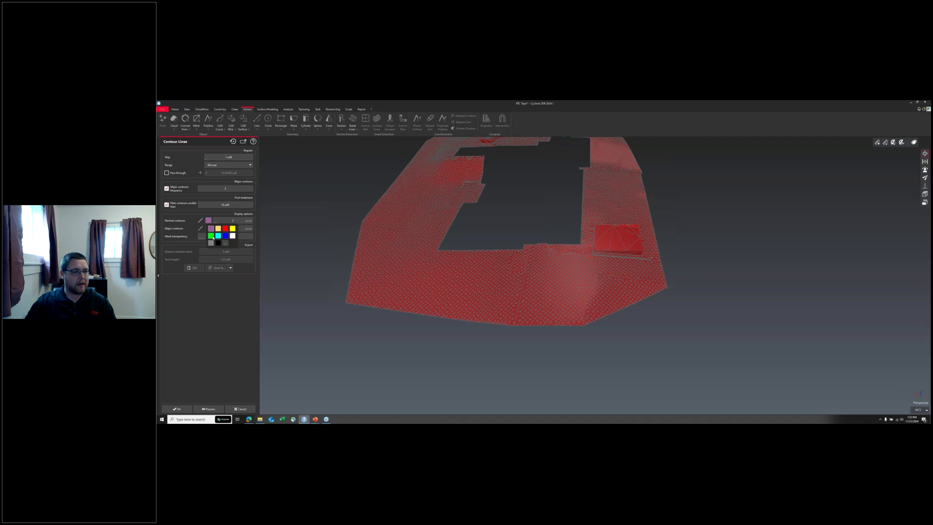
click(211, 236)
click(209, 228)
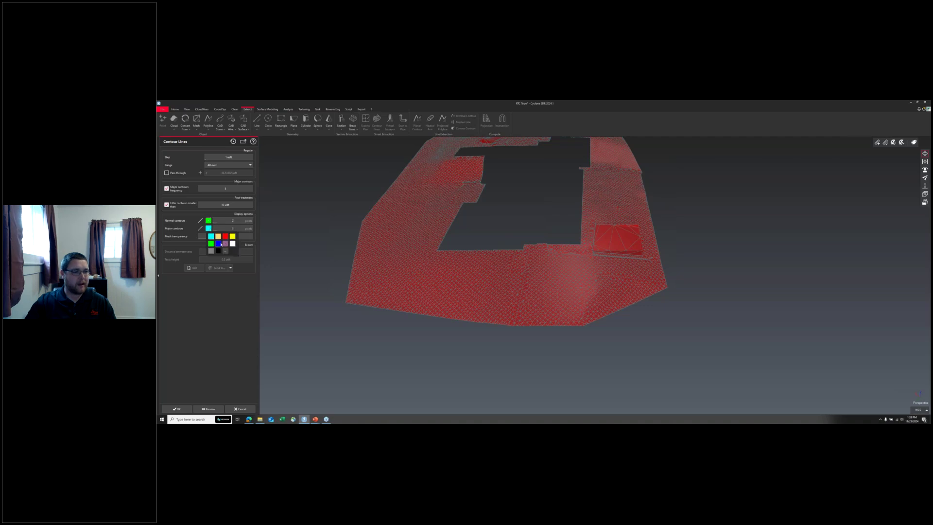
click(220, 244)
click(213, 409)
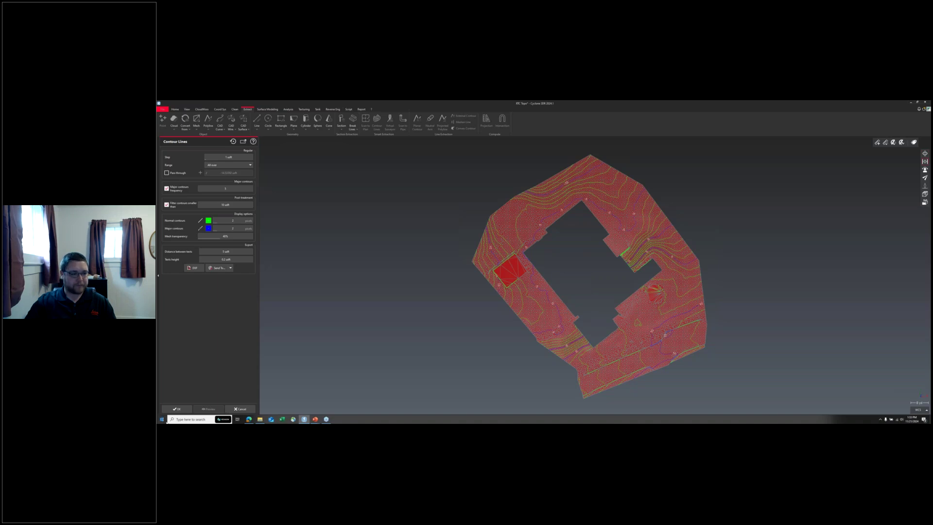
Step: Generate the previewed contour lines, then hide the mesh to inspect the contours on their own
click(178, 409)
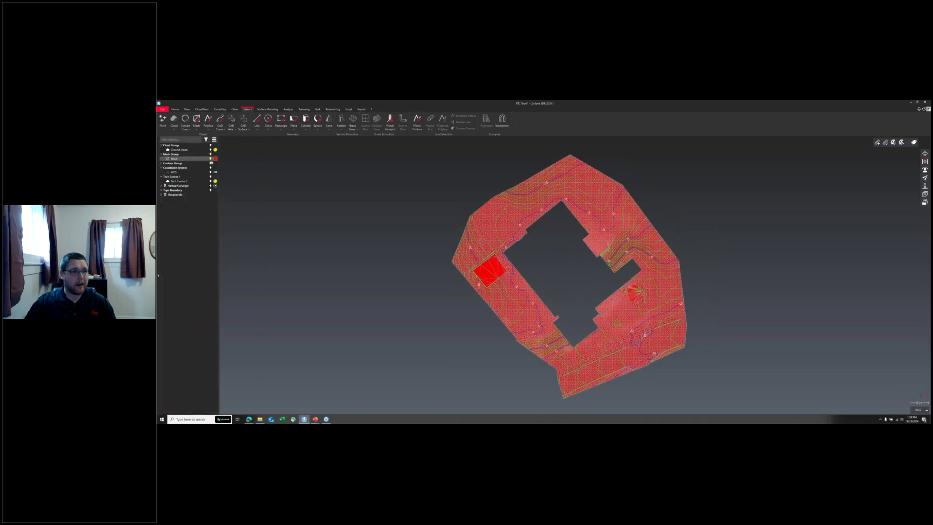
click(210, 159)
mouse_move(602, 266)
mouse_down()
mouse_move(763, 215)
mouse_move(666, 298)
mouse_move(631, 292)
mouse_move(673, 279)
mouse_move(675, 296)
mouse_move(561, 298)
mouse_move(719, 192)
mouse_move(683, 229)
mouse_move(411, 235)
mouse_move(463, 241)
mouse_move(644, 220)
mouse_move(702, 240)
mouse_up()
scroll(665, 297, up, 3)
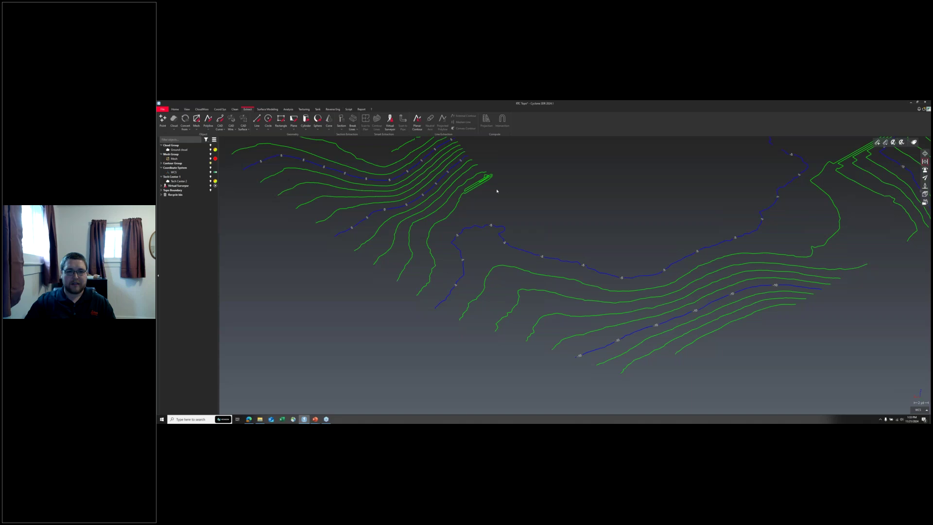
drag(512, 197, 581, 234)
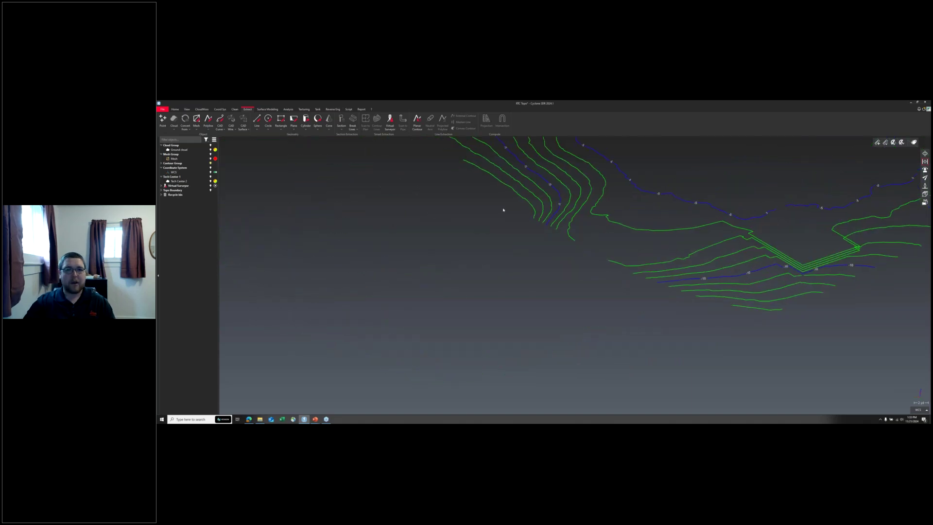
middle_drag(579, 233, 511, 302)
scroll(511, 302, down, 5)
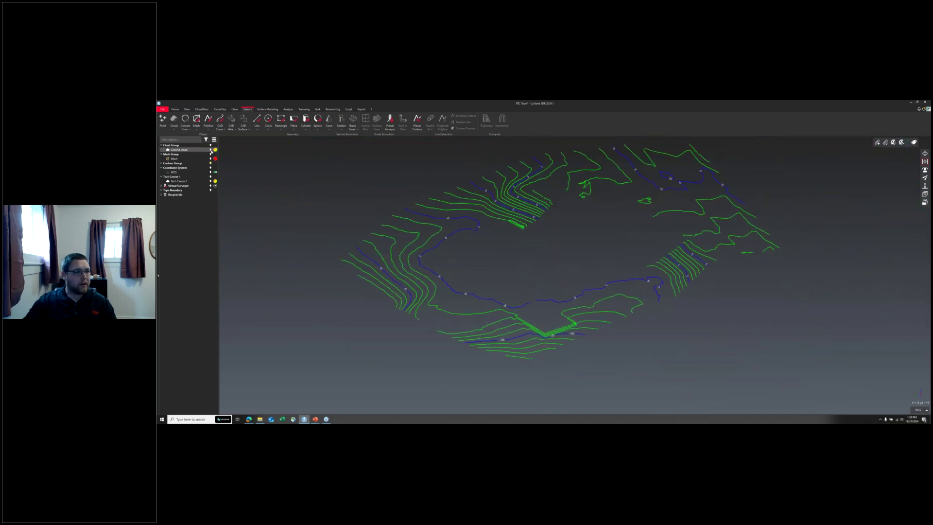
Step: Show the mesh again in place of the contour lines and change its colour to tan
click(212, 159)
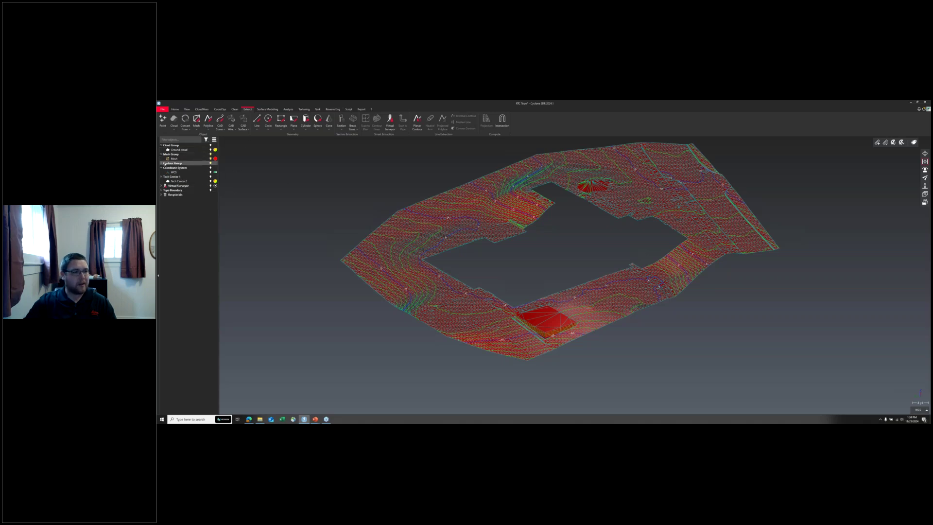
click(161, 165)
click(210, 168)
drag(531, 238, 573, 243)
click(216, 158)
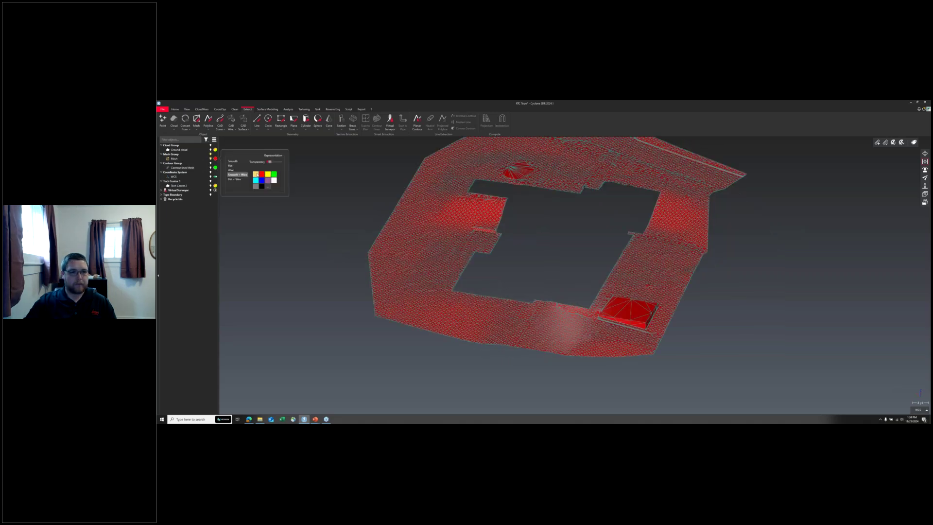
click(256, 174)
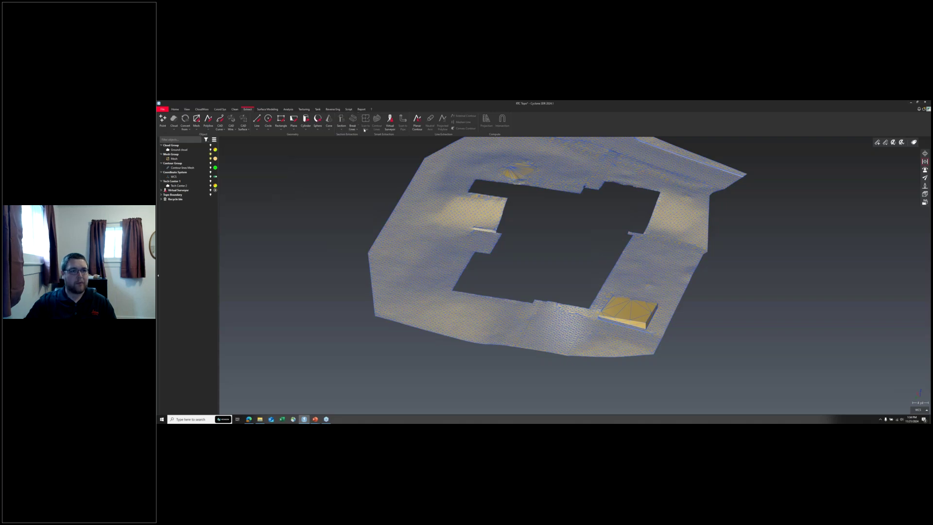
Step: Start the Multiple Breaking Lines extraction on the mesh and preview the result
click(442, 190)
click(352, 122)
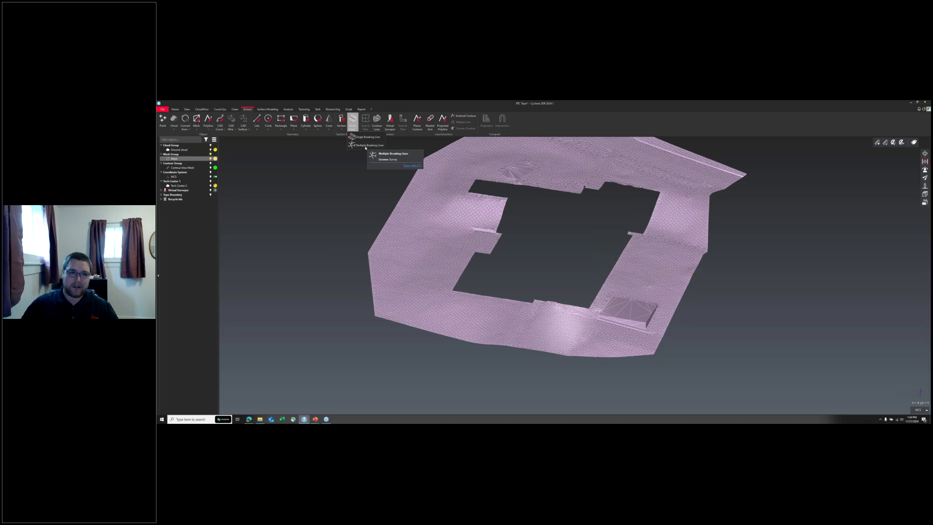
click(366, 146)
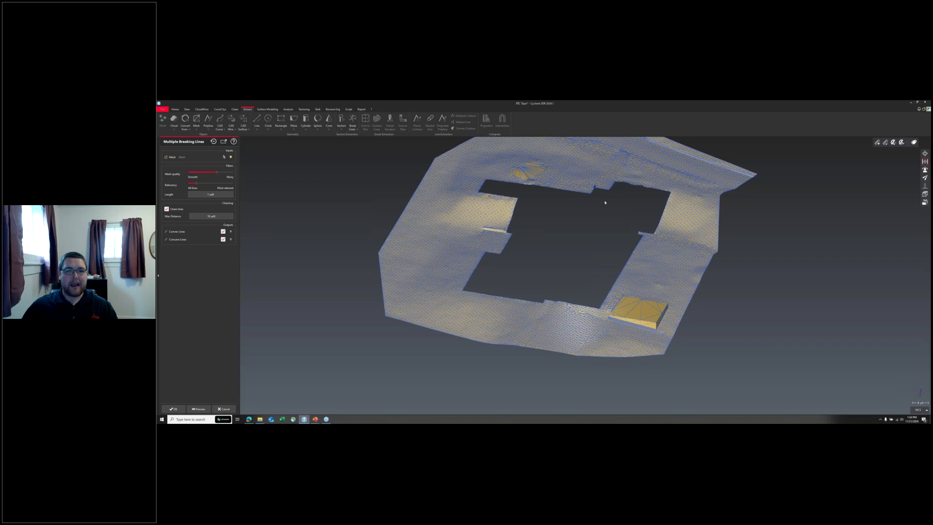
drag(559, 229, 579, 252)
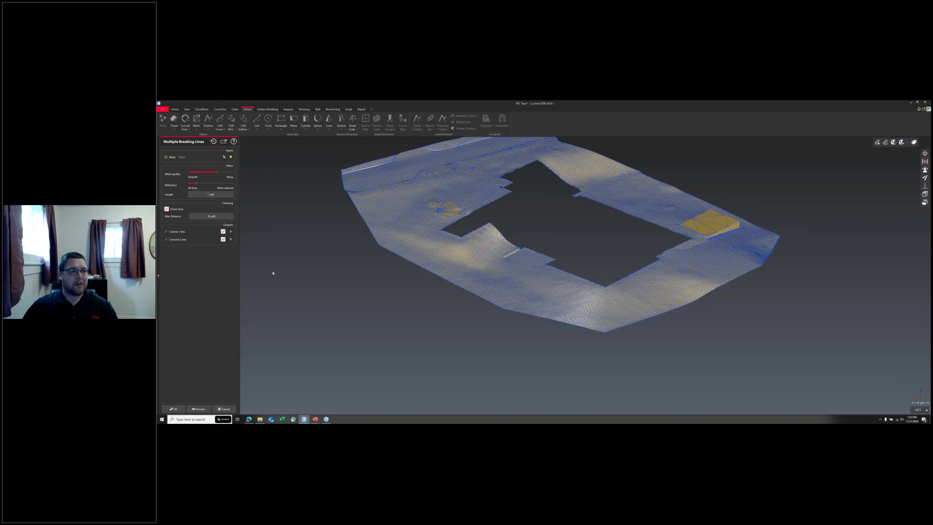
click(196, 409)
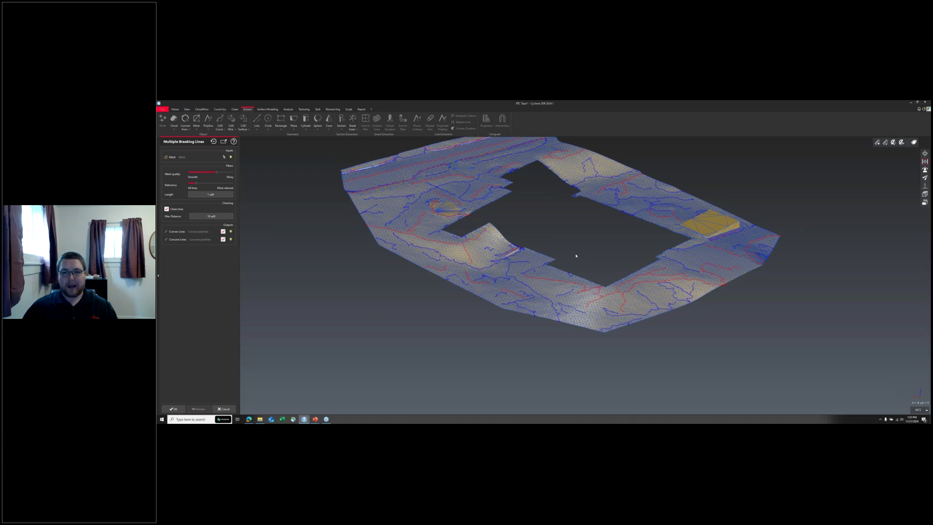
Step: Examine the previewed breaking lines around the site, especially along the curb edges
drag(573, 263, 383, 269)
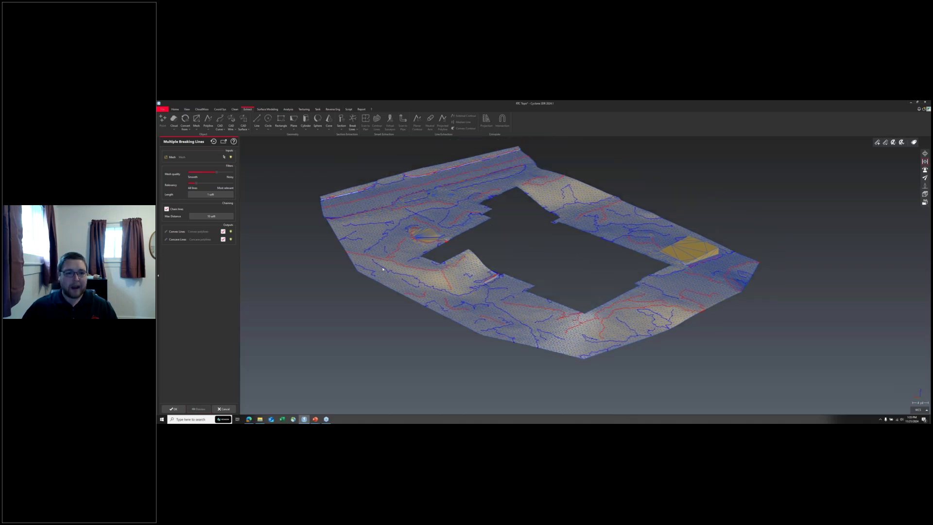
scroll(441, 290, up, 1)
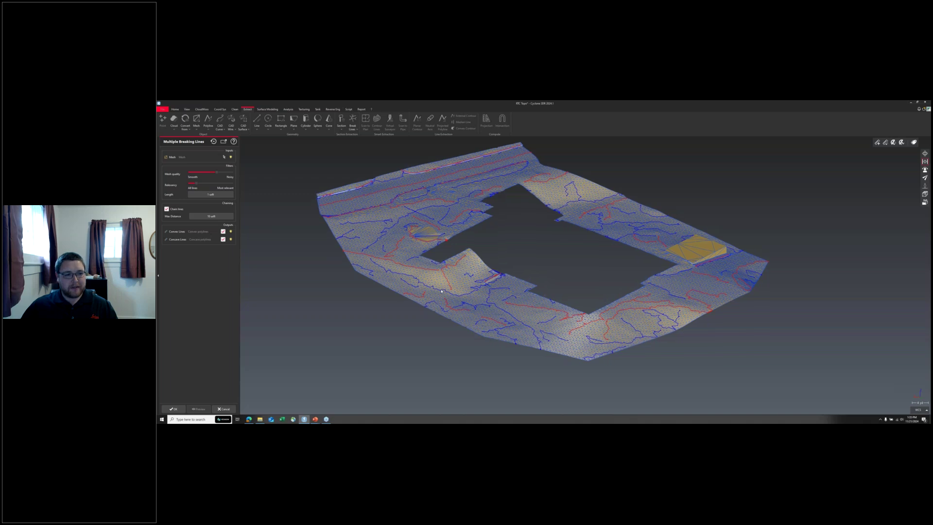
scroll(441, 291, up, 3)
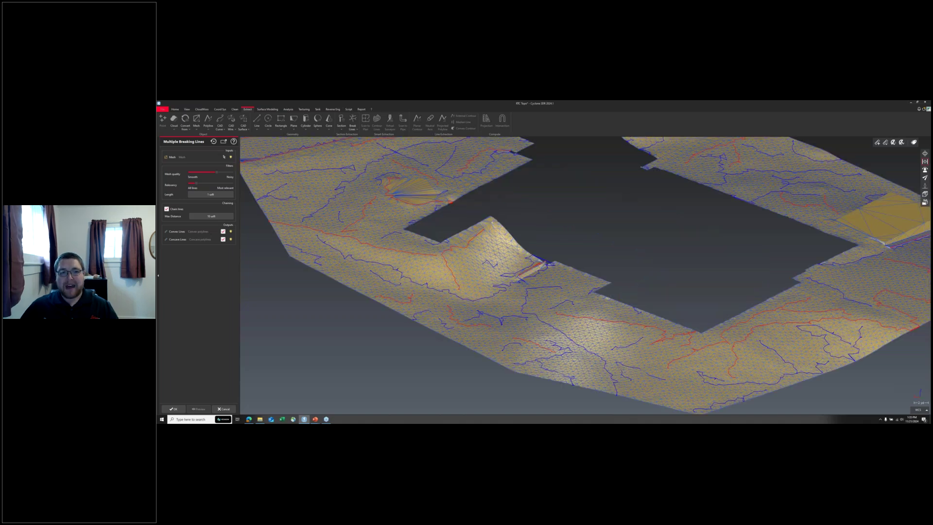
right_drag(441, 291, 512, 320)
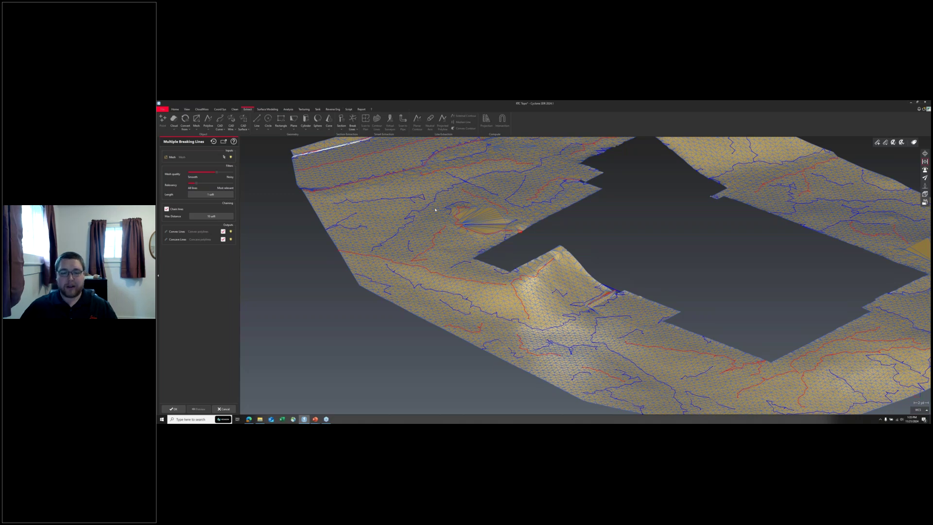
mouse_move(435, 210)
mouse_down()
mouse_move(450, 225)
mouse_move(456, 213)
mouse_move(424, 177)
mouse_move(436, 264)
mouse_move(421, 245)
mouse_up()
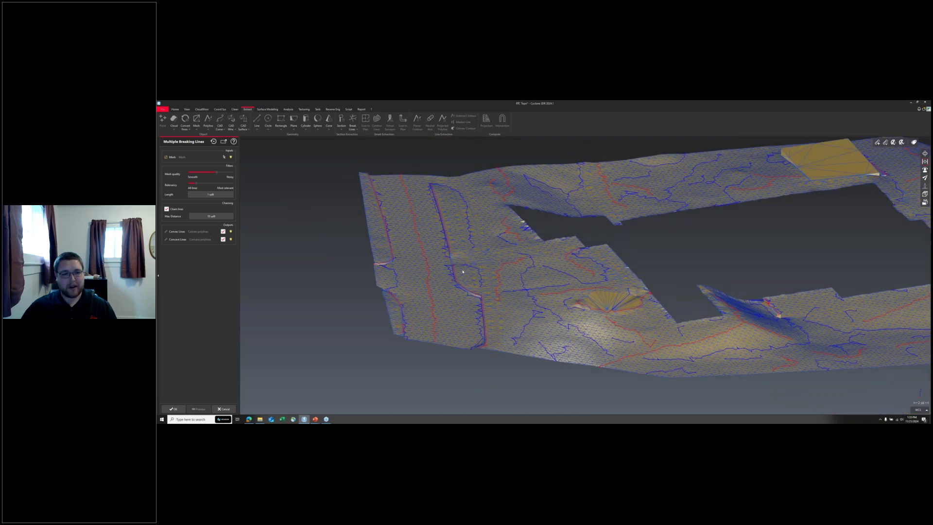
drag(463, 272, 457, 283)
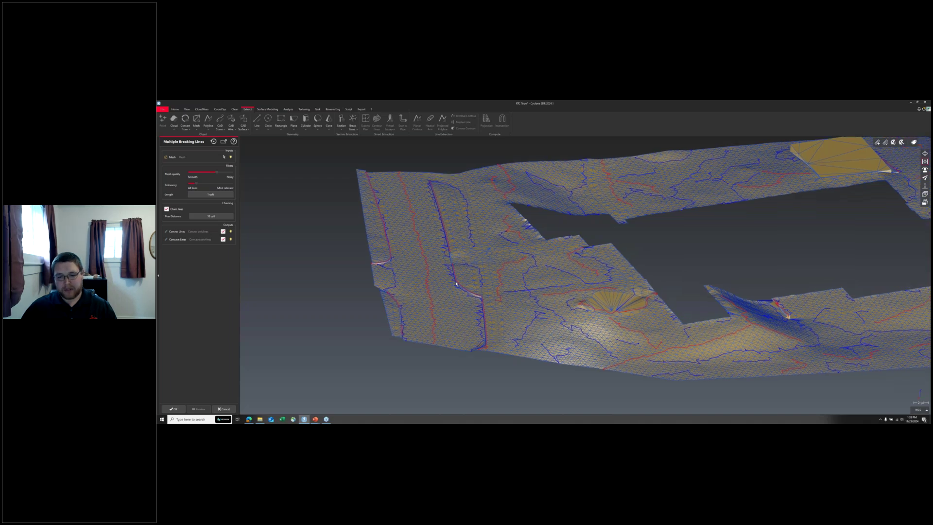
scroll(457, 283, up, 5)
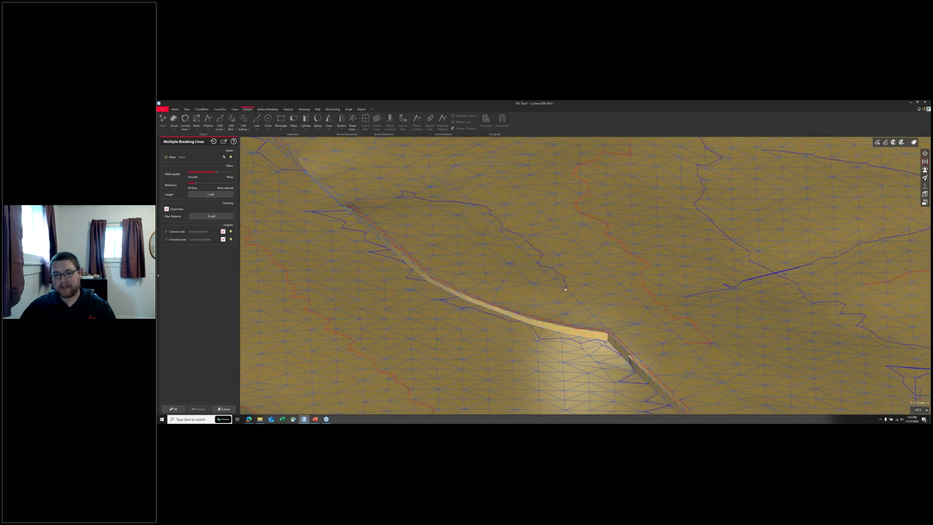
scroll(523, 277, up, 1)
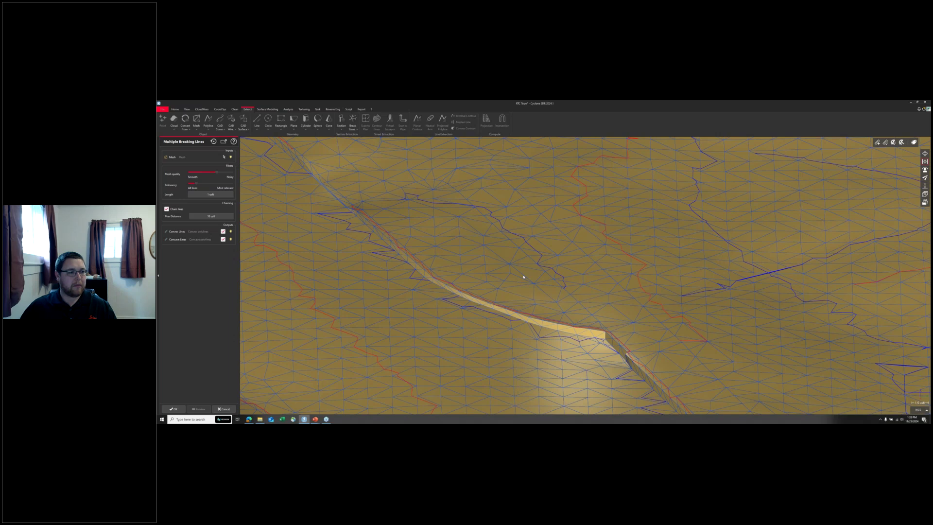
scroll(524, 277, down, 5)
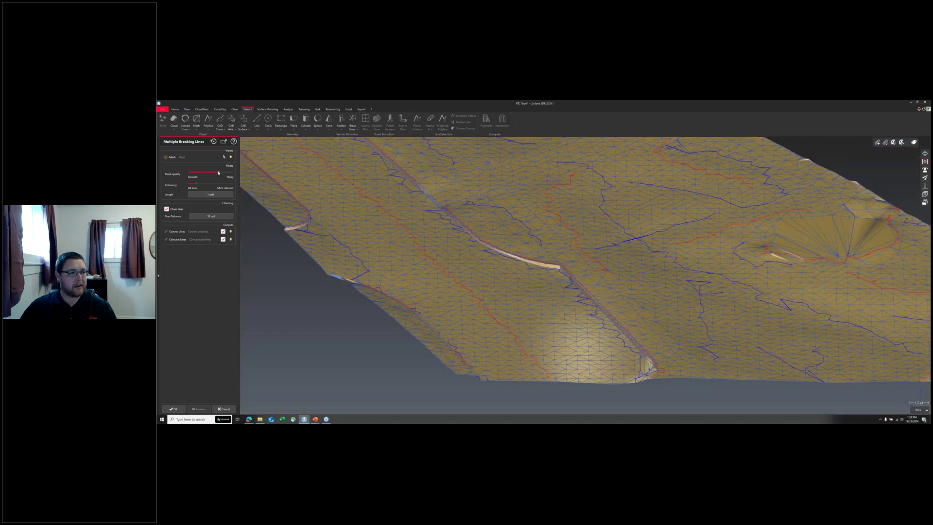
Step: Move the mesh quality closer to Smooth and the relevancy toward Most relevant, and preview the breaking lines
drag(218, 173, 212, 173)
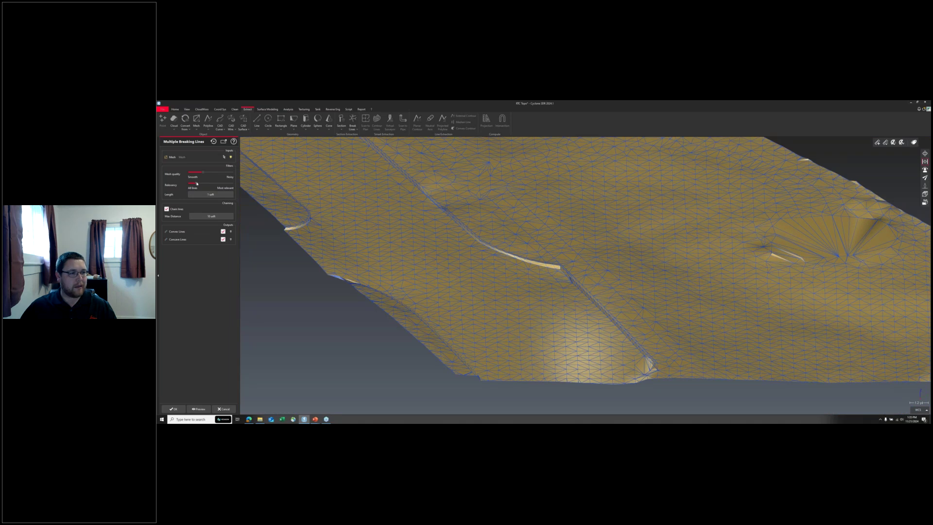
click(199, 409)
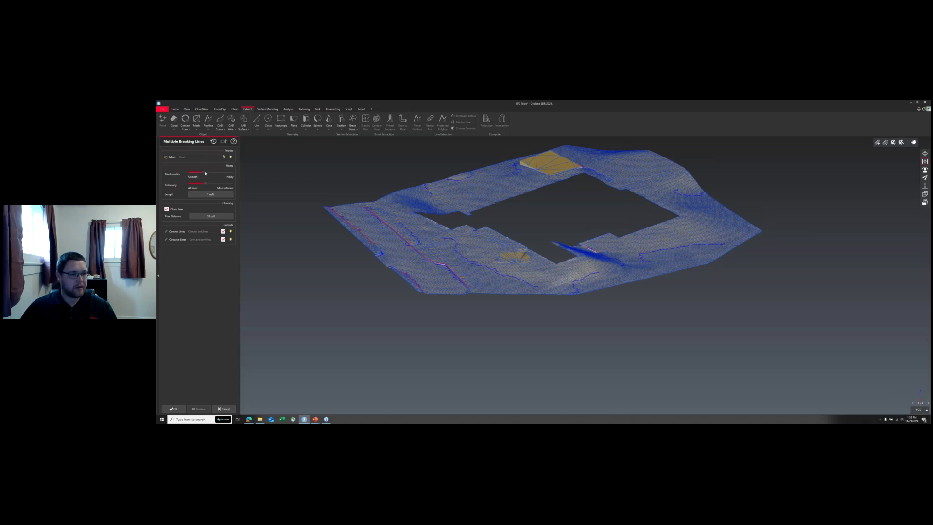
drag(204, 174, 201, 174)
click(198, 410)
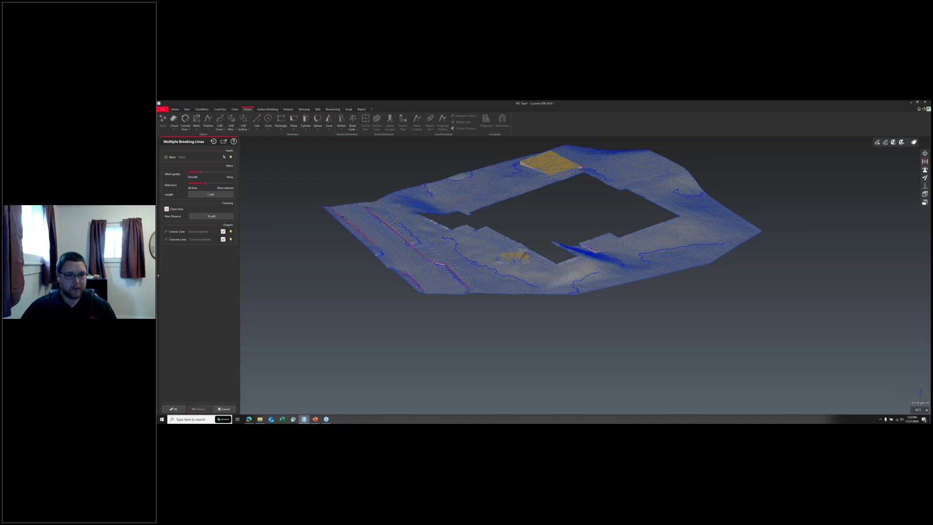
Step: Lower the relevancy toward All lines and preview the breaking lines again
click(201, 173)
click(198, 410)
drag(440, 265, 461, 292)
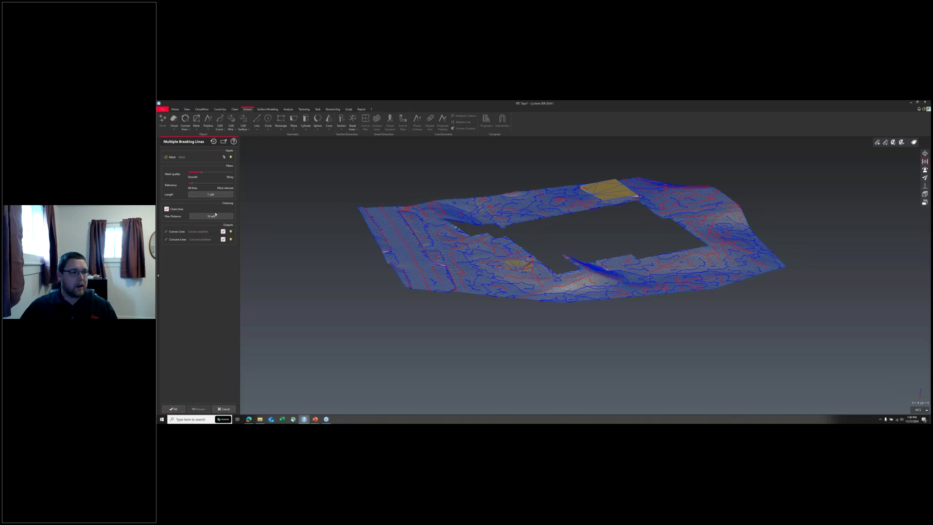
Step: Set the length filter to 5 usft and the relevancy to All lines, and create the convex and concave breaking lines
click(203, 193)
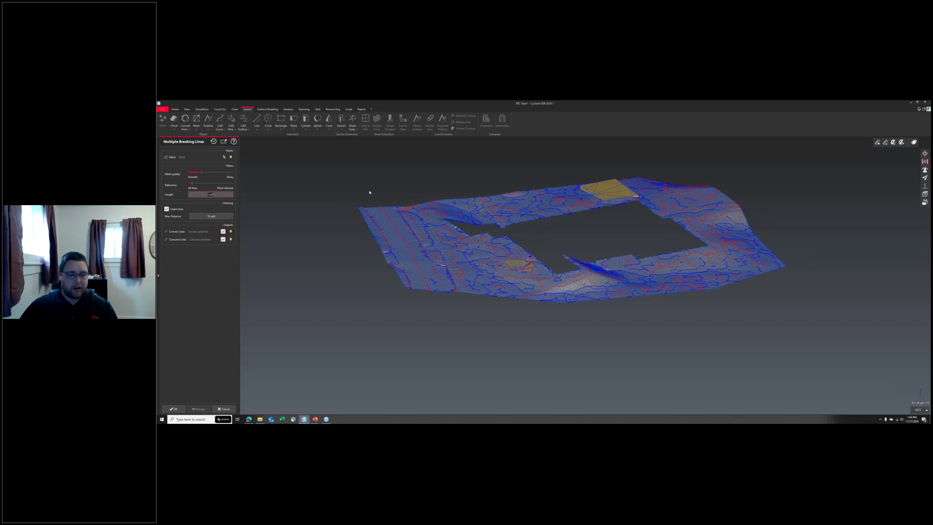
text(5)
key(Return)
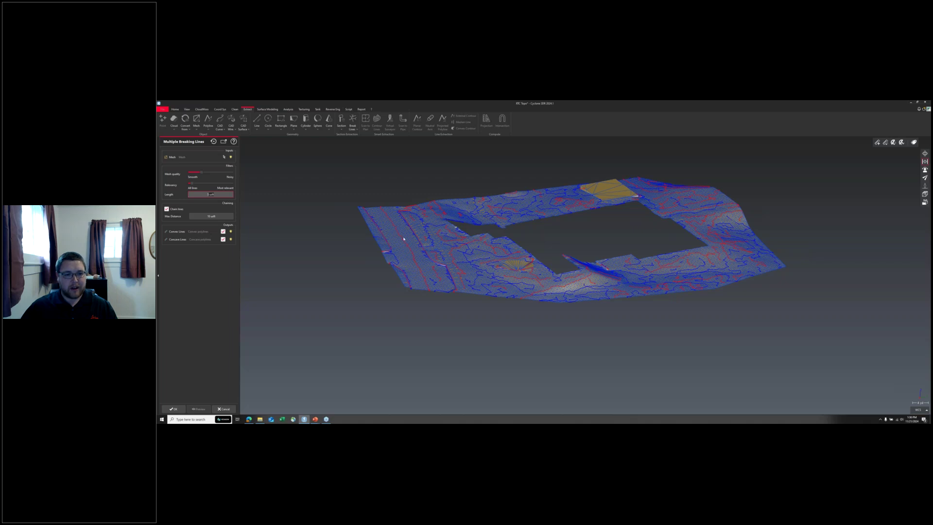
scroll(404, 241, up, 1)
scroll(404, 241, up, 5)
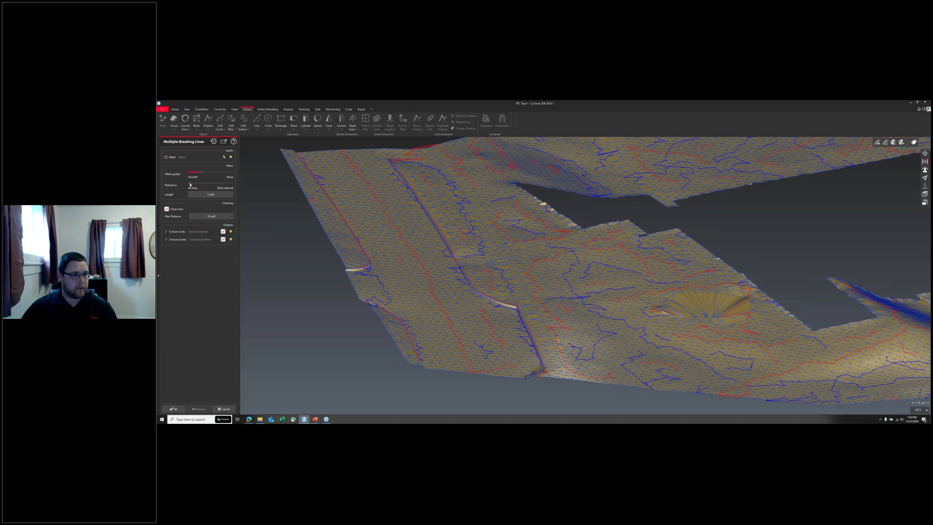
click(190, 185)
click(199, 410)
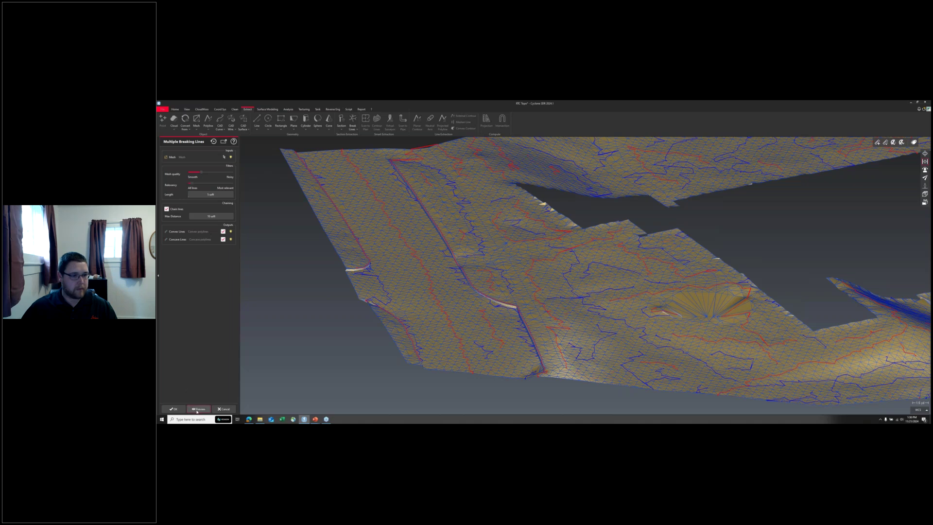
click(173, 409)
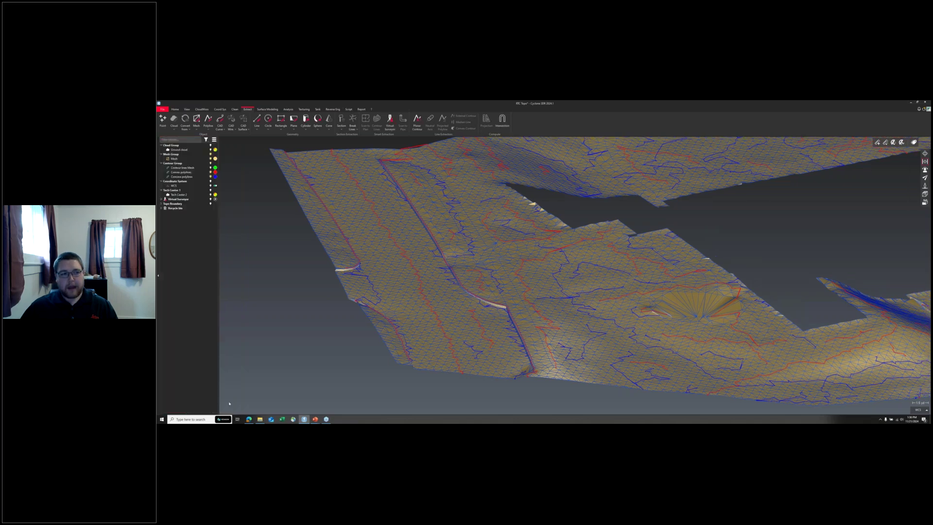
Step: Smooth the convex and concave polylines together with the Hard smooth type and inspect them on the mesh
middle_drag(501, 237, 455, 220)
click(183, 173)
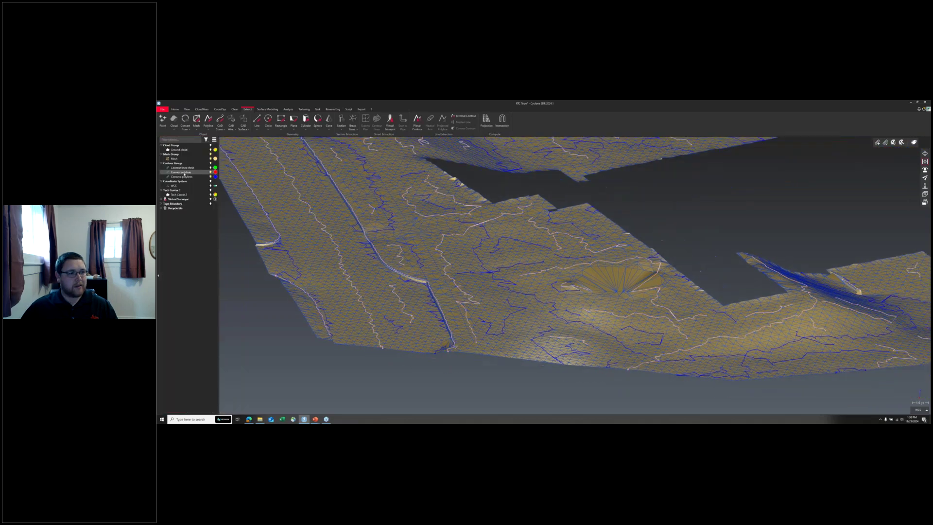
ctrl+click(181, 176)
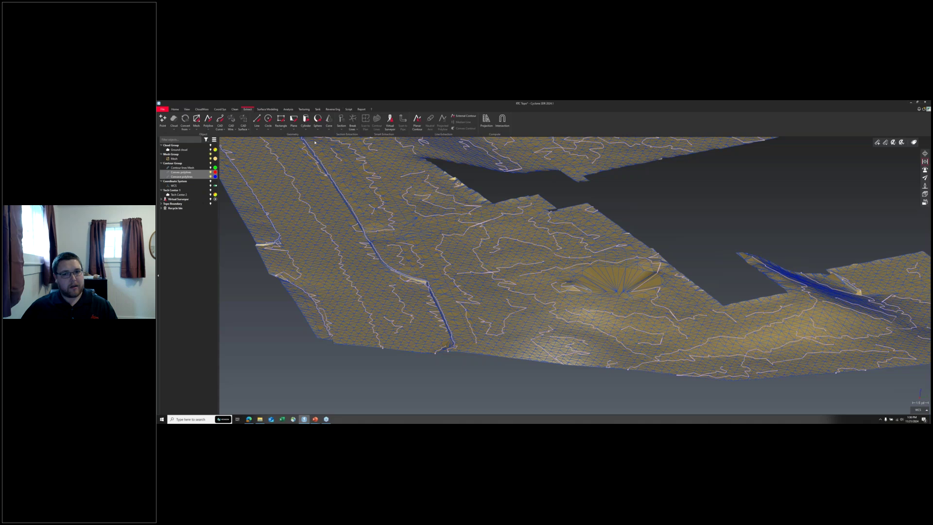
click(235, 108)
click(431, 129)
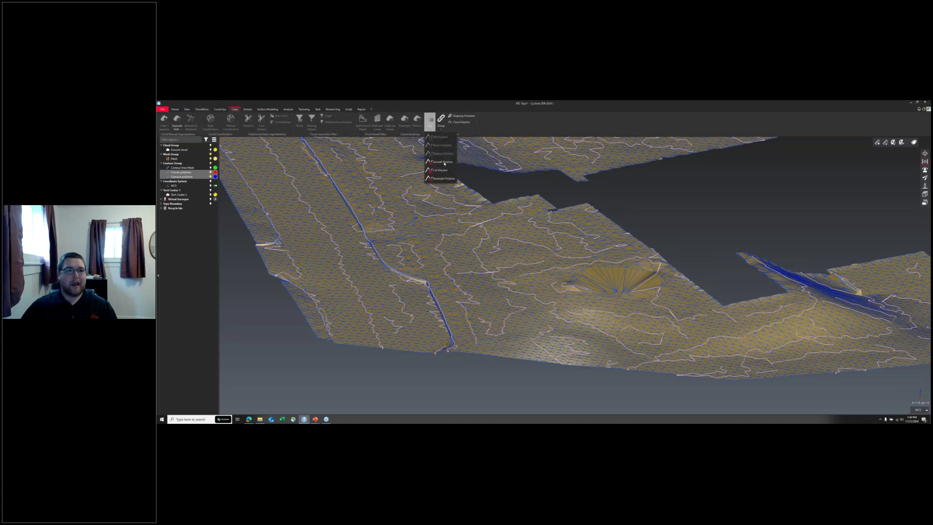
click(452, 176)
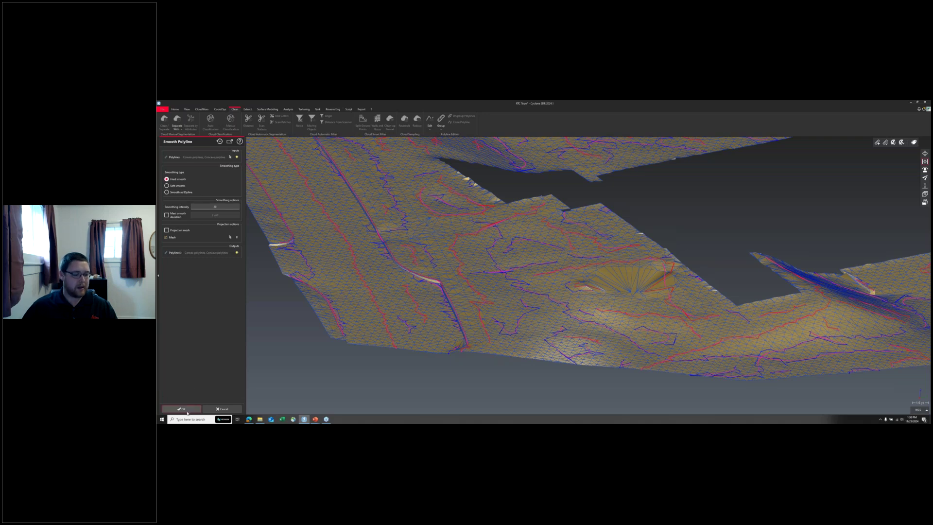
click(182, 409)
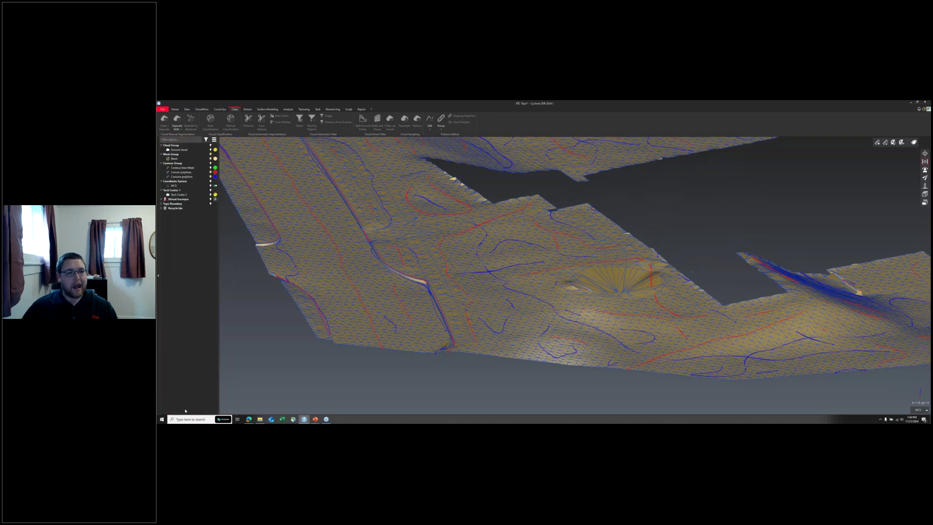
scroll(430, 321, up, 3)
mouse_move(430, 320)
mouse_down()
mouse_move(575, 363)
mouse_move(770, 277)
mouse_up()
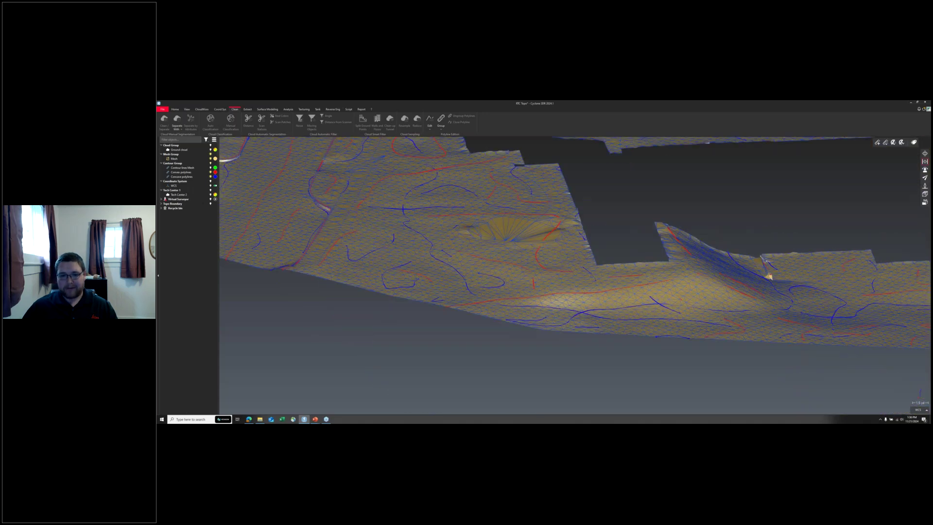
Step: Examine the smoothed convex polylines against the concave ones across the slopes, curb lines and whole extent of the mesh
scroll(769, 276, down, 5)
click(520, 280)
scroll(520, 280, up, 5)
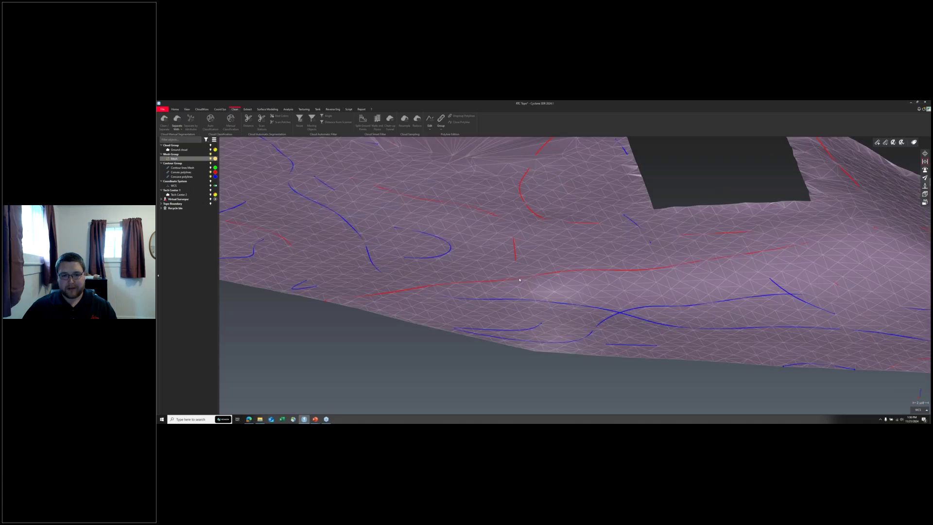
click(520, 280)
drag(520, 280, 456, 286)
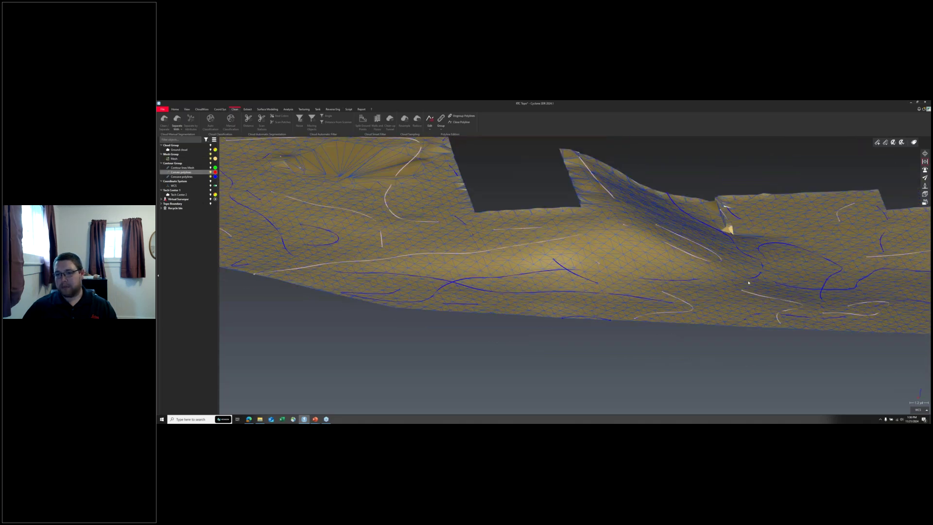
drag(748, 284, 501, 242)
scroll(627, 302, down, 5)
click(484, 303)
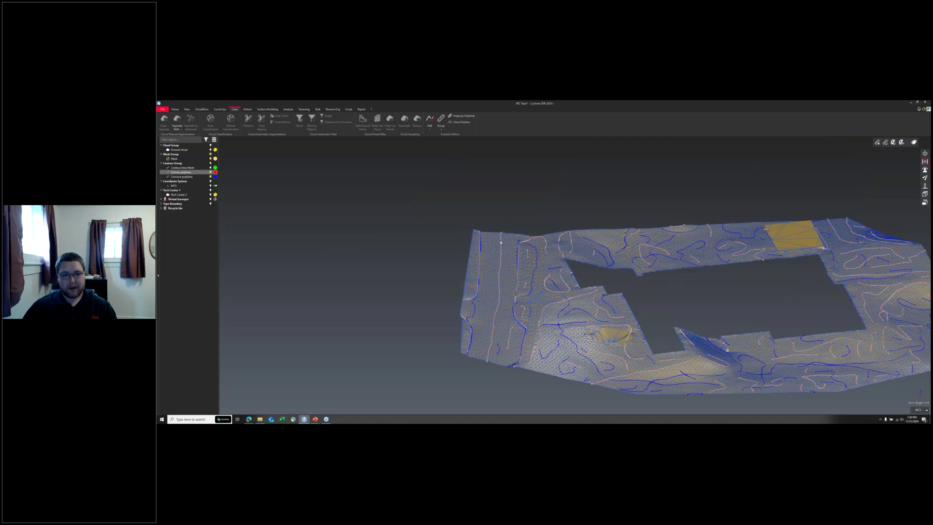
click(501, 242)
scroll(602, 265, down, 3)
click(602, 265)
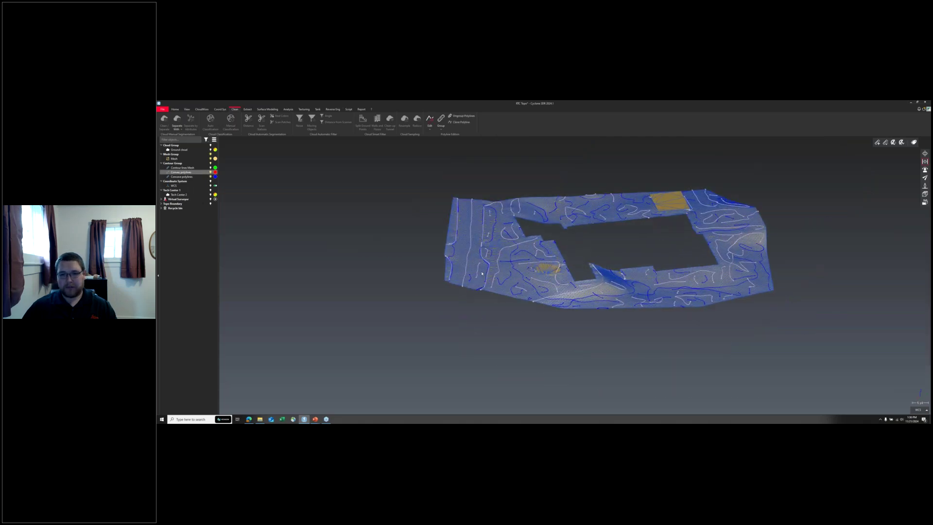
scroll(440, 263, up, 5)
drag(440, 263, 527, 151)
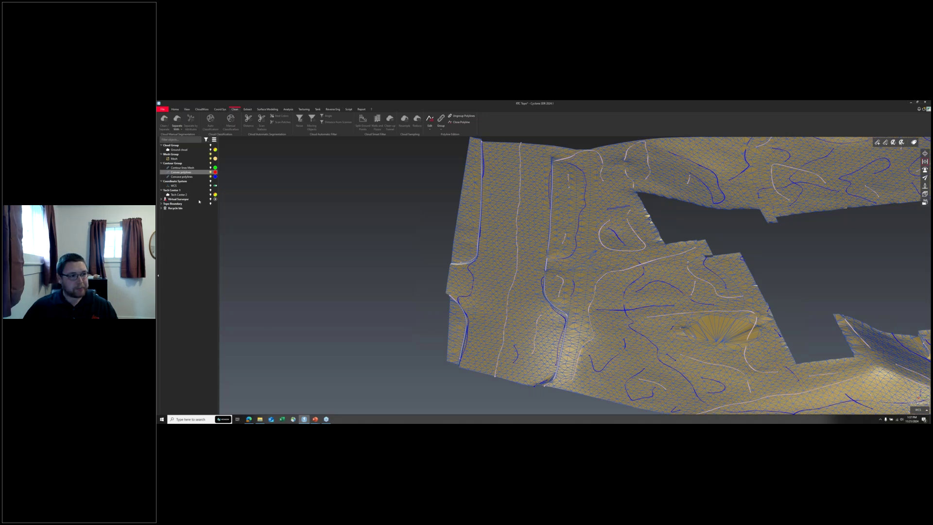
Step: Hide the convex and concave polylines so only the mesh is displayed
click(210, 174)
click(209, 174)
click(210, 176)
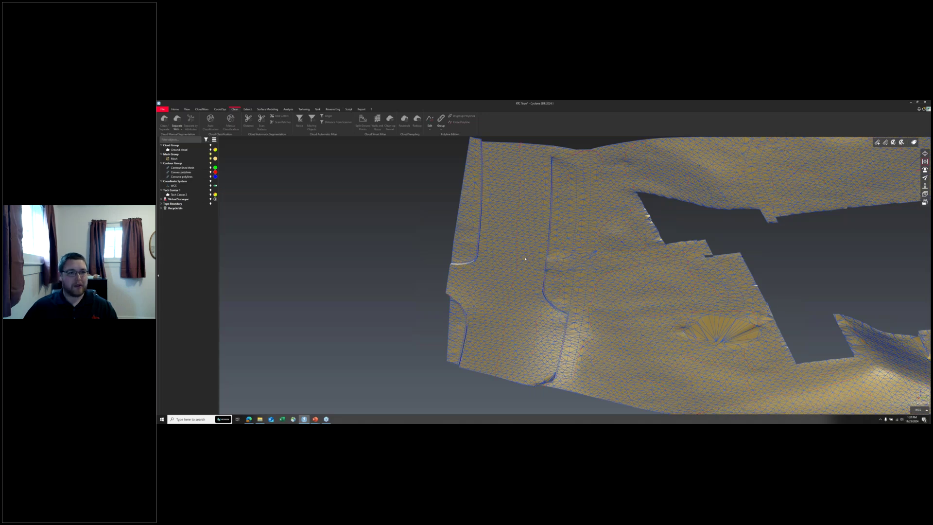
Step: Try to trace a single breaking line on the mesh by picking points along the crest of the mound beside the building cutout
click(525, 259)
click(248, 109)
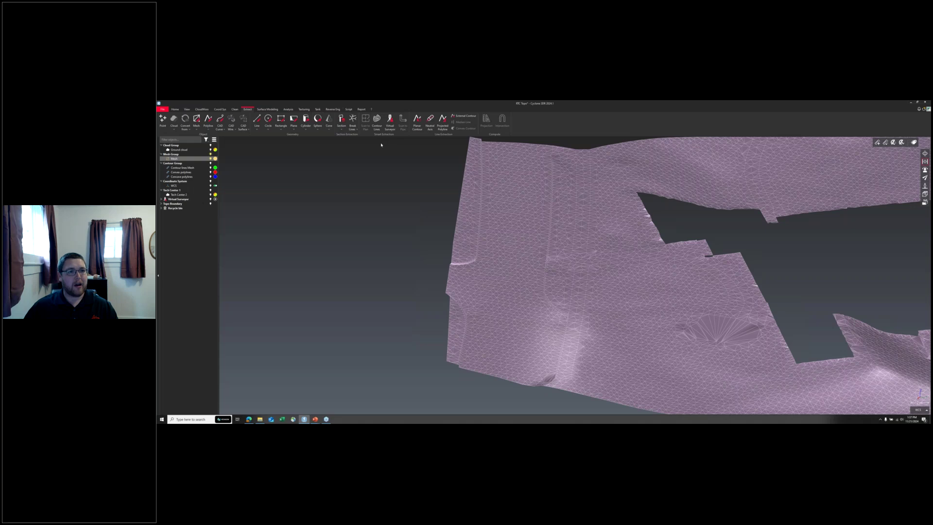
click(352, 131)
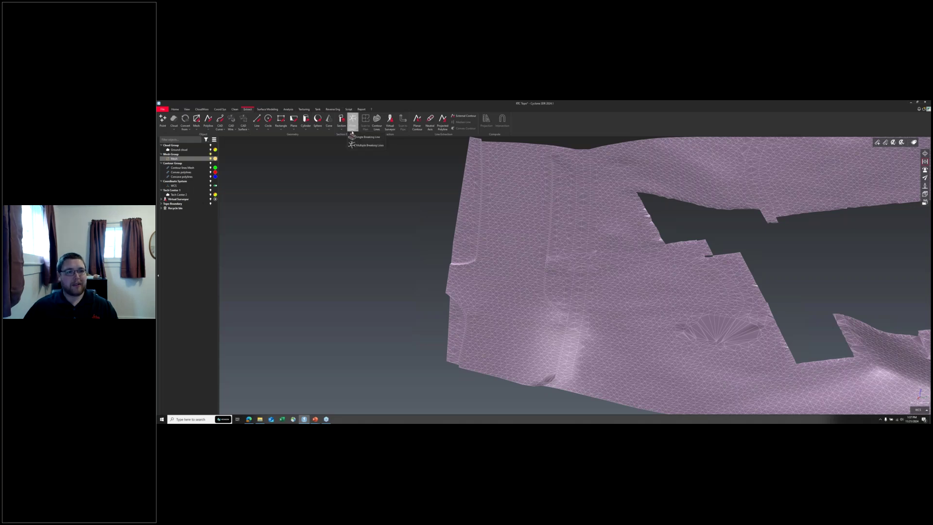
click(367, 137)
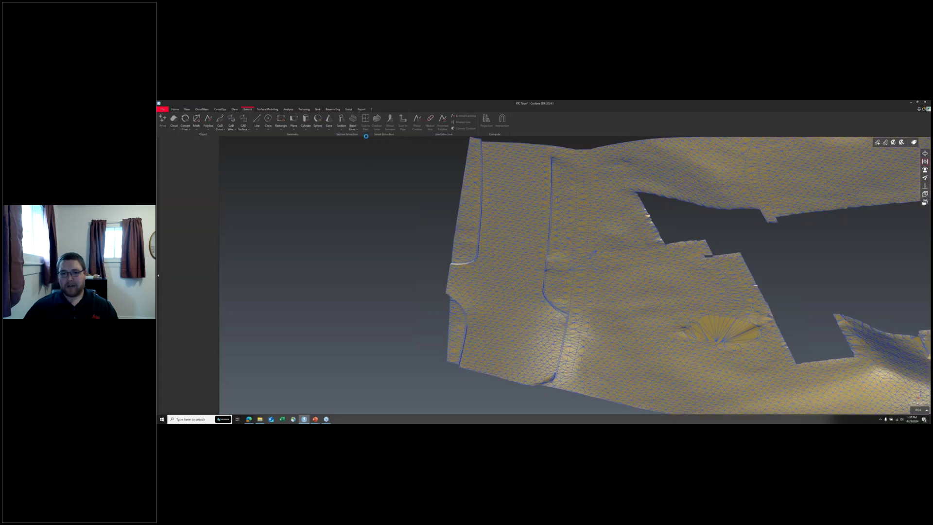
drag(608, 292, 466, 208)
click(466, 207)
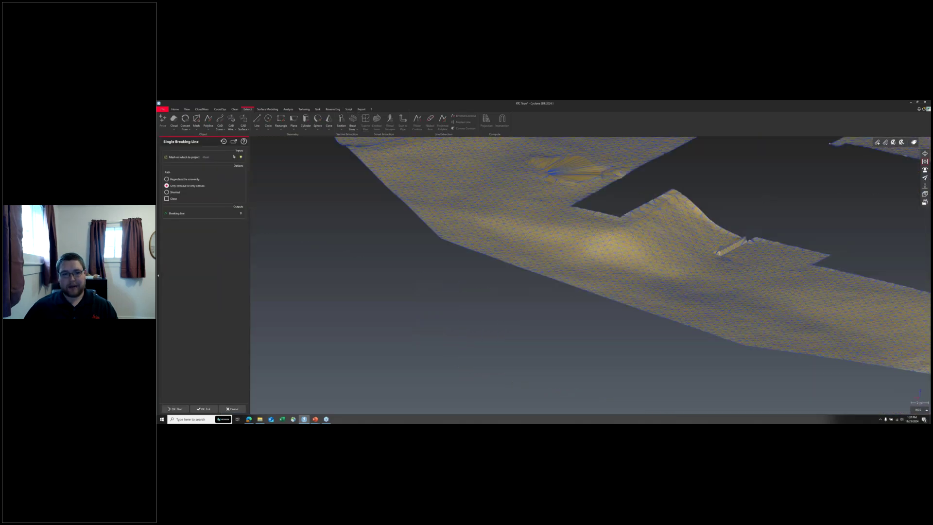
click(589, 228)
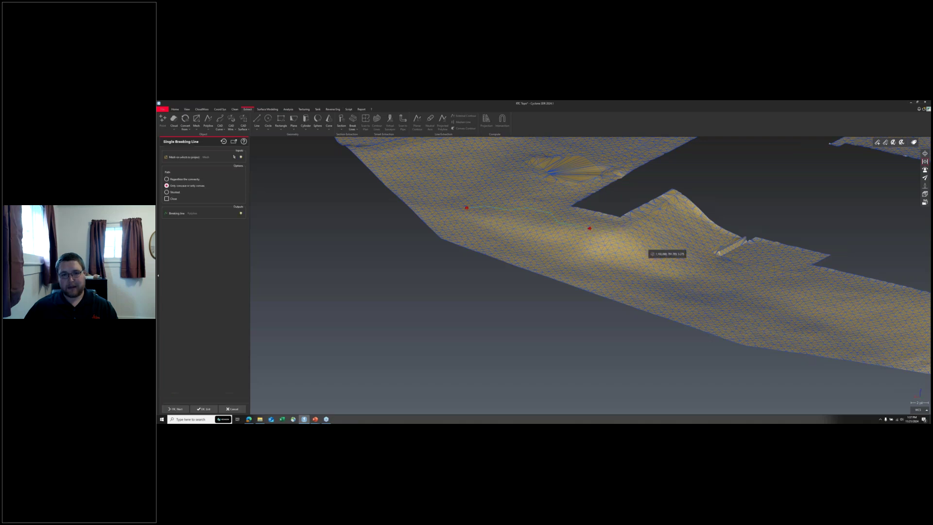
click(493, 215)
click(562, 228)
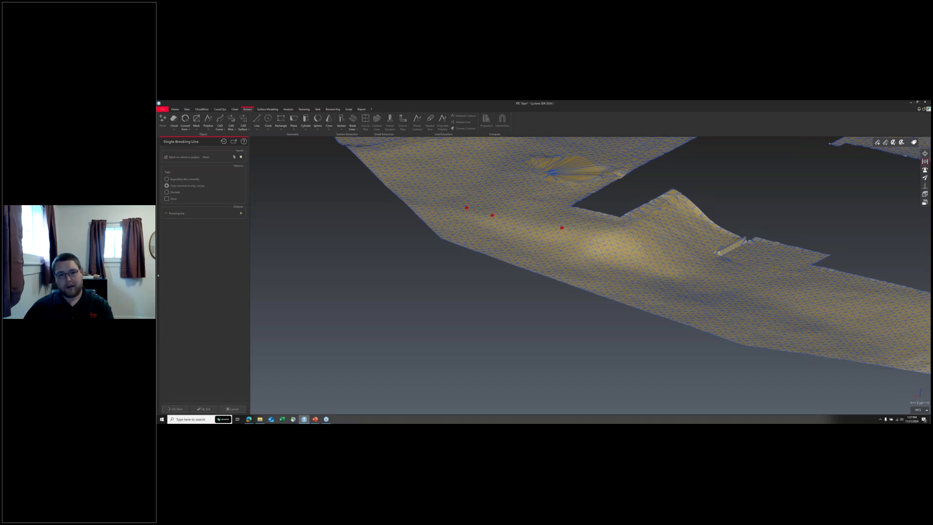
click(600, 234)
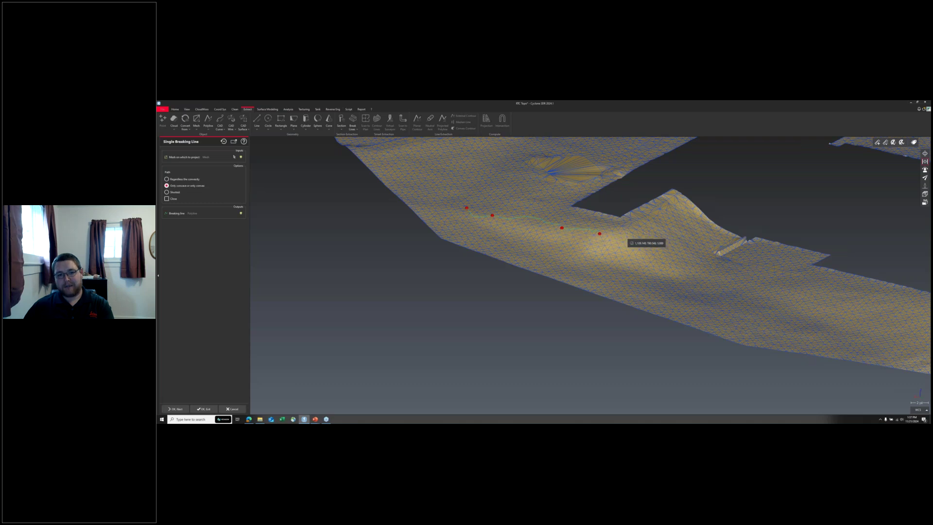
click(627, 228)
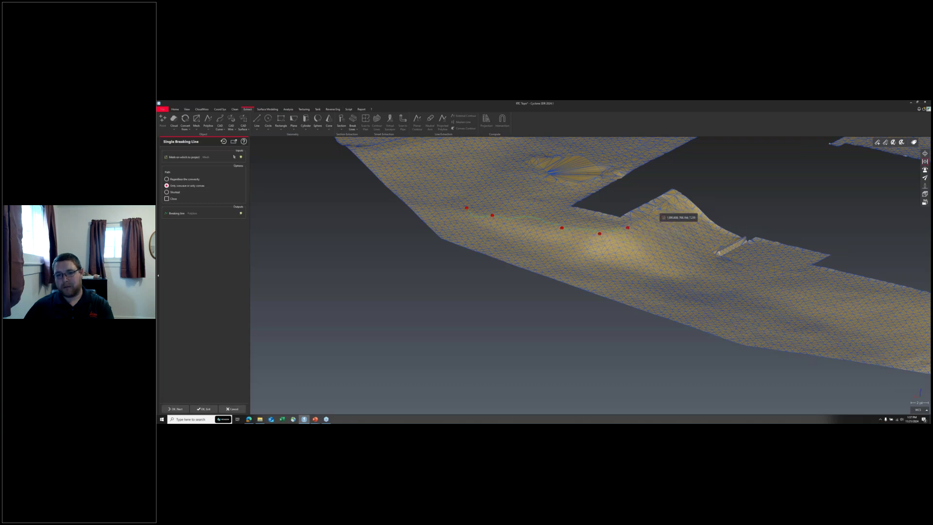
click(649, 220)
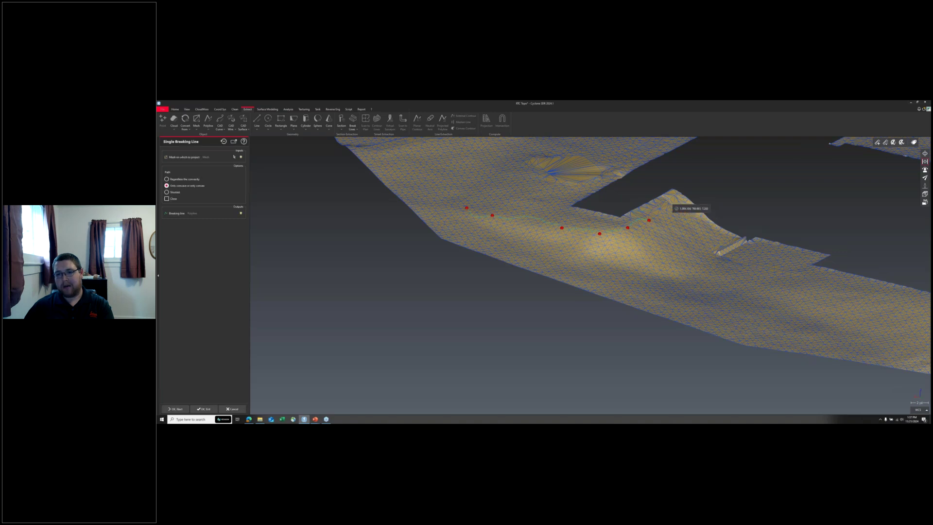
key(Escape)
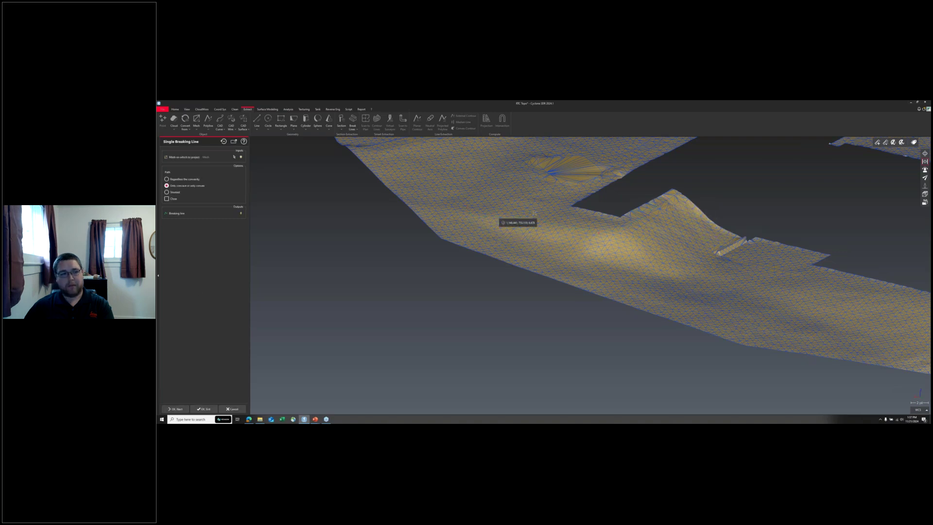
Step: Try to trace a single breaking line across the upper edge of the steep bank beside the road, and cancel the command
scroll(544, 219, up, 1)
drag(544, 220, 519, 229)
click(519, 229)
click(541, 237)
click(570, 240)
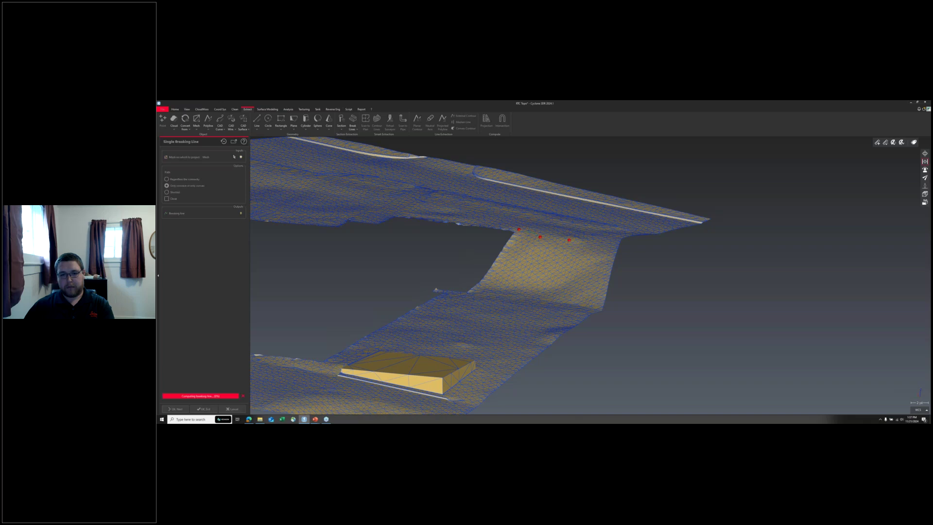
click(582, 243)
click(602, 247)
click(614, 249)
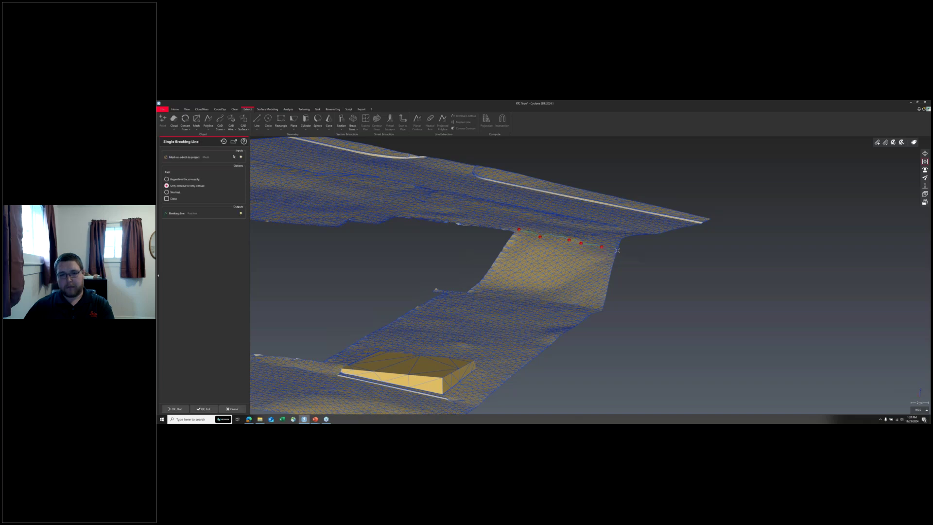
drag(587, 263, 535, 291)
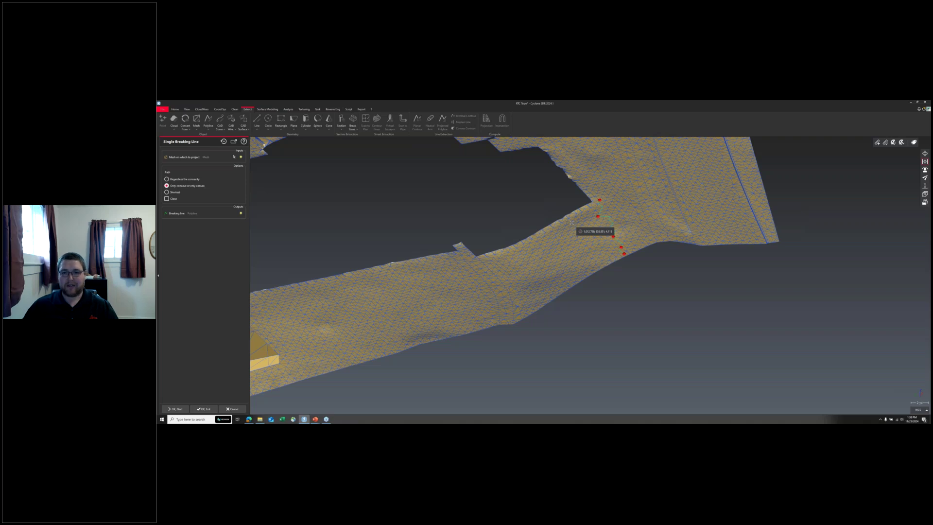
click(233, 410)
Step: Show the contour lines over the whole mesh again
scroll(258, 322, up, 3)
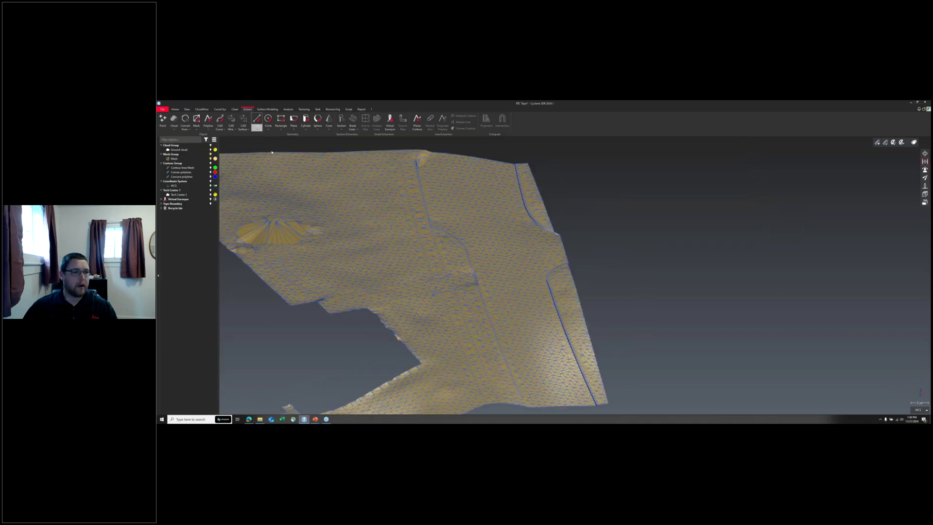
click(450, 320)
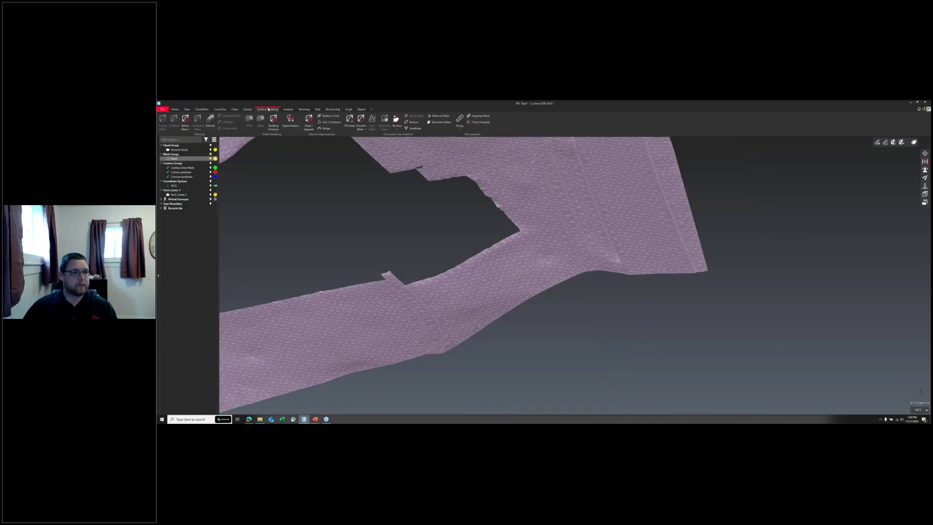
click(186, 263)
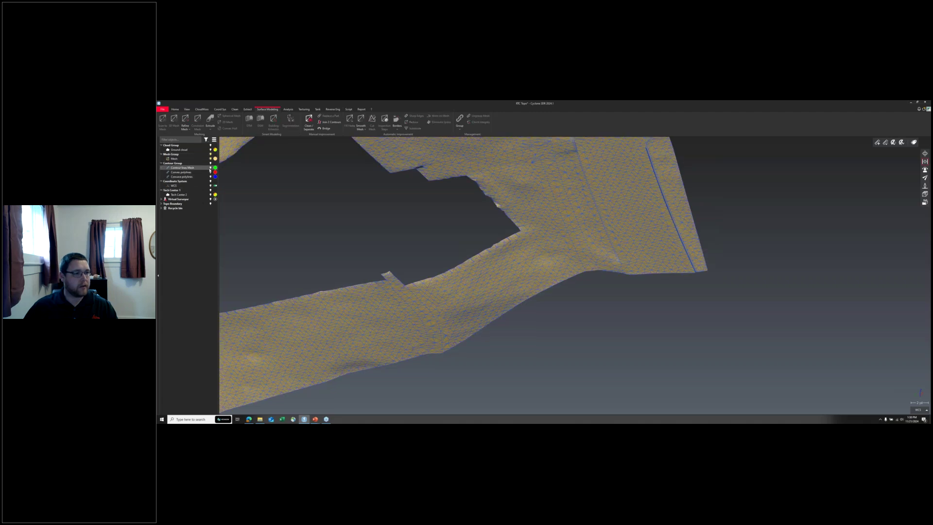
click(211, 172)
scroll(462, 277, down, 5)
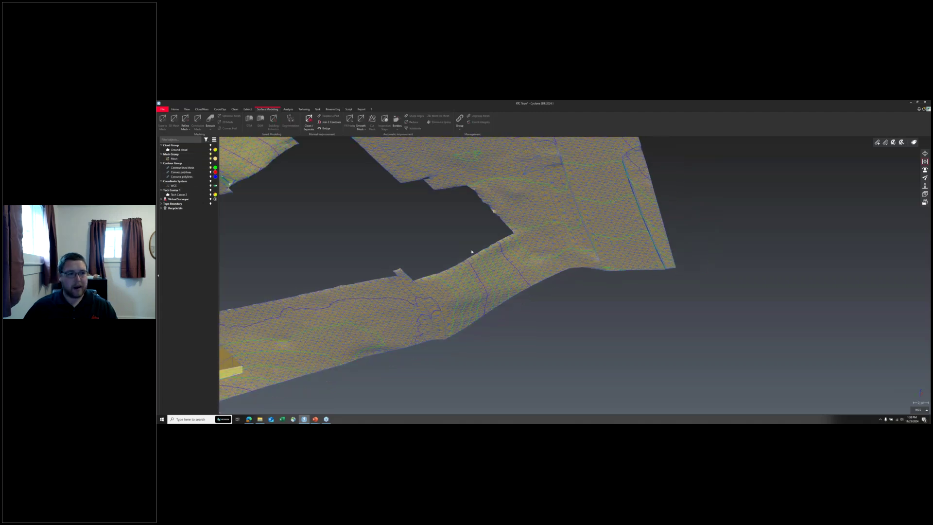
click(182, 168)
ctrl+click(211, 177)
right_click(195, 168)
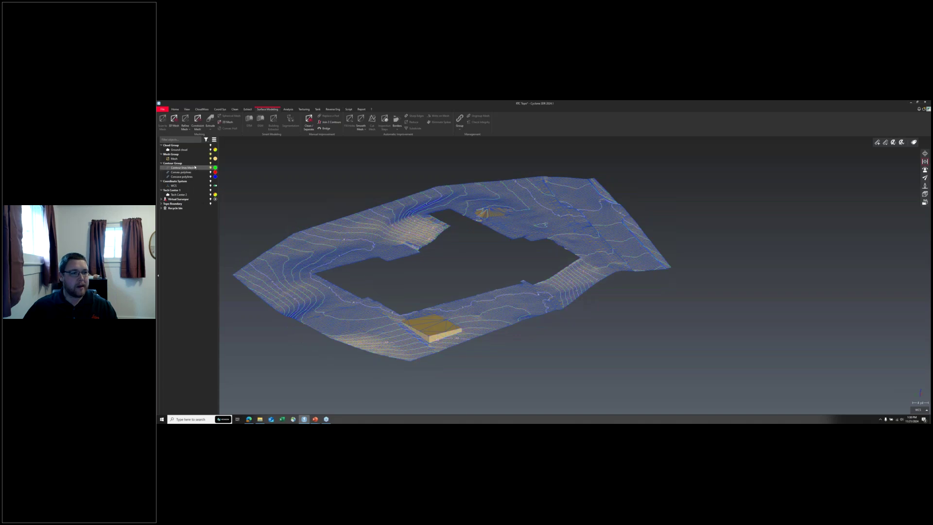
mouse_move(229, 217)
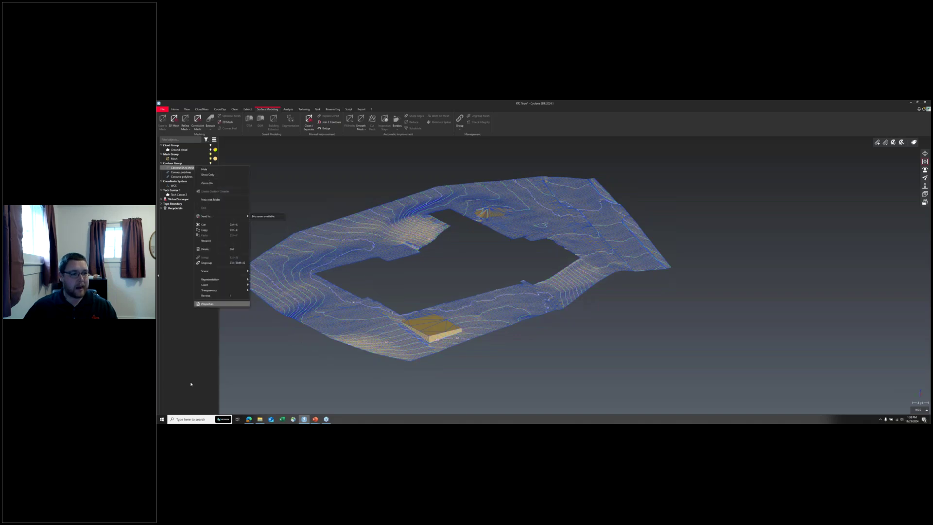
click(272, 292)
Step: Search the computer for civil and launch Civil 3D 2023 Imperial
click(184, 419)
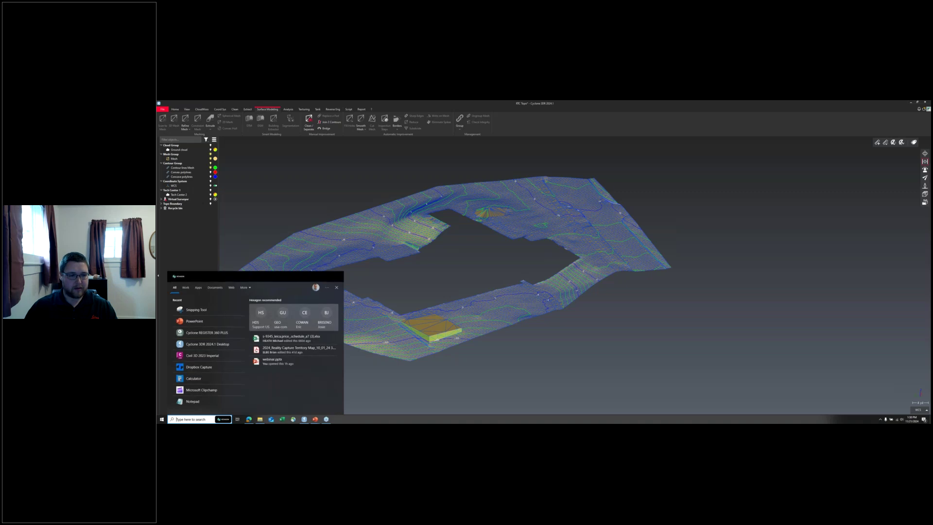
text(civil)
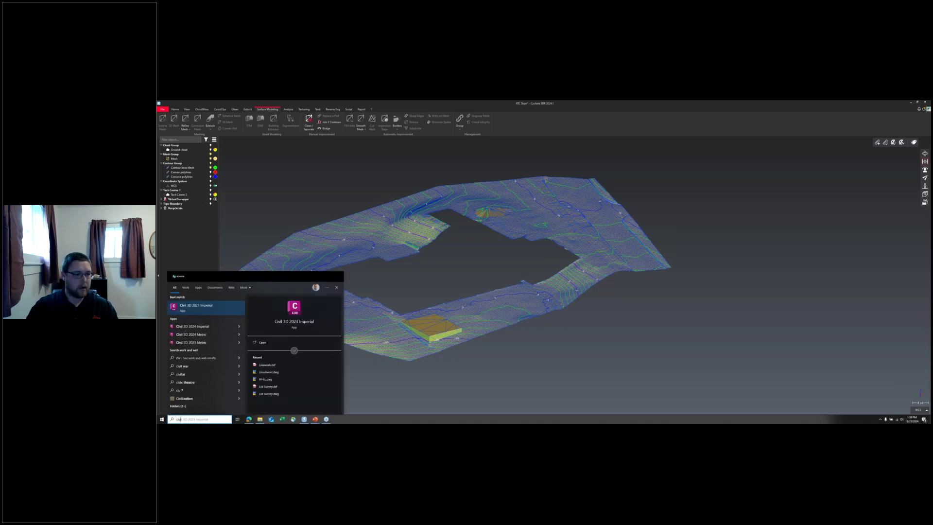
key(Return)
click(460, 101)
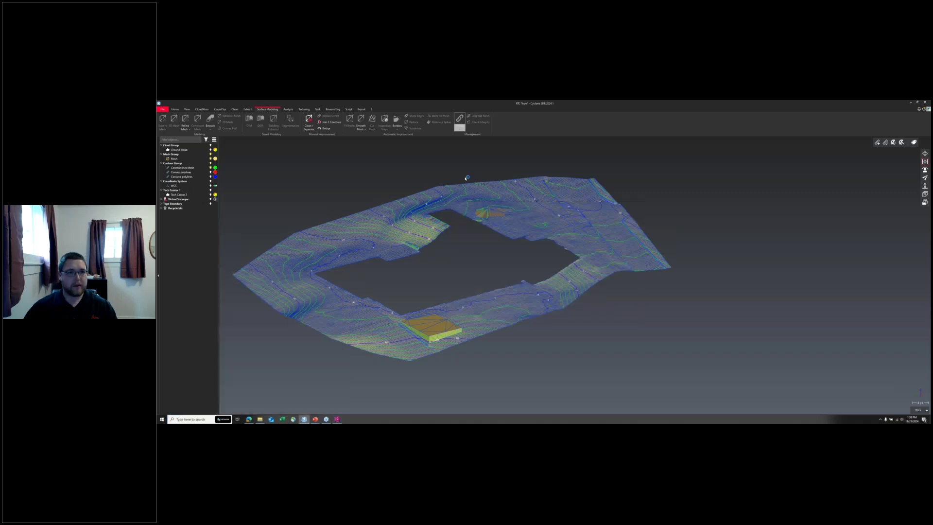
Step: Review the contoured mesh from above, and switch to the PowerPoint slide show at the Creating Contours slide
mouse_move(423, 274)
mouse_down()
mouse_move(431, 290)
mouse_move(404, 249)
mouse_up()
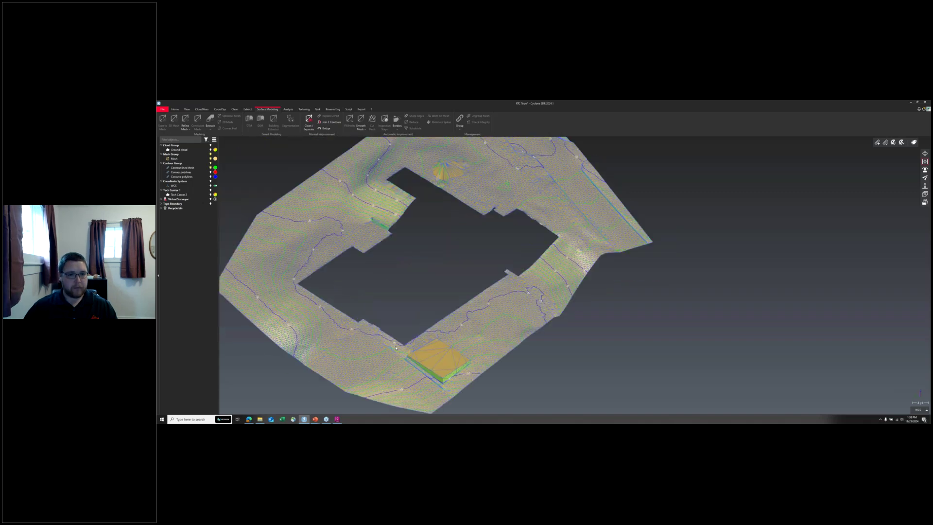
click(304, 419)
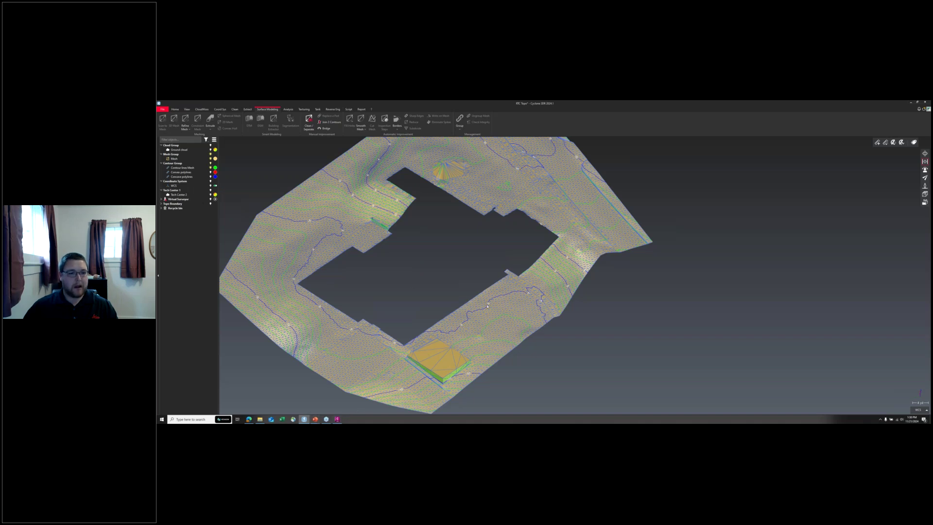
middle_drag(488, 306, 464, 273)
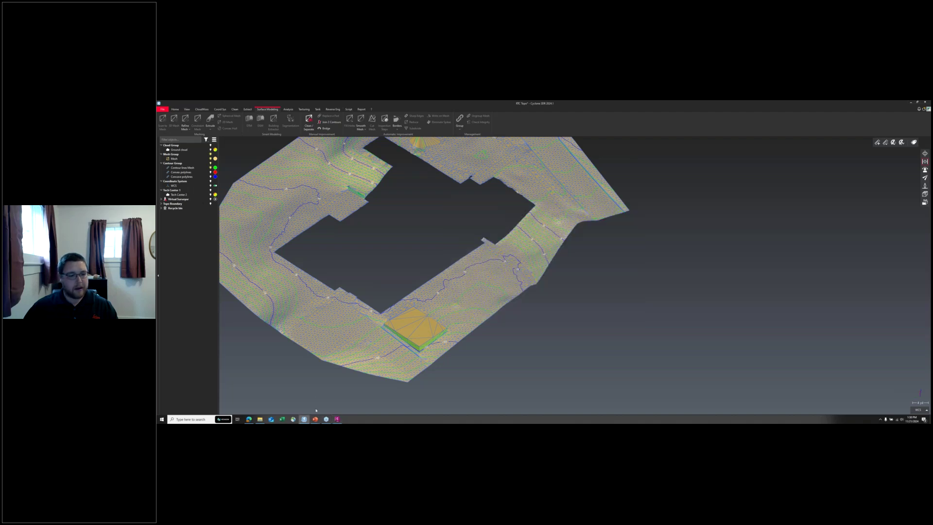
mouse_move(316, 420)
click(339, 402)
key(Right)
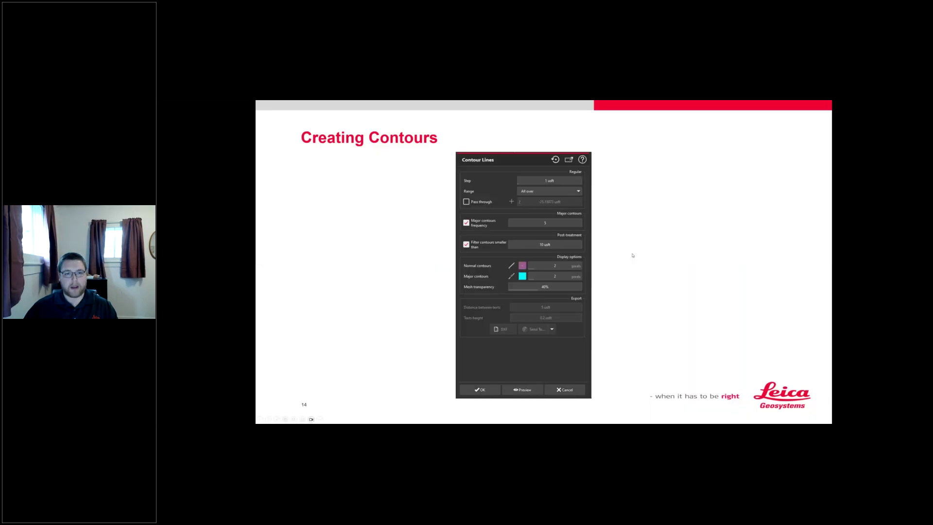
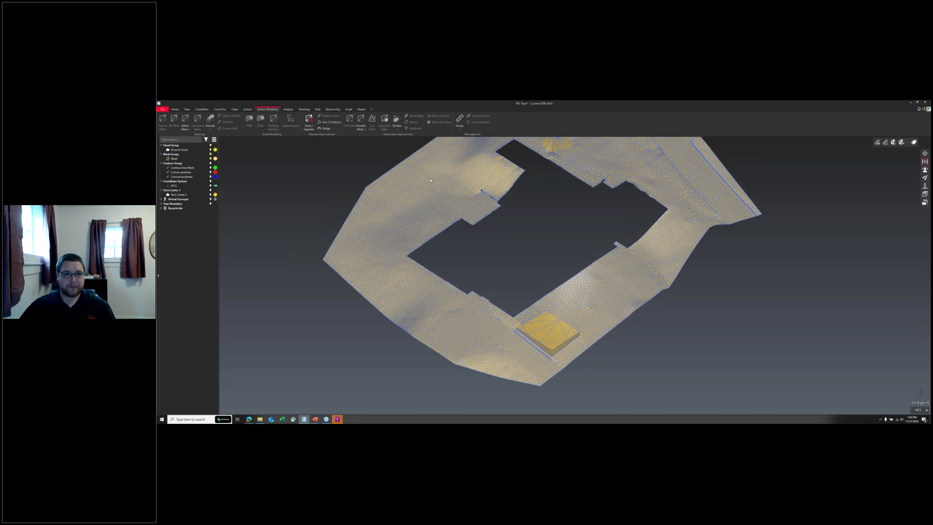
Step: Preview a deviation-controlled reduction of the ground mesh with sharp edges preserved, and check the triangle reduction rate
click(417, 124)
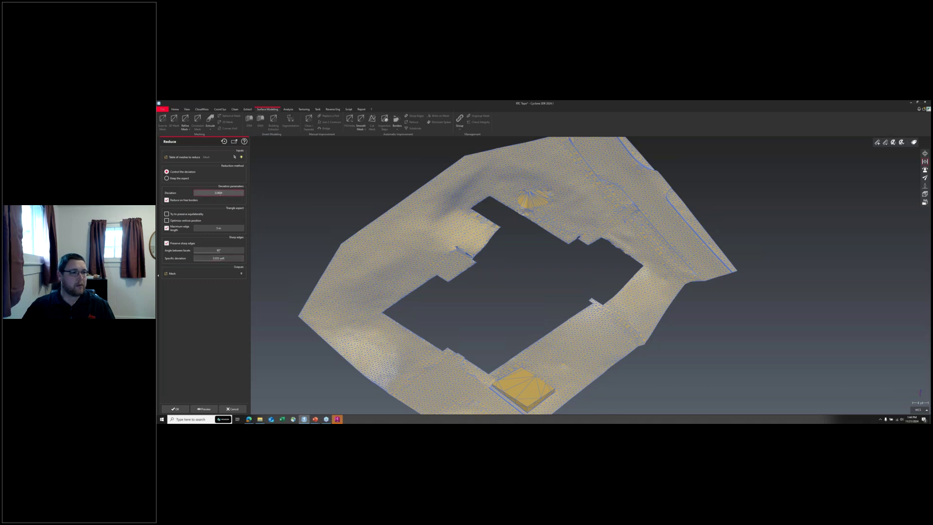
click(219, 250)
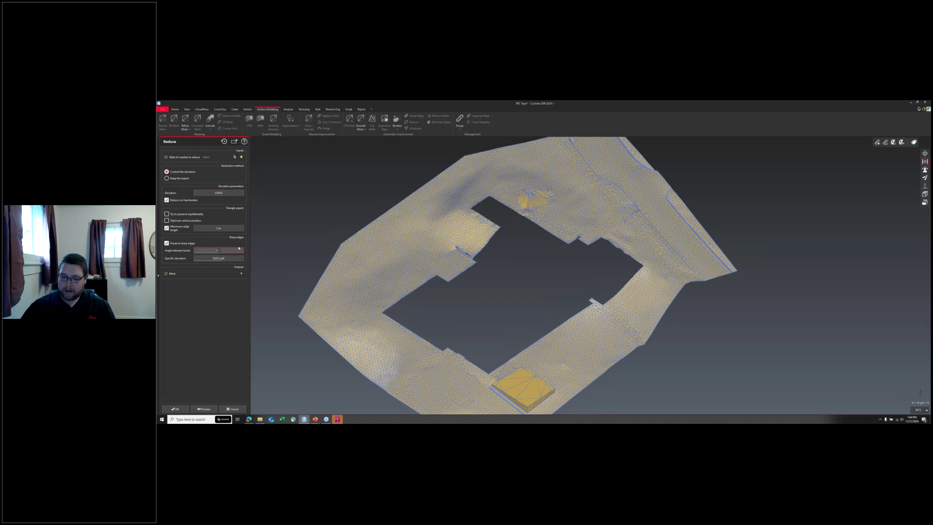
key(Return)
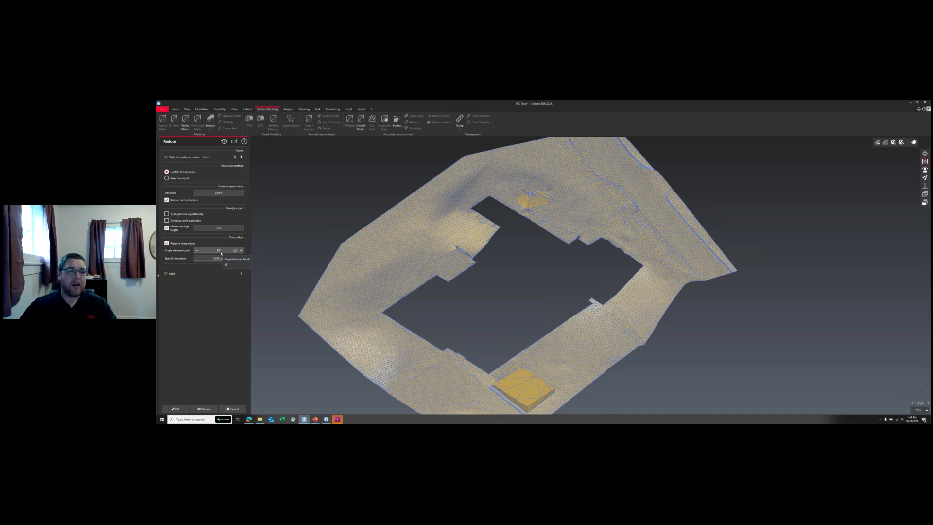
click(204, 409)
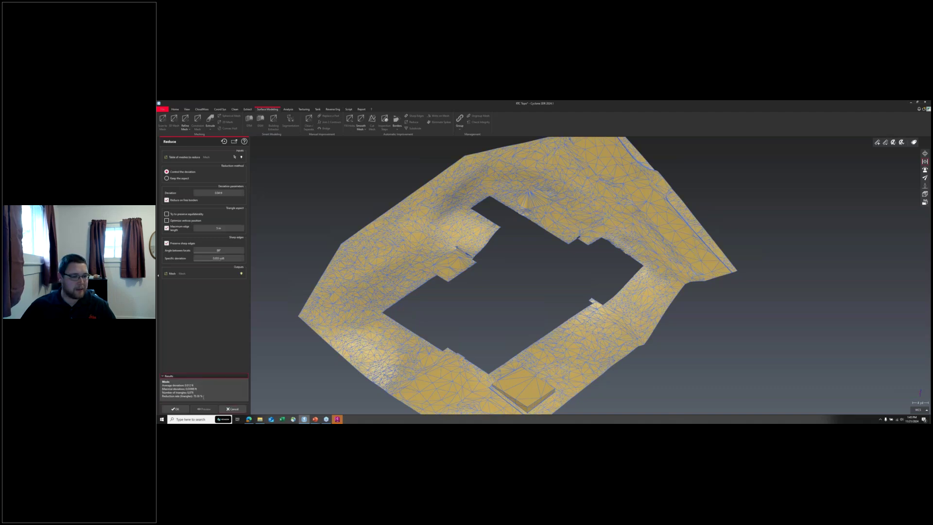
drag(202, 396, 185, 396)
click(196, 392)
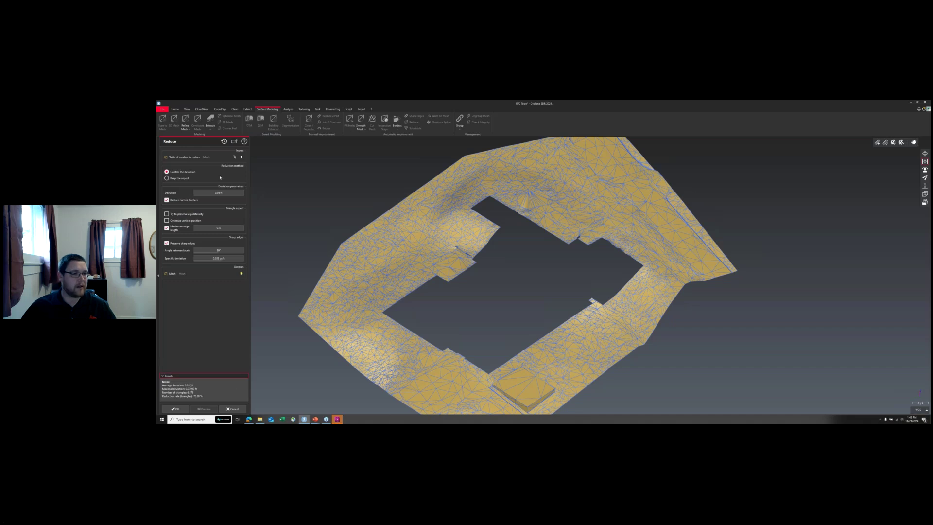
Step: Increase the allowed deviation of the reduction and apply it to the ground mesh
click(219, 193)
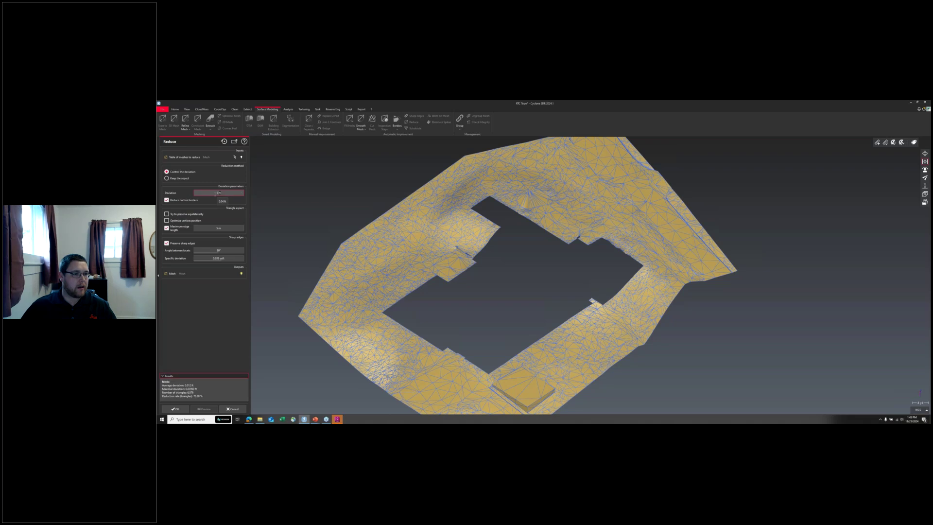
key(Return)
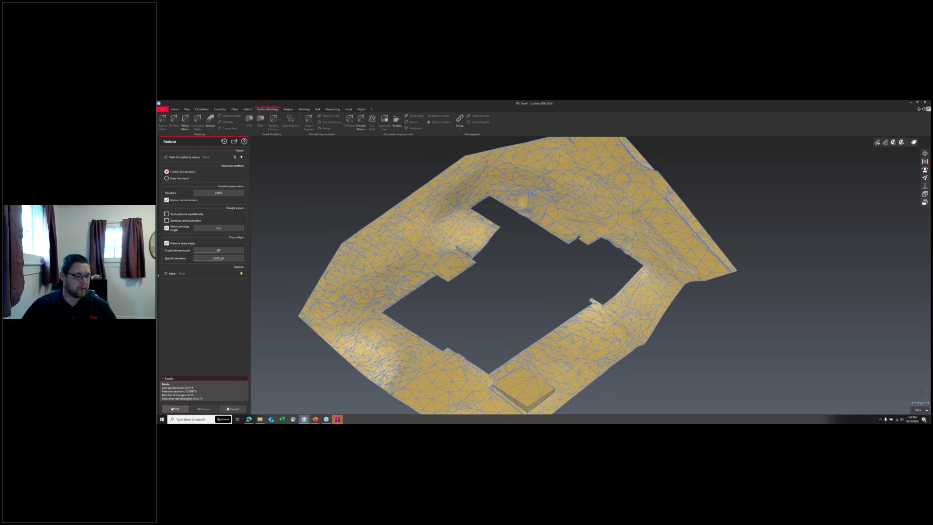
click(175, 409)
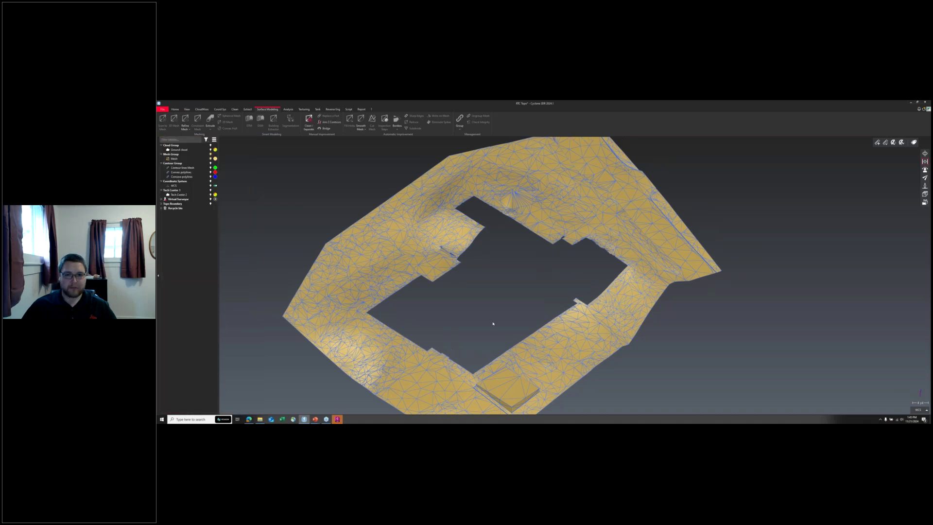
Step: Examine the reduced mesh up close along the curb and its curved section beside the road
click(561, 200)
scroll(571, 302, up, 5)
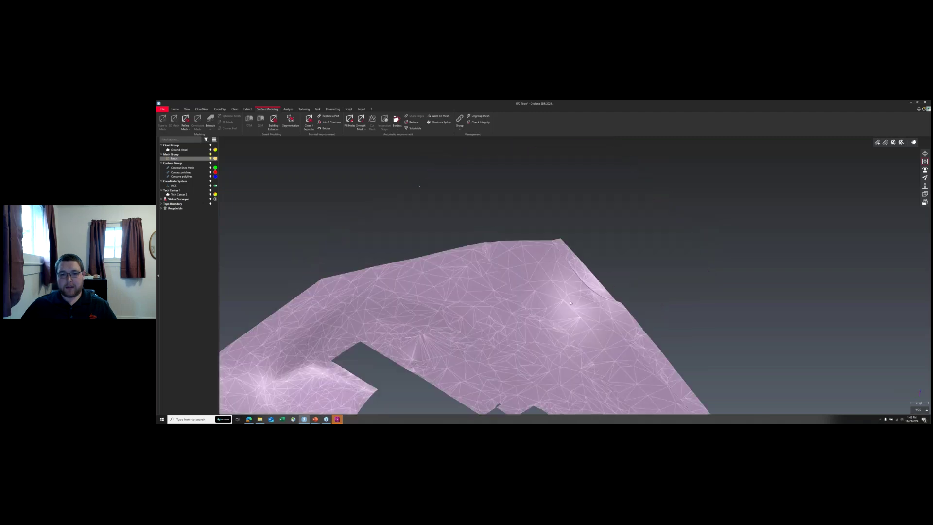
scroll(570, 302, up, 3)
mouse_move(635, 305)
mouse_down()
mouse_move(550, 302)
mouse_move(515, 271)
mouse_move(531, 284)
mouse_move(478, 310)
mouse_move(583, 243)
mouse_up()
drag(677, 202, 747, 219)
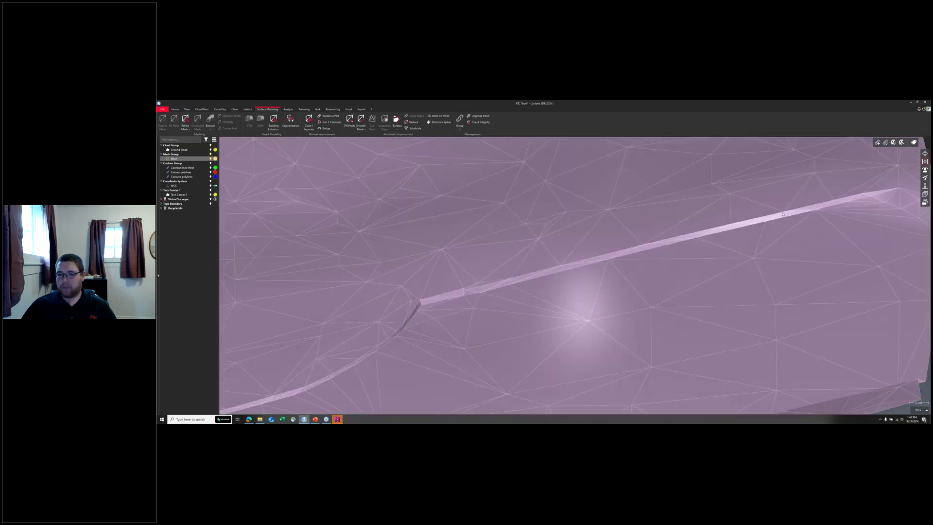
drag(680, 233, 501, 276)
right_drag(502, 277, 648, 249)
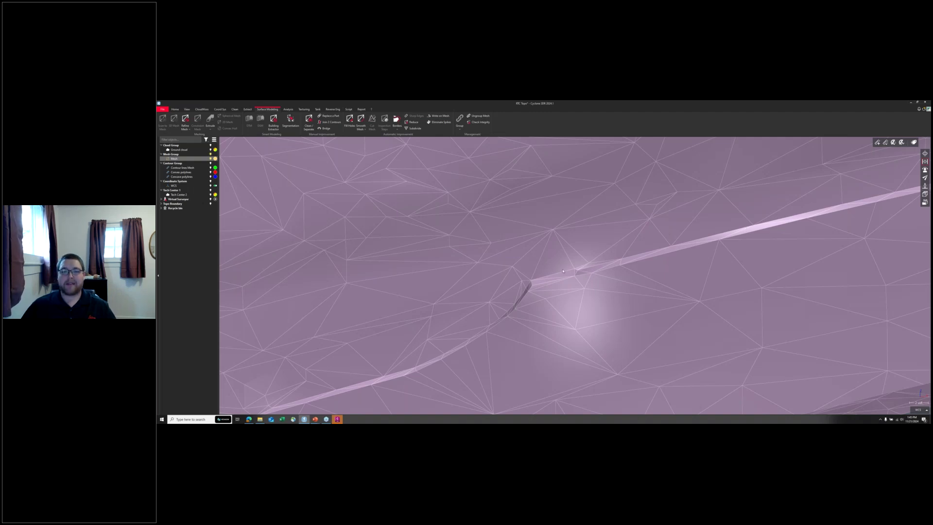
drag(563, 271, 450, 317)
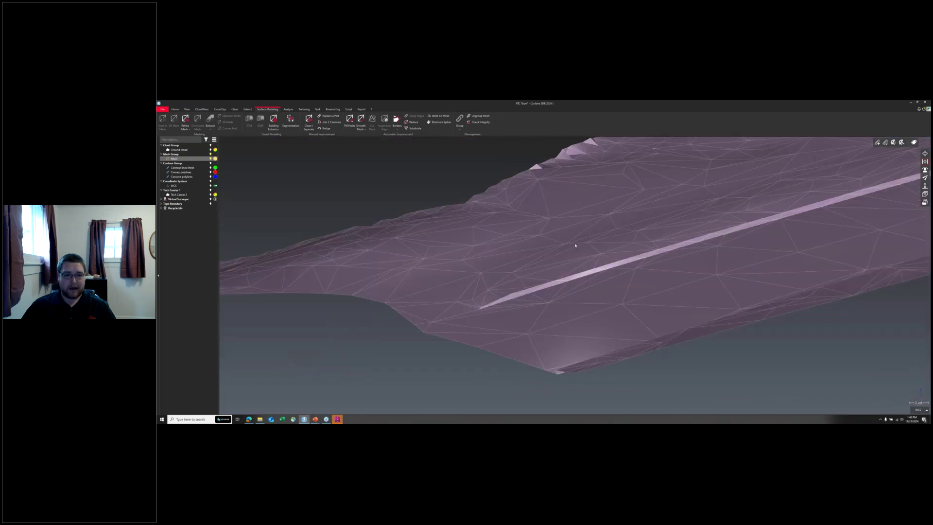
scroll(575, 245, down, 5)
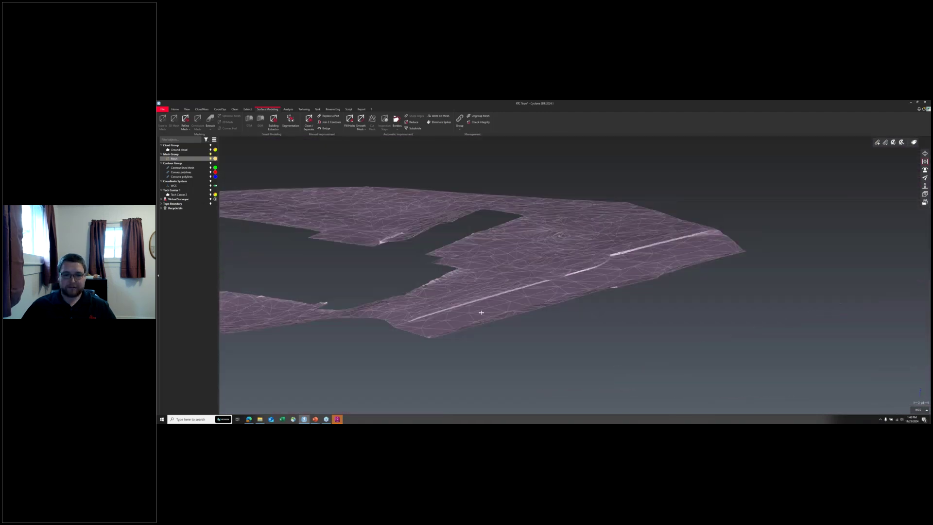
scroll(535, 293, up, 3)
drag(535, 292, 544, 243)
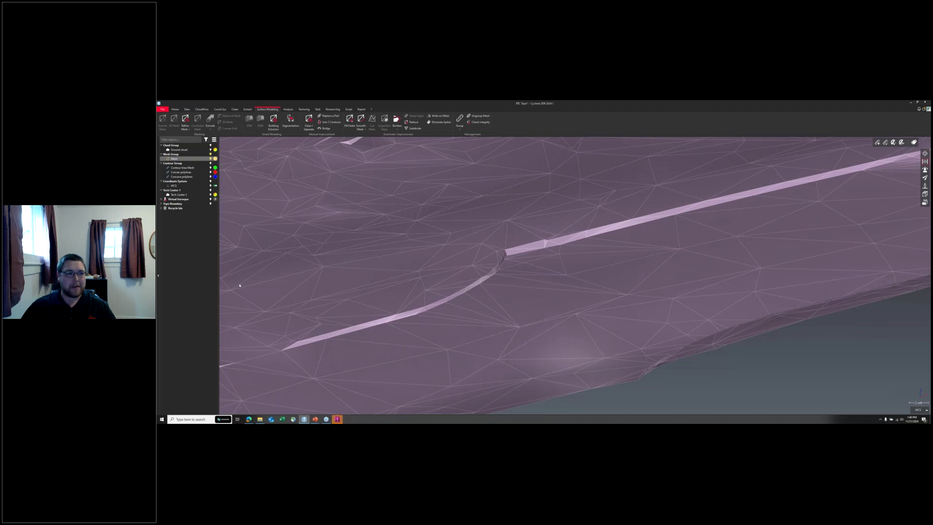
Step: Show the Virtual Surveyor linework and compare it with the reduced mesh along the curb
click(214, 199)
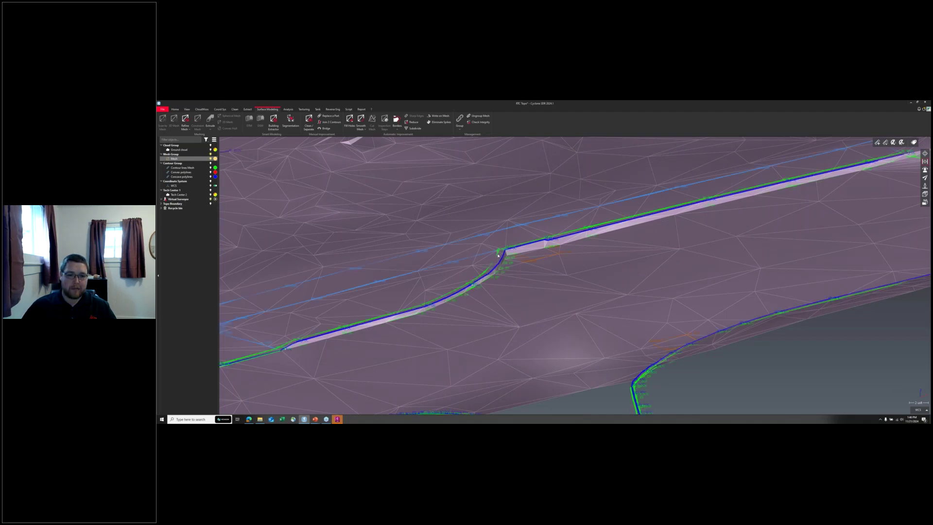
click(666, 353)
drag(602, 346, 652, 287)
scroll(668, 266, up, 5)
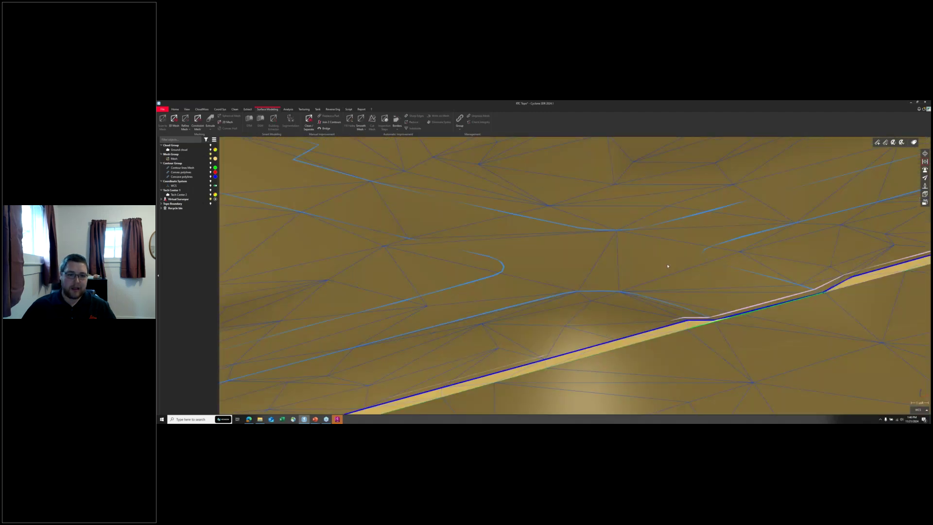
scroll(668, 266, down, 5)
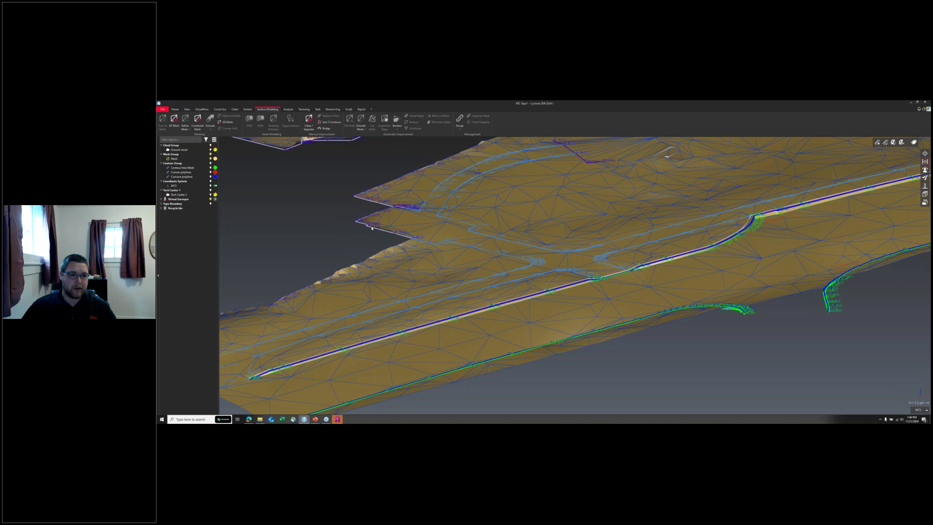
drag(511, 275, 463, 264)
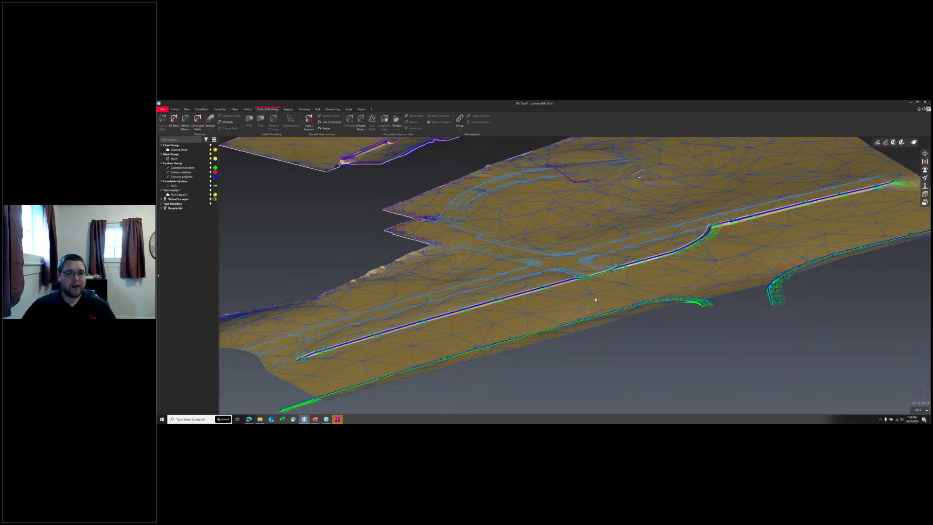
Step: Try to sharpen the reduced mesh along the curb lines with Sharp Edges, inspect the preview at the curve, and cancel
click(463, 264)
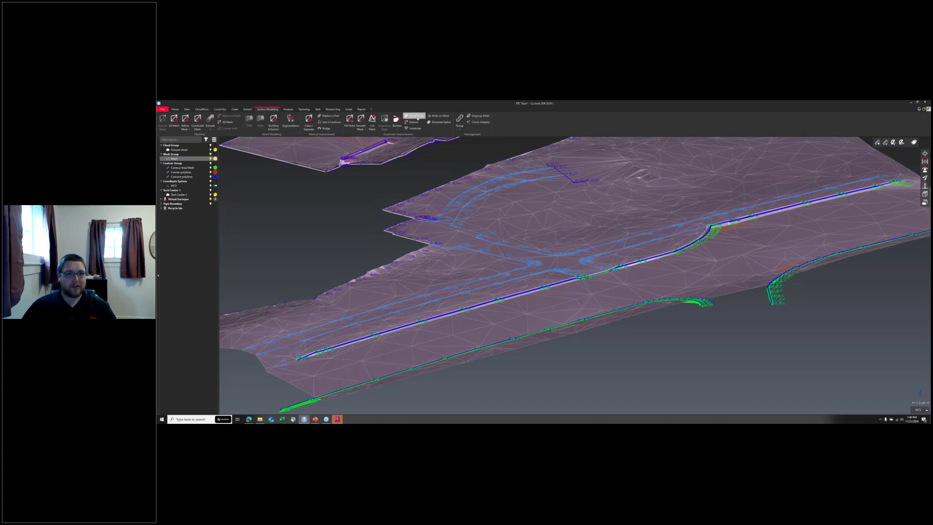
click(416, 116)
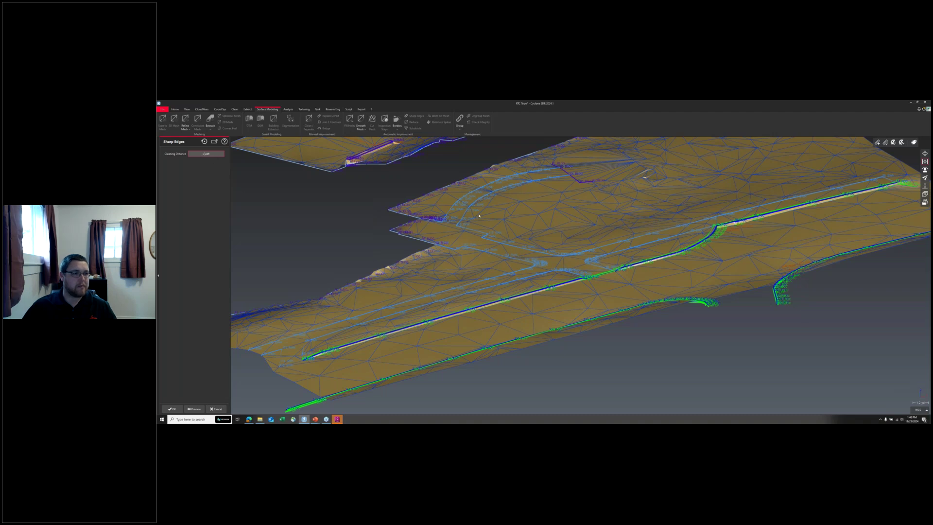
click(194, 409)
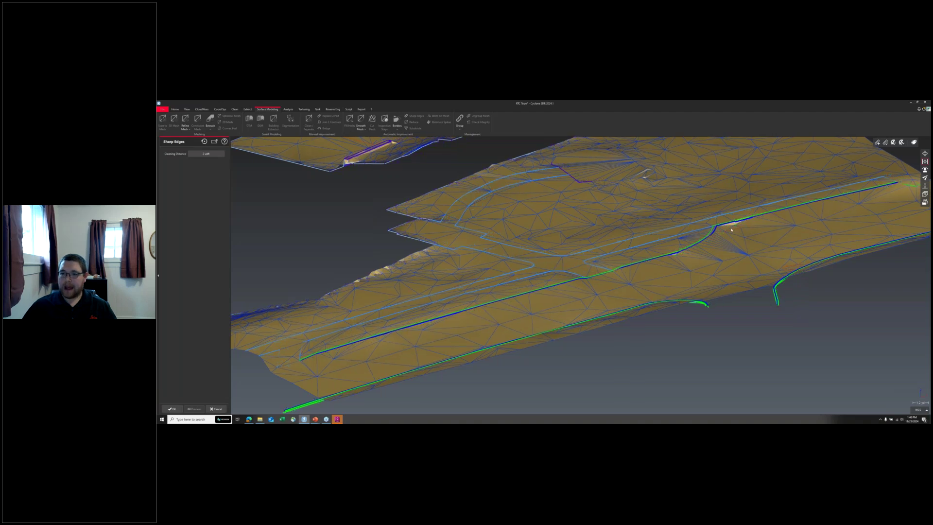
scroll(749, 227, up, 10)
right_drag(749, 227, 662, 229)
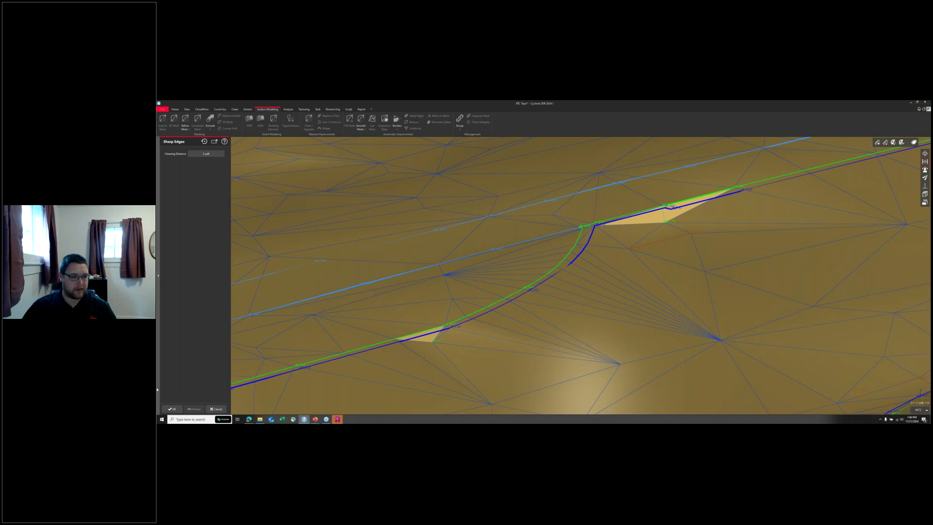
click(223, 410)
Step: Select the curb polylines and apply Sharp Edges along them on the reduced mesh after previewing the result
click(462, 318)
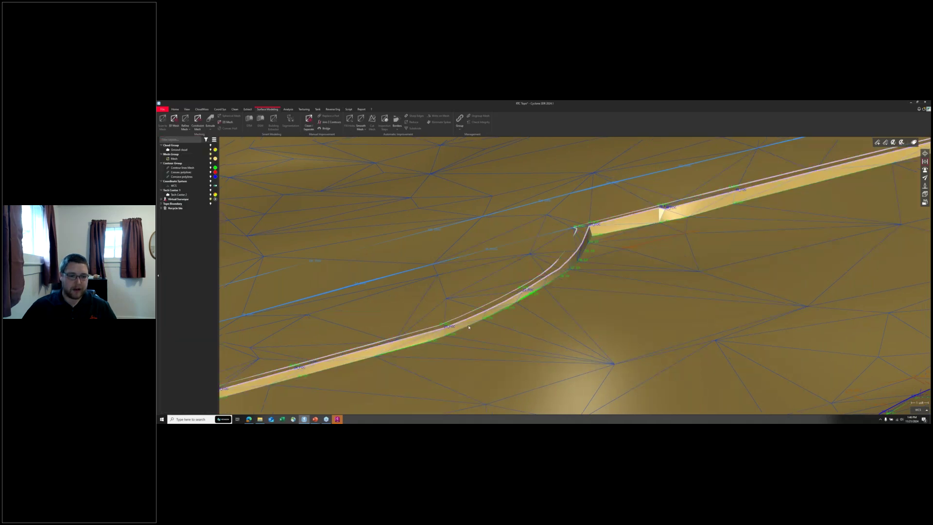
scroll(451, 305, down, 5)
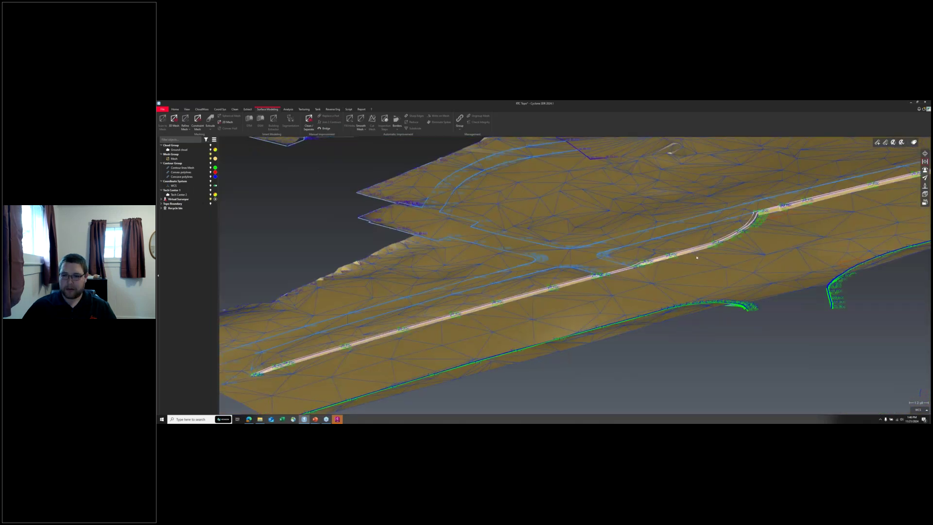
scroll(700, 255, up, 8)
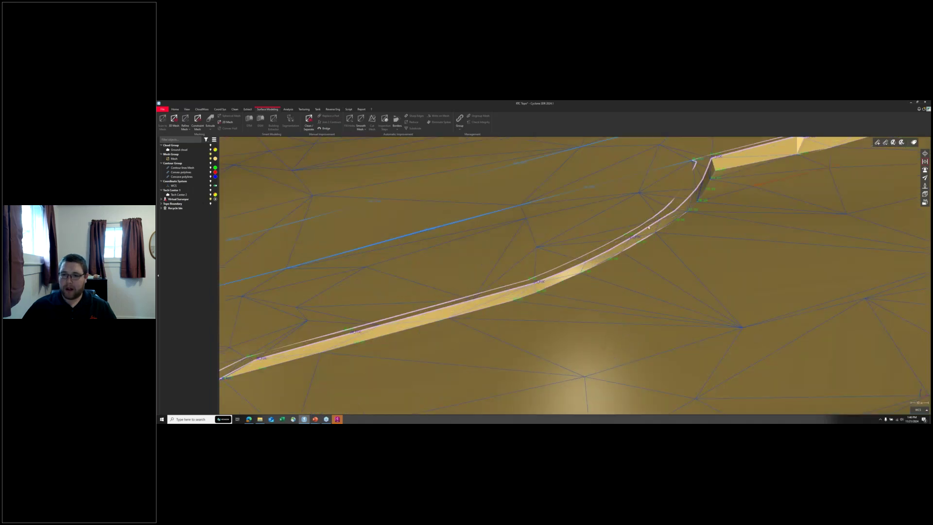
right_drag(574, 273, 428, 319)
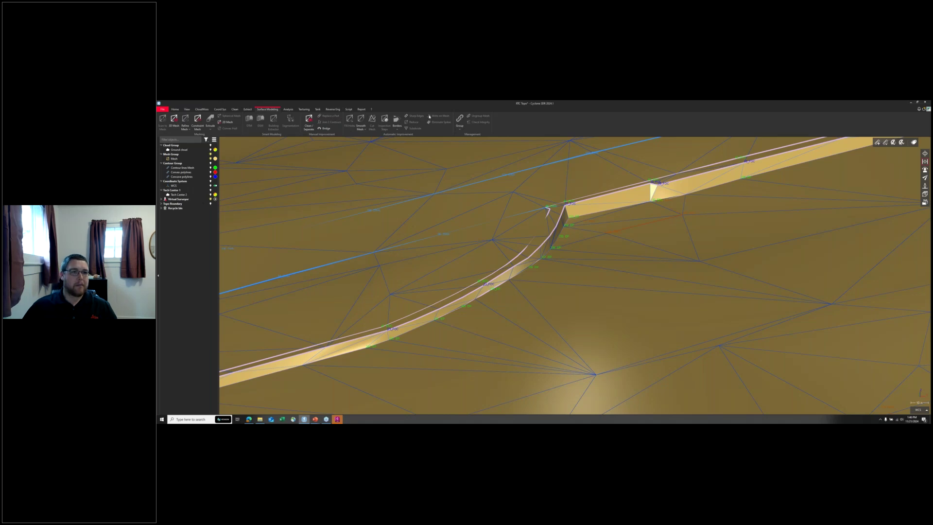
click(413, 116)
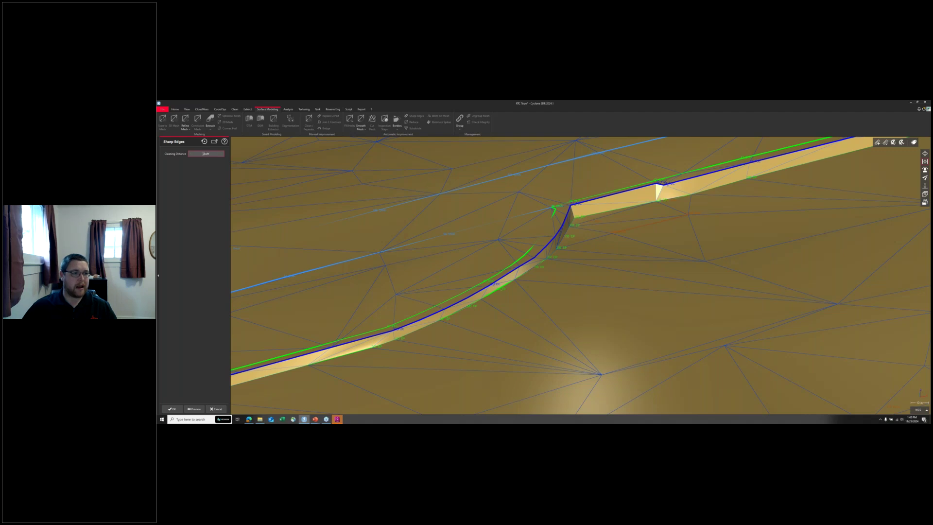
click(193, 241)
click(194, 409)
mouse_move(206, 156)
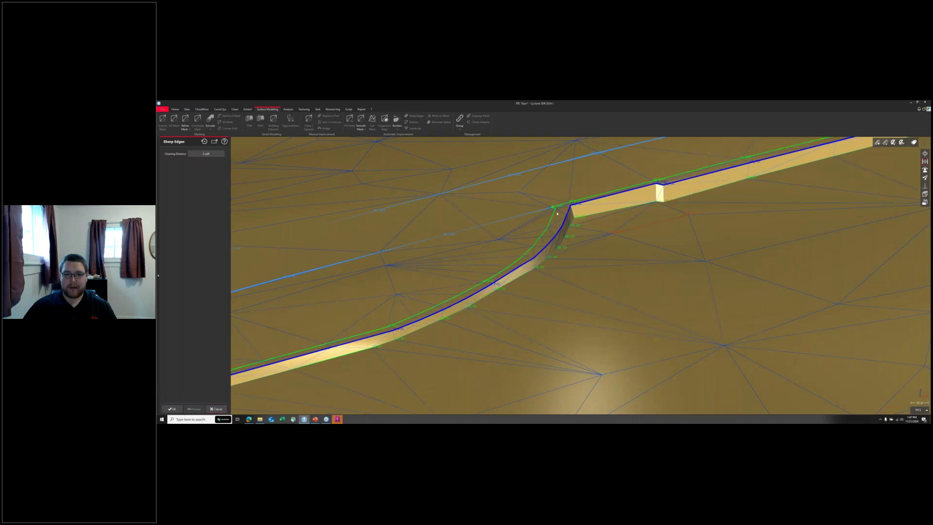
click(173, 409)
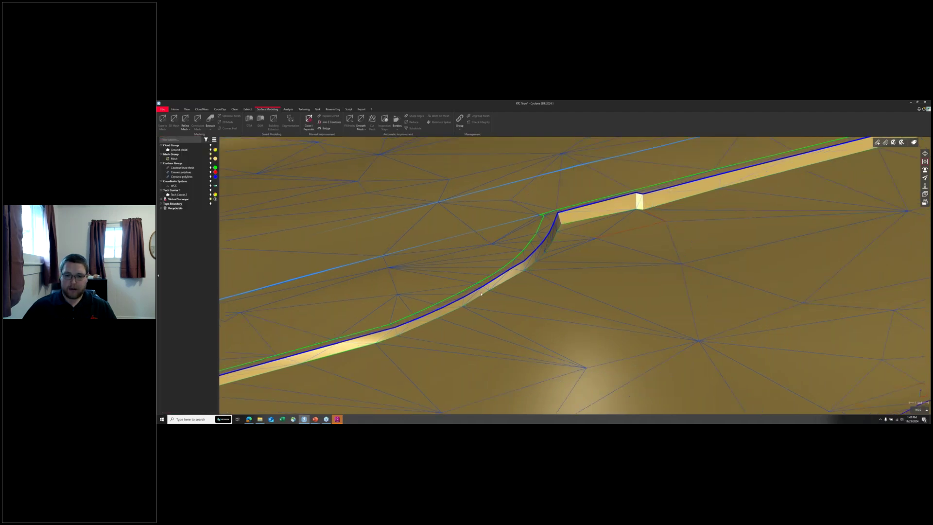
Step: Inspect the sharpened curb and the mesh around the building footprint against the surveyed linework
drag(481, 294, 502, 309)
scroll(502, 310, down, 10)
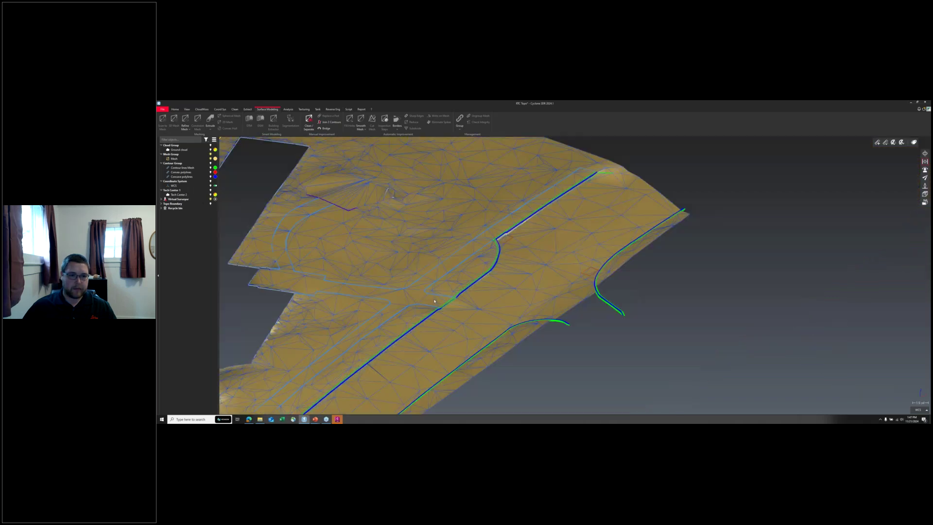
drag(412, 335, 436, 211)
scroll(406, 266, up, 5)
scroll(373, 235, down, 5)
drag(373, 235, 486, 262)
scroll(524, 250, up, 3)
scroll(458, 241, up, 4)
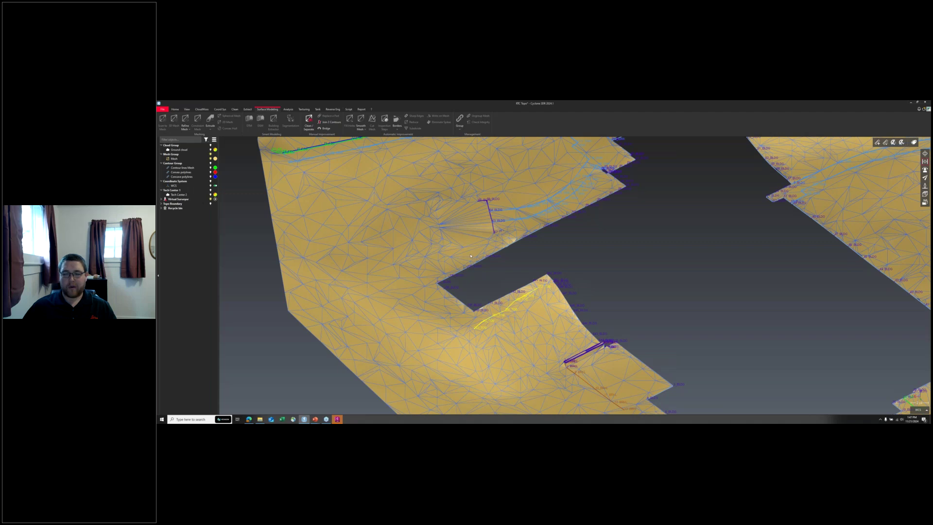
scroll(368, 227, down, 6)
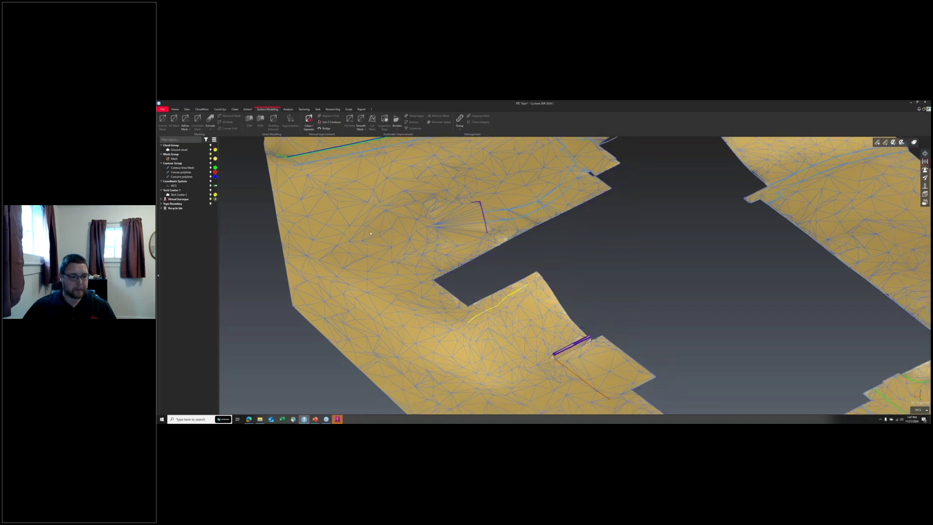
Step: Switch to the PowerPoint slide show and advance from Simplifying Surfaces to the LandXML Versus "Send To…" slide
mouse_move(314, 420)
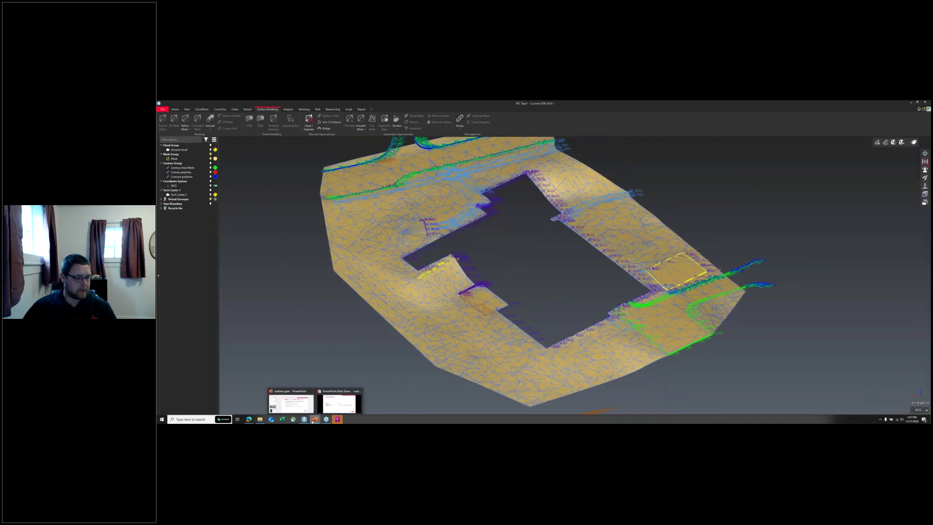
click(340, 404)
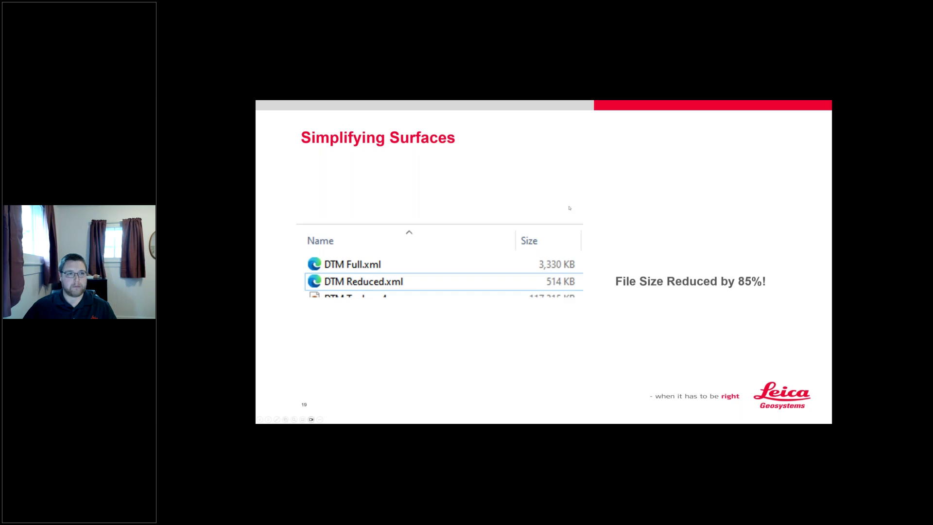
key(Right)
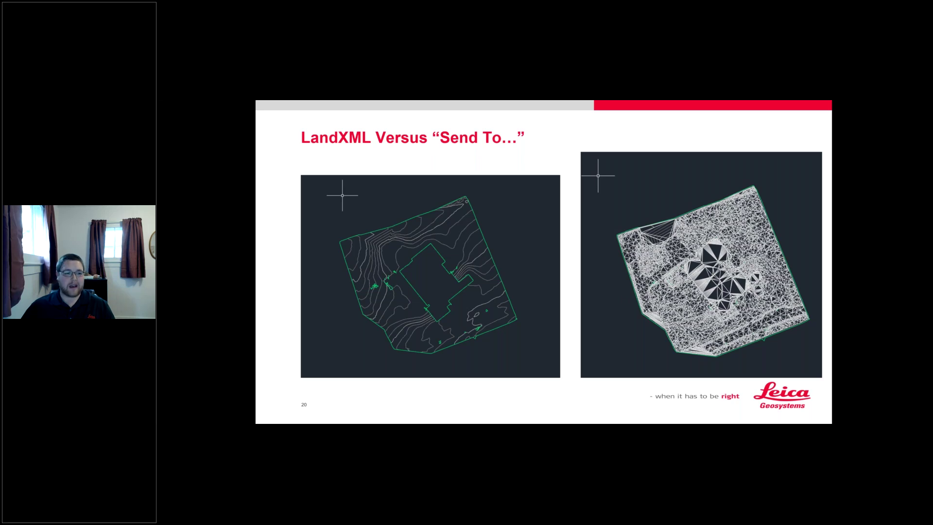
Step: Leave the slide show for Cyclone 3DR, look over the sharpened mesh, and bring up the blank Civil 3D drawing
key(super)
mouse_move(327, 419)
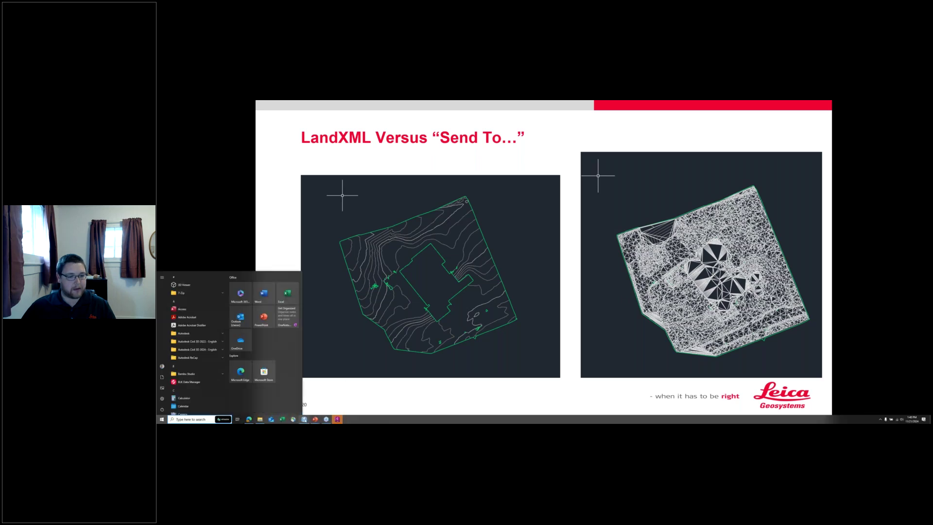
click(304, 419)
click(387, 238)
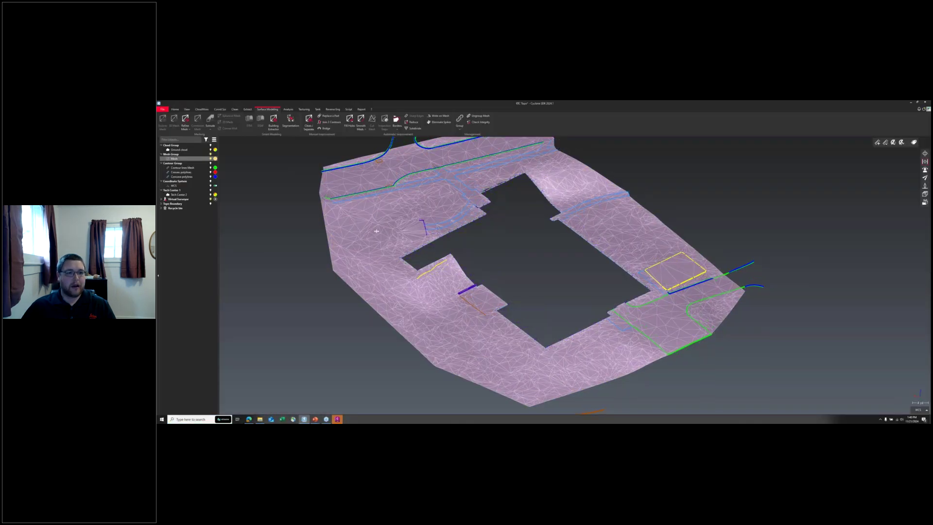
middle_drag(387, 238, 351, 229)
drag(351, 229, 341, 228)
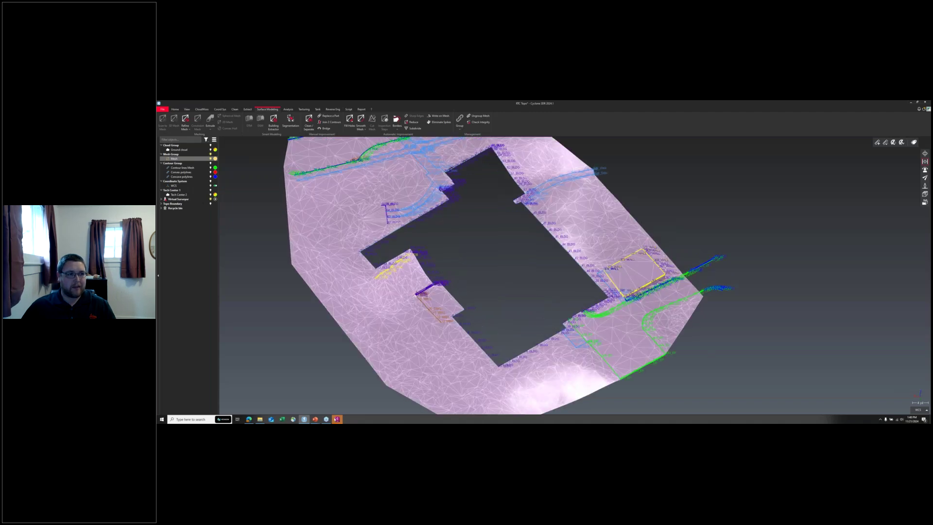
key(alt+Tab)
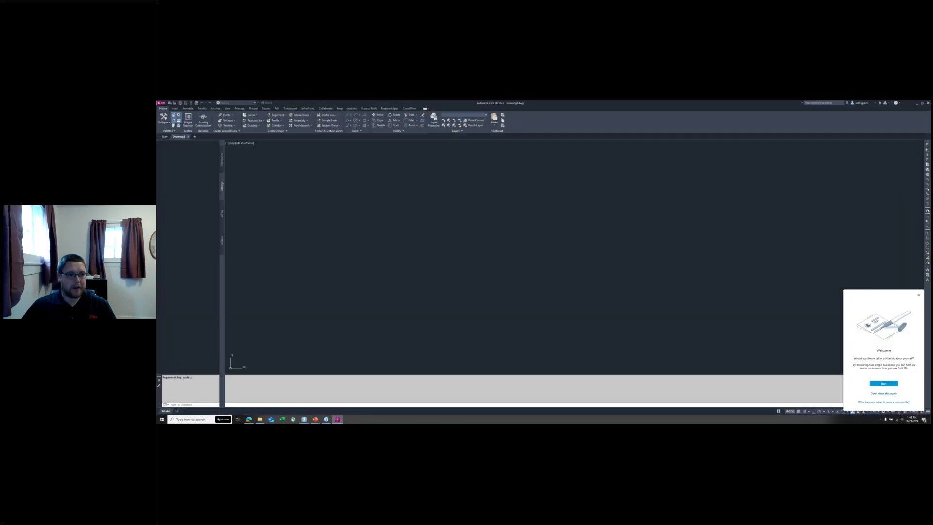
Step: Return to Cyclone 3DR and send the mesh's contour lines to the open drawing Drawing1.dwg
click(303, 419)
click(182, 167)
click(211, 167)
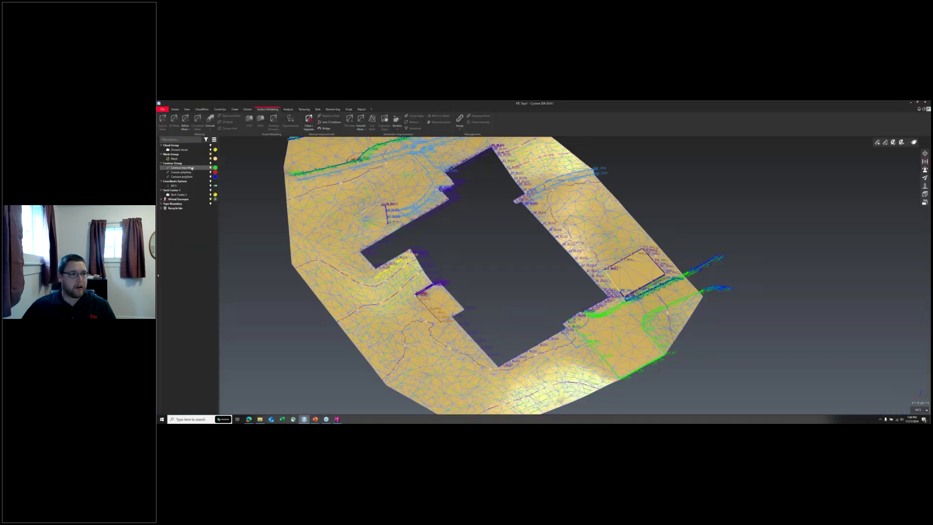
right_click(192, 168)
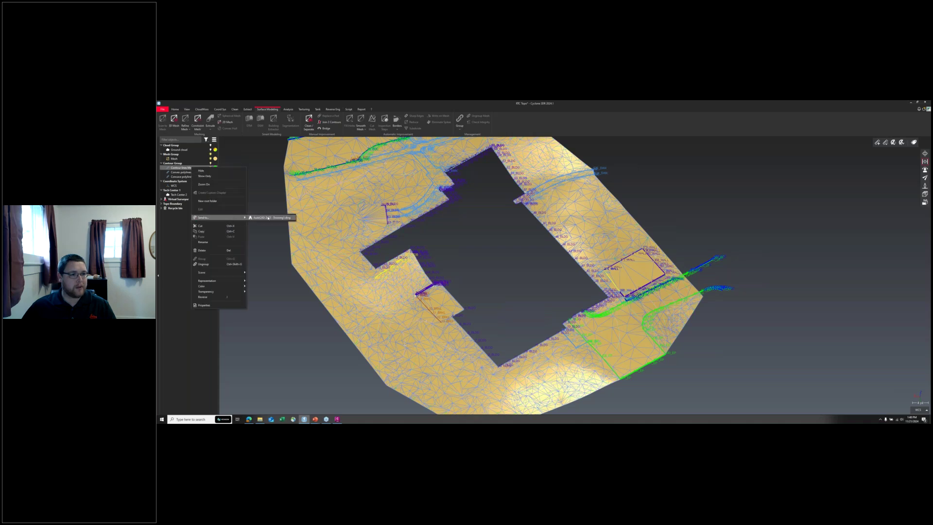
click(268, 218)
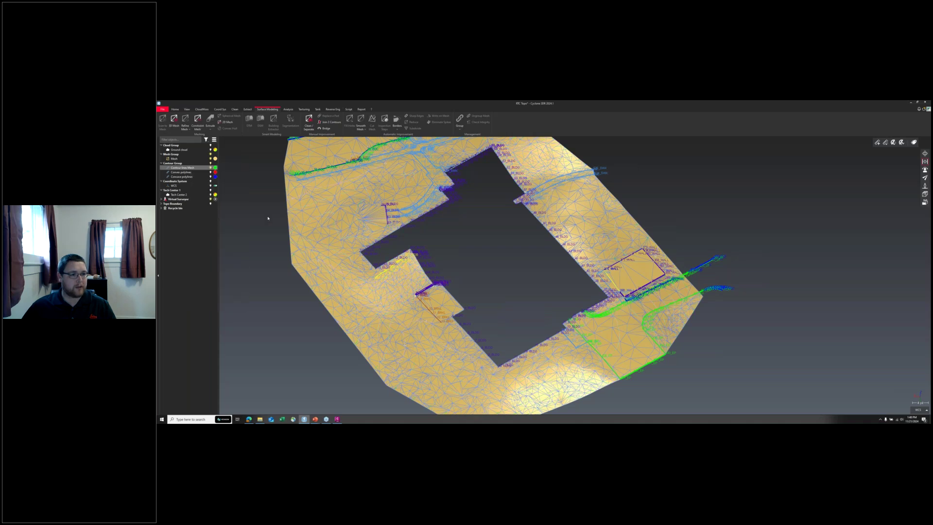
Step: Switch to Civil 3D and view the transferred contour lines in the drawing
click(338, 419)
scroll(535, 253, down, 3)
scroll(517, 262, up, 1)
right_click(517, 261)
click(549, 325)
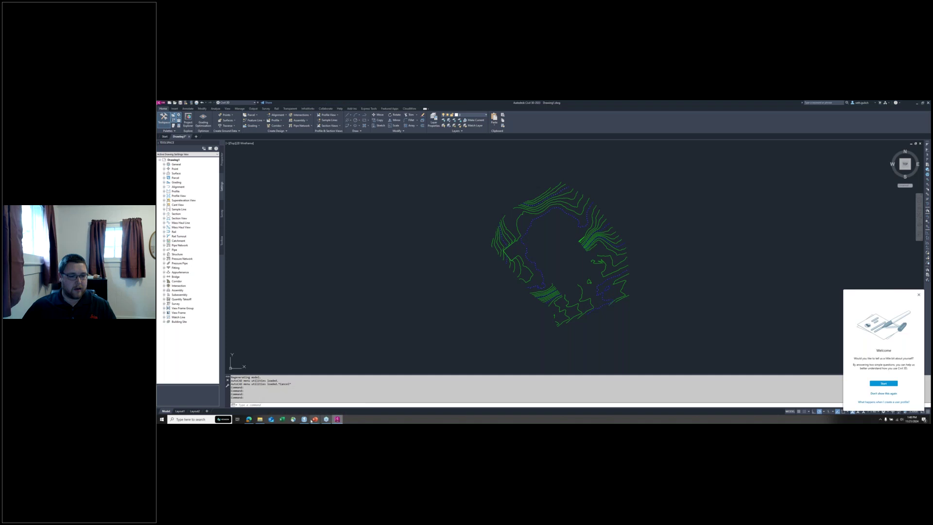
Step: Switch to Cyclone 3DR, expand the Virtual Surveyor group, and hide the mesh and contour lines to isolate the linework
click(305, 419)
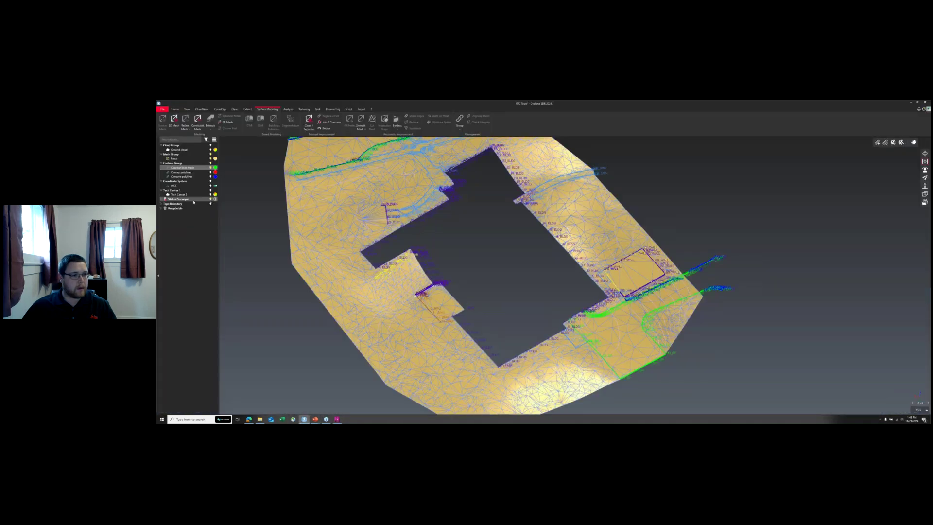
right_click(194, 201)
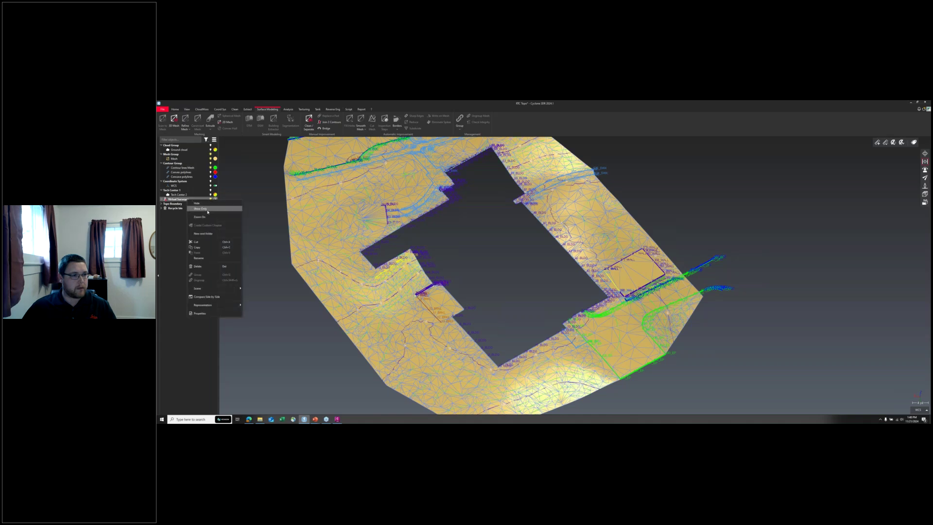
click(158, 271)
click(159, 229)
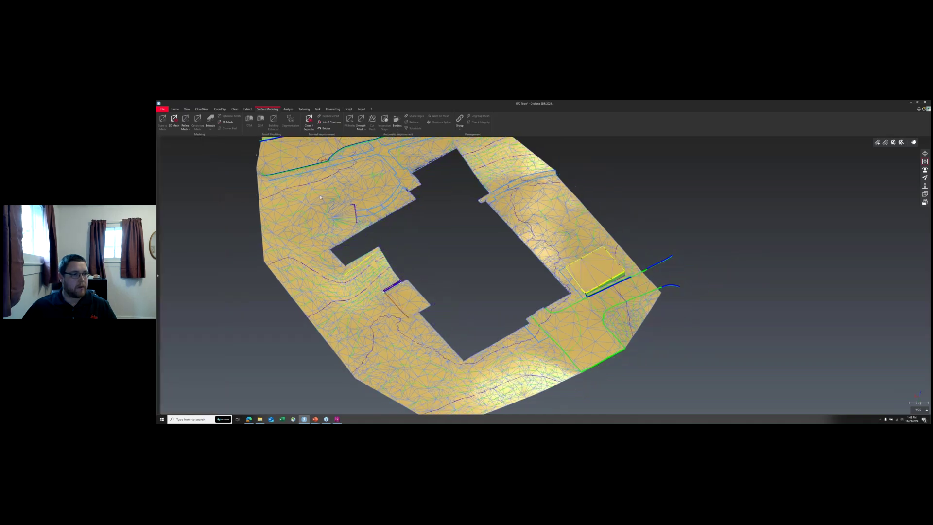
click(158, 230)
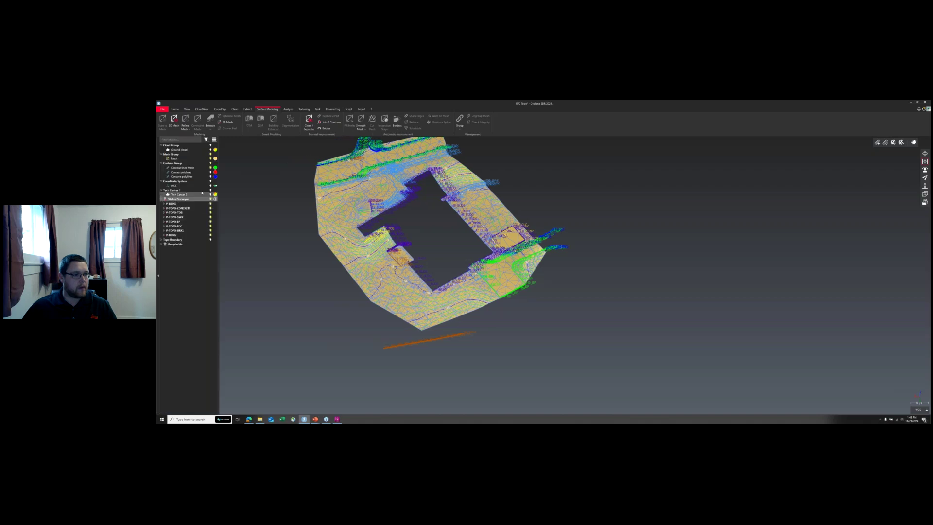
click(210, 159)
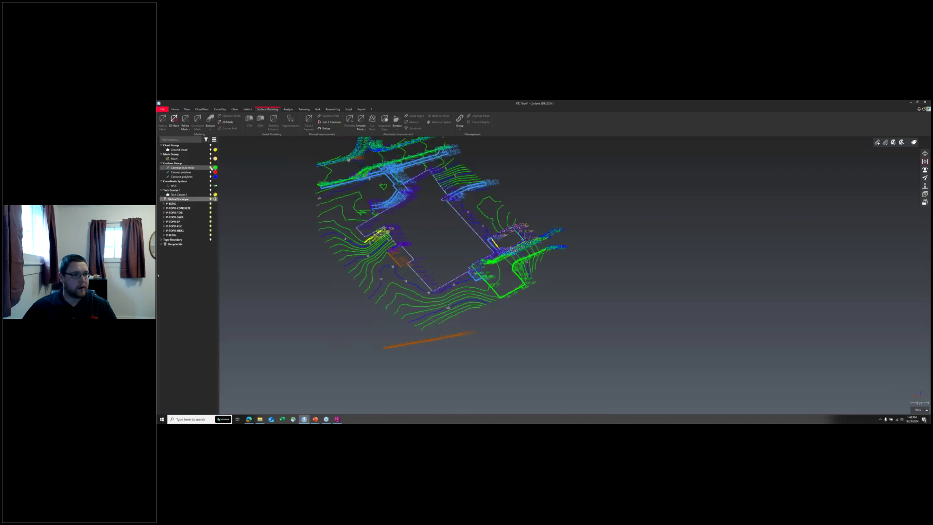
click(210, 168)
Step: Select all the Virtual Surveyor linework with its labels and send it to the open drawing Drawing1.dwg
scroll(405, 249, down, 3)
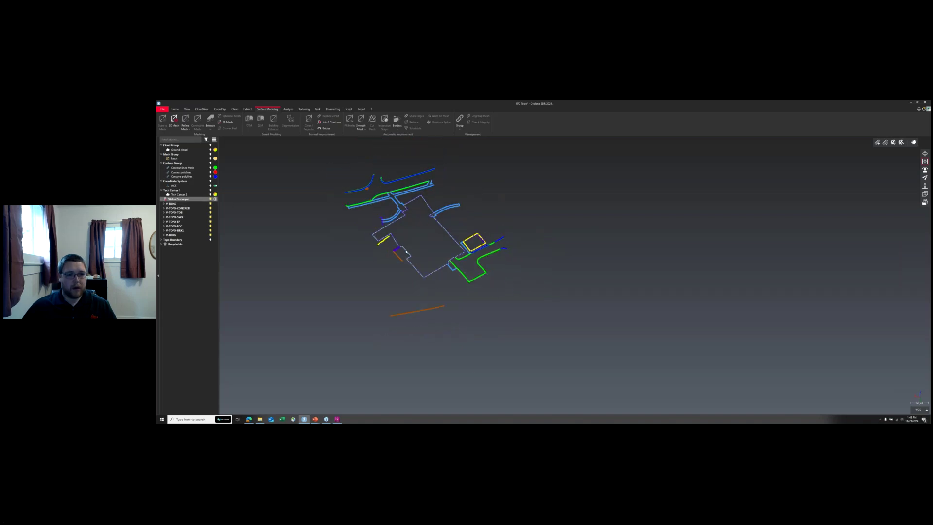
drag(371, 192, 607, 392)
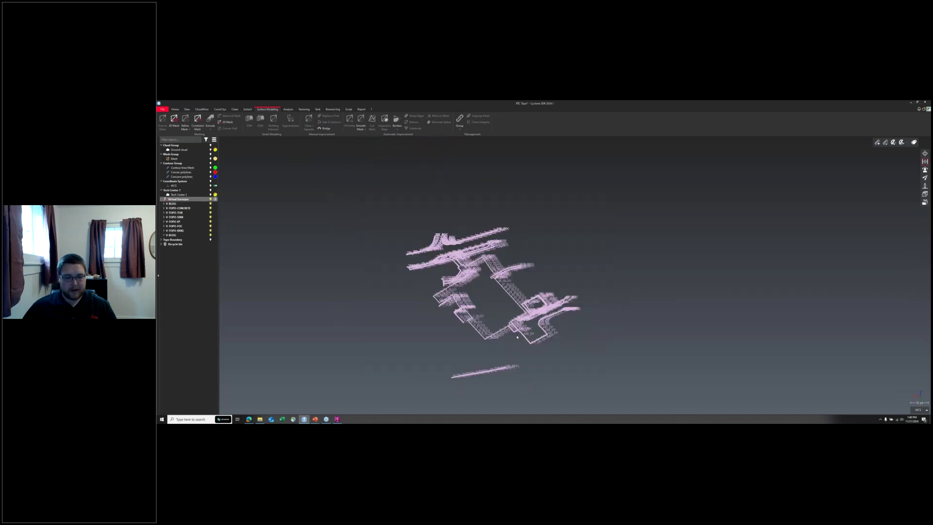
right_click(460, 293)
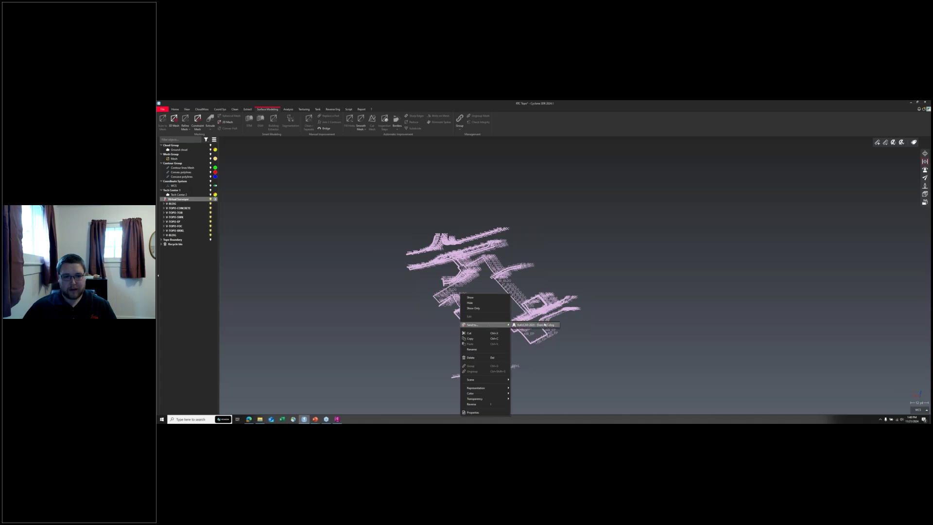
click(544, 324)
Step: Switch to Civil 3D and inspect the transferred linework and point labels along the road edges against the contours
click(337, 419)
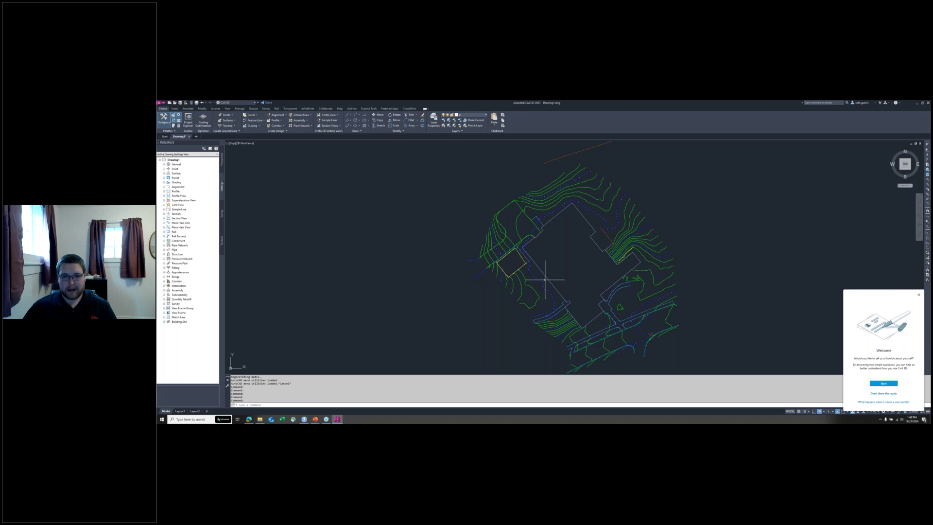
middle_drag(545, 277, 461, 221)
scroll(542, 271, up, 6)
scroll(541, 271, down, 3)
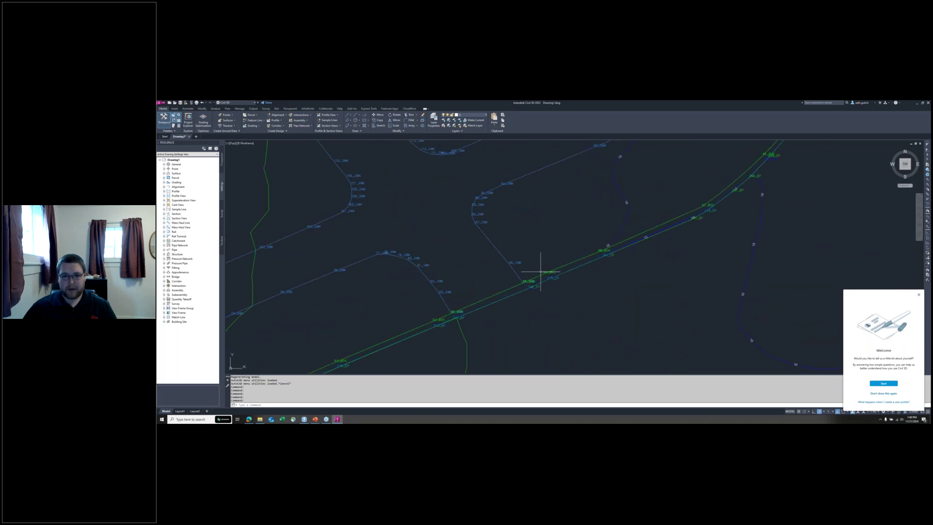
scroll(537, 253, up, 3)
scroll(579, 292, down, 2)
scroll(546, 227, up, 2)
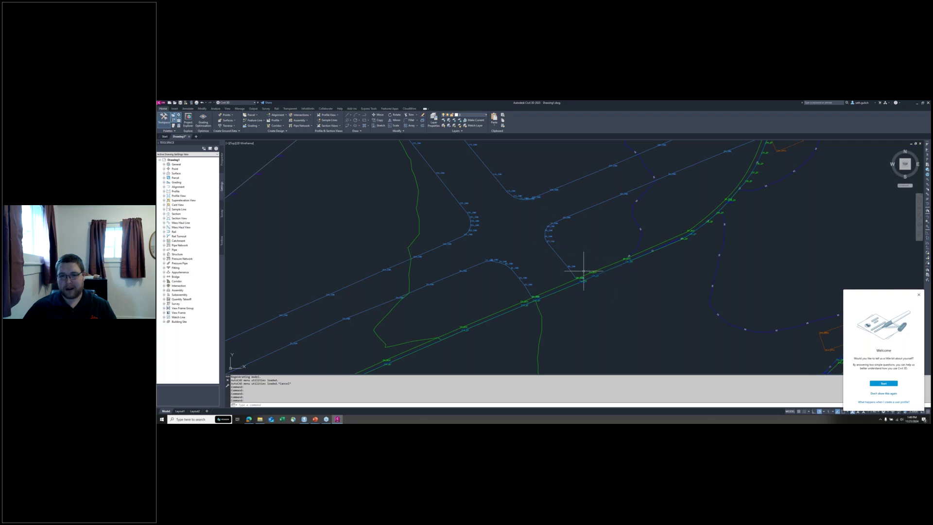
scroll(568, 262, down, 6)
right_click(562, 313)
key(Escape)
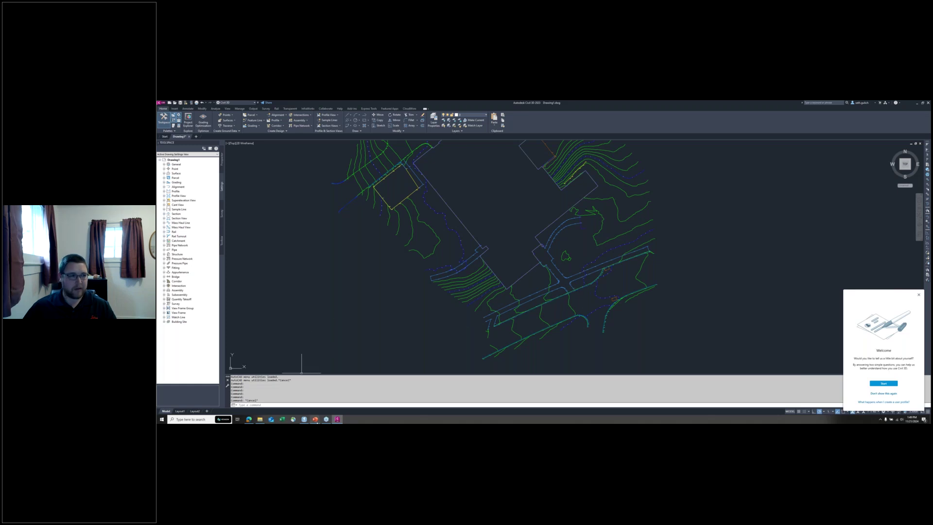
Step: Return to Cyclone 3DR and send the ground mesh to the open drawing Drawing1.dwg
click(305, 419)
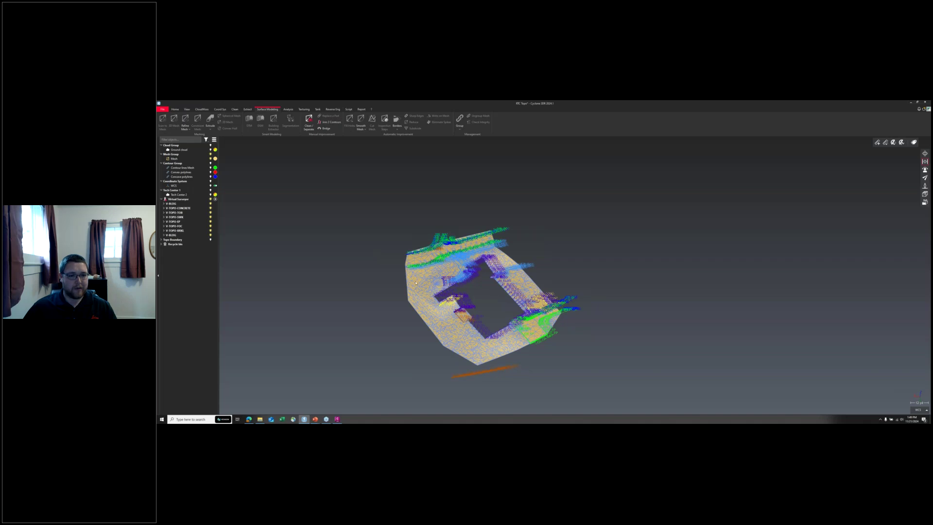
right_click(413, 282)
mouse_move(440, 315)
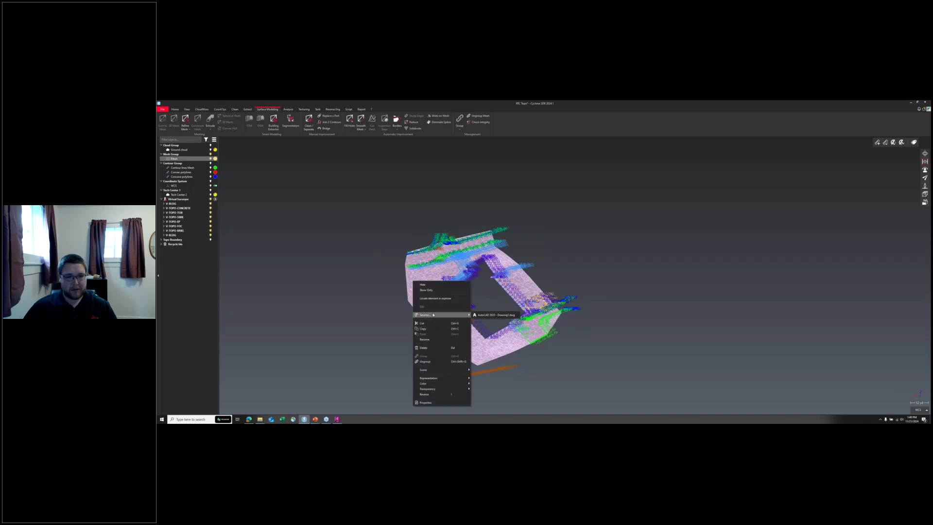
click(496, 315)
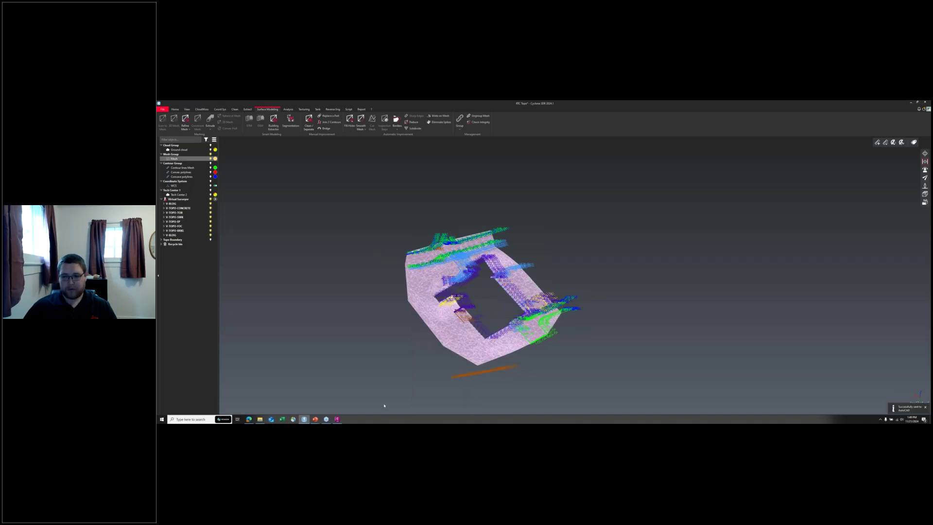
Step: Switch to Civil 3D, check the object properties of the transferred mesh, and close the properties
click(338, 420)
click(512, 207)
right_click(512, 208)
click(527, 248)
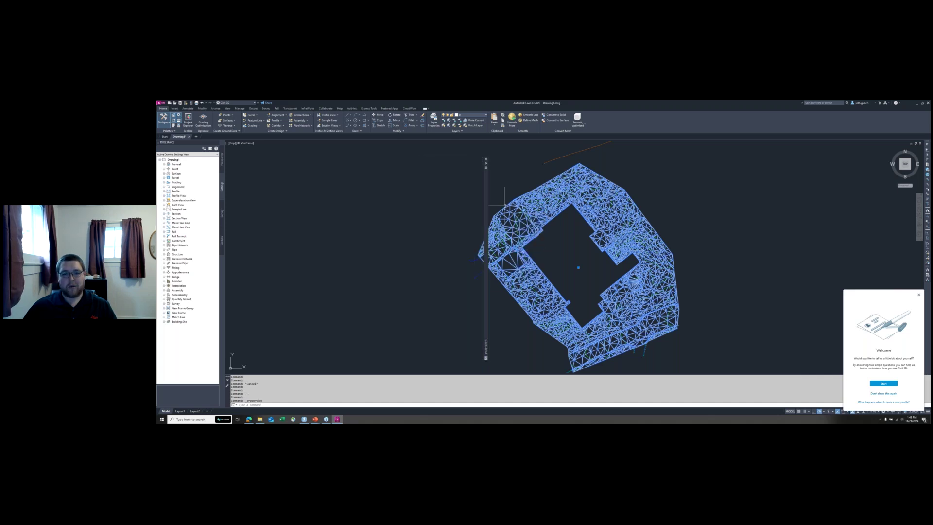
mouse_move(486, 164)
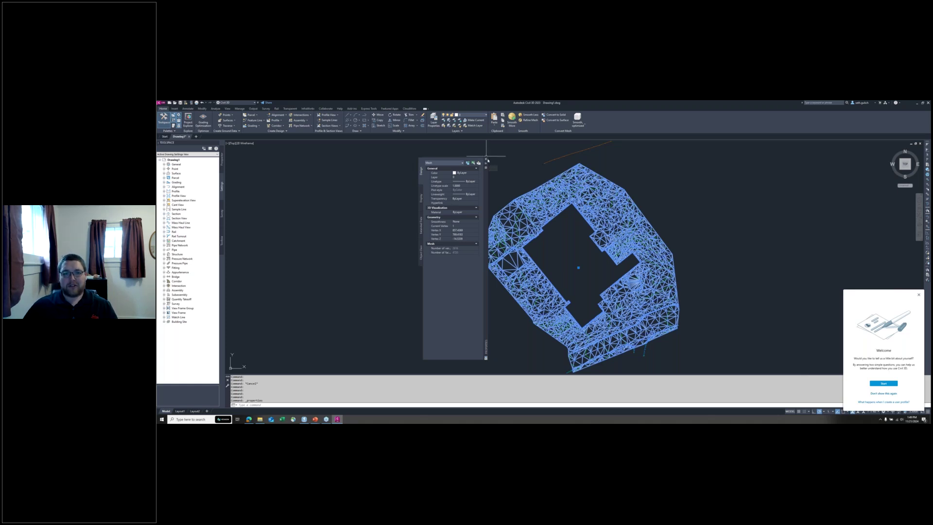
click(486, 160)
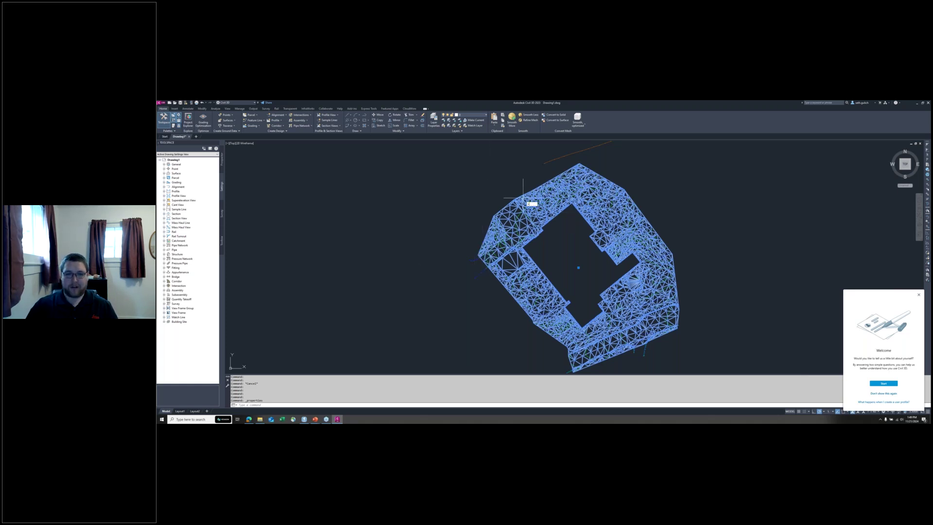
Step: Explode the transferred mesh, check the properties of a few resulting faces, and clear the selection
text(x)
key(Return)
click(501, 216)
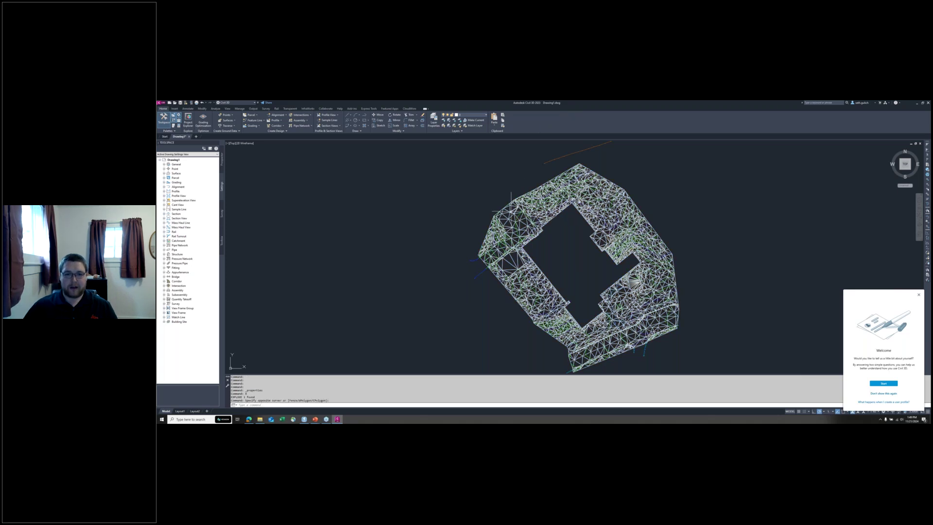
click(512, 196)
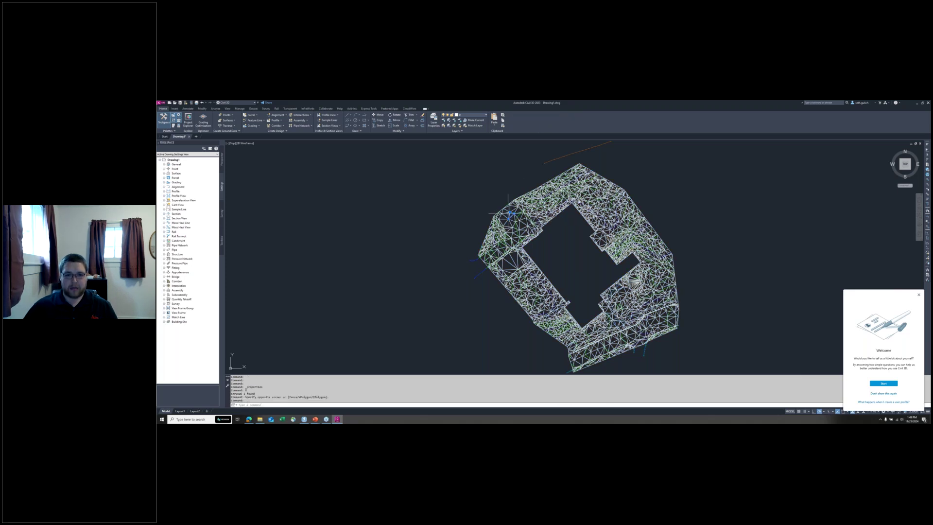
right_click(508, 214)
click(522, 248)
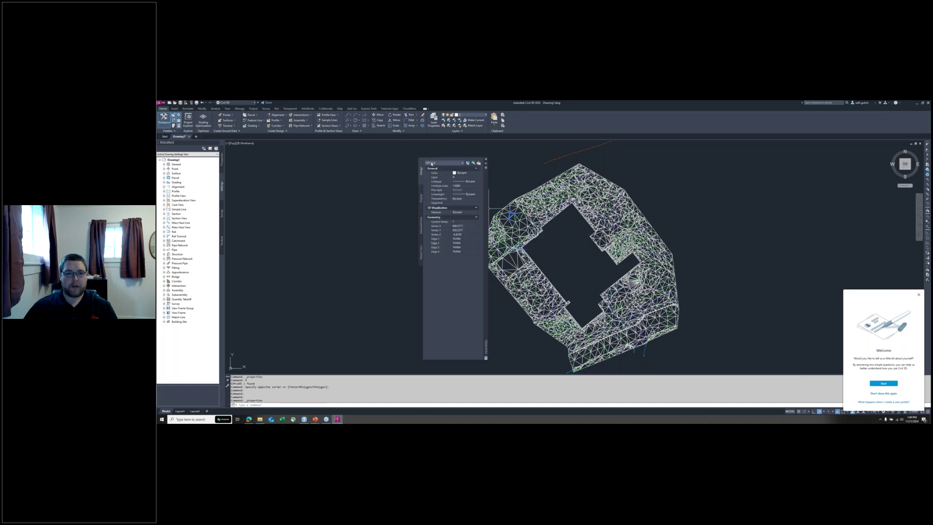
click(486, 159)
key(Escape)
key(Escape)
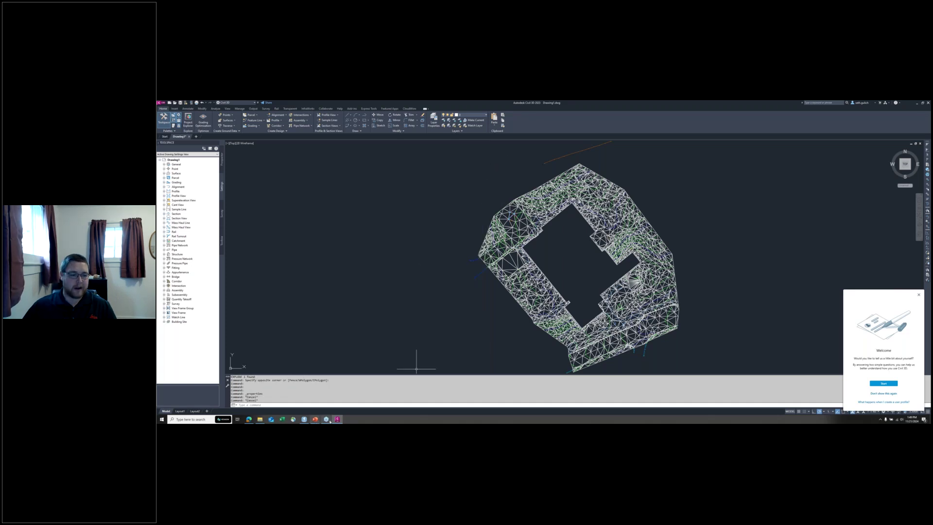
Step: Return to Cyclone 3DR and set up an export of the selected ground mesh as a LandXML file named Lunch Learn
click(304, 419)
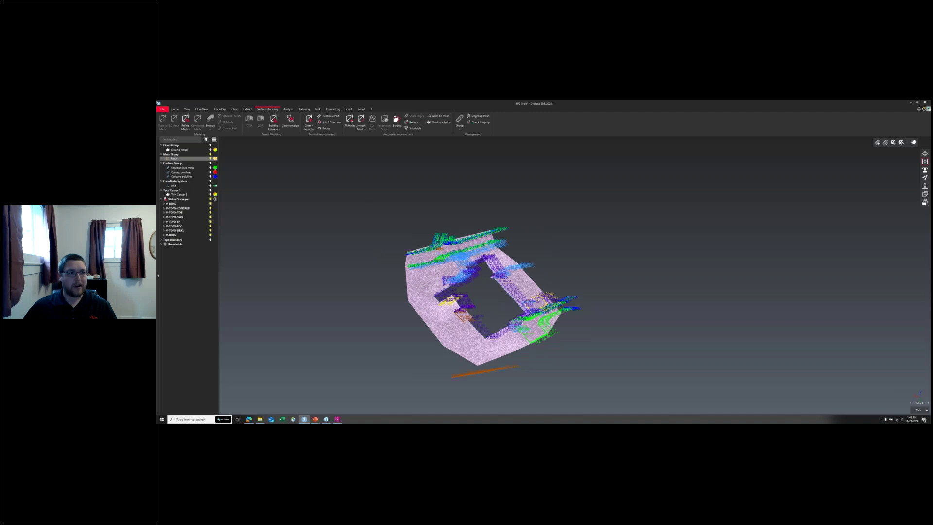
click(164, 109)
click(178, 167)
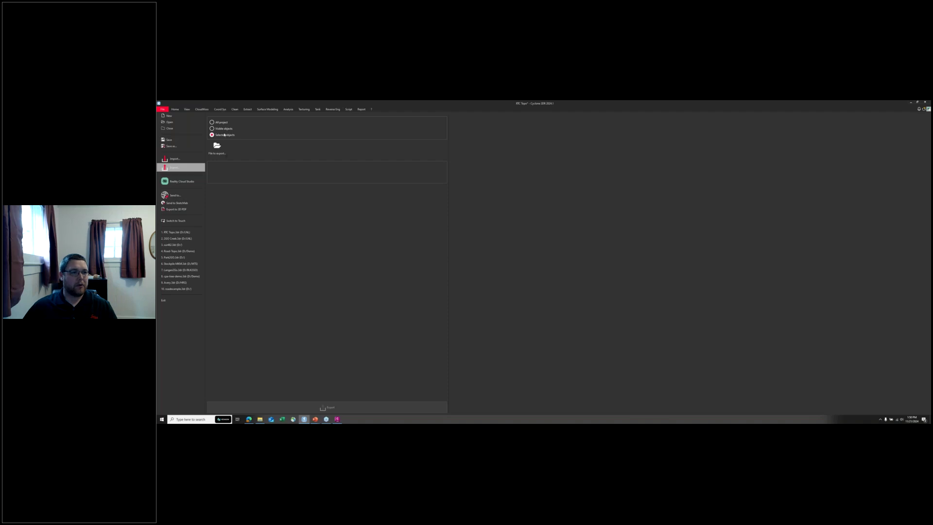
click(217, 146)
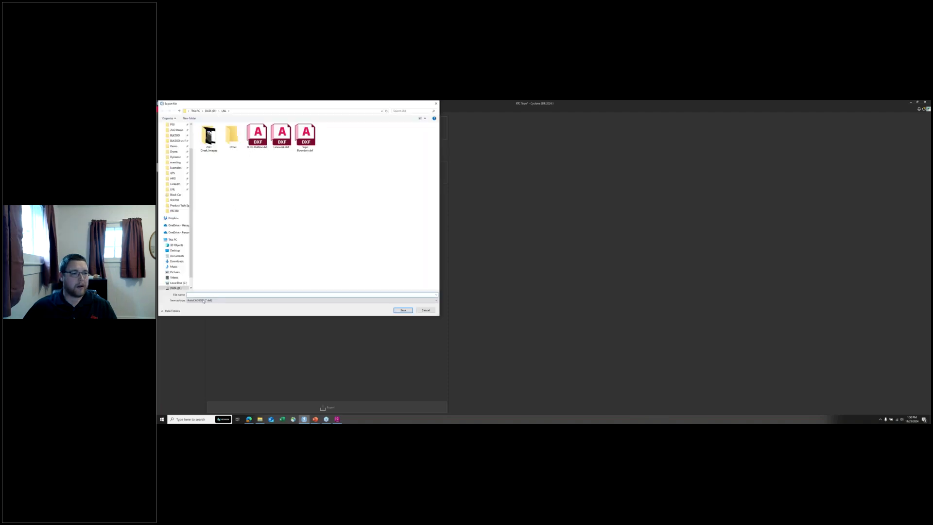
text(Lunch Learn)
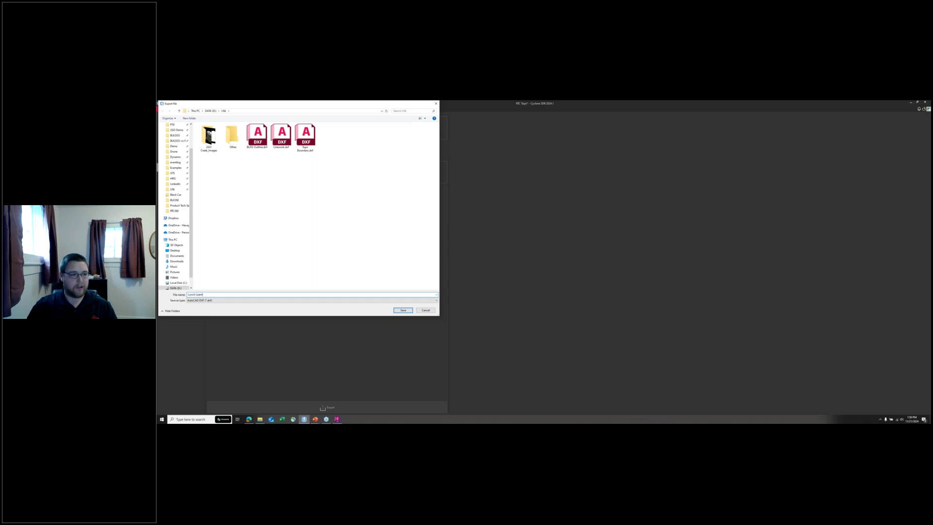
click(222, 300)
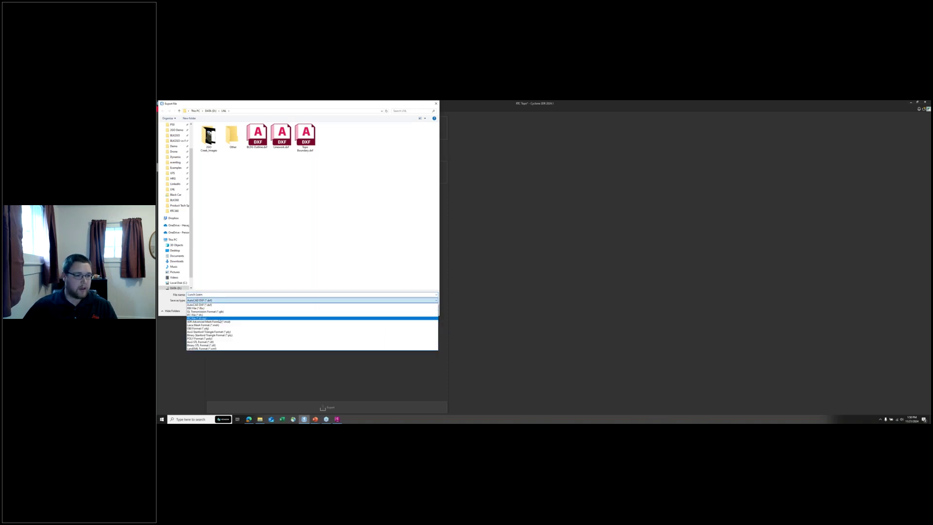
click(224, 349)
click(403, 311)
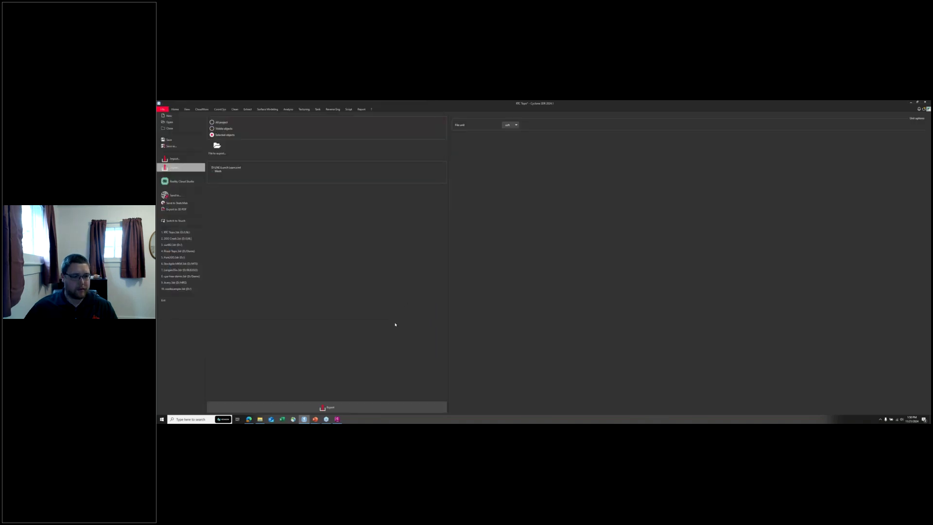
Step: Switch to Civil 3D, start a LandXML import, and look in the export folder for the mesh file
click(337, 420)
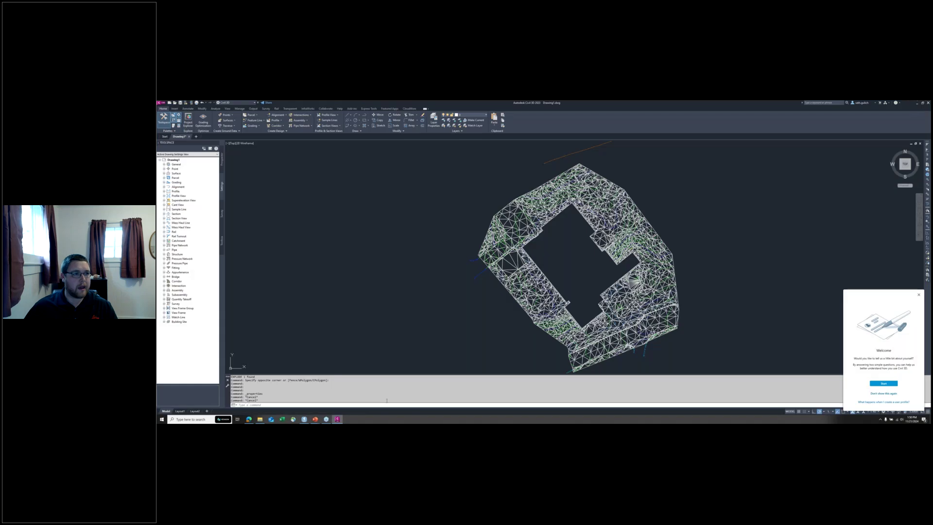
click(174, 108)
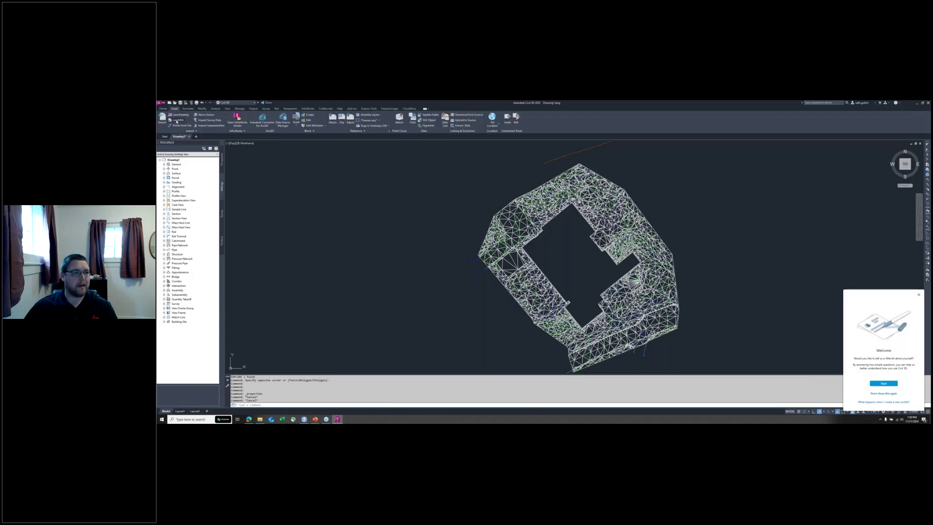
click(176, 121)
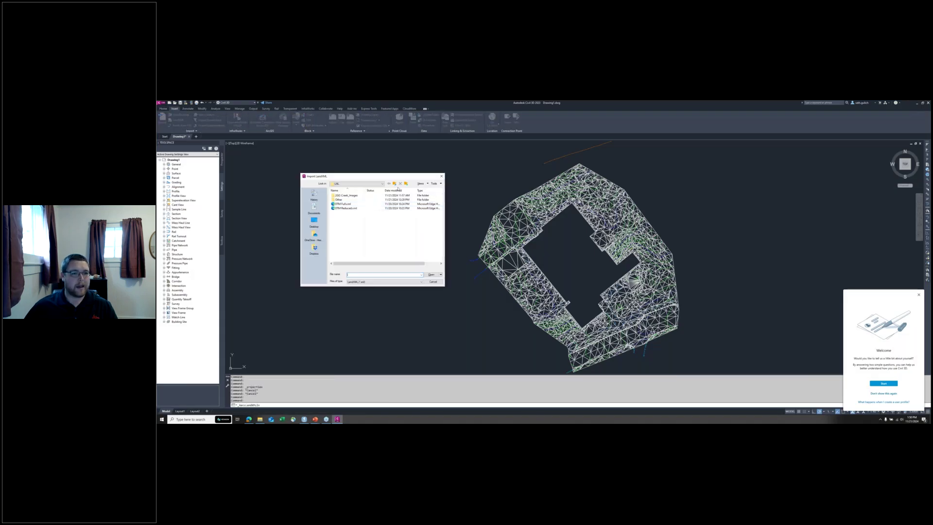
click(382, 186)
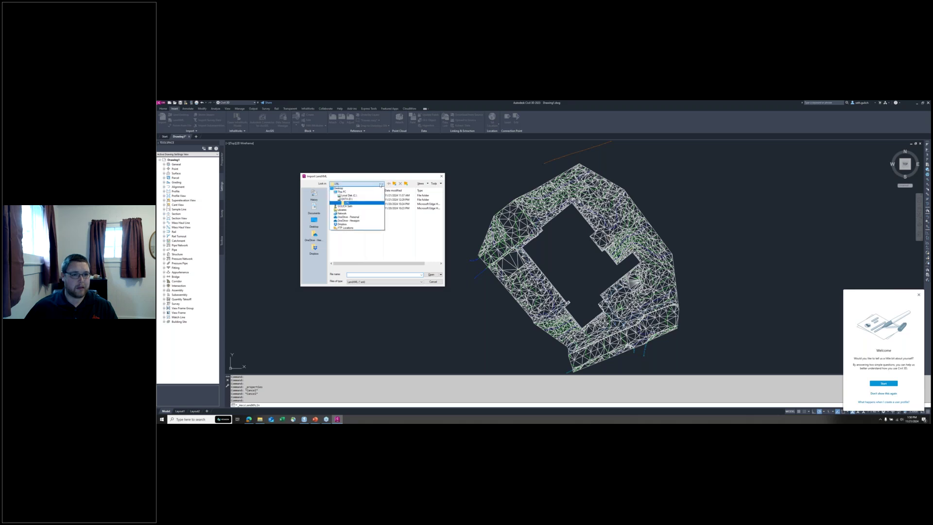
click(348, 202)
double_click(344, 251)
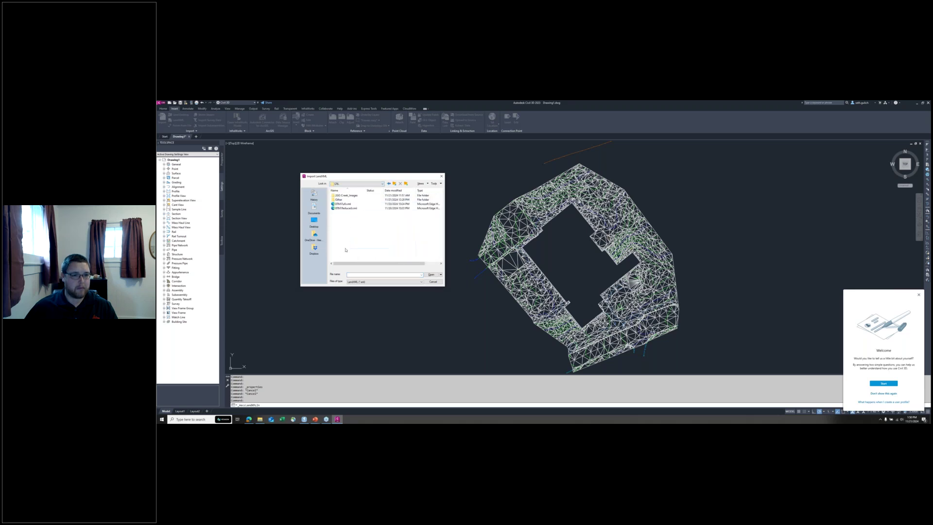
Step: Return to Cyclone 3DR and run the prepared LandXML export of the mesh
click(305, 419)
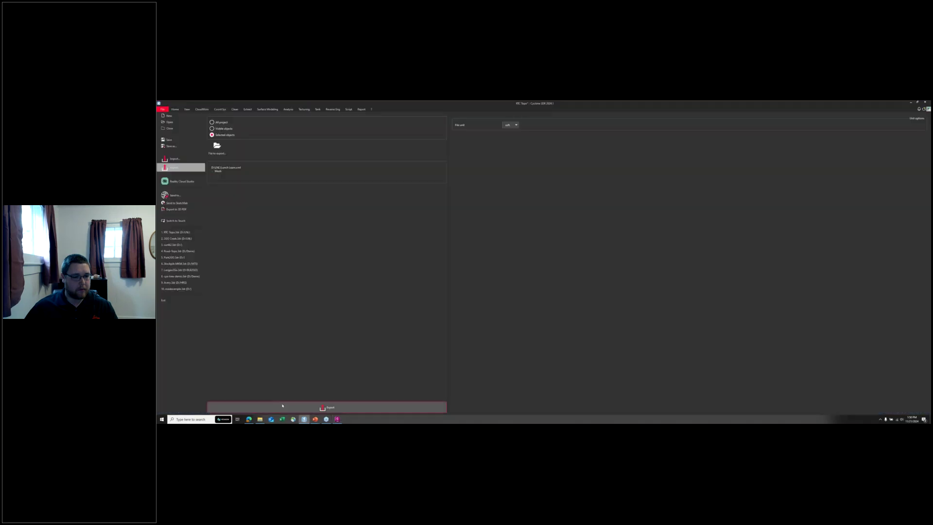
click(294, 408)
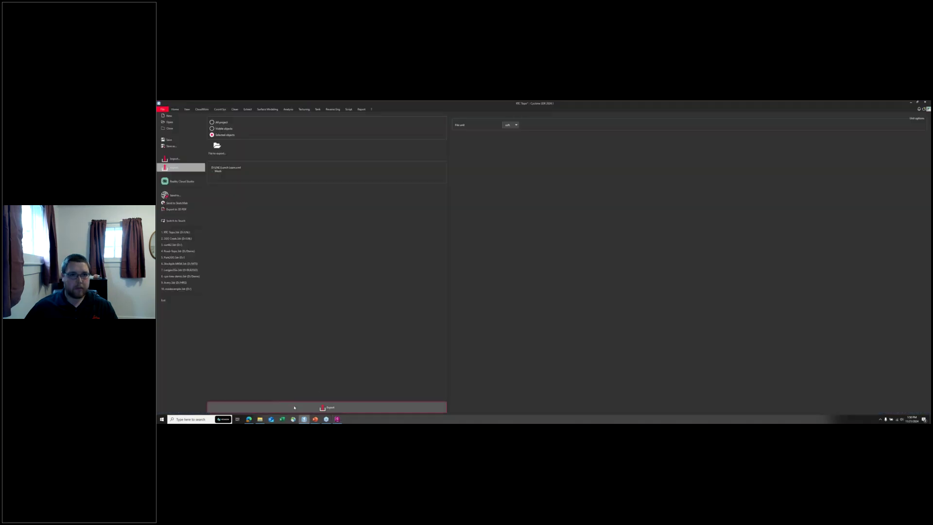
Step: Switch to Civil 3D, import the mesh surface from the exported Lunch Learn LandXML file, and close the event log
click(338, 419)
click(399, 277)
click(330, 229)
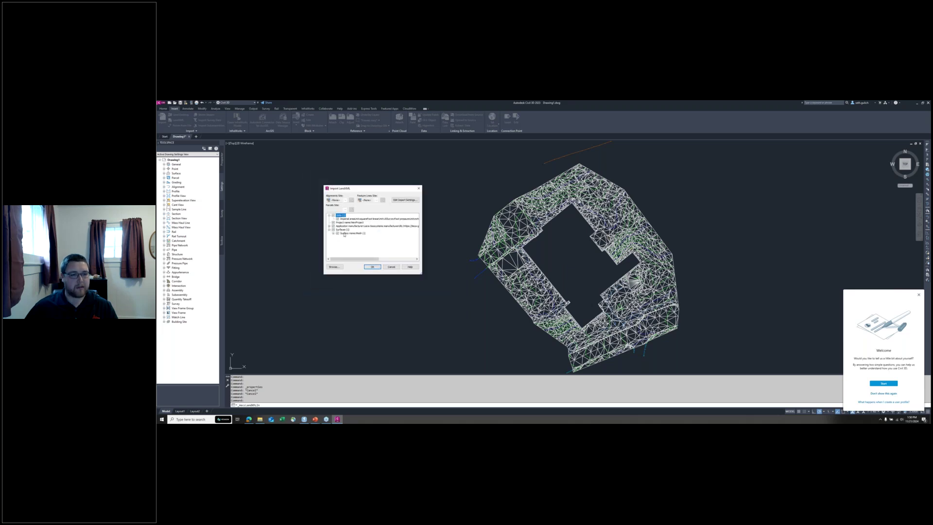
click(373, 267)
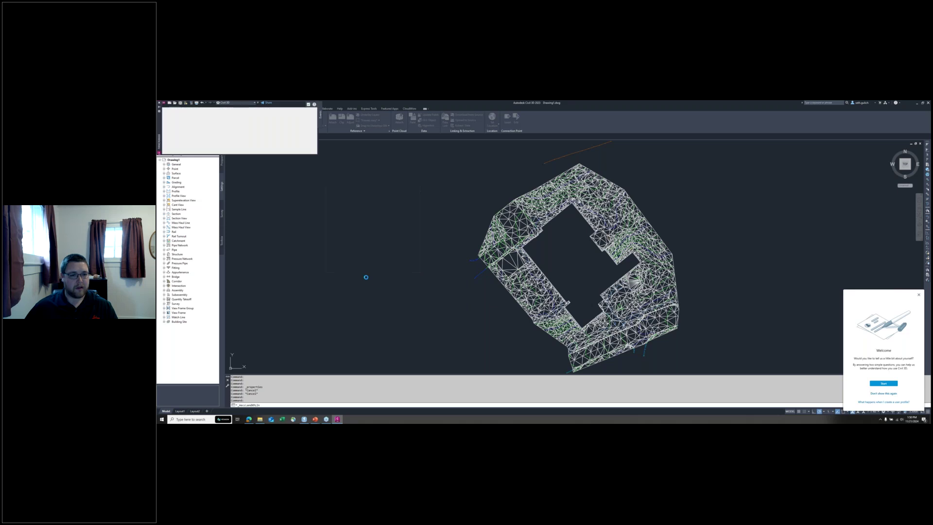
click(159, 103)
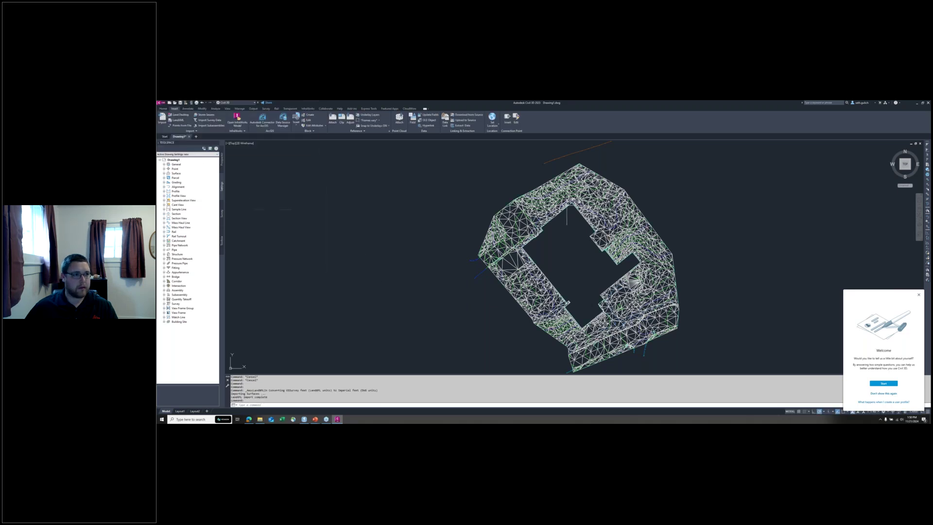
Step: Select one face of the exploded mesh together with all similar faces and delete them
click(511, 214)
right_click(511, 215)
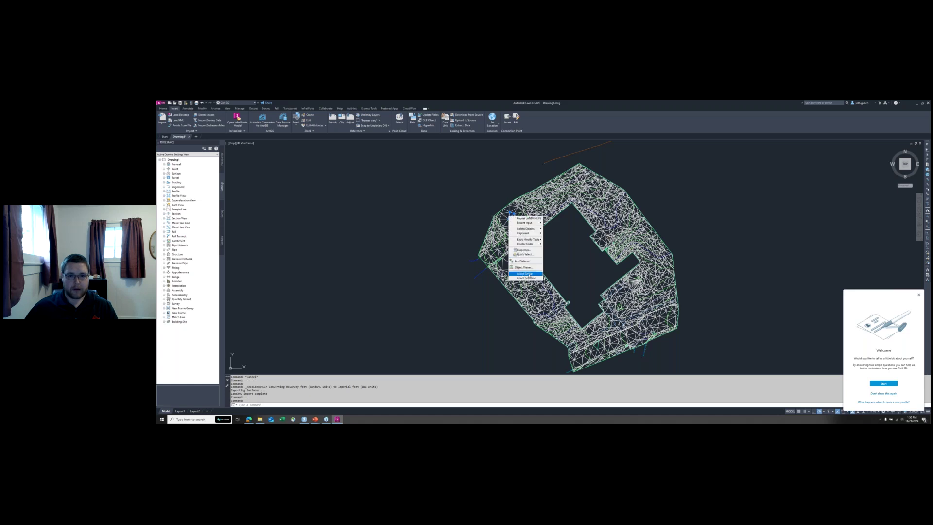
click(528, 274)
key(Delete)
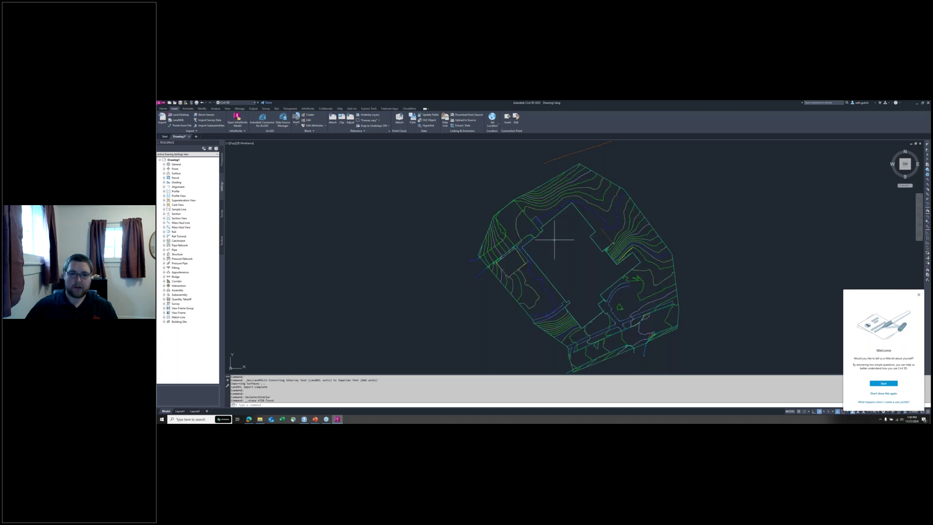
Step: Select the imported surface, compare its contours with those sent from Cyclone 3DR, and clear the selection
click(524, 194)
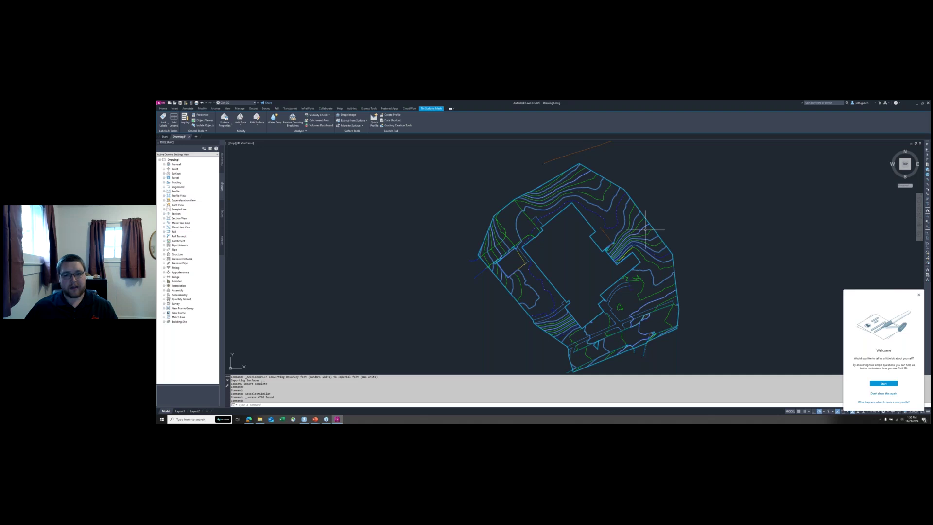
scroll(635, 228, up, 8)
scroll(666, 268, up, 5)
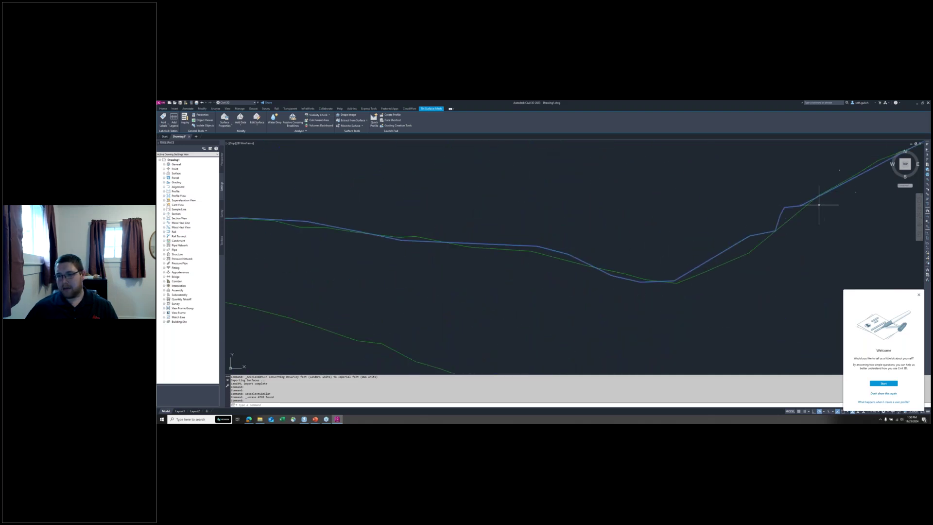
key(Escape)
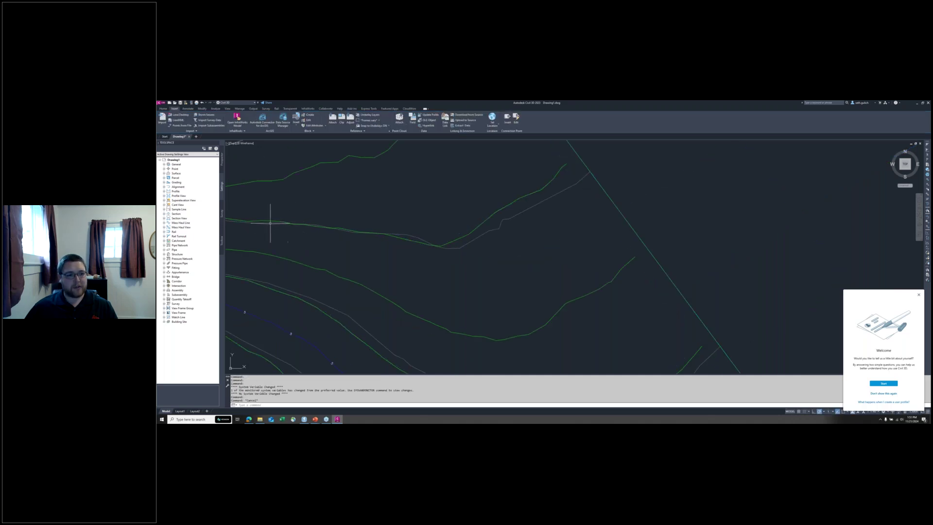
click(273, 223)
middle_drag(397, 231, 576, 224)
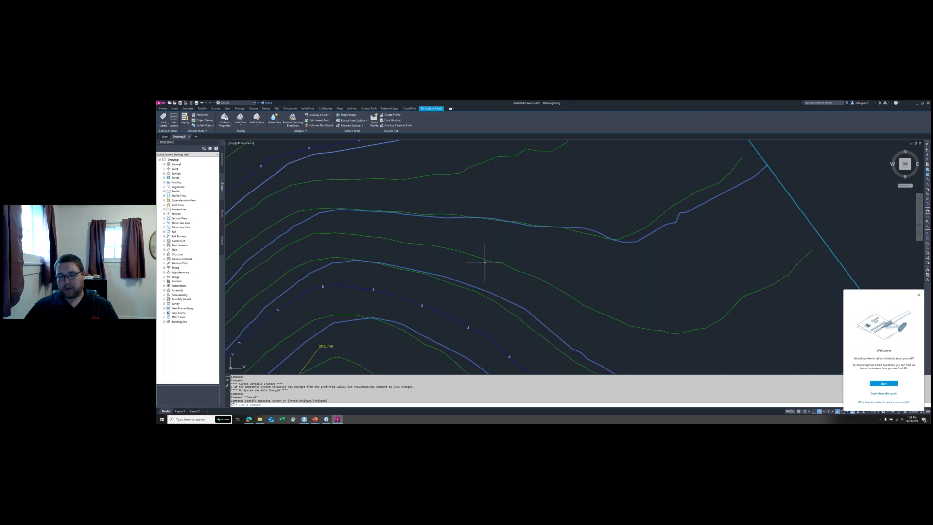
scroll(490, 253, down, 4)
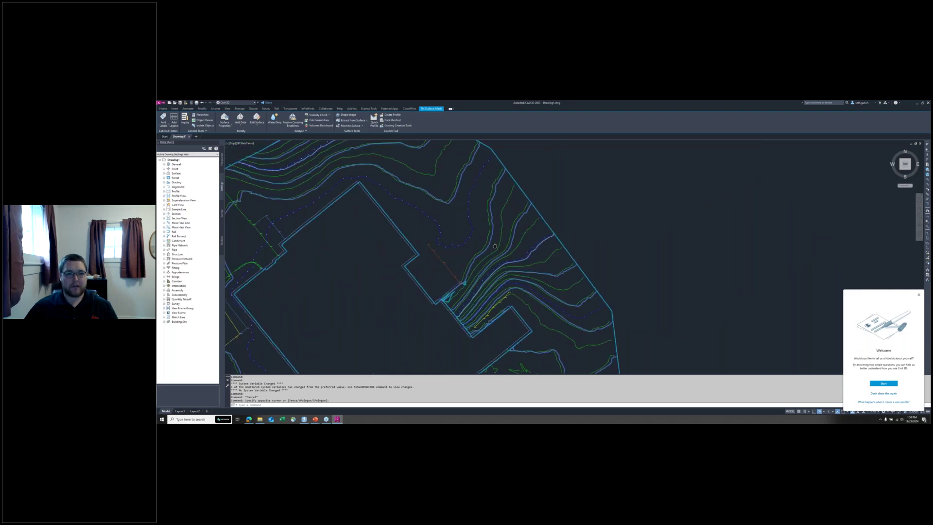
middle_drag(495, 246, 580, 286)
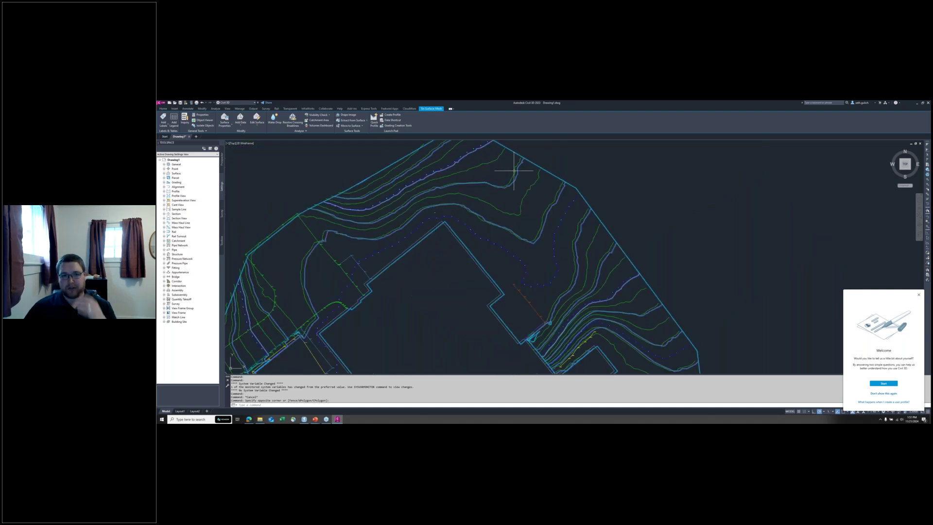
key(Escape)
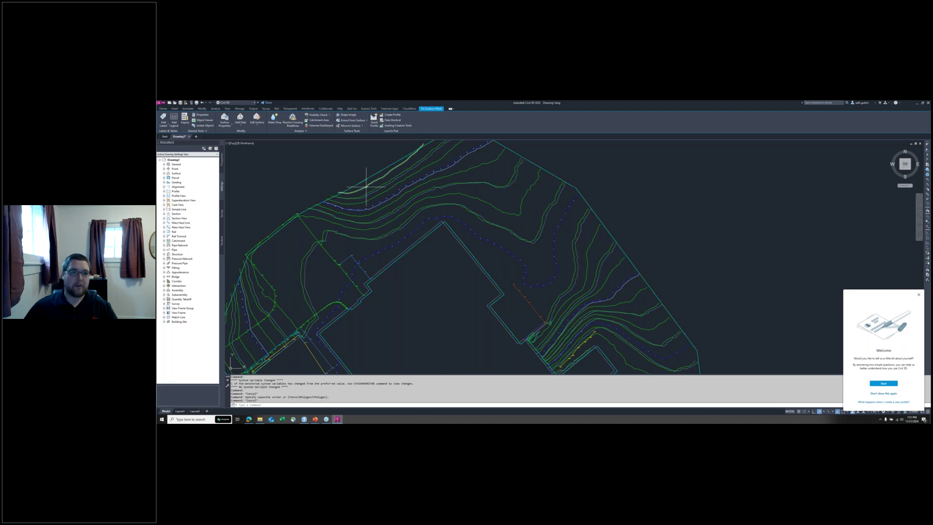
Step: Select a transferred contour polyline near the site's upper boundary with all similar polylines and delete them
click(367, 186)
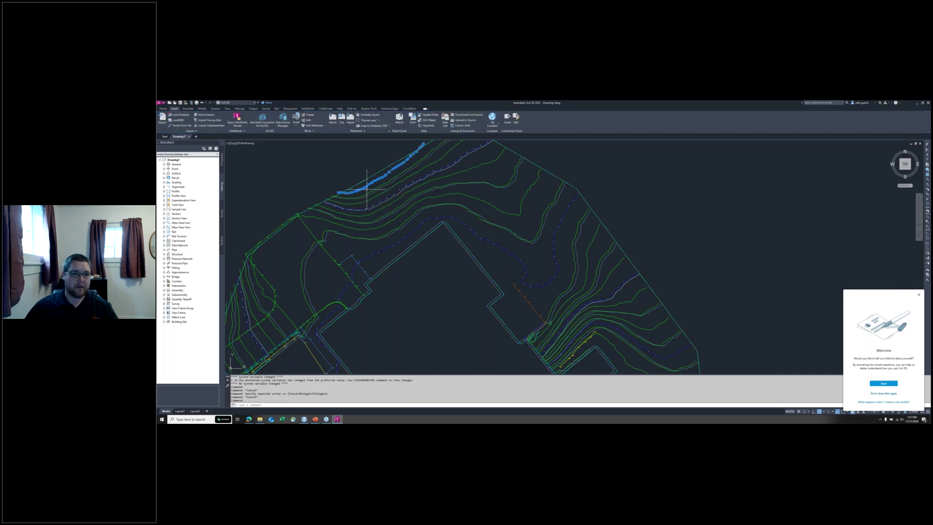
right_click(366, 189)
click(384, 258)
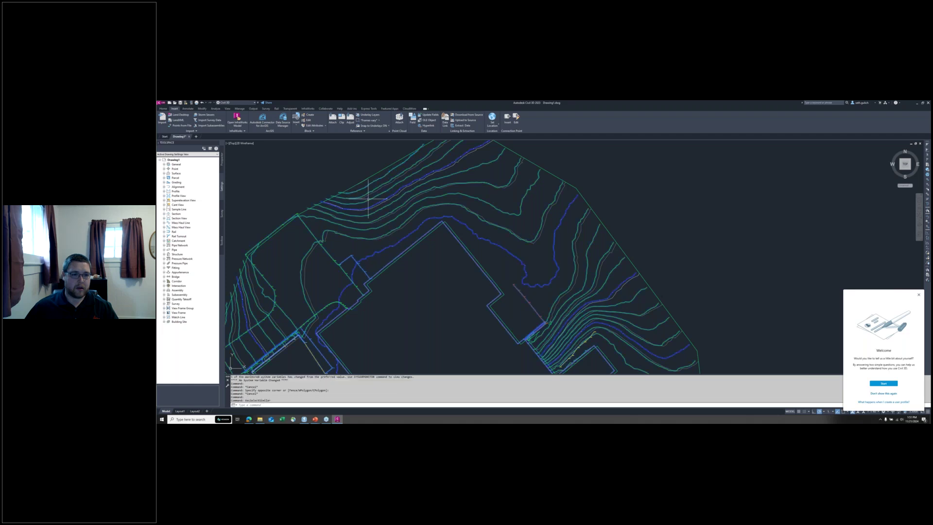
key(Delete)
scroll(422, 237, down, 2)
scroll(423, 237, down, 3)
scroll(443, 265, up, 5)
scroll(444, 266, down, 2)
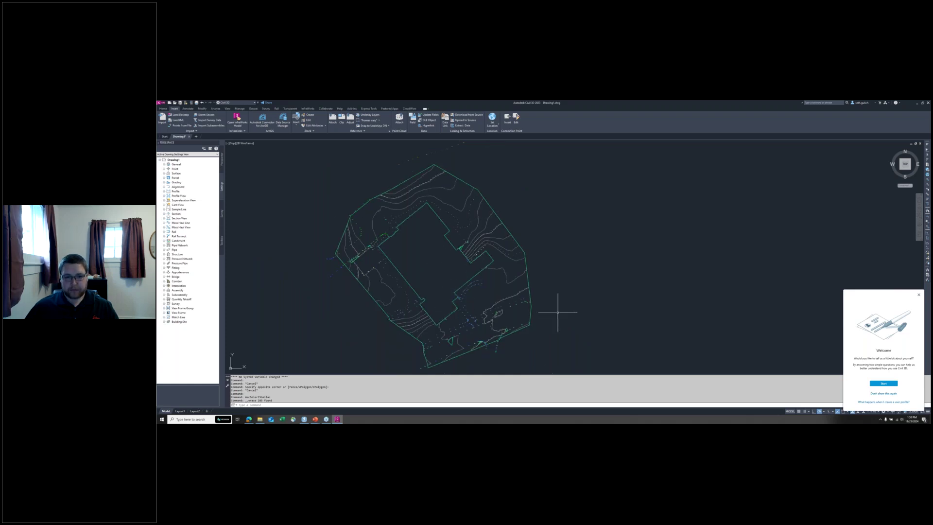
Step: Switch to the PowerPoint slide show and advance to its end
click(315, 419)
click(335, 404)
click(473, 273)
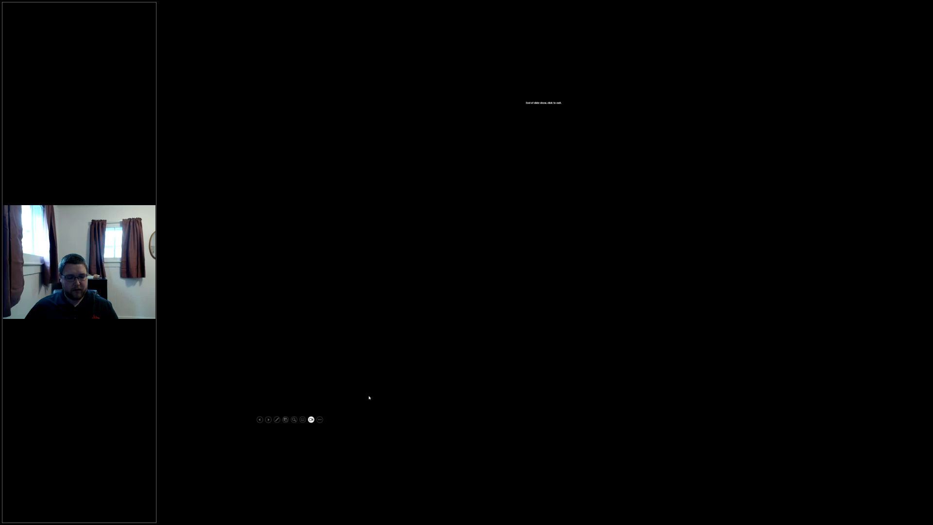
Step: Leave the slide show for Cyclone 3DR and select the ground mesh in the scene
key(super)
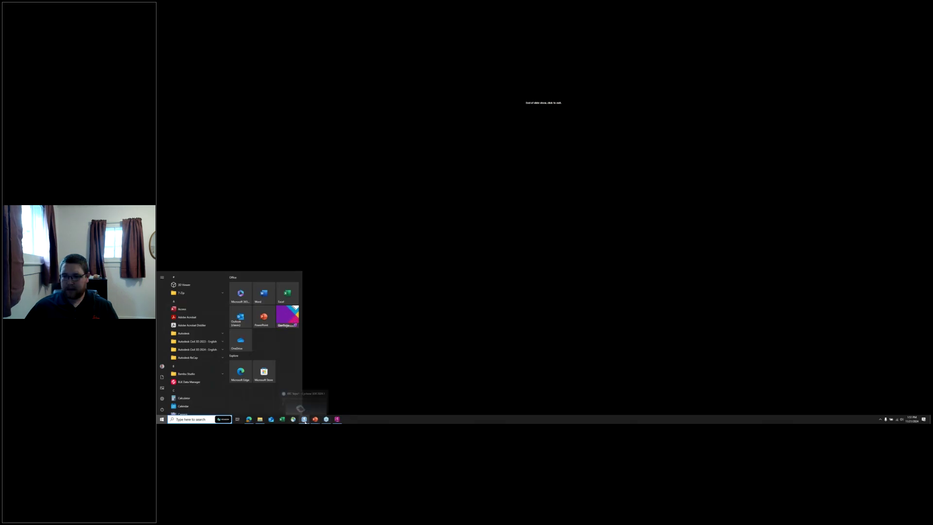
click(304, 419)
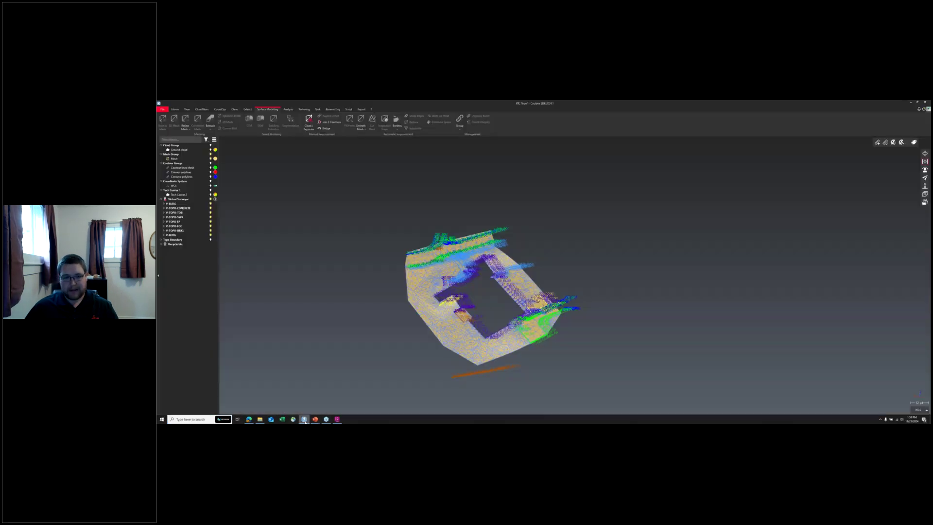
click(429, 289)
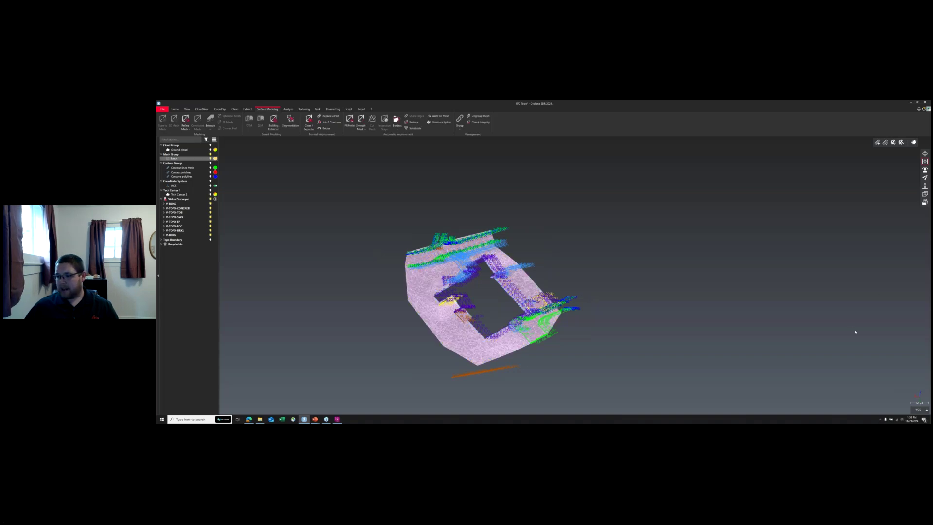